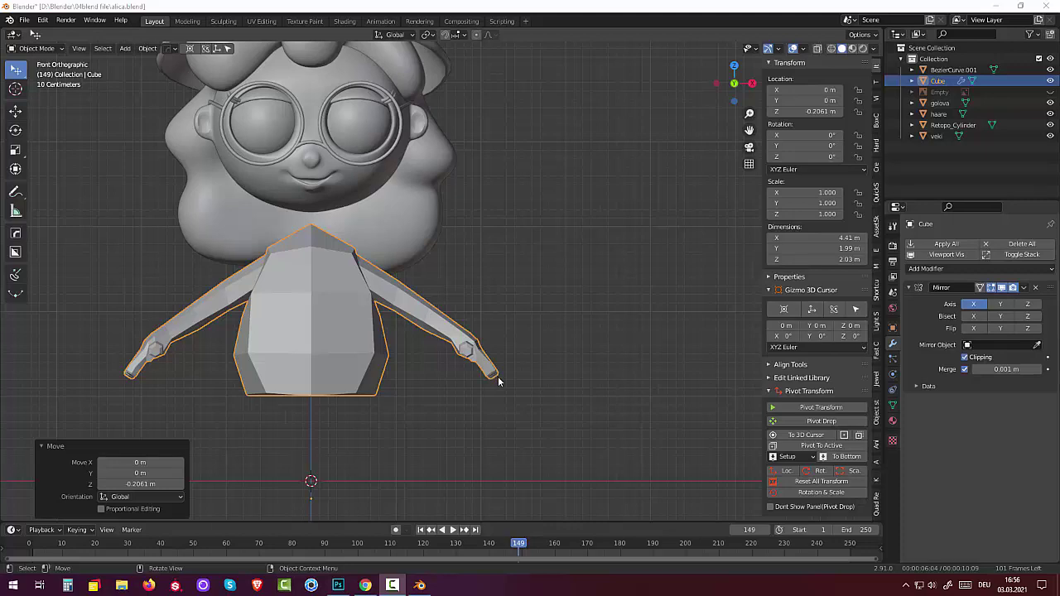
Put the body mesh into Edit Mode and begin an edge loop cut on the torso
{"action": "mouse_move", "coordinate": [330, 271]}
{"action": "middle_mouse_down"}
{"action": "mouse_move", "coordinate": [336, 312]}
{"action": "mouse_move", "coordinate": [318, 273]}
{"action": "middle_mouse_up"}
{"action": "left_click", "coordinate": [38, 48]}
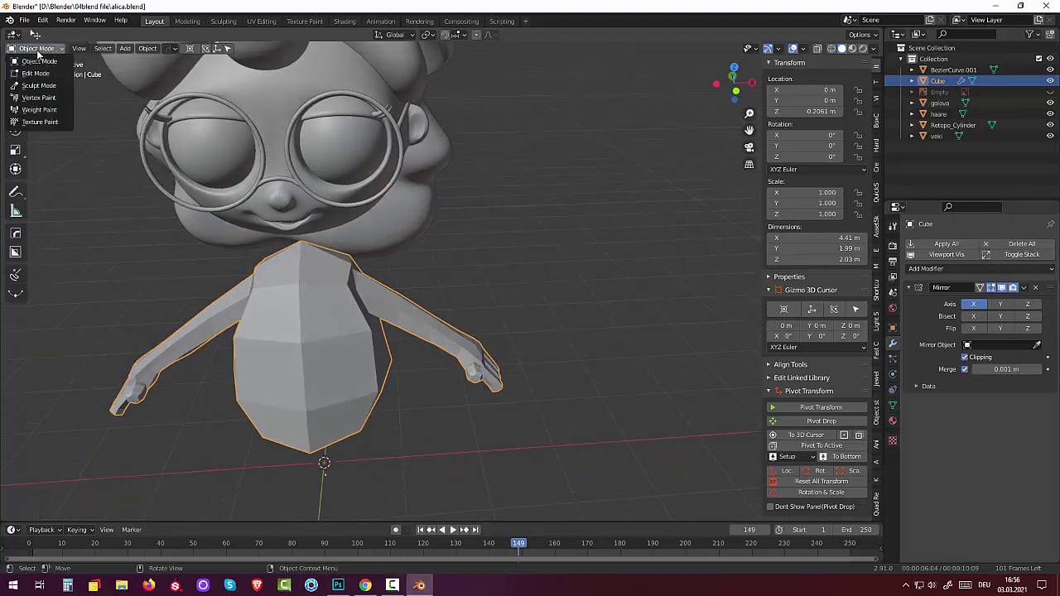
{"action": "left_click", "coordinate": [40, 74]}
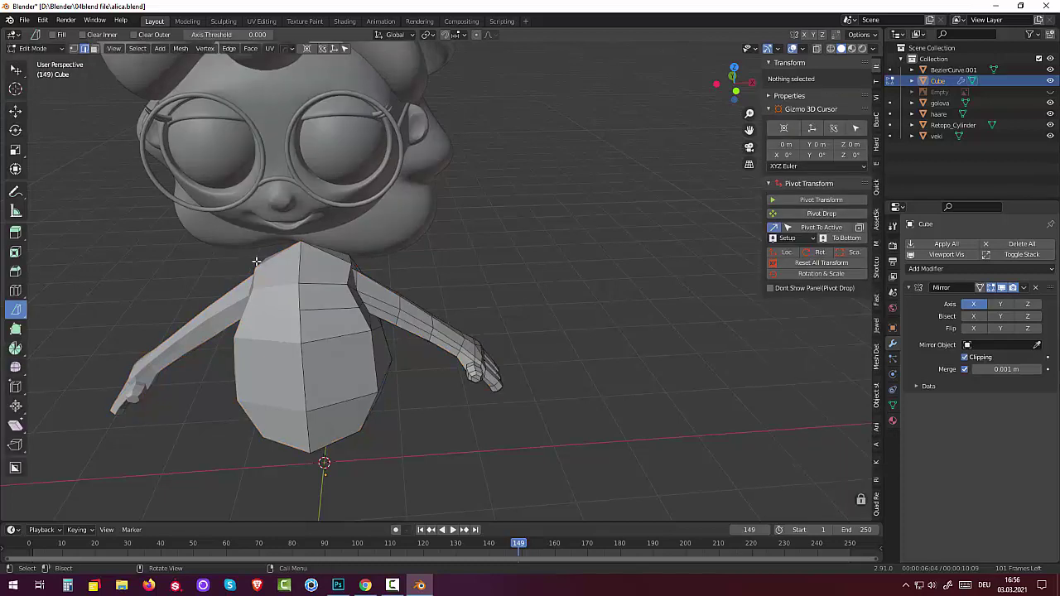
{"action": "left_click", "coordinate": [306, 267]}
{"action": "key", "text": "ctrl+r"}
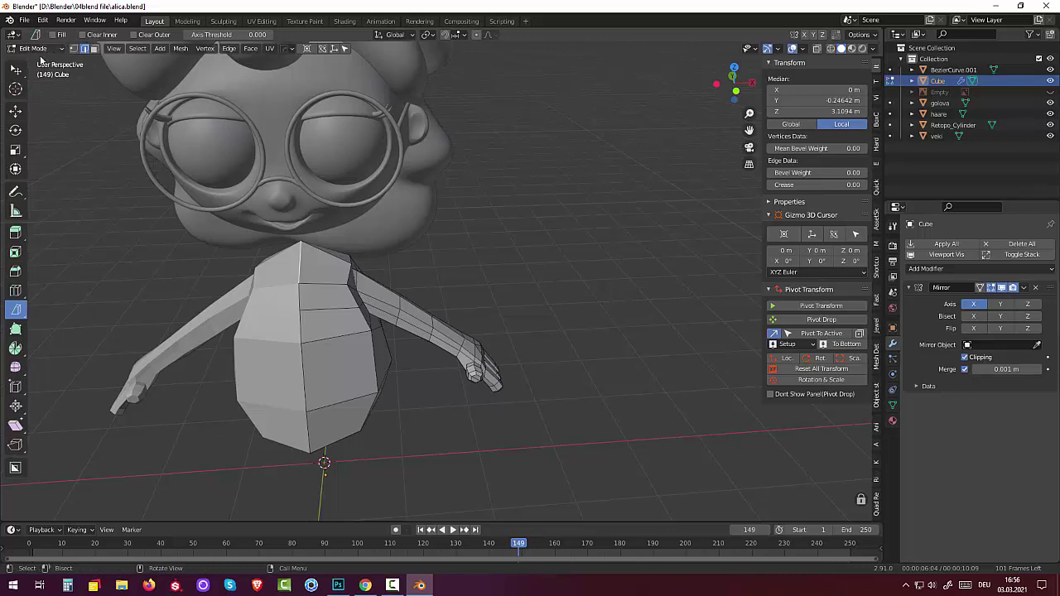
In vertex select, lower the top neck vertex 0.163 m along Z
{"action": "left_click", "coordinate": [38, 52]}
{"action": "left_click", "coordinate": [76, 48]}
{"action": "left_click", "coordinate": [301, 241]}
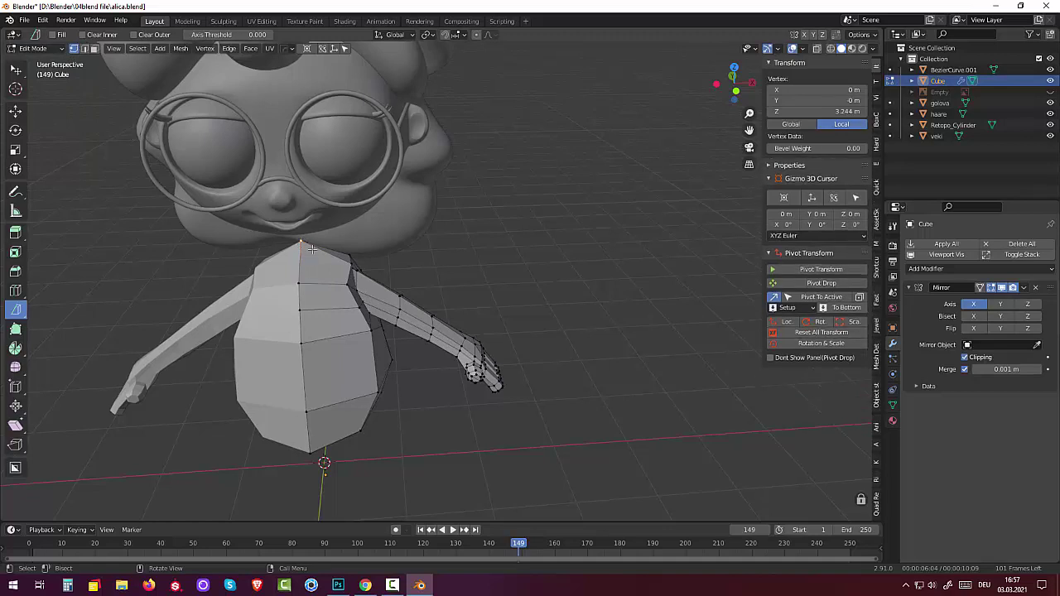
{"action": "middle_click_drag", "start_coordinate": [320, 226], "coordinate": [329, 215]}
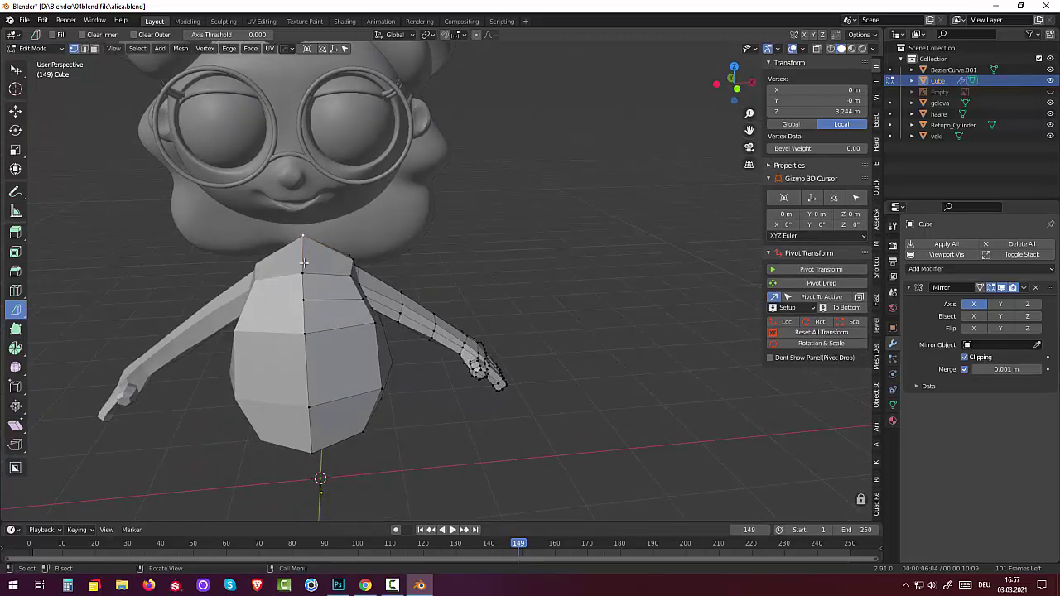
{"action": "key", "text": "g"}
{"action": "key", "text": "z"}
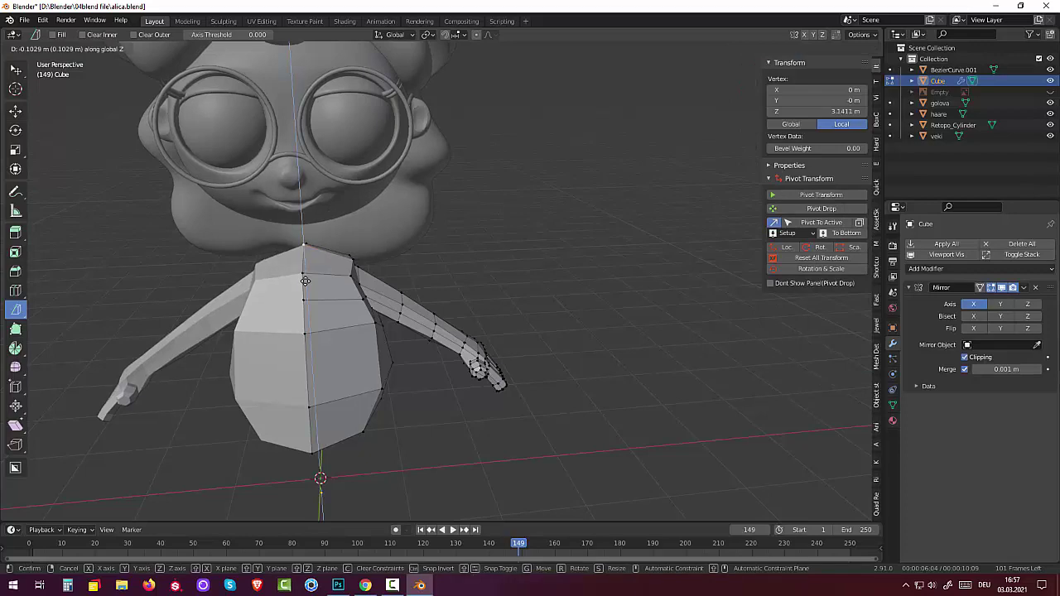
{"action": "left_click", "coordinate": [303, 287]}
{"action": "middle_click_drag", "start_coordinate": [307, 286], "coordinate": [329, 285]}
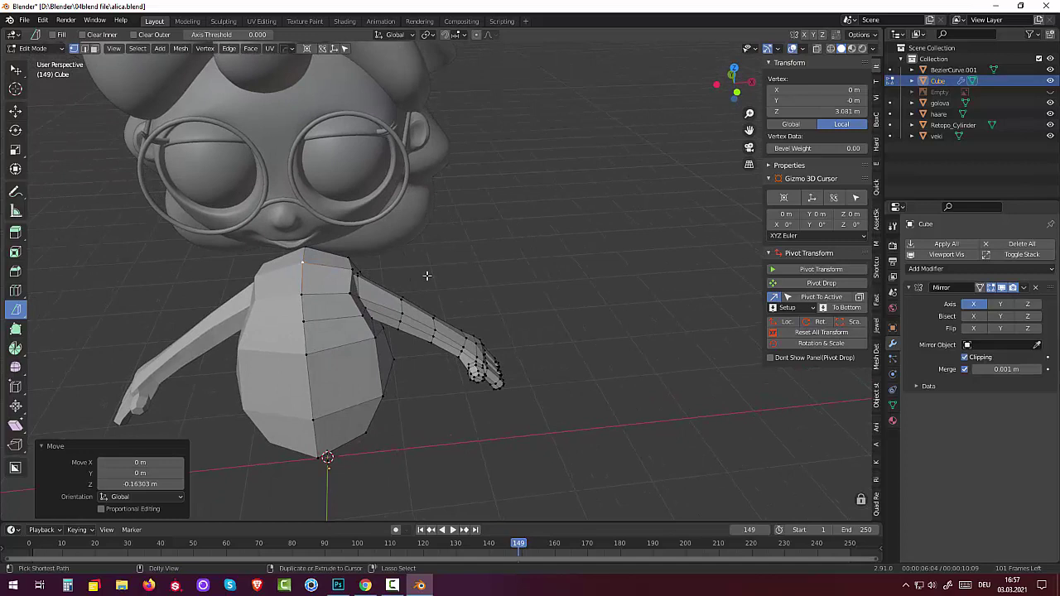
Bevel the top neck vertex by 0.216 m with 2 segments
{"action": "key", "text": "ctrl+shift+b"}
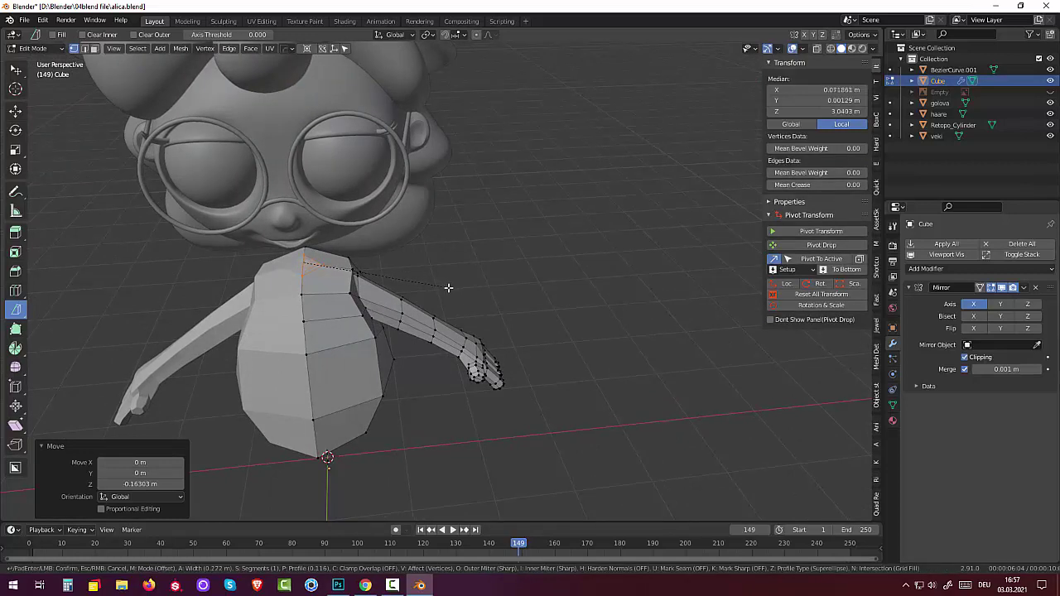
{"action": "left_click", "coordinate": [448, 287]}
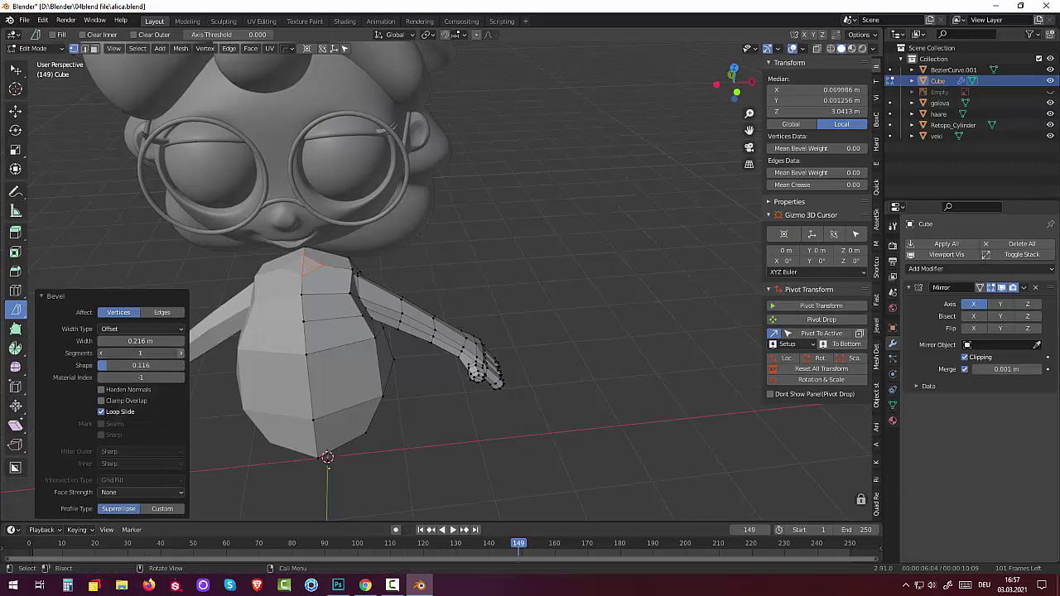
{"action": "left_click", "coordinate": [180, 353]}
Extrude the neck faces 0.421 m upward into a neck stub
{"action": "middle_click_drag", "start_coordinate": [485, 323], "coordinate": [488, 286]}
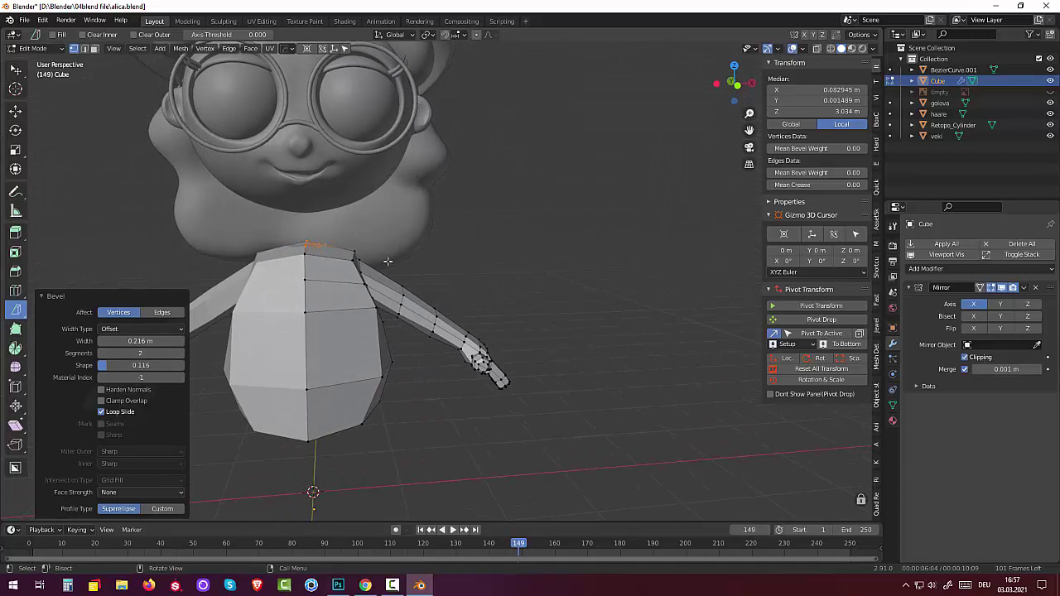
{"action": "middle_click_drag", "start_coordinate": [388, 262], "coordinate": [382, 266]}
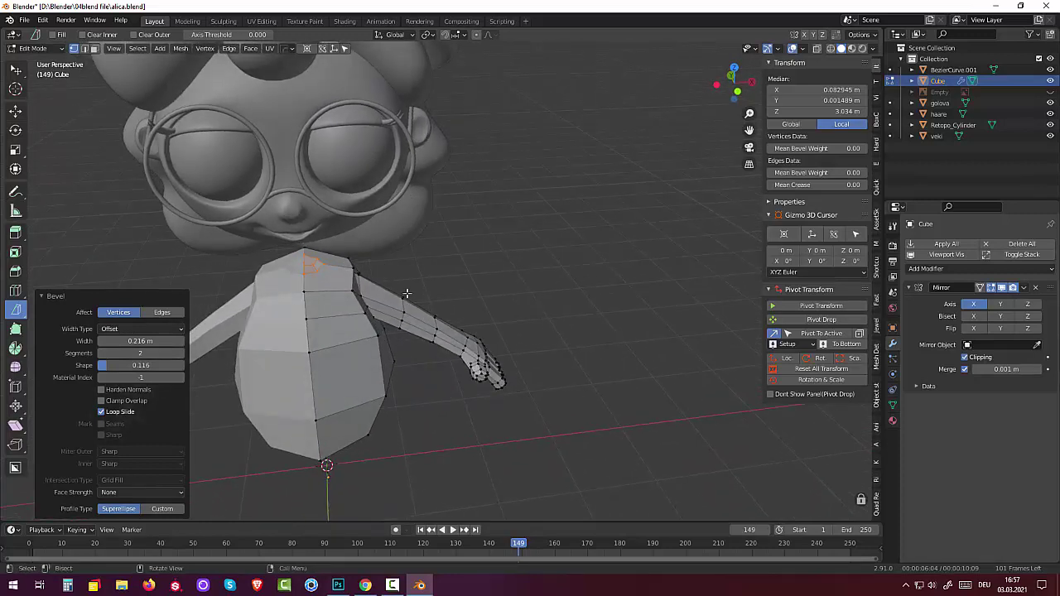
{"action": "key", "text": "e"}
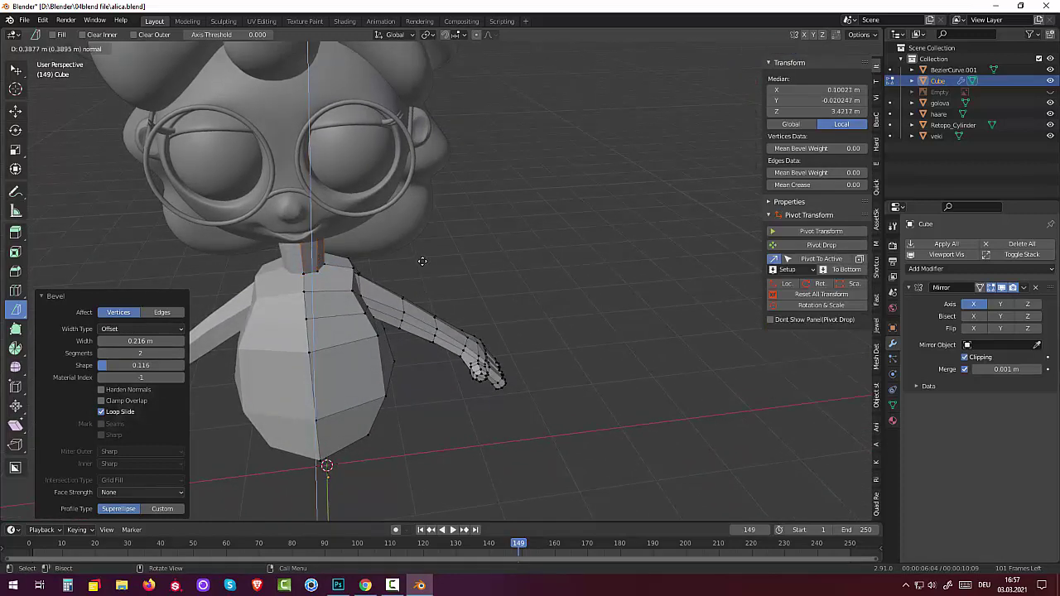
{"action": "left_click", "coordinate": [422, 259]}
{"action": "middle_click_drag", "start_coordinate": [422, 259], "coordinate": [478, 196]}
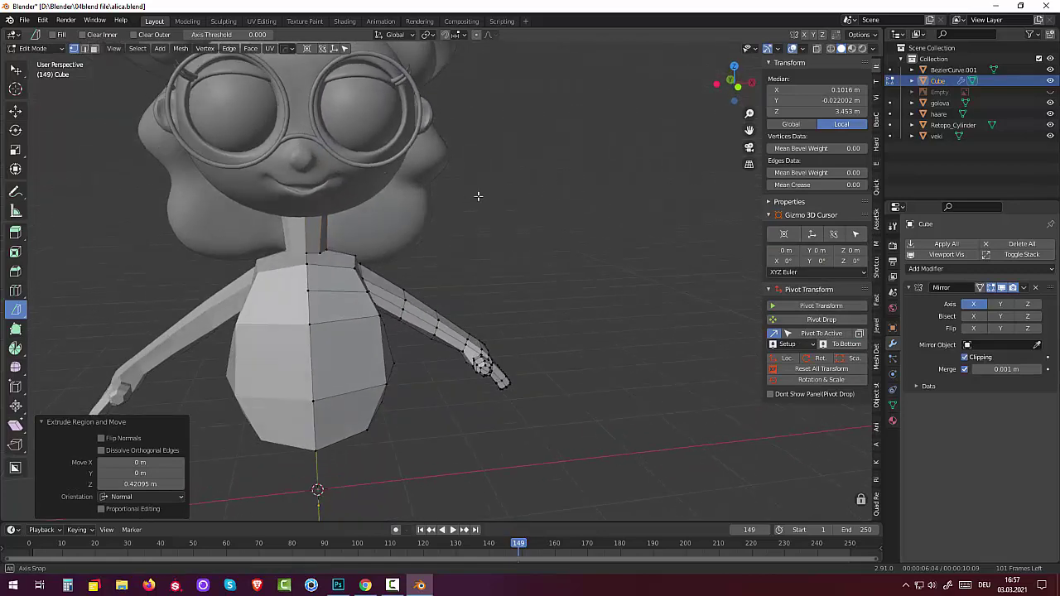
Undo the neck extrusion and shrink the neck opening faces to 0.783
{"action": "key", "text": "ctrl"}
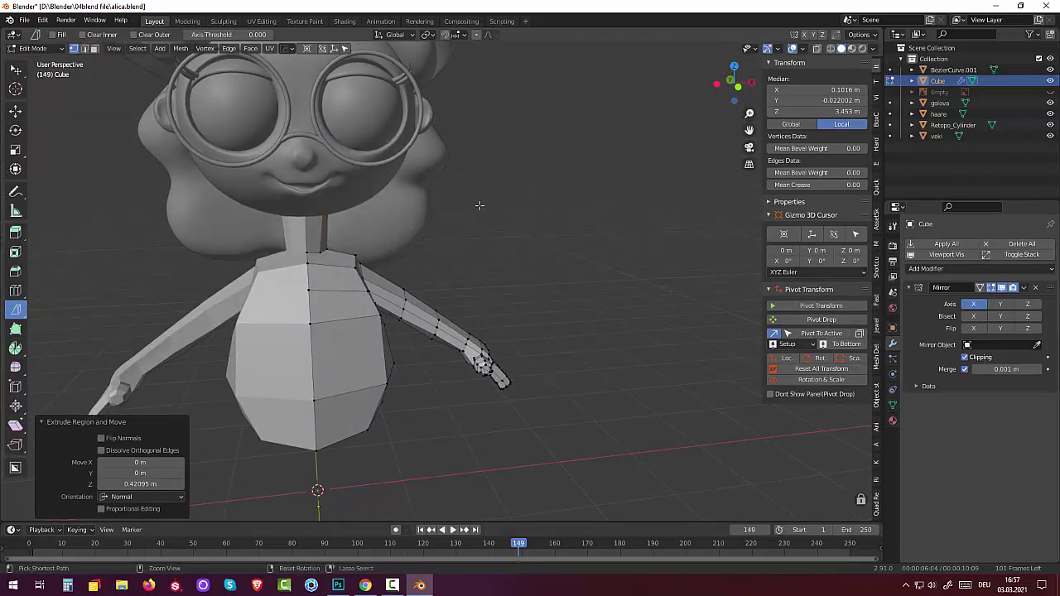
{"action": "key", "text": "ctrl+z"}
{"action": "mouse_move", "coordinate": [480, 256]}
{"action": "middle_mouse_down"}
{"action": "mouse_move", "coordinate": [470, 297]}
{"action": "mouse_move", "coordinate": [505, 288]}
{"action": "middle_mouse_up"}
{"action": "key", "text": "s"}
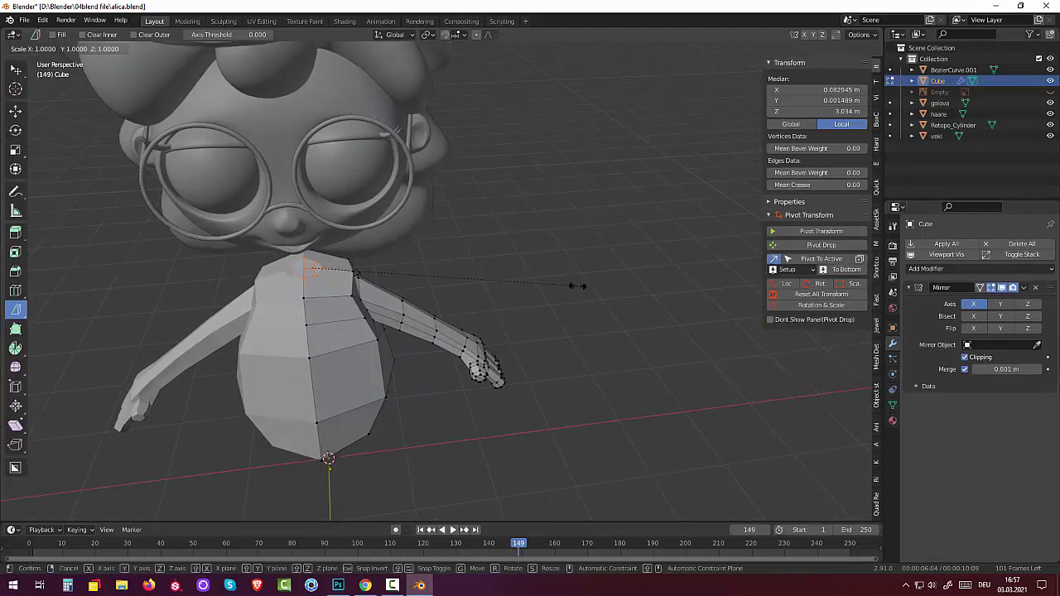
{"action": "left_click", "coordinate": [521, 277]}
{"action": "mouse_move", "coordinate": [521, 276]}
{"action": "middle_mouse_down"}
{"action": "mouse_move", "coordinate": [501, 230]}
{"action": "mouse_move", "coordinate": [503, 204]}
{"action": "mouse_move", "coordinate": [503, 213]}
{"action": "middle_mouse_up"}
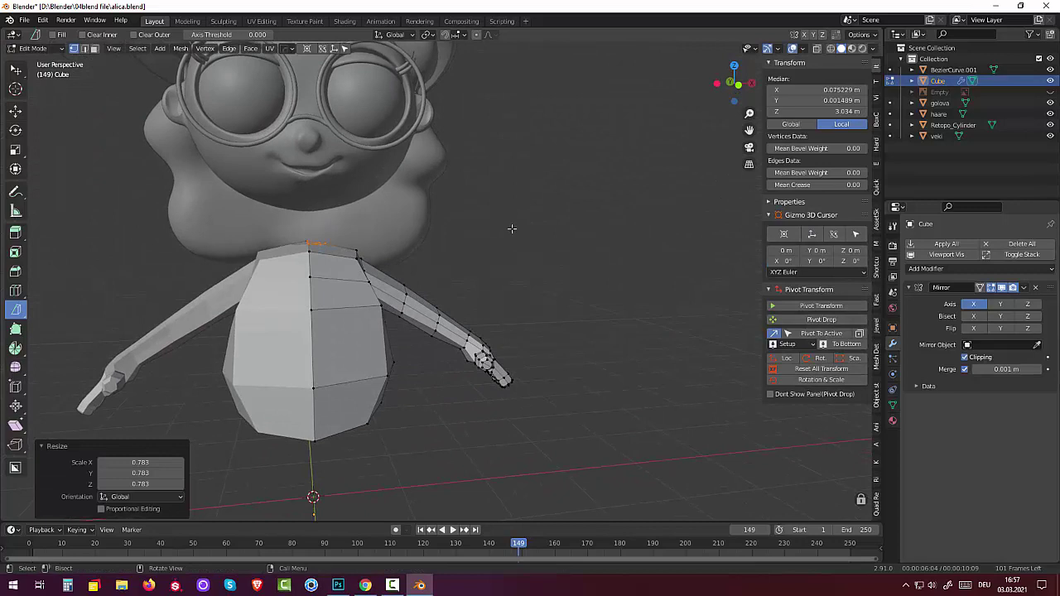
Flatten the neck opening level by scaling it to 0 along Z
{"action": "key", "text": "s"}
{"action": "key", "text": "z"}
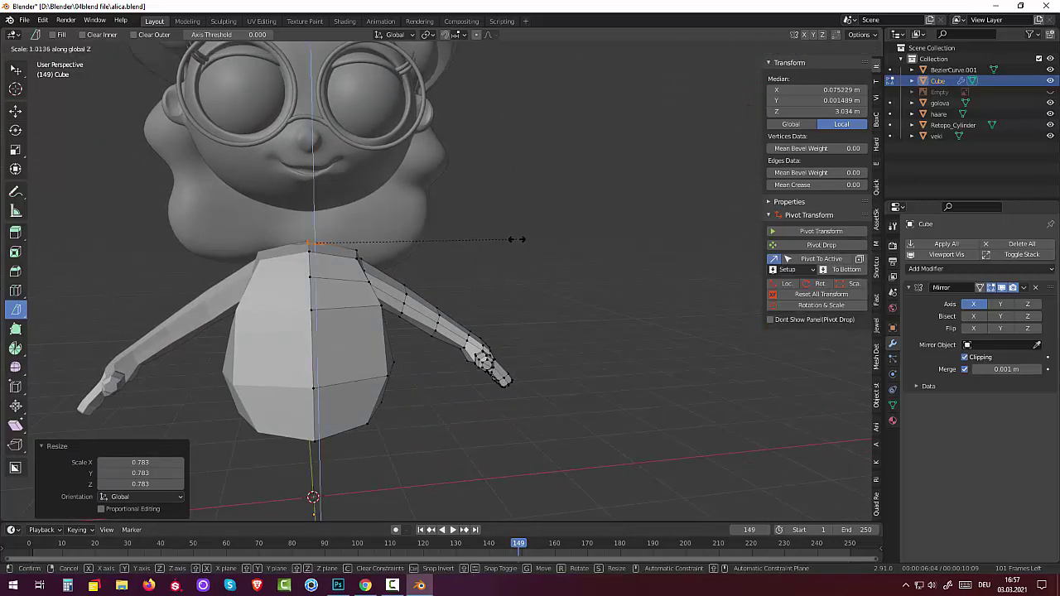
{"action": "left_click", "coordinate": [516, 239]}
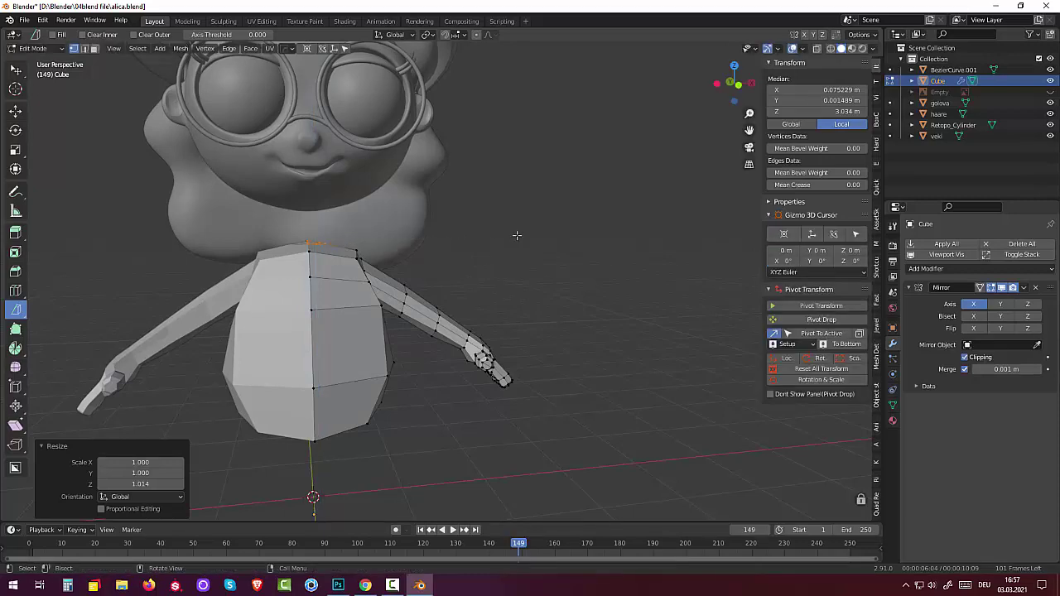
{"action": "middle_click_drag", "start_coordinate": [515, 235], "coordinate": [516, 246]}
{"action": "type", "text": "sz"}
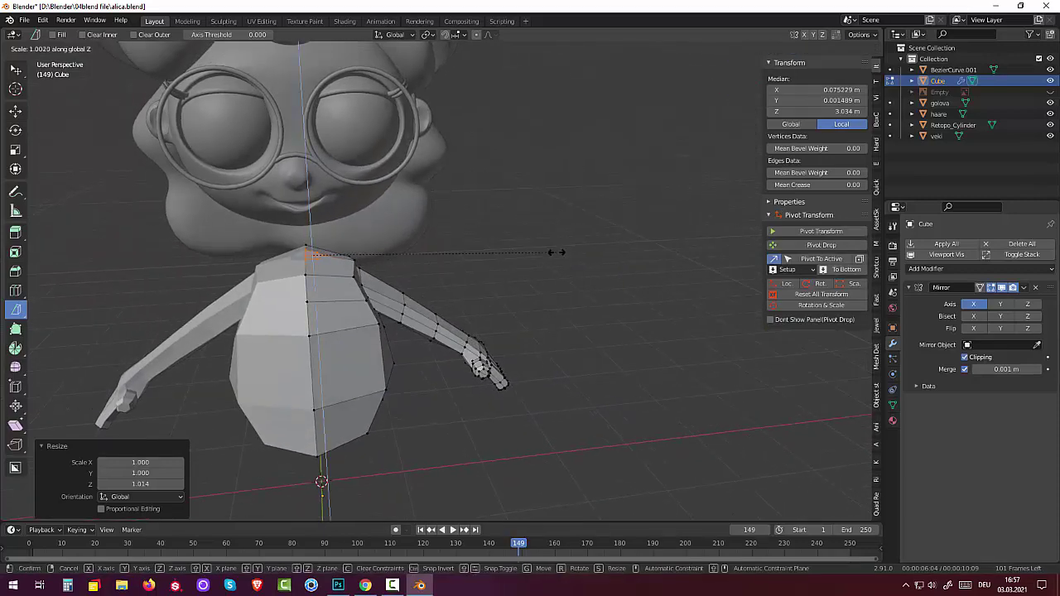
{"action": "type", "text": "0"}
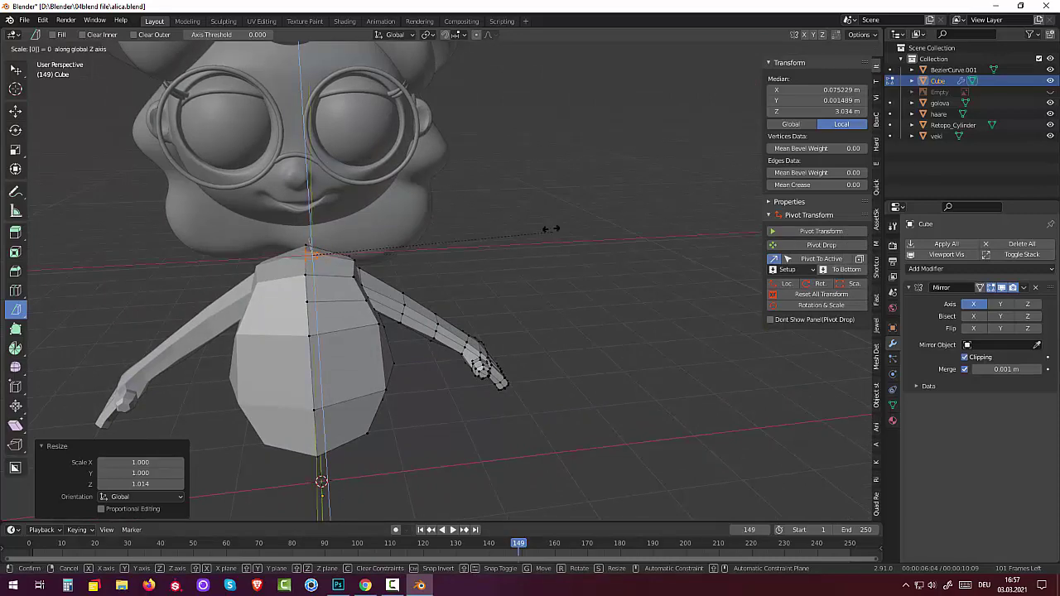
{"action": "key", "text": "Escape"}
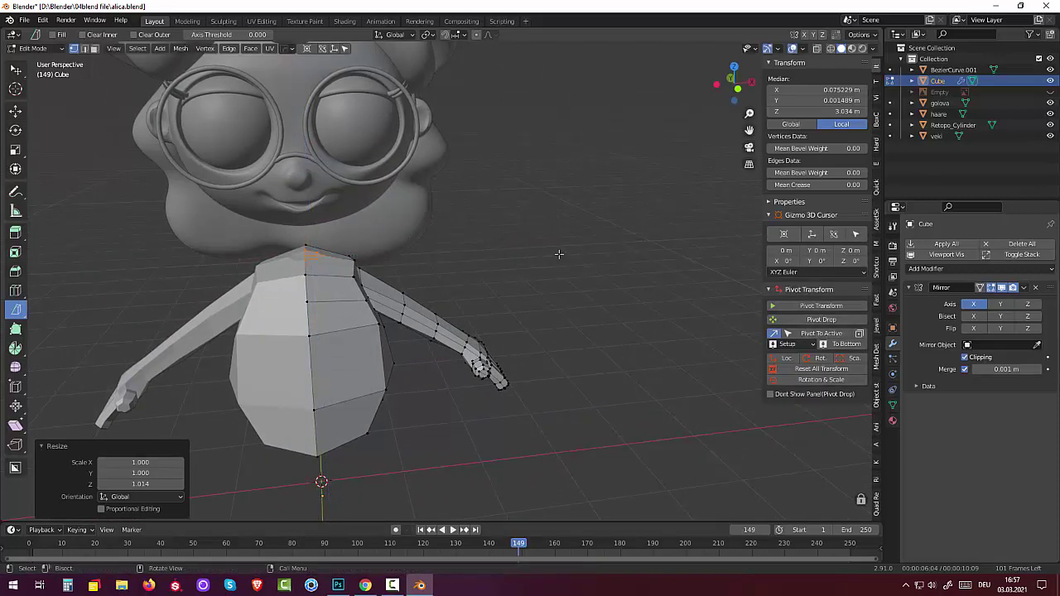
{"action": "mouse_move", "coordinate": [561, 250]}
{"action": "middle_mouse_down"}
{"action": "mouse_move", "coordinate": [577, 279]}
{"action": "mouse_move", "coordinate": [561, 240]}
{"action": "middle_mouse_up"}
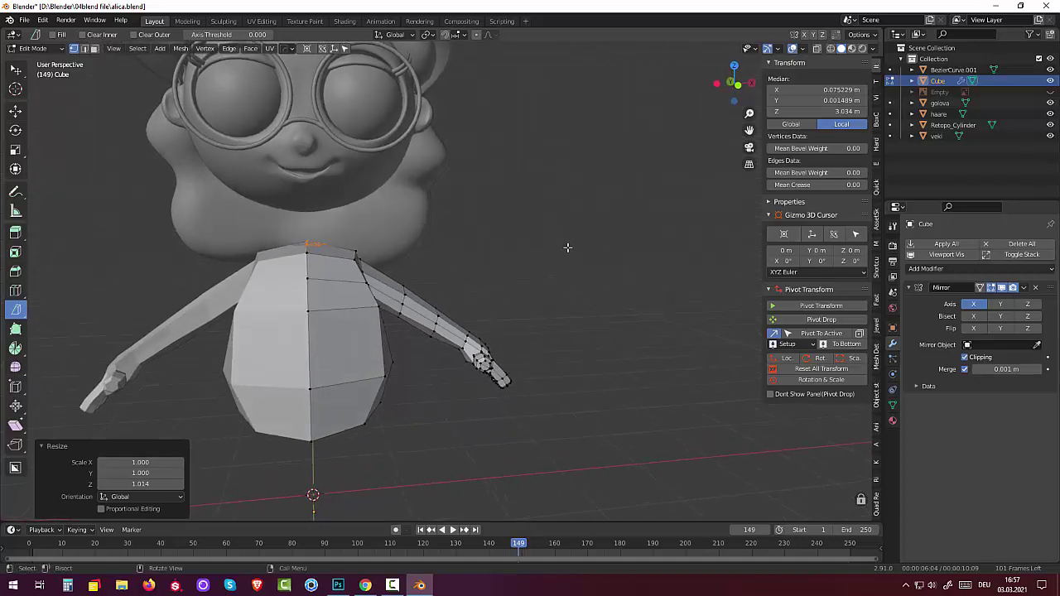
{"action": "type", "text": "sz"}
{"action": "type", "text": "0"}
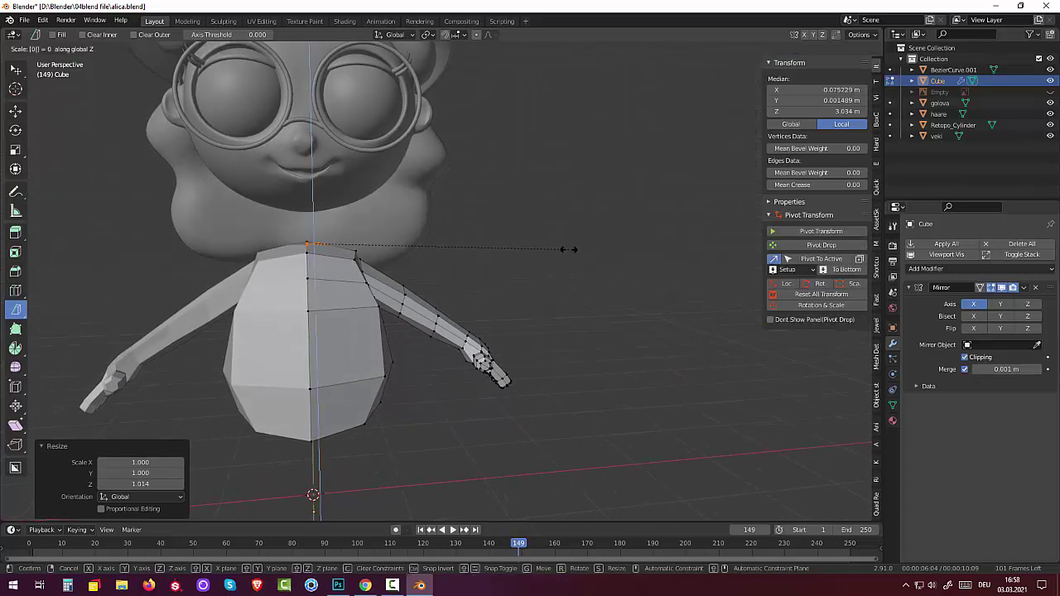
{"action": "key", "text": "Return"}
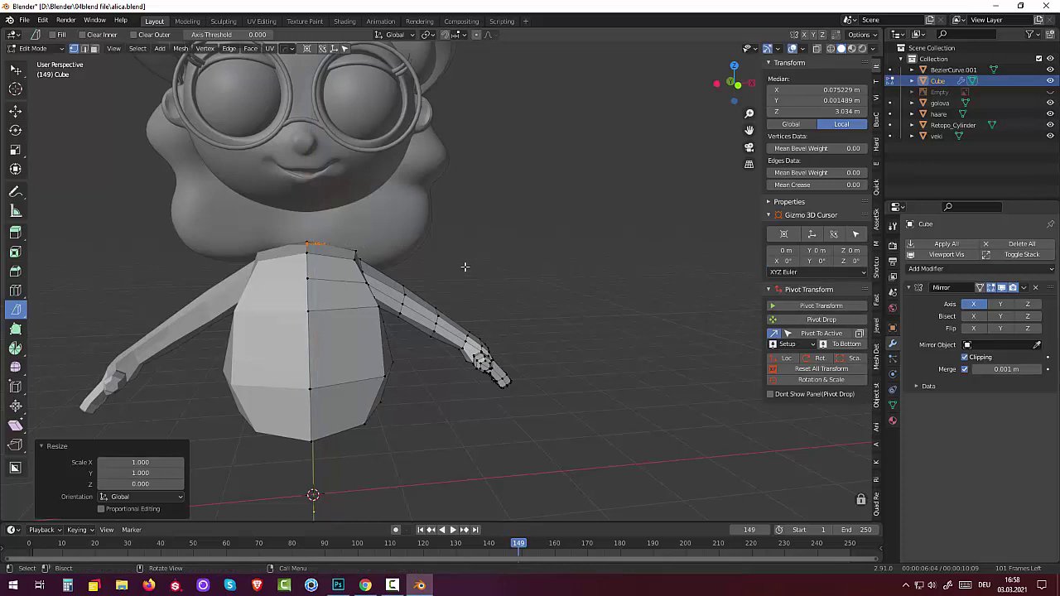
Extrude a new neck about 0.30 m upward from the flattened opening
{"action": "key", "text": "e"}
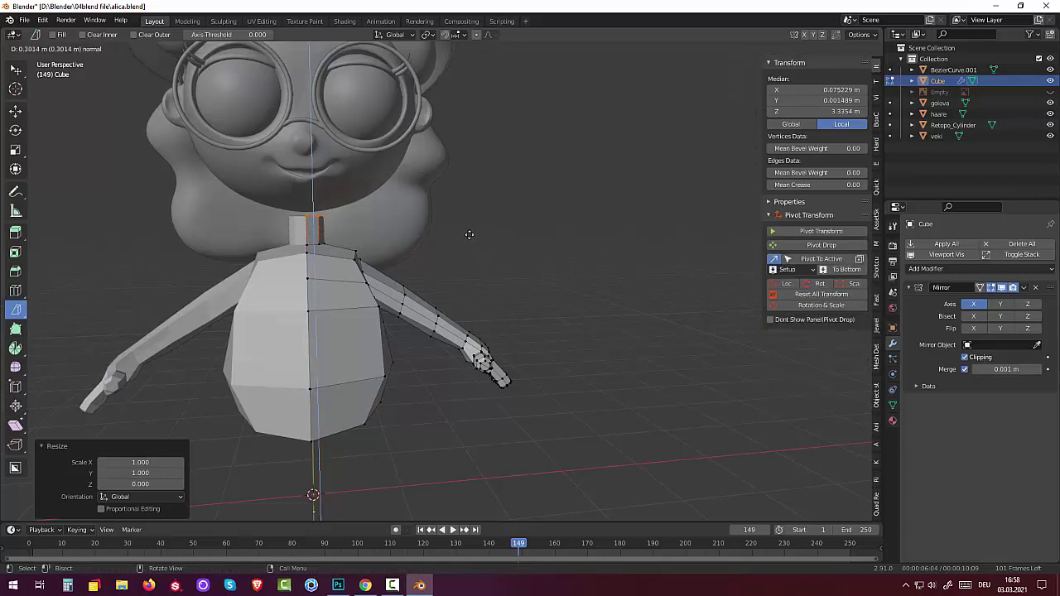
{"action": "left_click", "coordinate": [472, 225]}
{"action": "scroll", "coordinate": [476, 232], "scroll_direction": "down", "scroll_amount": 2}
{"action": "scroll", "coordinate": [480, 236], "scroll_direction": "down", "scroll_amount": 2}
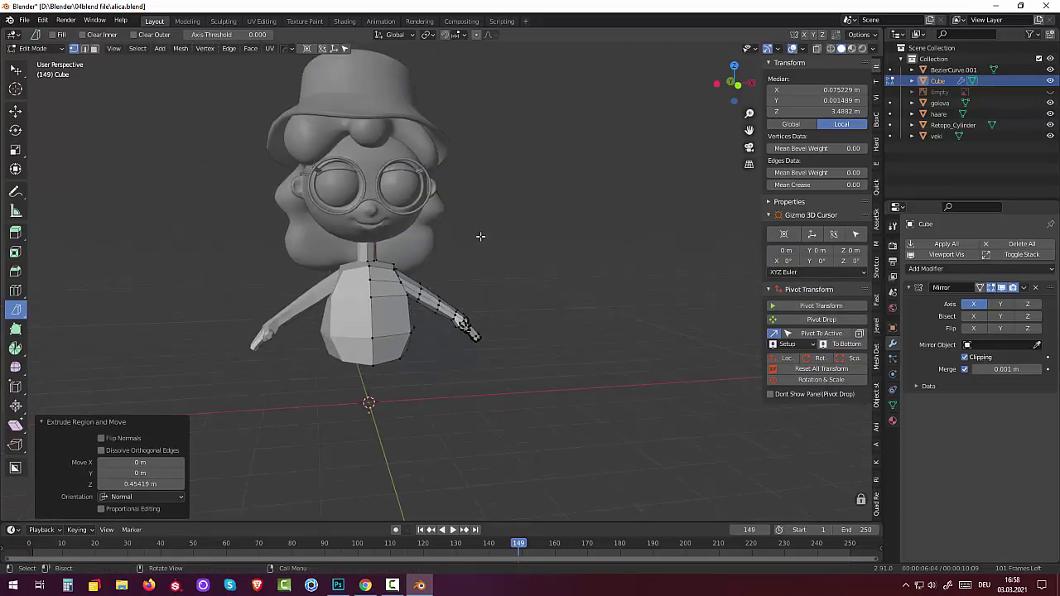
{"action": "mouse_move", "coordinate": [479, 239]}
{"action": "middle_mouse_down"}
{"action": "mouse_move", "coordinate": [466, 249]}
{"action": "mouse_move", "coordinate": [471, 230]}
{"action": "middle_mouse_up"}
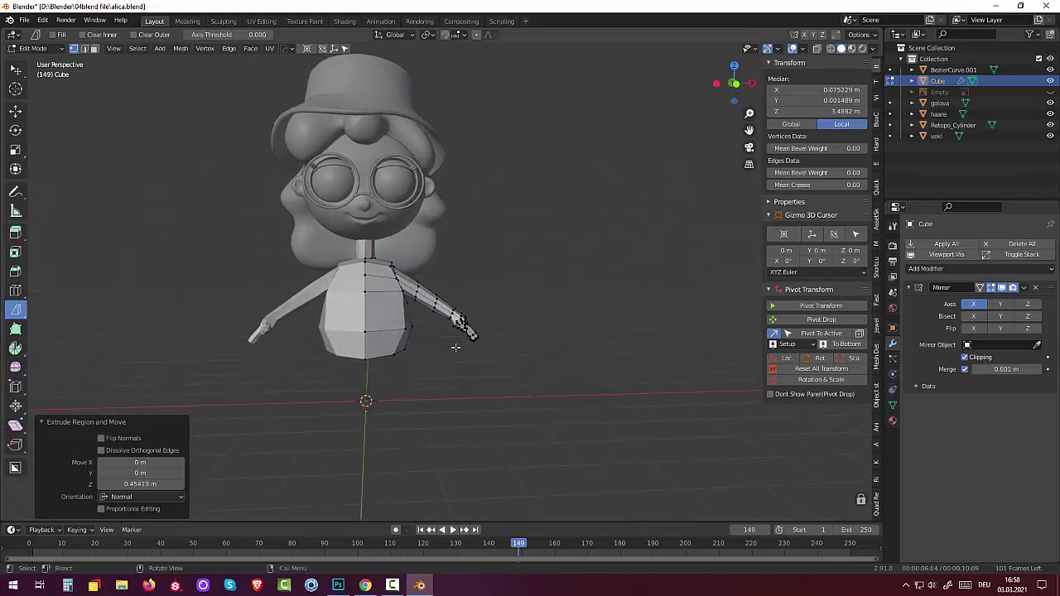
{"action": "mouse_move", "coordinate": [455, 348]}
{"action": "middle_mouse_down"}
{"action": "mouse_move", "coordinate": [465, 313]}
{"action": "mouse_move", "coordinate": [356, 362]}
{"action": "mouse_move", "coordinate": [364, 314]}
{"action": "mouse_move", "coordinate": [373, 368]}
{"action": "middle_mouse_up"}
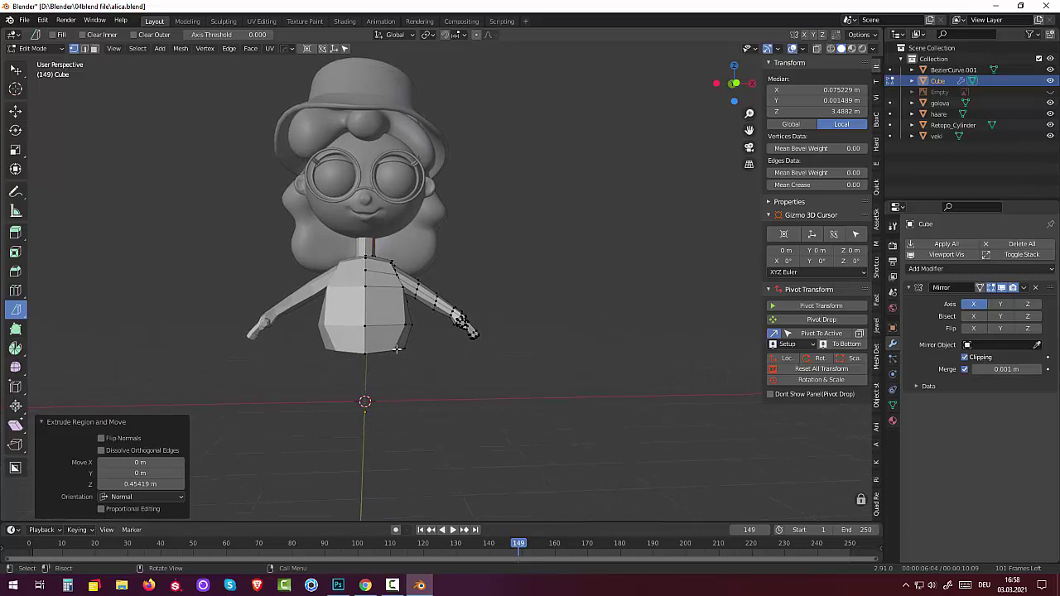
From the front, switch to face select and pick a chest face on the torso
{"action": "left_click", "coordinate": [394, 349]}
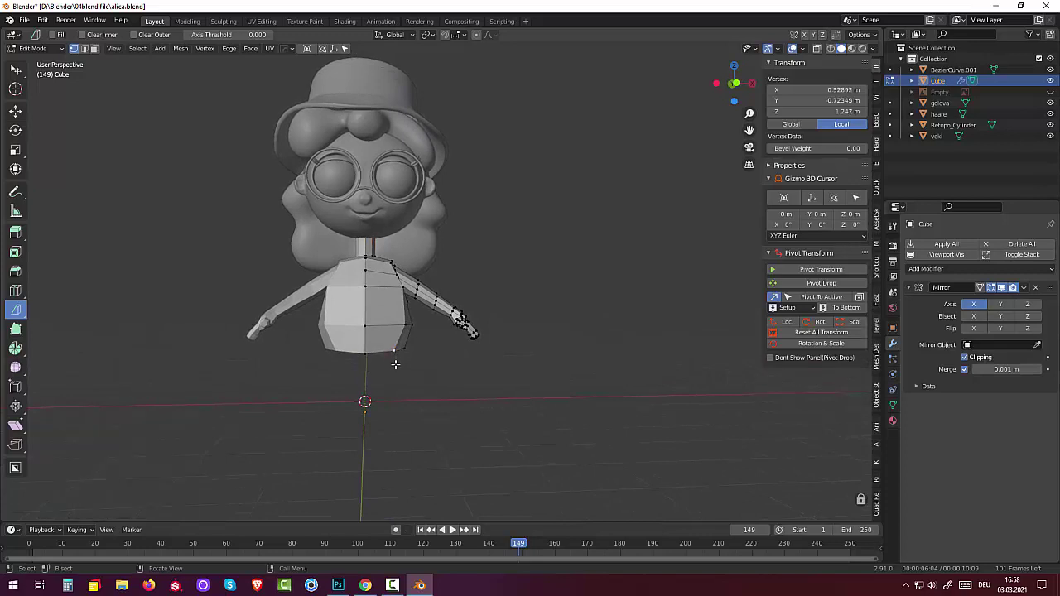
{"action": "middle_click_drag", "start_coordinate": [395, 365], "coordinate": [398, 266]}
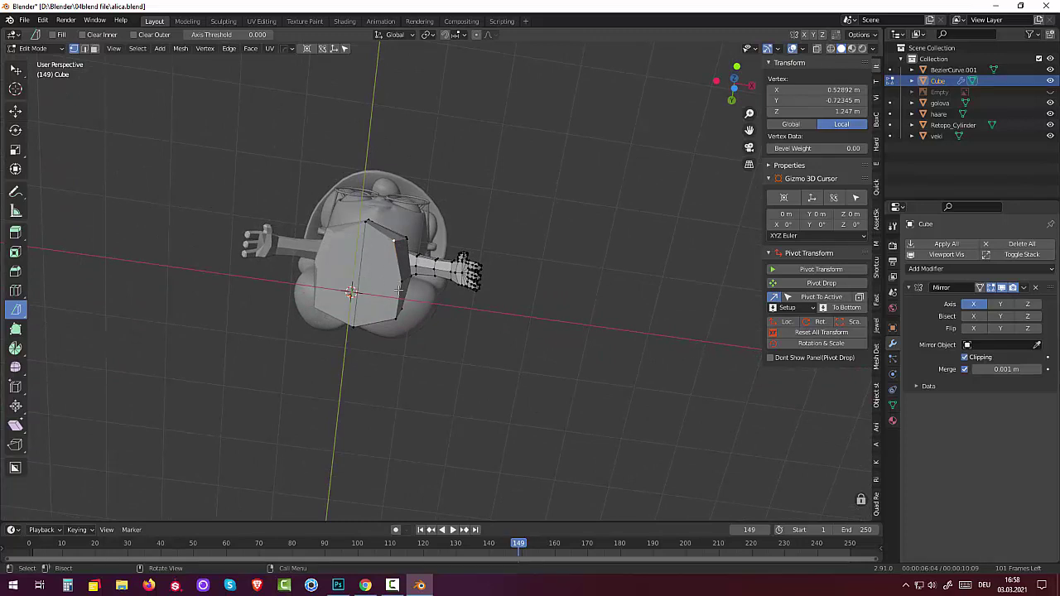
{"action": "mouse_move", "coordinate": [372, 282]}
{"action": "middle_mouse_down"}
{"action": "mouse_move", "coordinate": [362, 408]}
{"action": "mouse_move", "coordinate": [373, 390]}
{"action": "middle_mouse_up"}
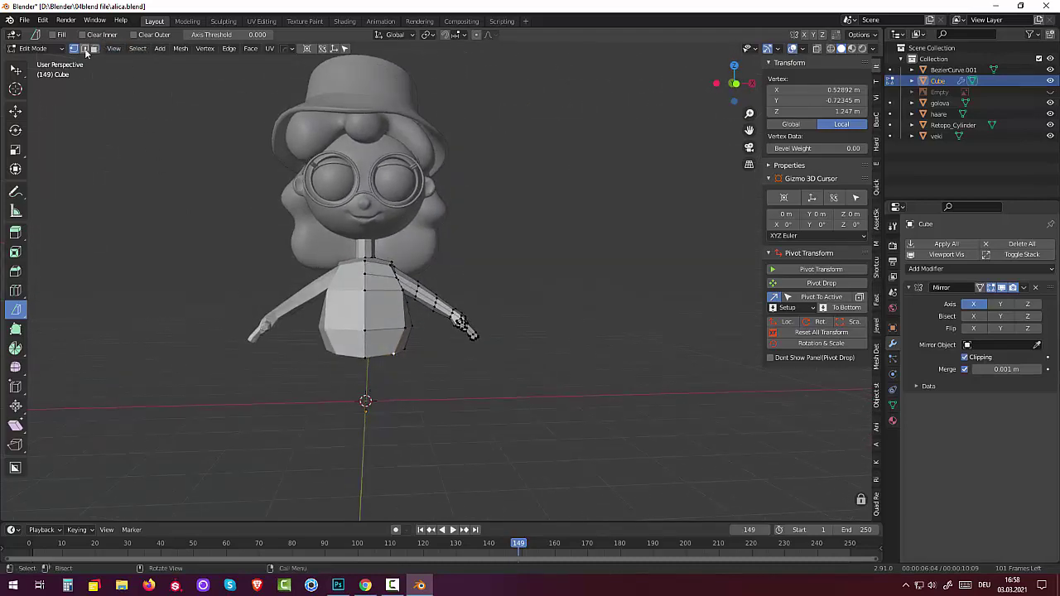
{"action": "left_click", "coordinate": [94, 49]}
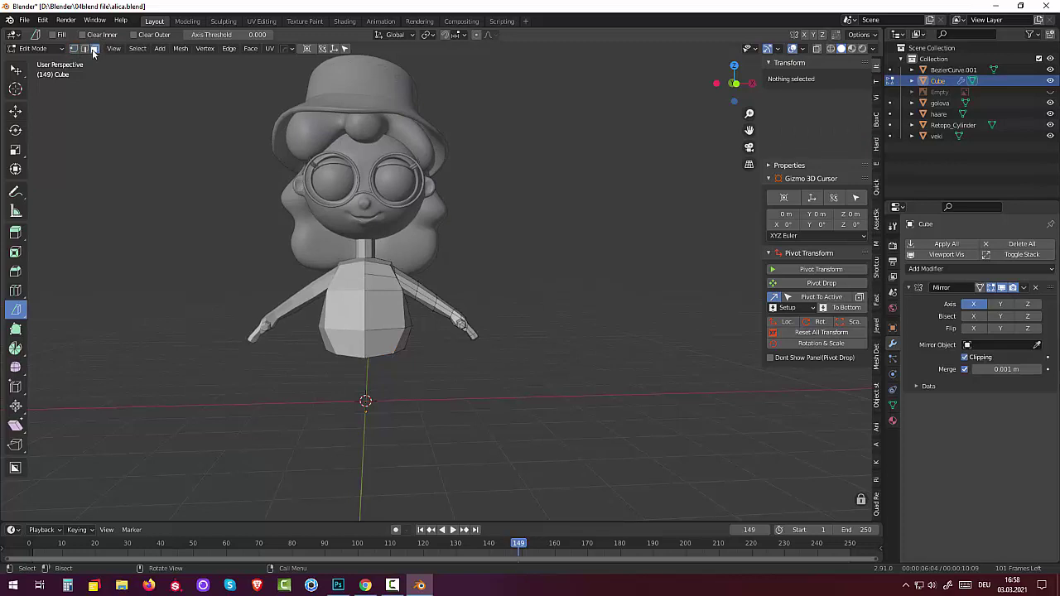
{"action": "left_click", "coordinate": [390, 322]}
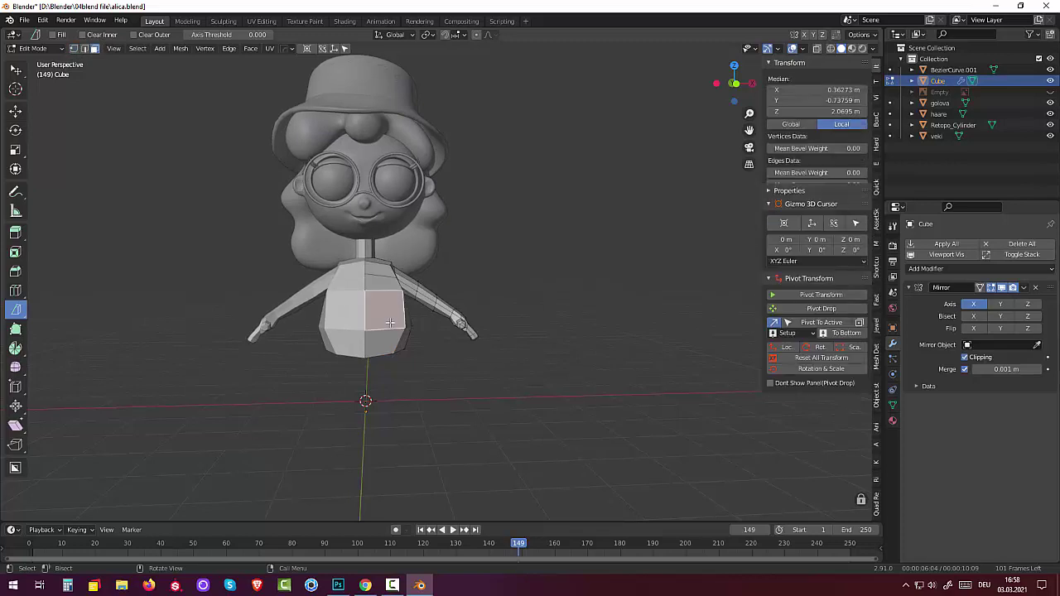
{"action": "left_click", "coordinate": [33, 48]}
In Object Mode, raise the body mesh 0.196 m under the head, then deselect it
{"action": "left_click", "coordinate": [33, 59]}
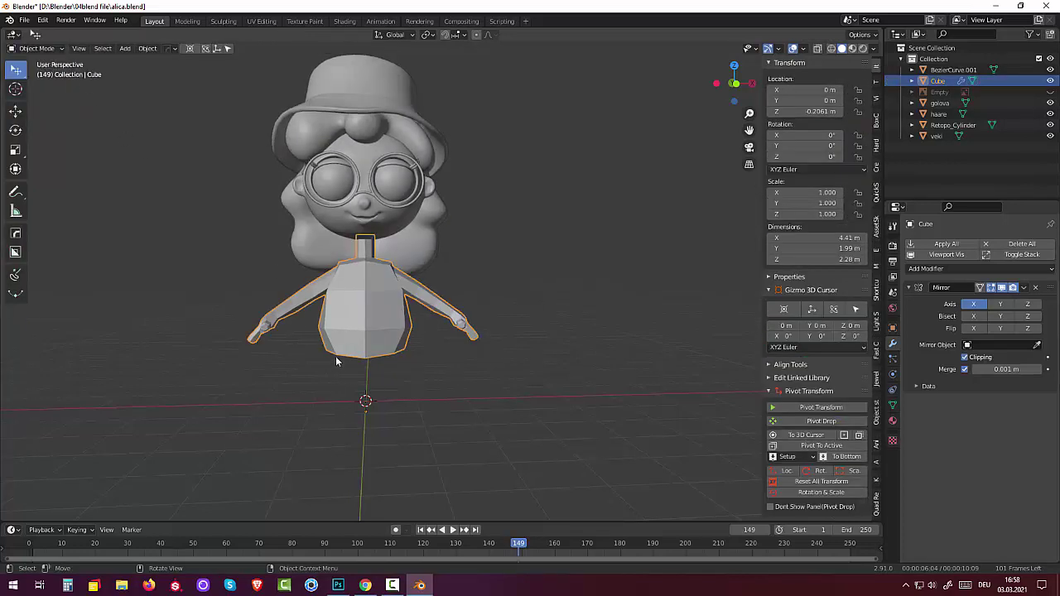
{"action": "key", "text": "g"}
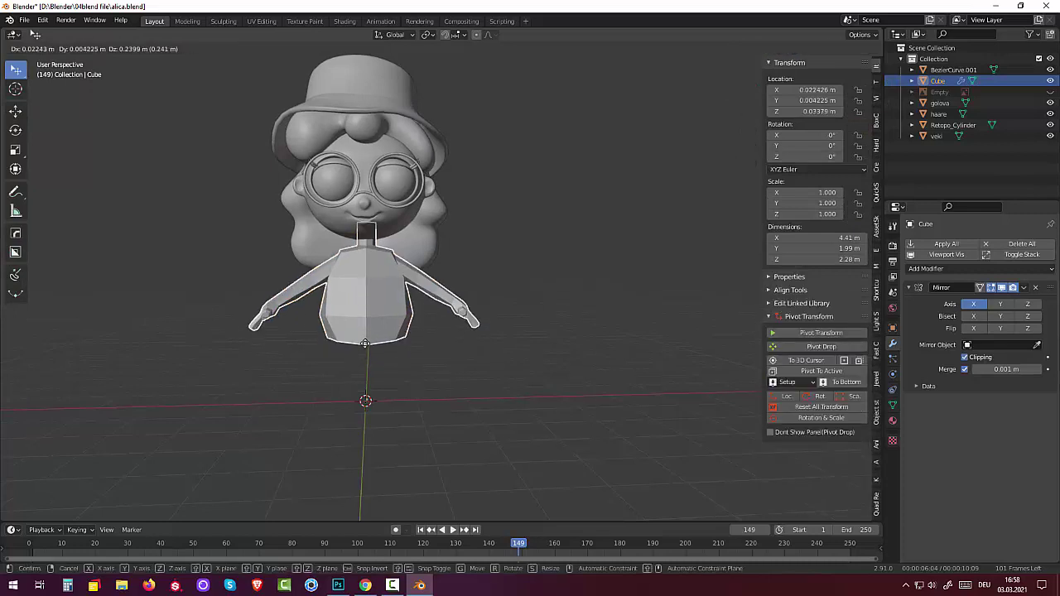
{"action": "left_click", "coordinate": [365, 346]}
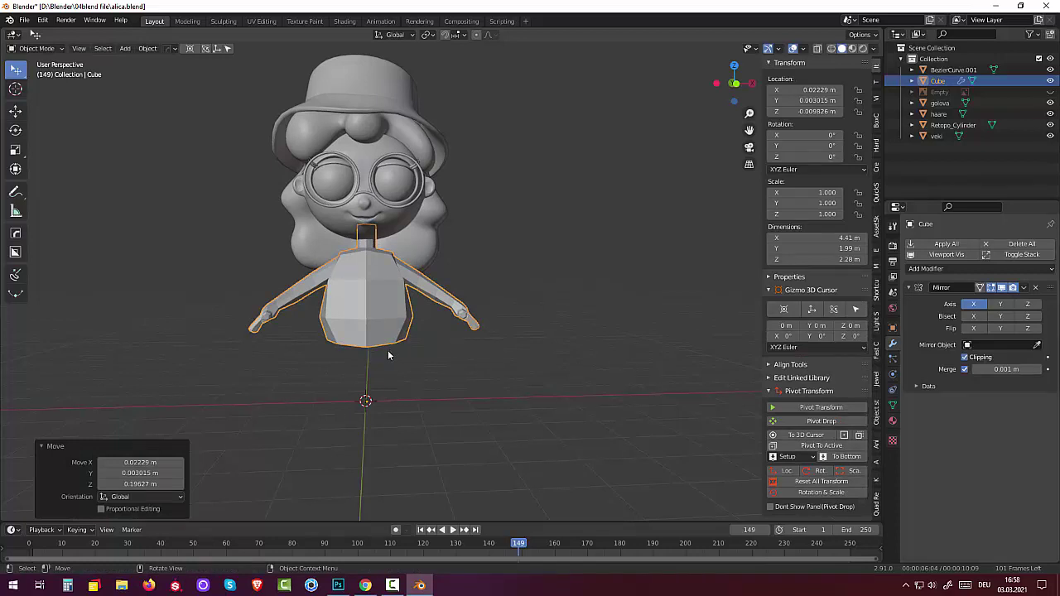
{"action": "middle_click_drag", "start_coordinate": [406, 377], "coordinate": [409, 345]}
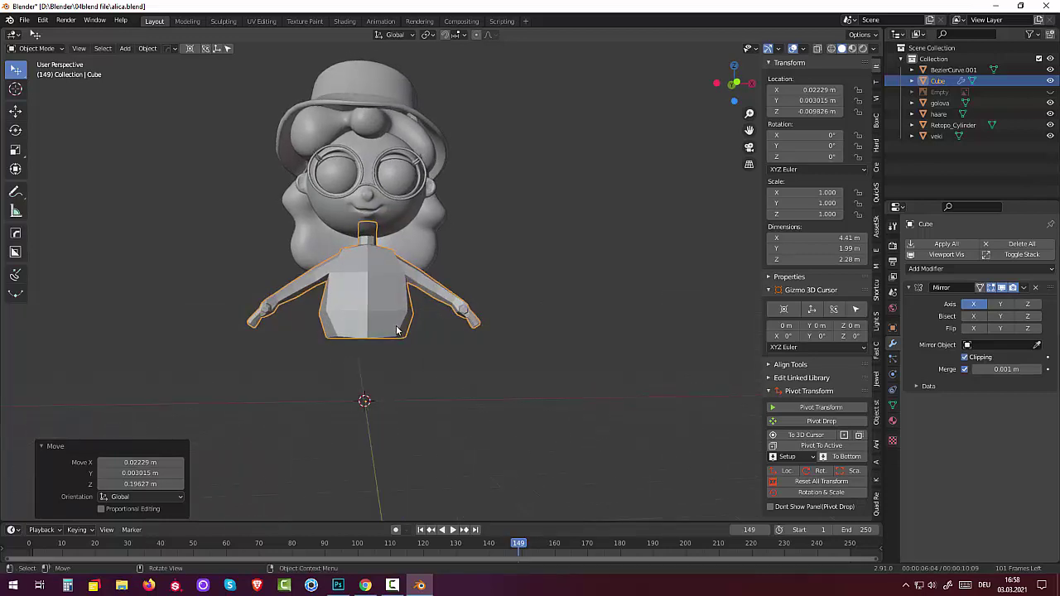
{"action": "left_click", "coordinate": [26, 20]}
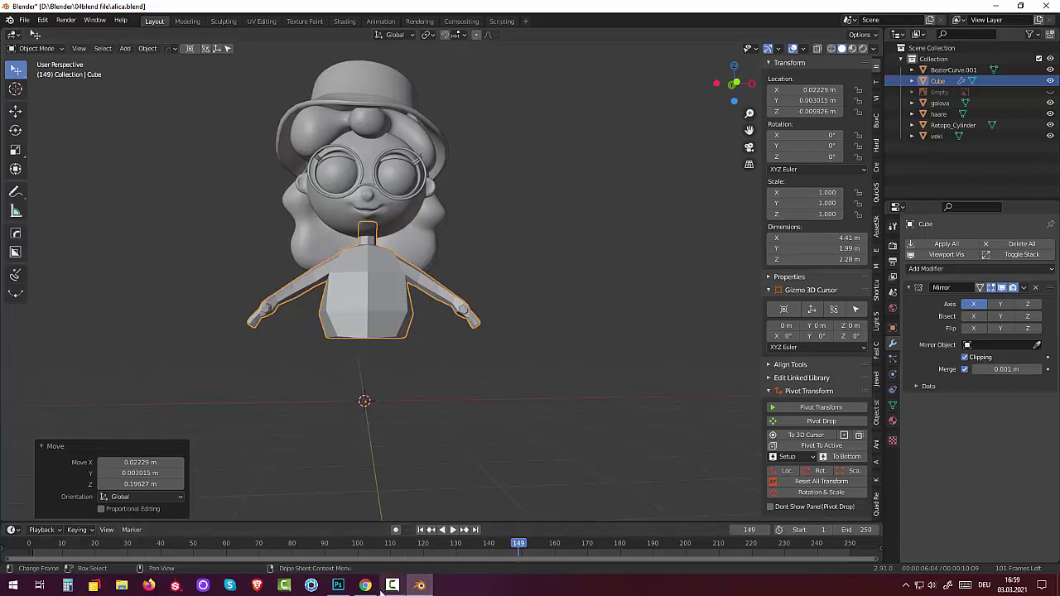
{"action": "left_click", "coordinate": [411, 437]}
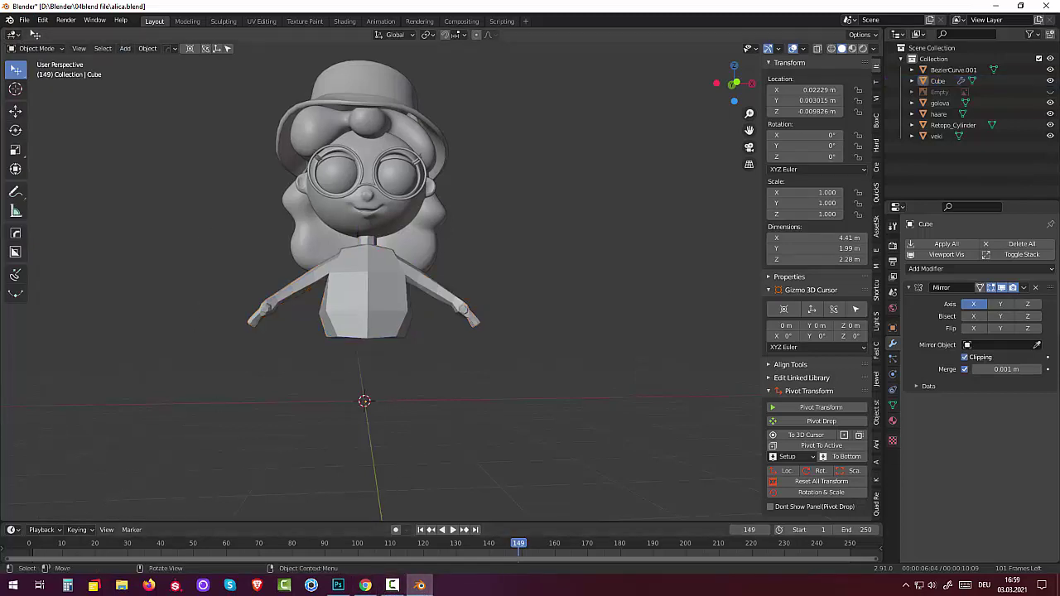
Show the character-sheet reference, check the body against it in front X-ray view, then hide it
{"action": "left_click", "coordinate": [1050, 92]}
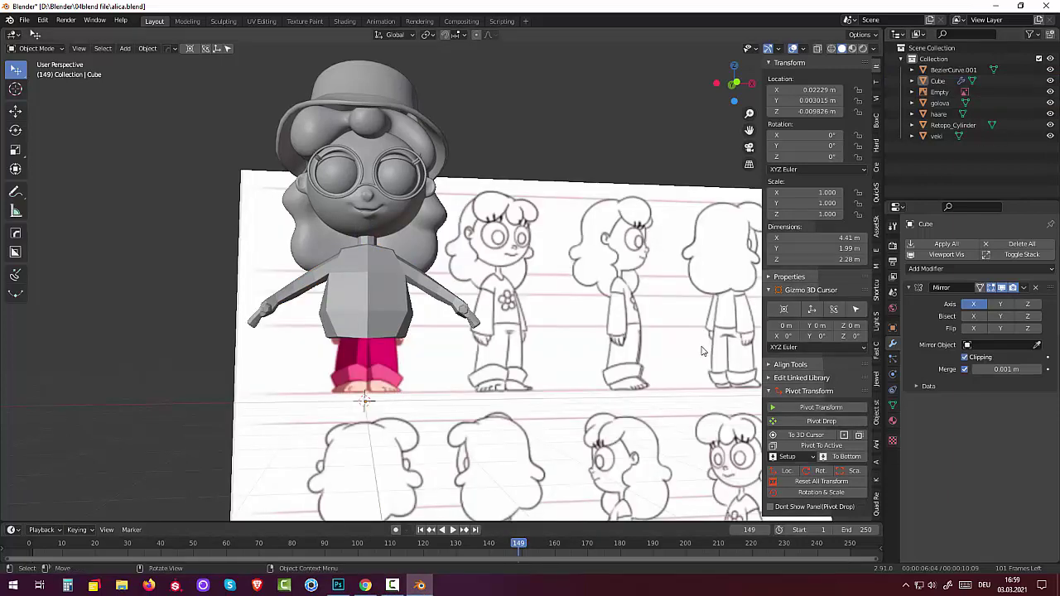
{"action": "key", "text": "KP_1"}
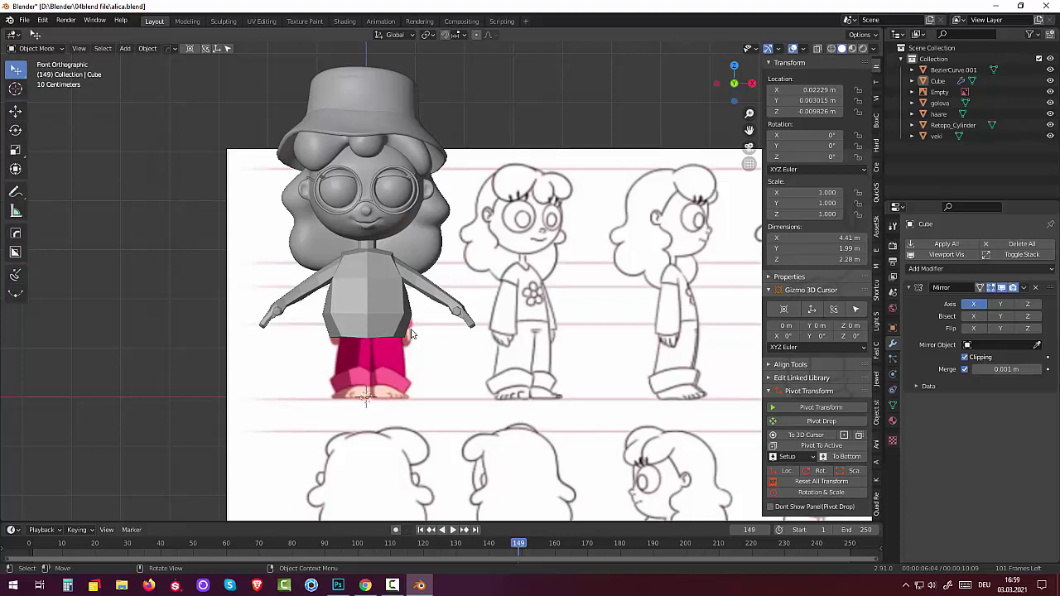
{"action": "left_click", "coordinate": [817, 49]}
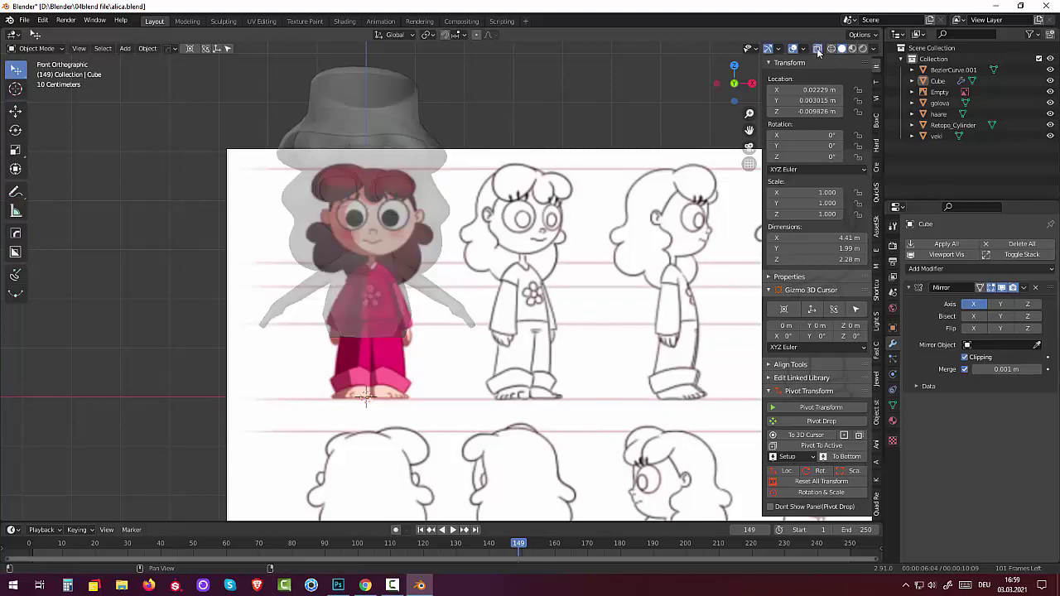
{"action": "left_click", "coordinate": [817, 49]}
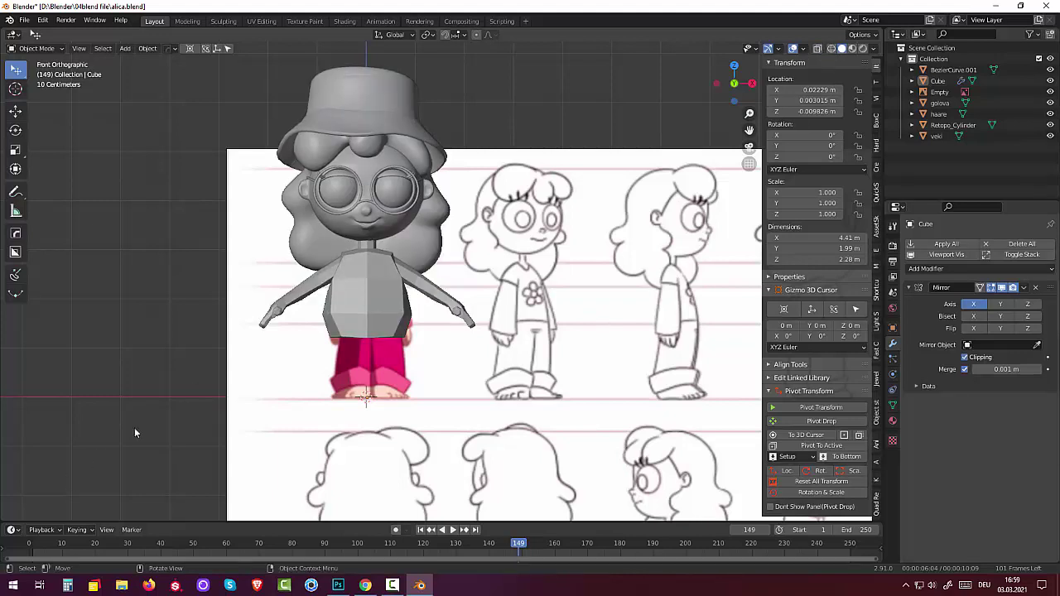
{"action": "left_click", "coordinate": [379, 324]}
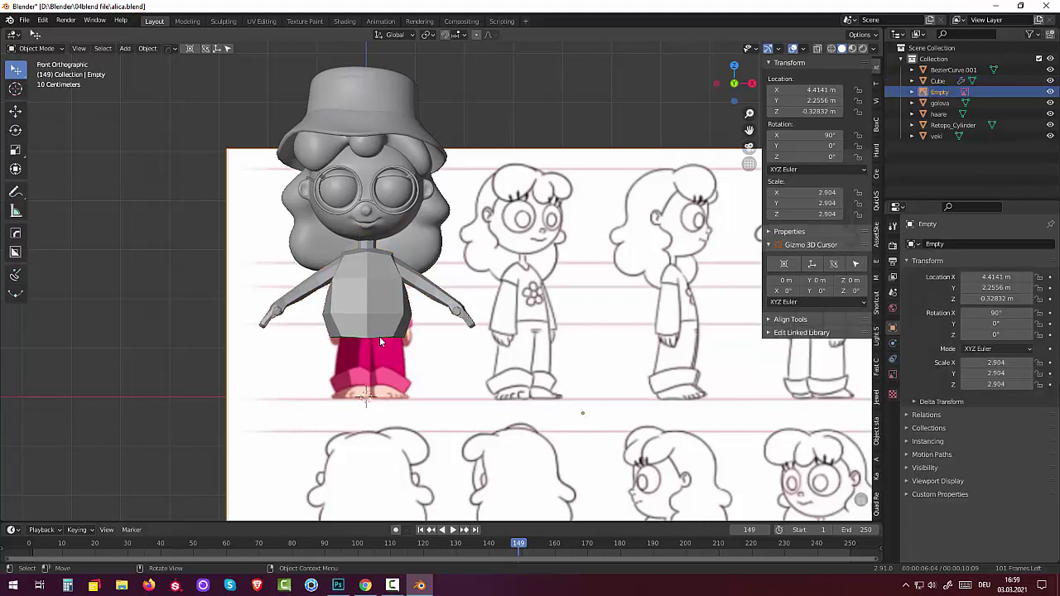
{"action": "left_click", "coordinate": [42, 48]}
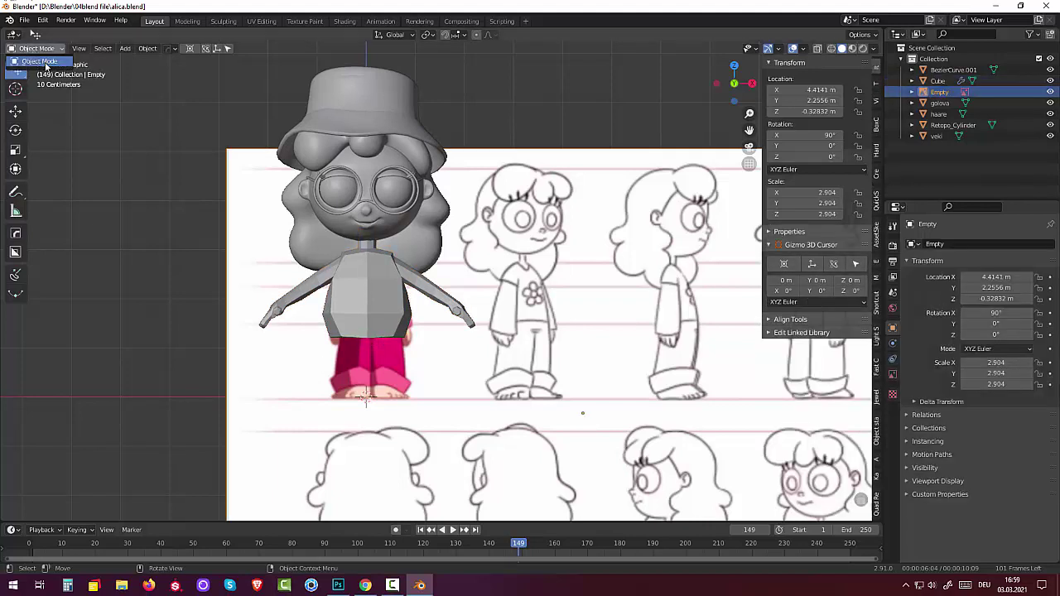
{"action": "left_click", "coordinate": [45, 63]}
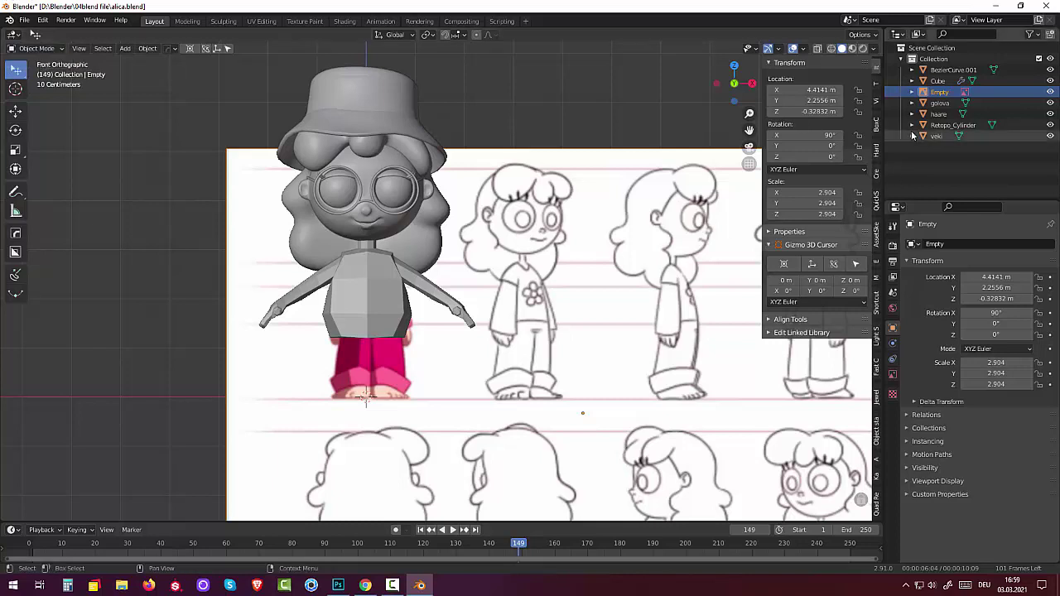
{"action": "left_click", "coordinate": [1050, 92]}
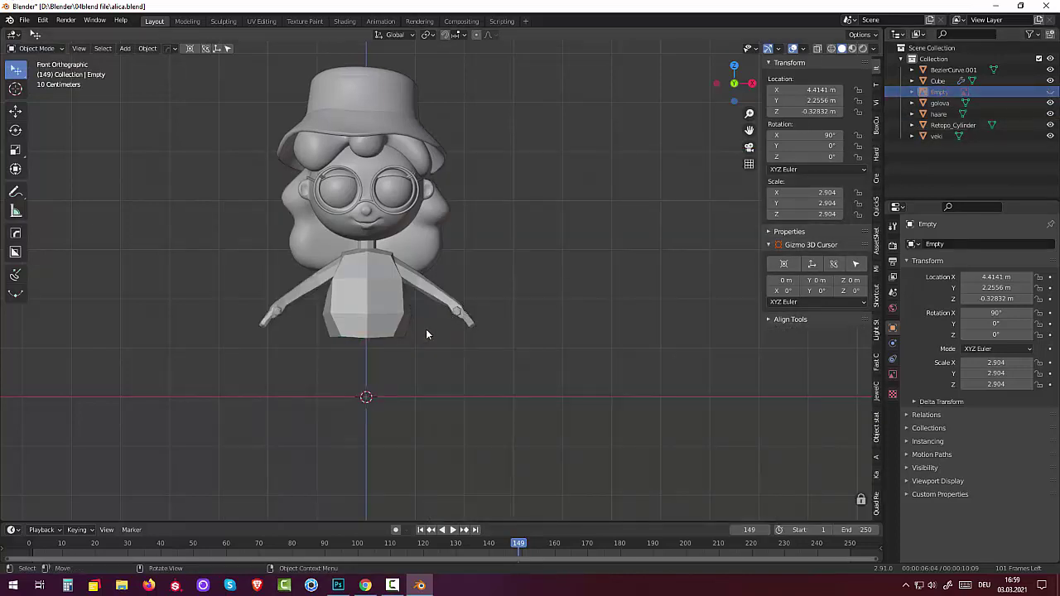
Select the body mesh and enter Edit Mode
{"action": "left_click", "coordinate": [391, 330]}
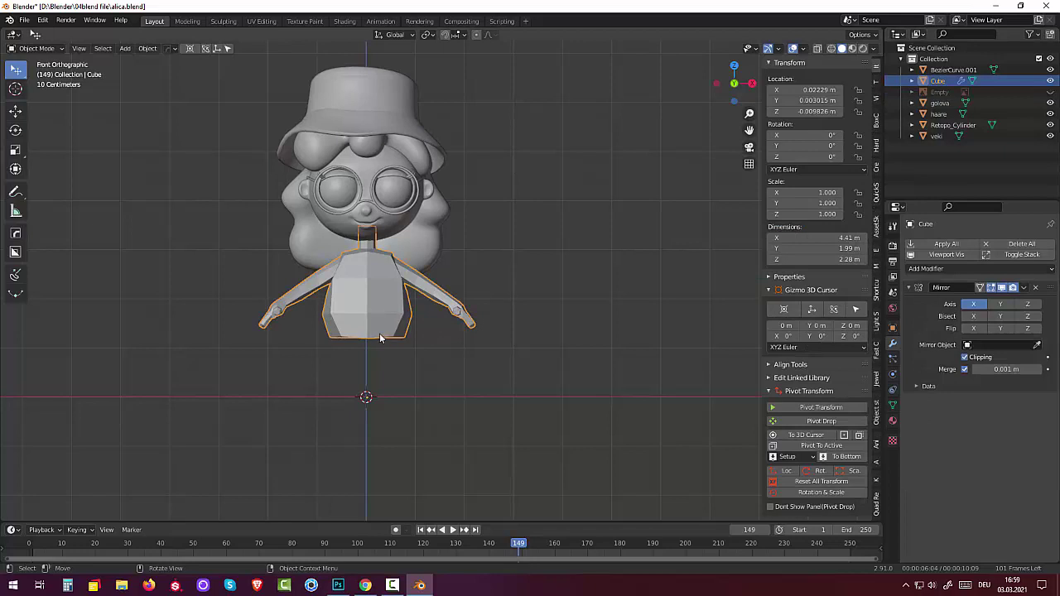
{"action": "left_click", "coordinate": [38, 49]}
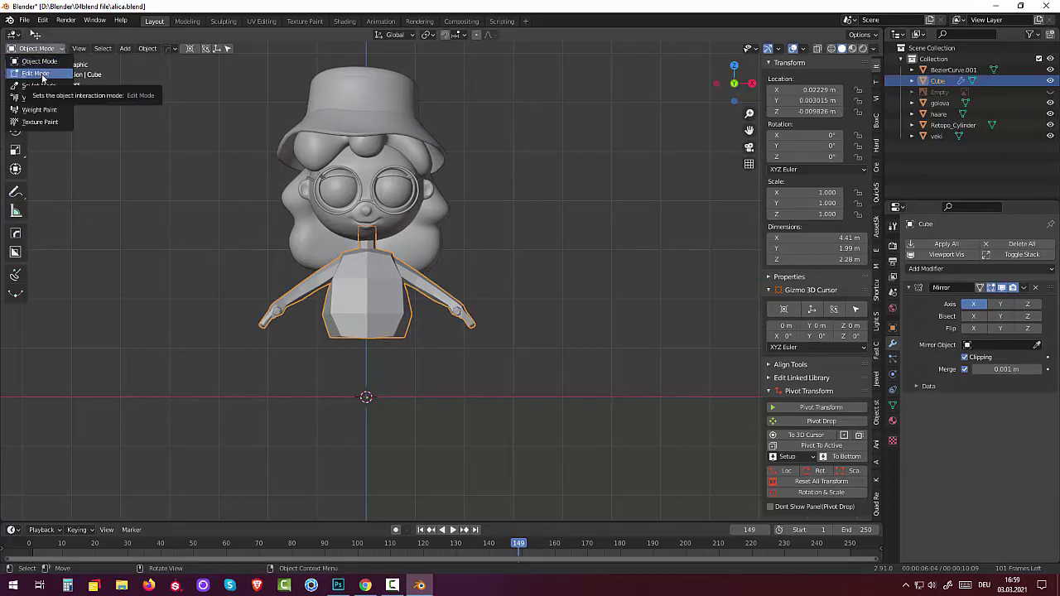
{"action": "left_click", "coordinate": [43, 66]}
{"action": "left_click", "coordinate": [43, 49]}
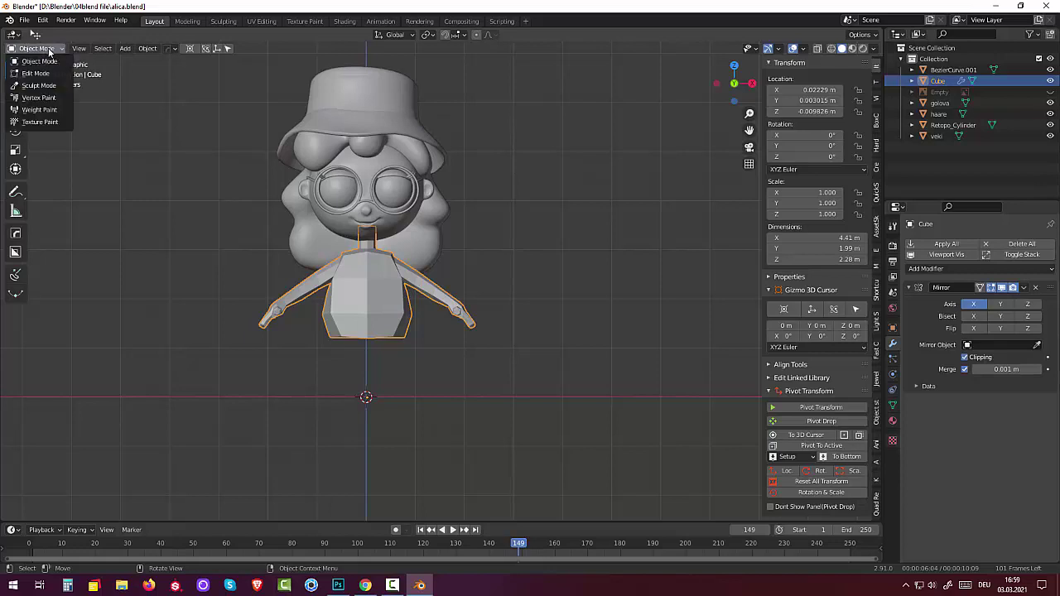
{"action": "left_click", "coordinate": [43, 73]}
Select the torso faces on one half of the body and delete them
{"action": "left_click", "coordinate": [376, 325]}
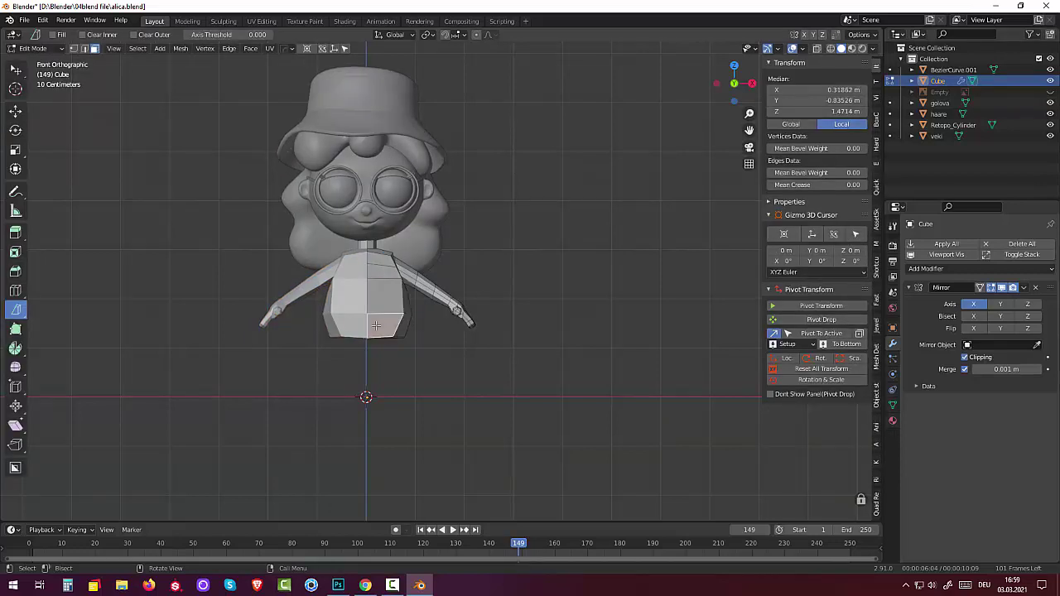
{"action": "left_click", "coordinate": [397, 329], "text": "shift"}
{"action": "middle_click_drag", "start_coordinate": [397, 329], "coordinate": [424, 338]}
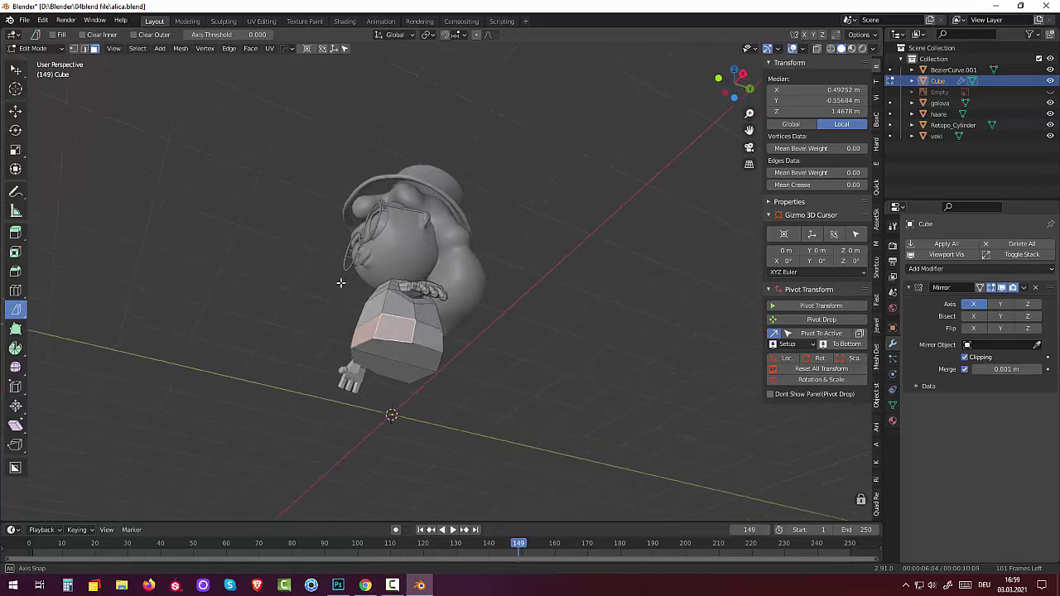
{"action": "left_click", "coordinate": [424, 338], "text": "shift"}
{"action": "mouse_move", "coordinate": [499, 350]}
{"action": "middle_mouse_down"}
{"action": "mouse_move", "coordinate": [489, 366]}
{"action": "mouse_move", "coordinate": [538, 325]}
{"action": "mouse_move", "coordinate": [613, 329]}
{"action": "mouse_move", "coordinate": [530, 350]}
{"action": "middle_mouse_up"}
{"action": "left_click", "coordinate": [501, 328], "text": "shift"}
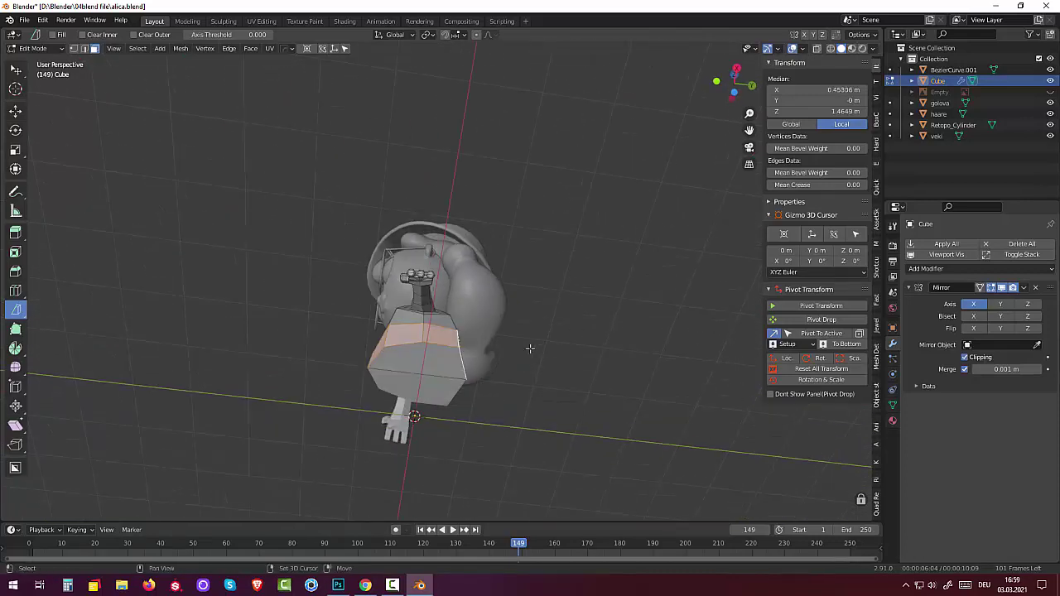
{"action": "left_click", "coordinate": [438, 365], "text": "shift"}
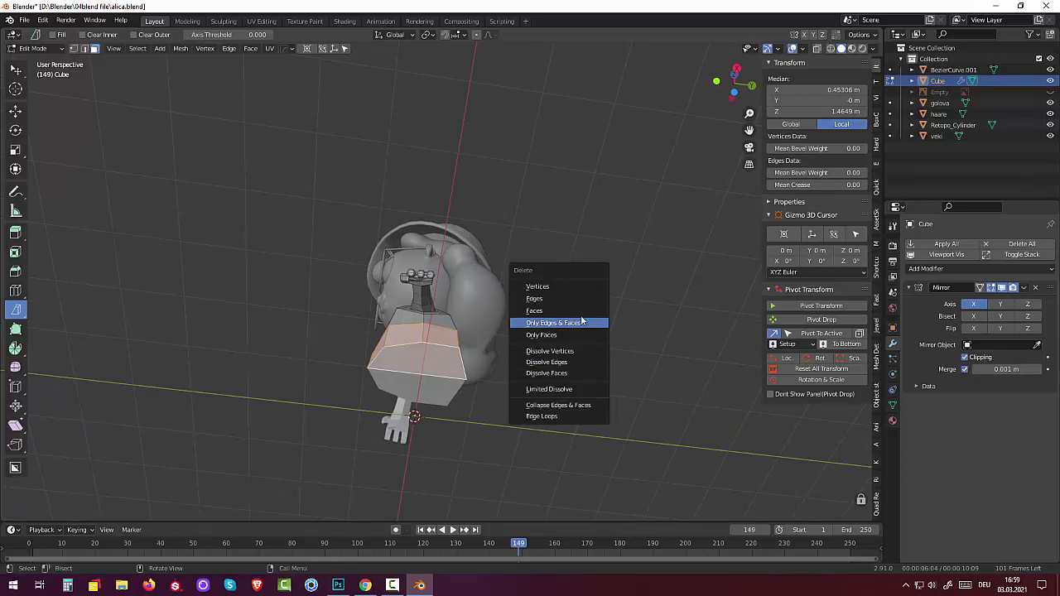
{"action": "left_click", "coordinate": [561, 310]}
{"action": "mouse_move", "coordinate": [561, 311]}
{"action": "middle_mouse_down"}
{"action": "mouse_move", "coordinate": [690, 399]}
{"action": "mouse_move", "coordinate": [484, 328]}
{"action": "middle_mouse_up"}
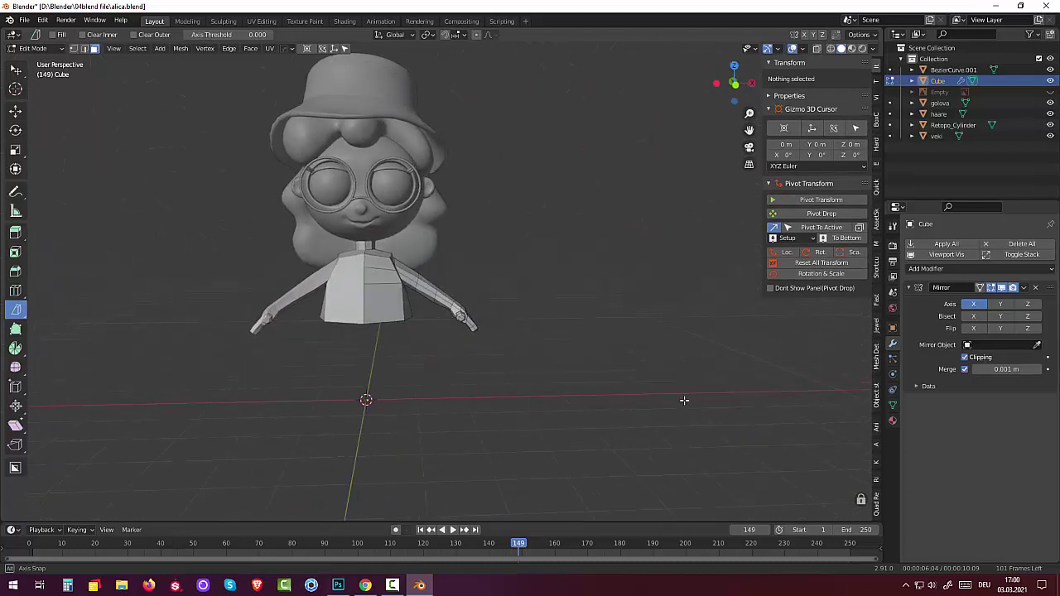
{"action": "left_click", "coordinate": [73, 48]}
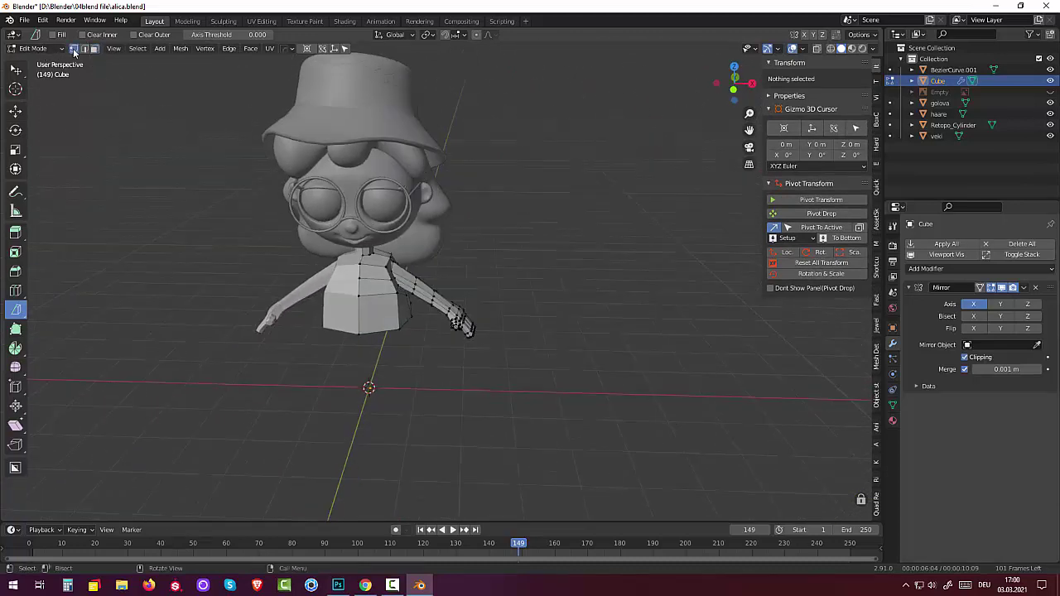
Reposition an arm vertex twice using the front orthographic view
{"action": "left_click", "coordinate": [397, 294]}
{"action": "key", "text": "KP_1"}
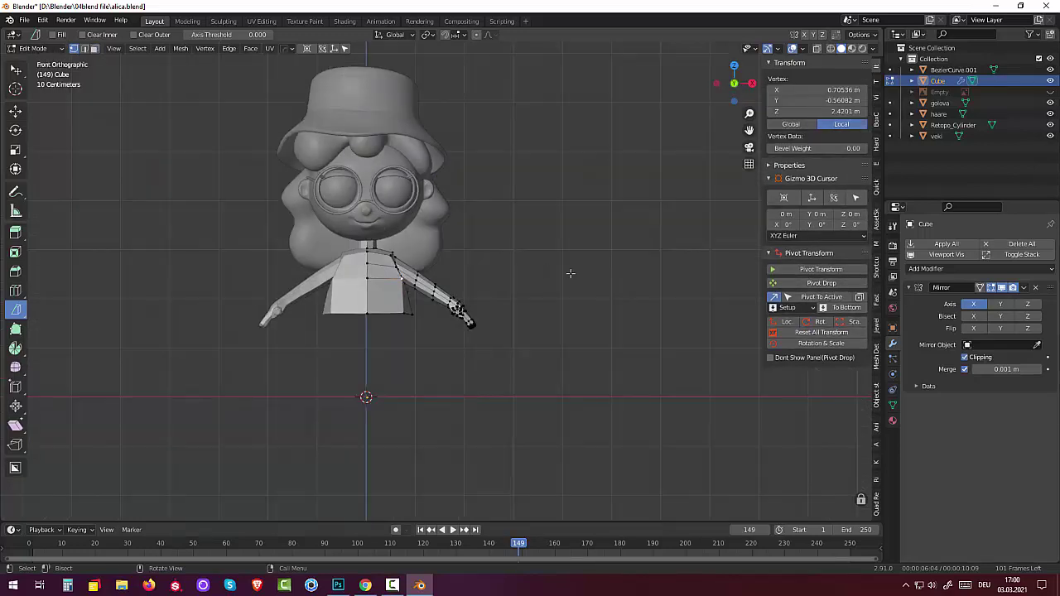
{"action": "key", "text": "g"}
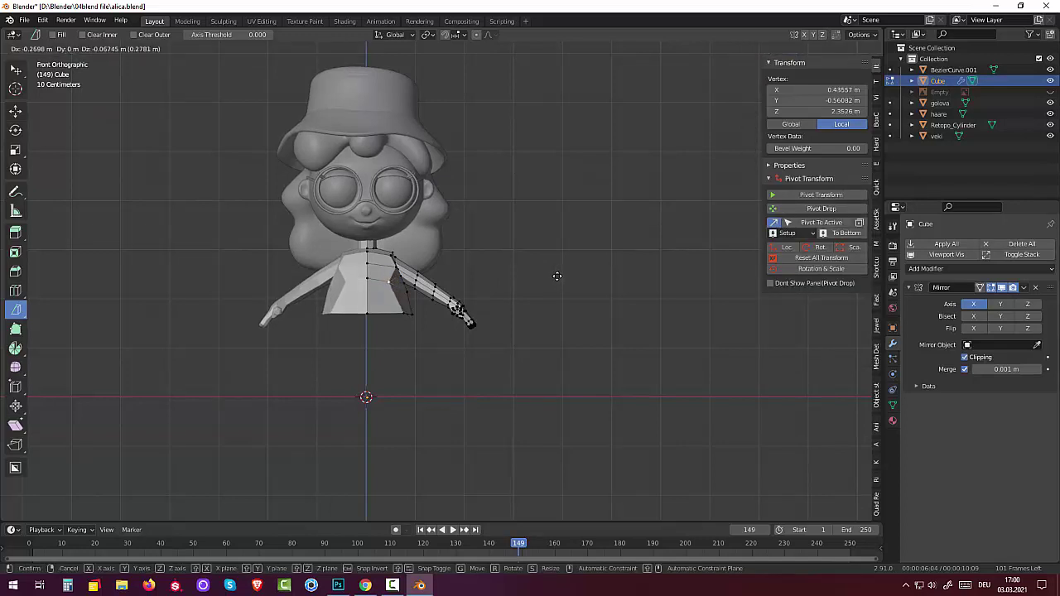
{"action": "left_click", "coordinate": [559, 274]}
{"action": "mouse_move", "coordinate": [558, 275]}
{"action": "middle_mouse_down"}
{"action": "mouse_move", "coordinate": [534, 324]}
{"action": "mouse_move", "coordinate": [388, 272]}
{"action": "middle_mouse_up"}
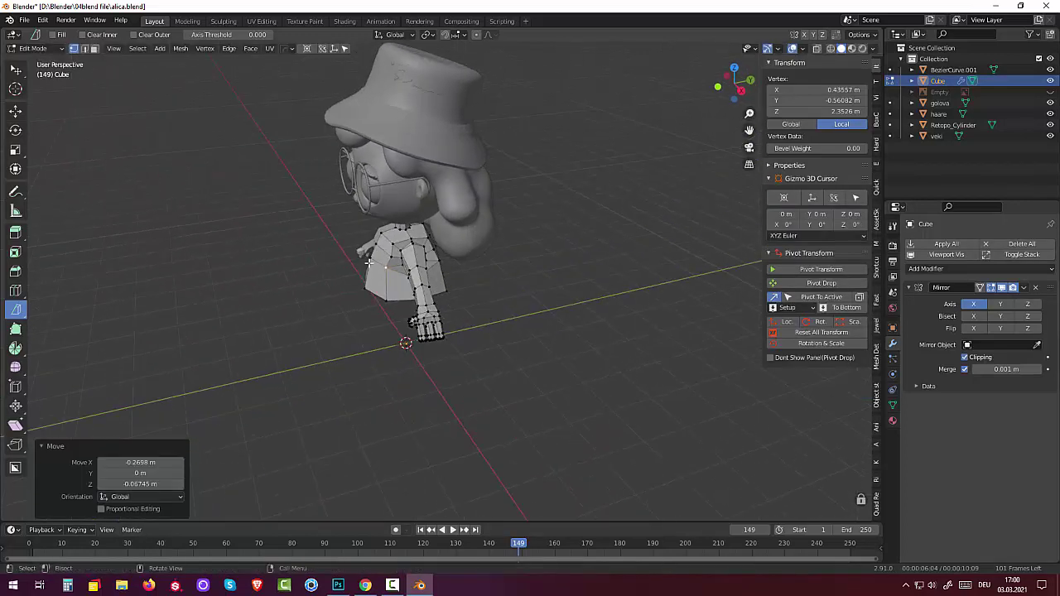
{"action": "key", "text": "g"}
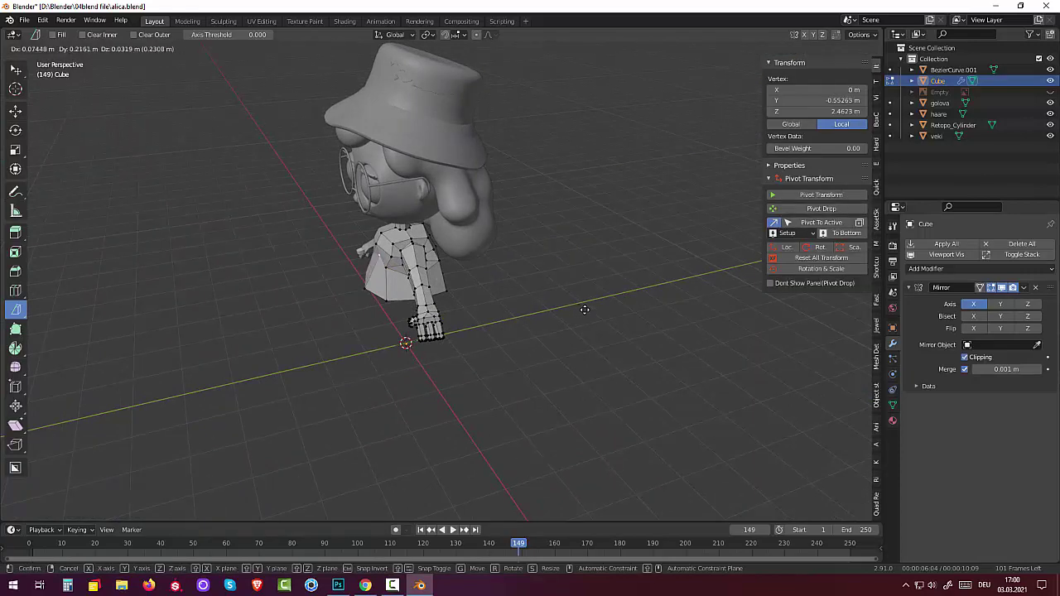
{"action": "left_click", "coordinate": [584, 306]}
{"action": "mouse_move", "coordinate": [558, 291]}
{"action": "middle_mouse_down"}
{"action": "mouse_move", "coordinate": [717, 246]}
{"action": "mouse_move", "coordinate": [745, 278]}
{"action": "middle_mouse_up"}
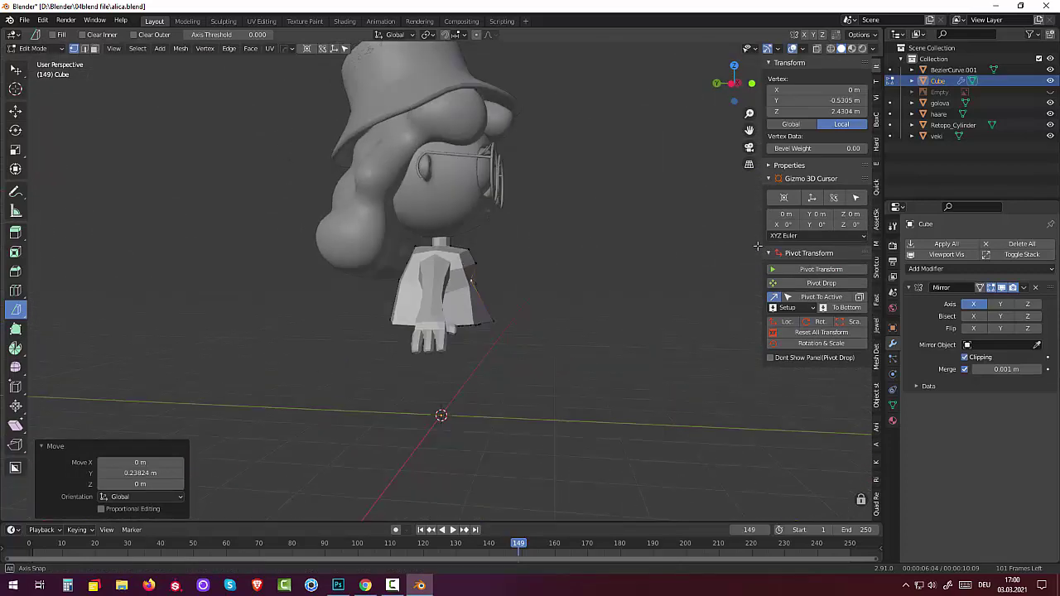
Move another body vertex along the Y axis
{"action": "left_click", "coordinate": [528, 337]}
{"action": "key", "text": "g"}
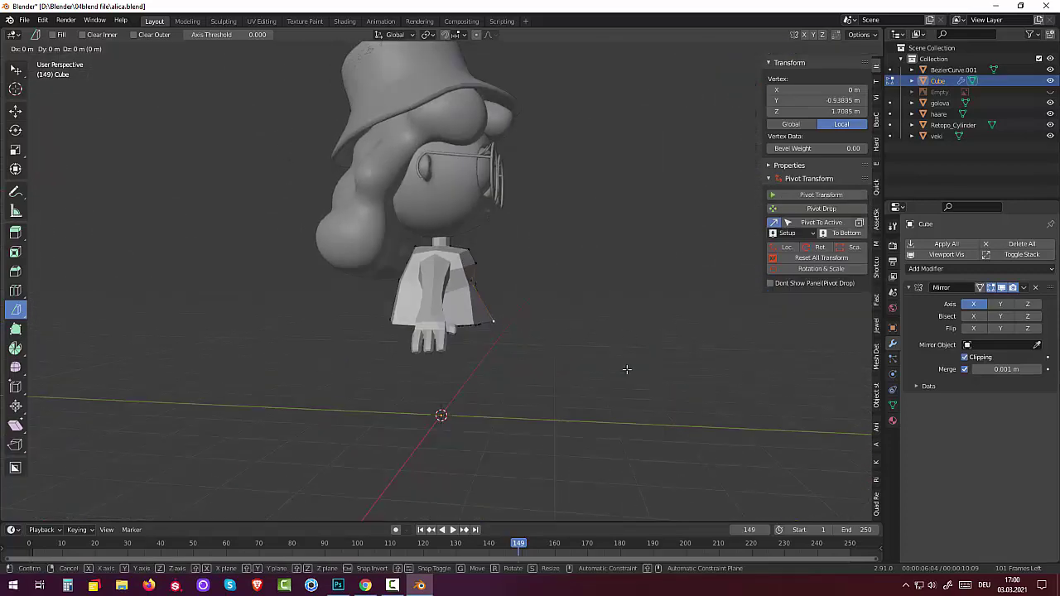
{"action": "key", "text": "y"}
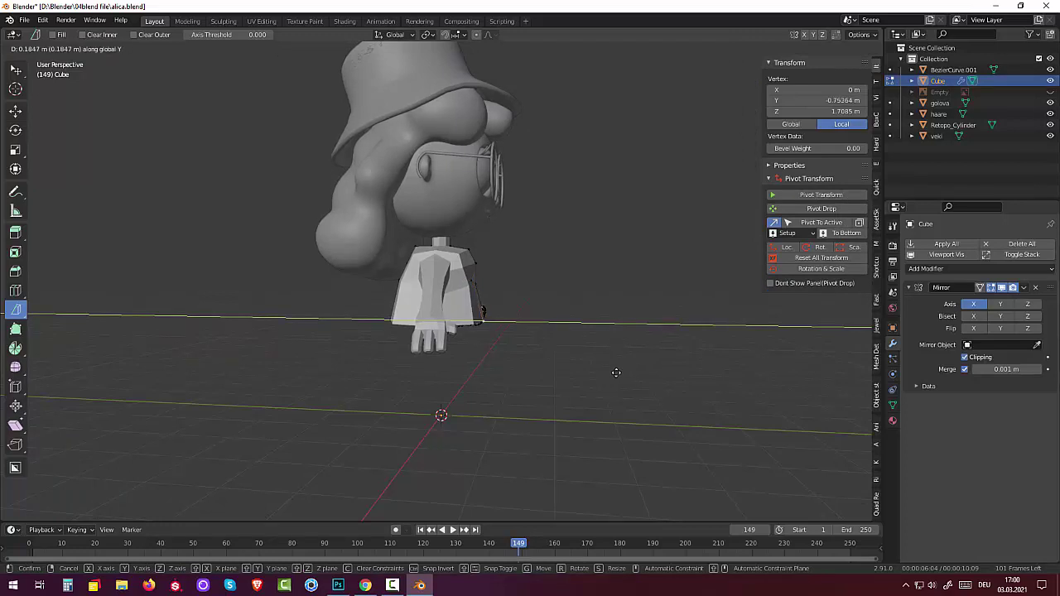
{"action": "left_click", "coordinate": [624, 358]}
{"action": "middle_click_drag", "start_coordinate": [623, 358], "coordinate": [516, 358]}
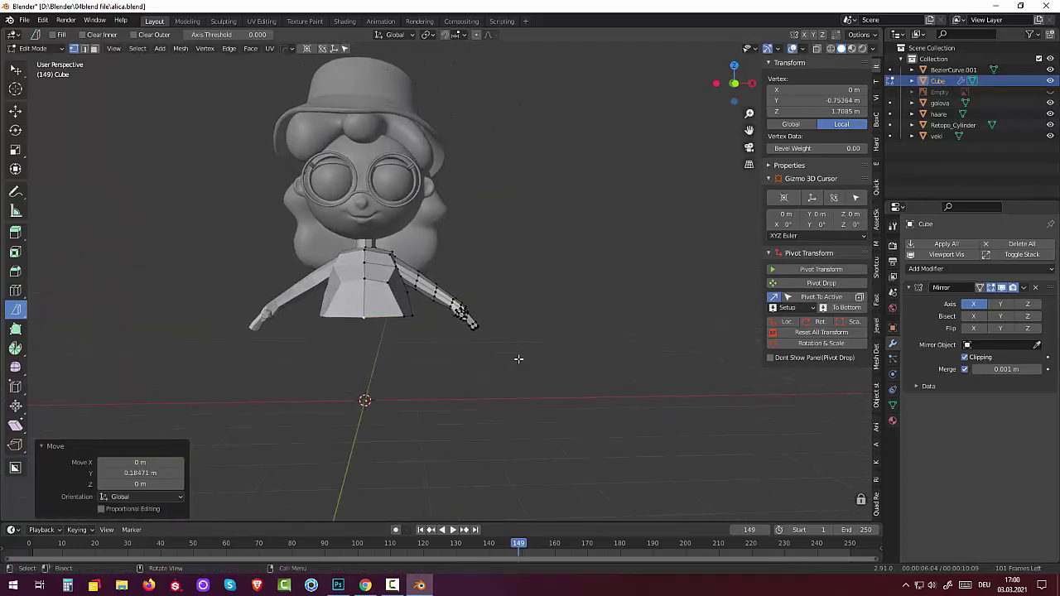
Reposition a shoulder vertex in front orthographic view
{"action": "left_click", "coordinate": [407, 295]}
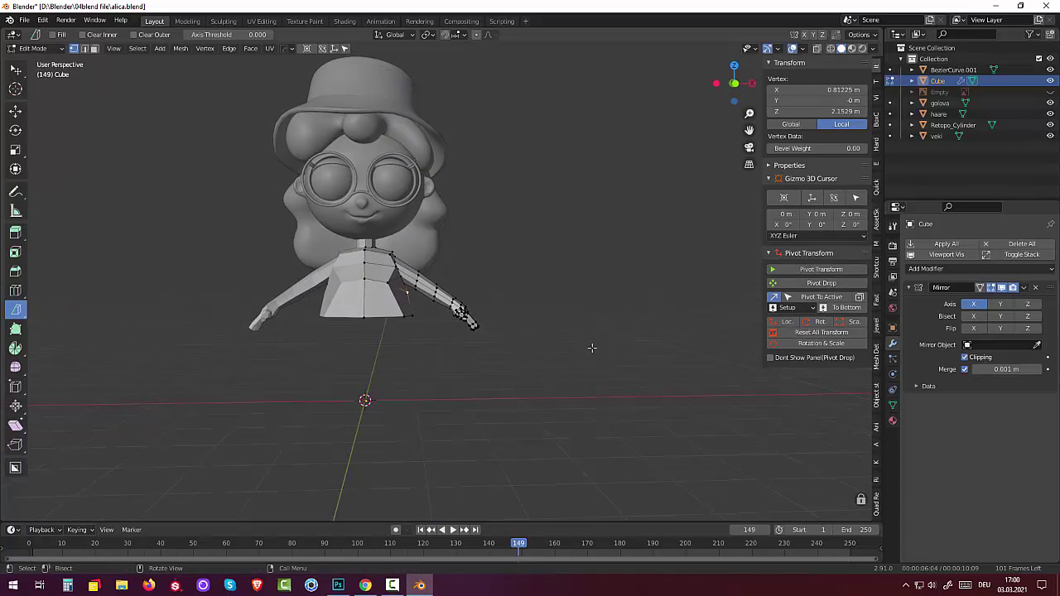
{"action": "key", "text": "KP_1"}
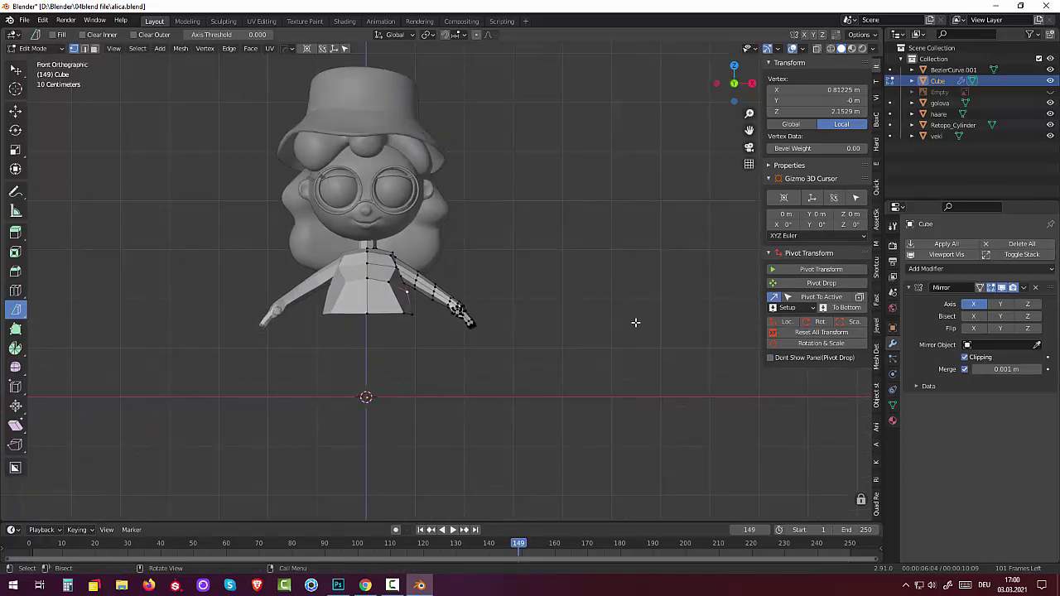
{"action": "key", "text": "g"}
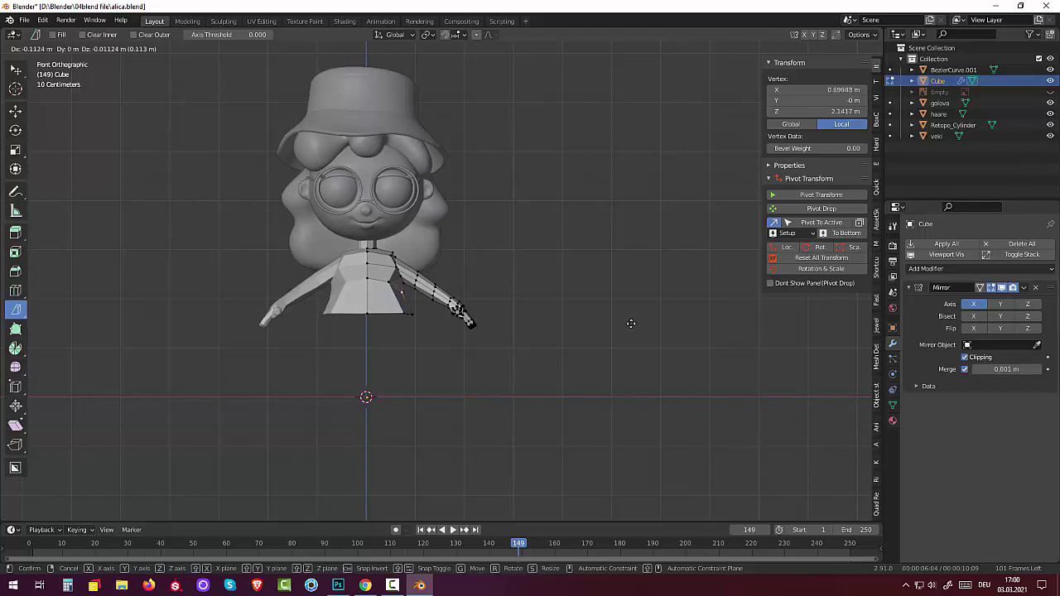
{"action": "left_click", "coordinate": [631, 323]}
{"action": "mouse_move", "coordinate": [639, 310]}
{"action": "middle_mouse_down"}
{"action": "mouse_move", "coordinate": [397, 309]}
{"action": "mouse_move", "coordinate": [509, 251]}
{"action": "middle_mouse_up"}
{"action": "scroll", "coordinate": [514, 250], "scroll_direction": "up", "scroll_amount": 2}
Move a back-shoulder vertex about 0.097 m inward along X
{"action": "left_click", "coordinate": [488, 272]}
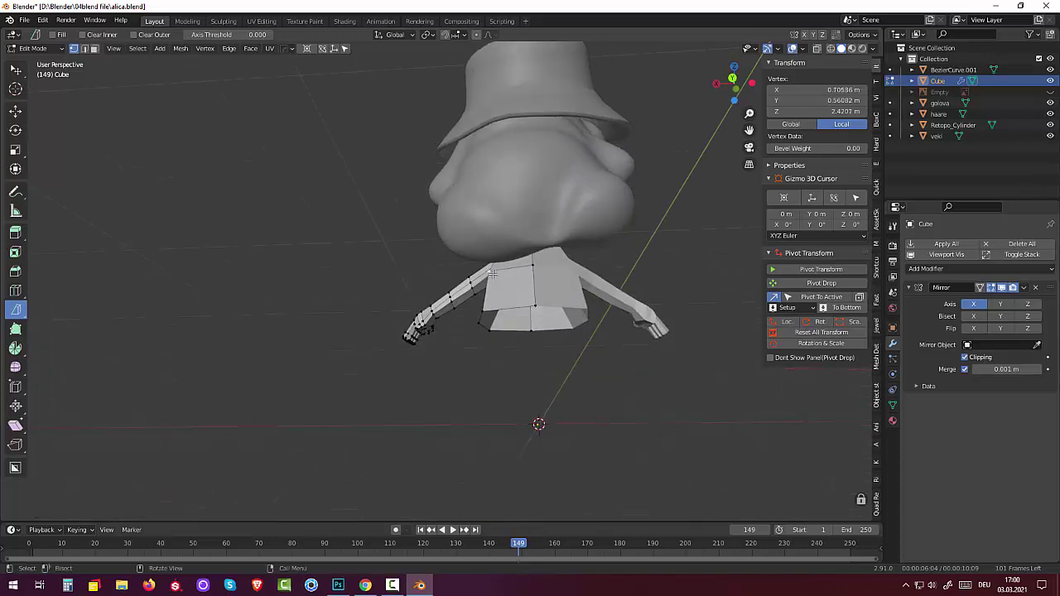
{"action": "key", "text": "g"}
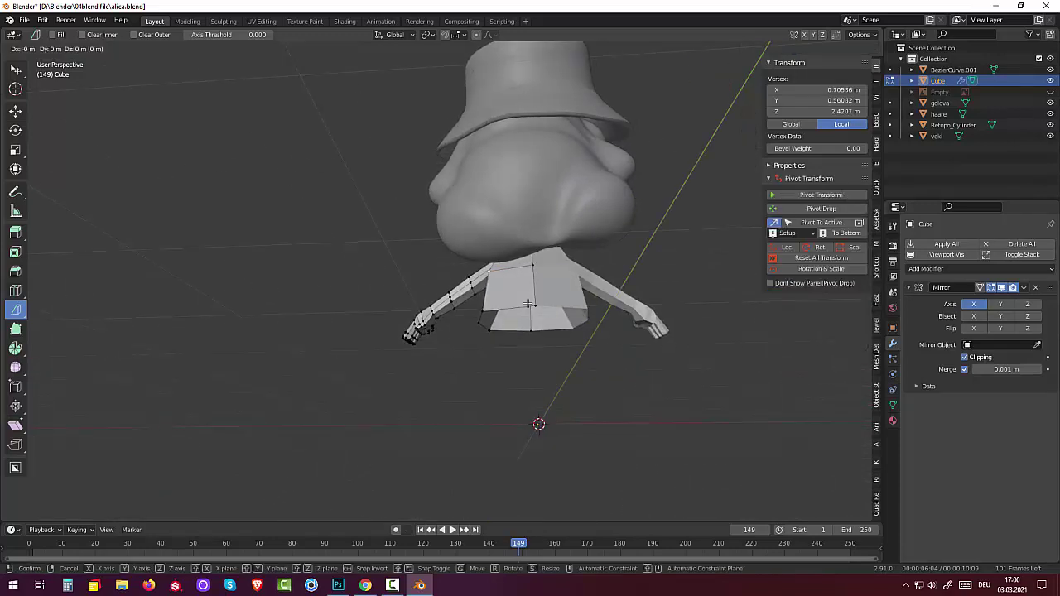
{"action": "key", "text": "x"}
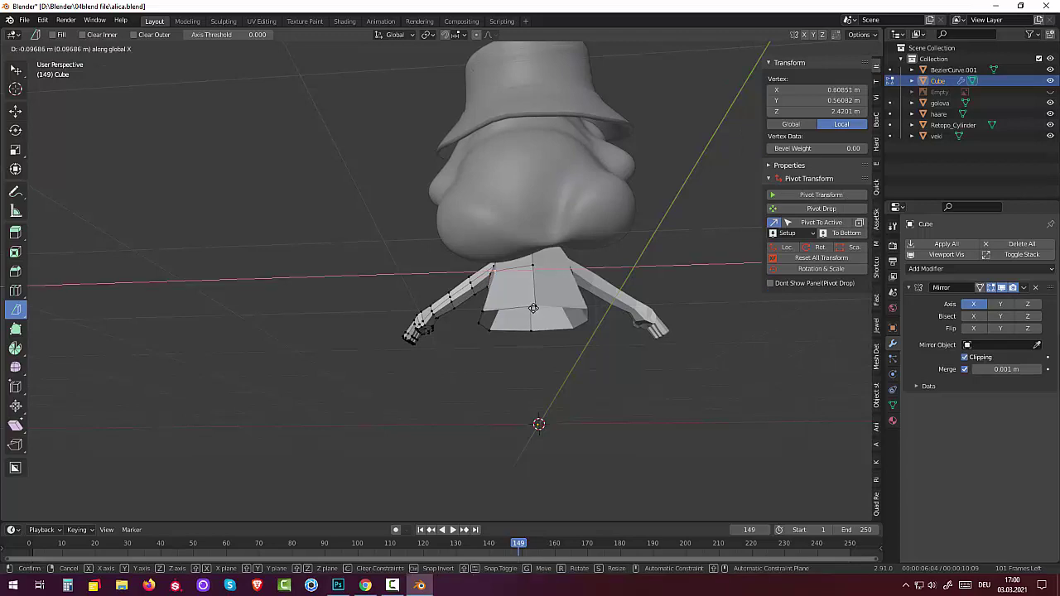
{"action": "left_click", "coordinate": [533, 308]}
{"action": "left_click", "coordinate": [514, 367]}
{"action": "mouse_move", "coordinate": [519, 367]}
{"action": "middle_mouse_down"}
{"action": "mouse_move", "coordinate": [660, 399]}
{"action": "mouse_move", "coordinate": [793, 390]}
{"action": "mouse_move", "coordinate": [804, 406]}
{"action": "mouse_move", "coordinate": [664, 375]}
{"action": "middle_mouse_up"}
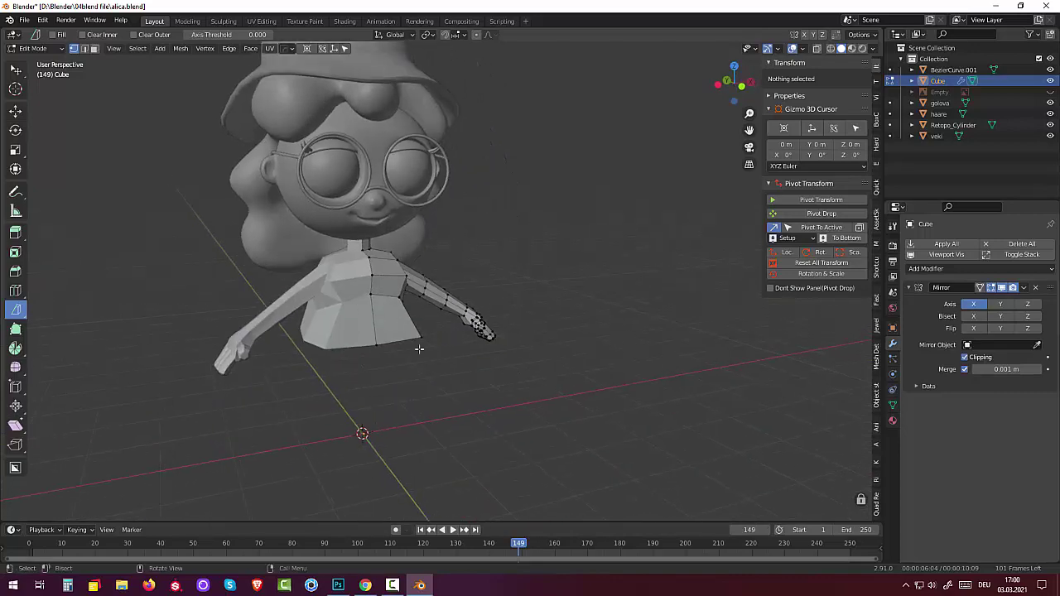
Lower three shoulder-line vertices along Z, the last by 0.263 m
{"action": "left_click", "coordinate": [371, 277]}
{"action": "middle_click_drag", "start_coordinate": [371, 278], "coordinate": [277, 330]}
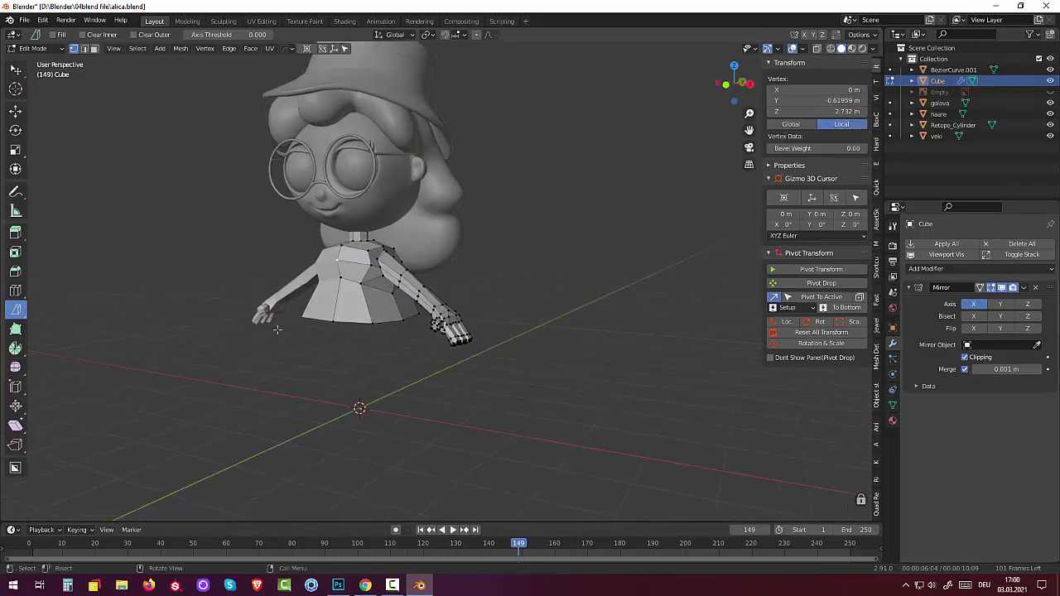
{"action": "key", "text": "g"}
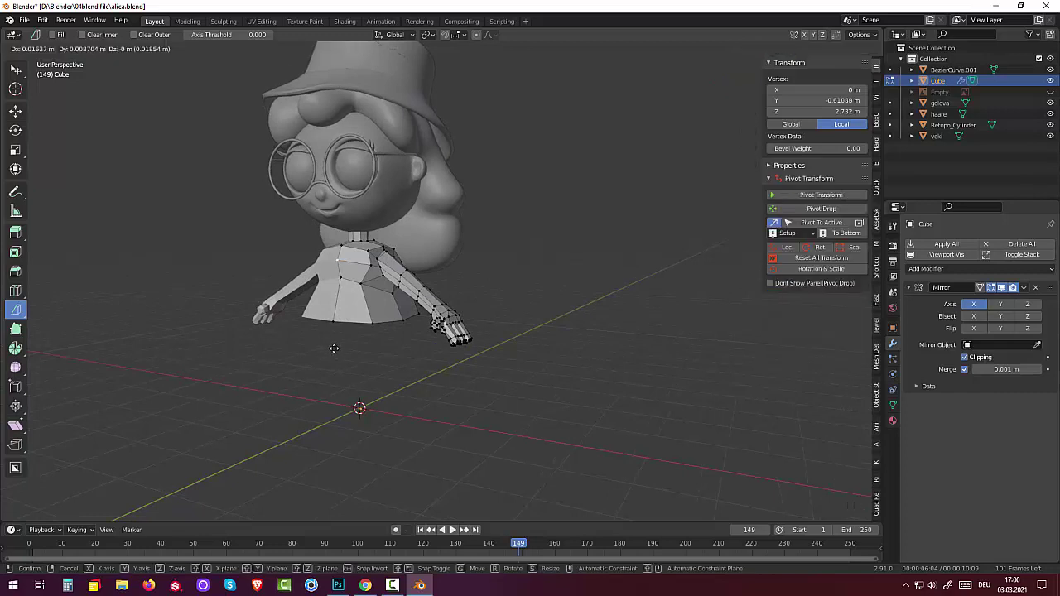
{"action": "key", "text": "z"}
{"action": "left_click", "coordinate": [338, 357]}
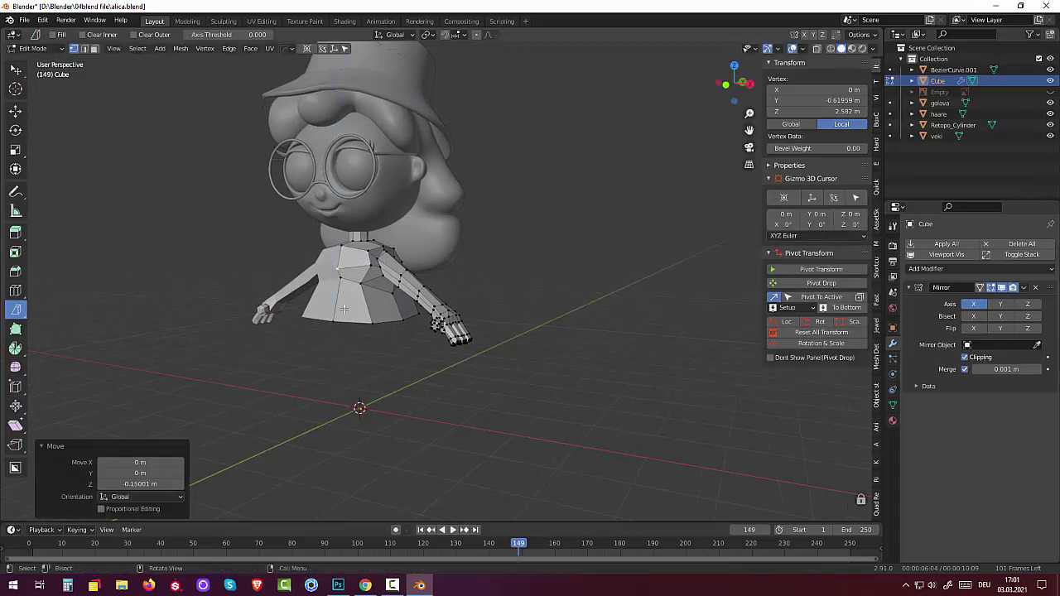
{"action": "left_click", "coordinate": [340, 279]}
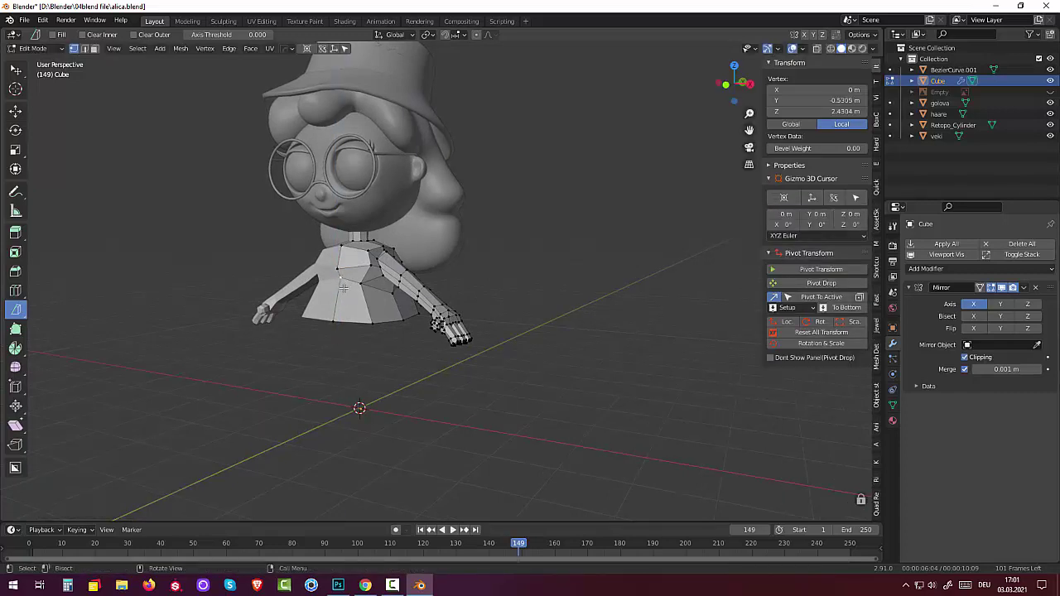
{"action": "key", "text": "g"}
{"action": "key", "text": "z"}
{"action": "left_click", "coordinate": [343, 265]}
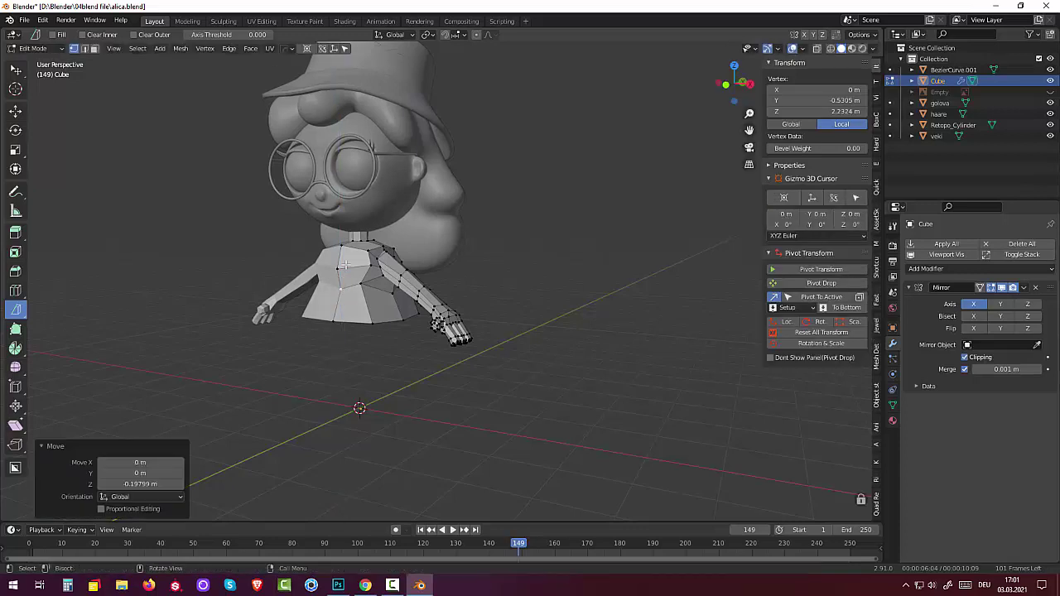
{"action": "left_click", "coordinate": [390, 295]}
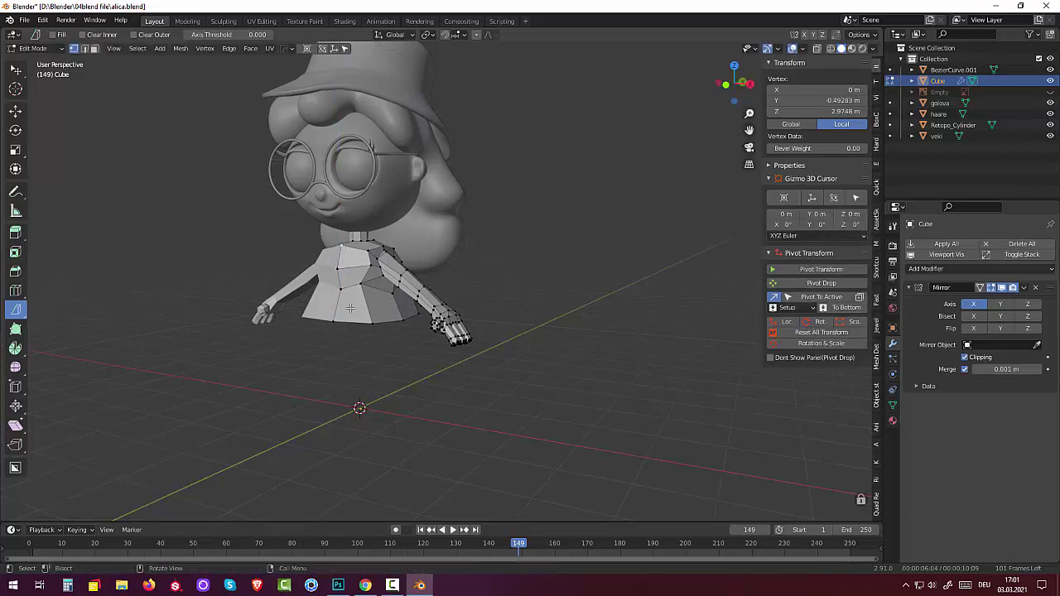
{"action": "key", "text": "g"}
{"action": "key", "text": "z"}
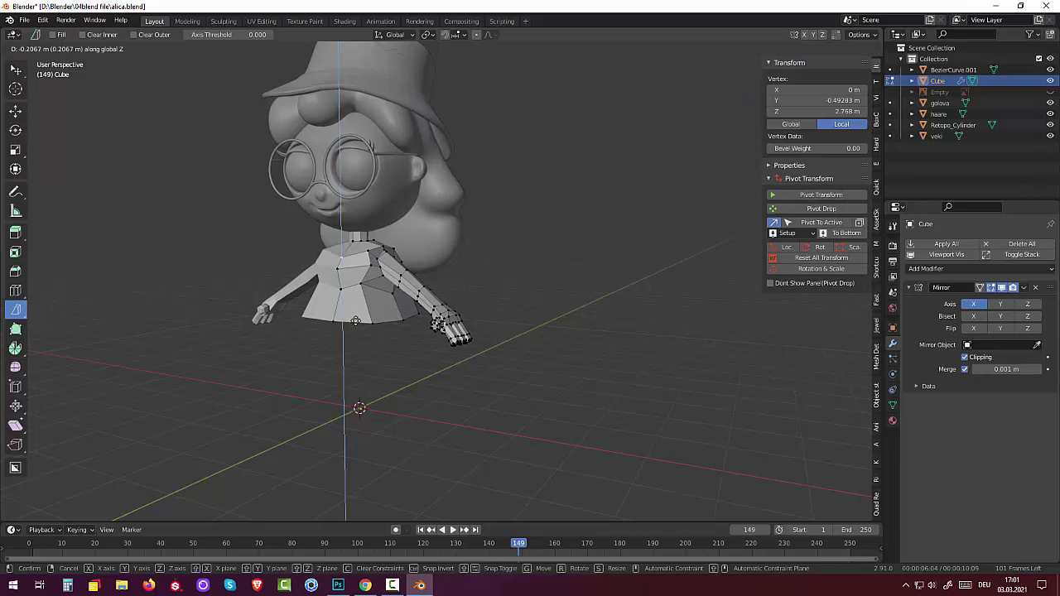
{"action": "left_click", "coordinate": [354, 324]}
{"action": "mouse_move", "coordinate": [354, 324]}
{"action": "middle_mouse_down"}
{"action": "mouse_move", "coordinate": [332, 305]}
{"action": "mouse_move", "coordinate": [438, 331]}
{"action": "mouse_move", "coordinate": [530, 300]}
{"action": "mouse_move", "coordinate": [457, 336]}
{"action": "mouse_move", "coordinate": [368, 265]}
{"action": "middle_mouse_up"}
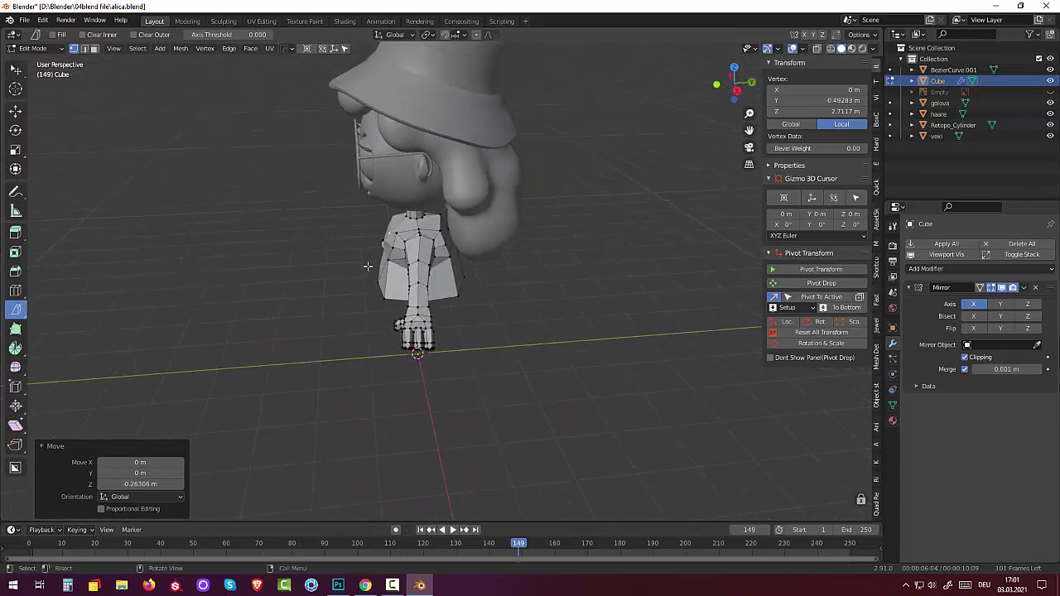
Scale two side vertices of the torso down to about 0.77
{"action": "left_click", "coordinate": [396, 236]}
{"action": "left_click", "coordinate": [443, 229], "text": "shift"}
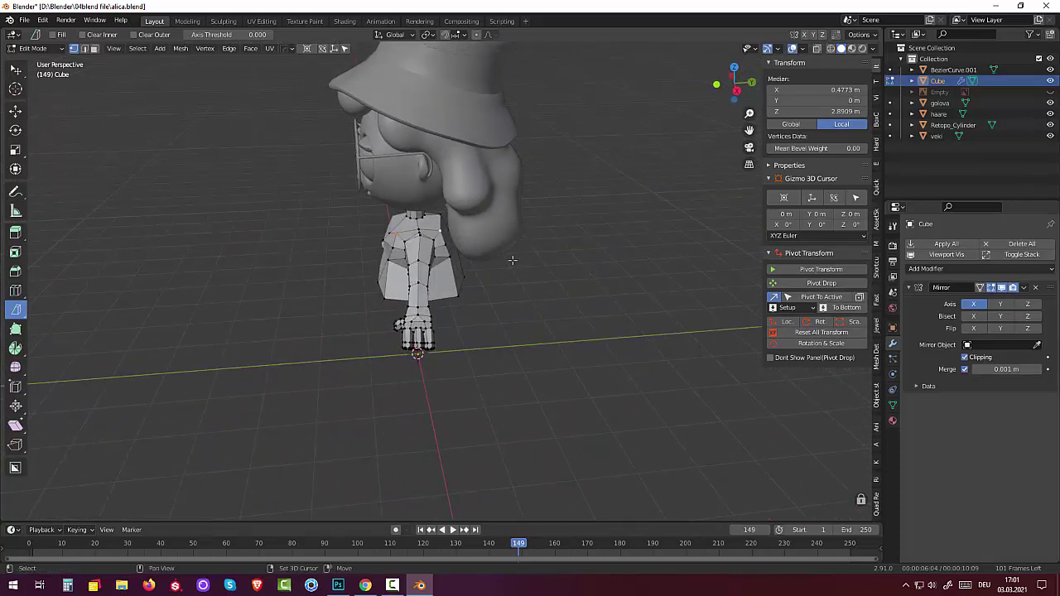
{"action": "key", "text": "s"}
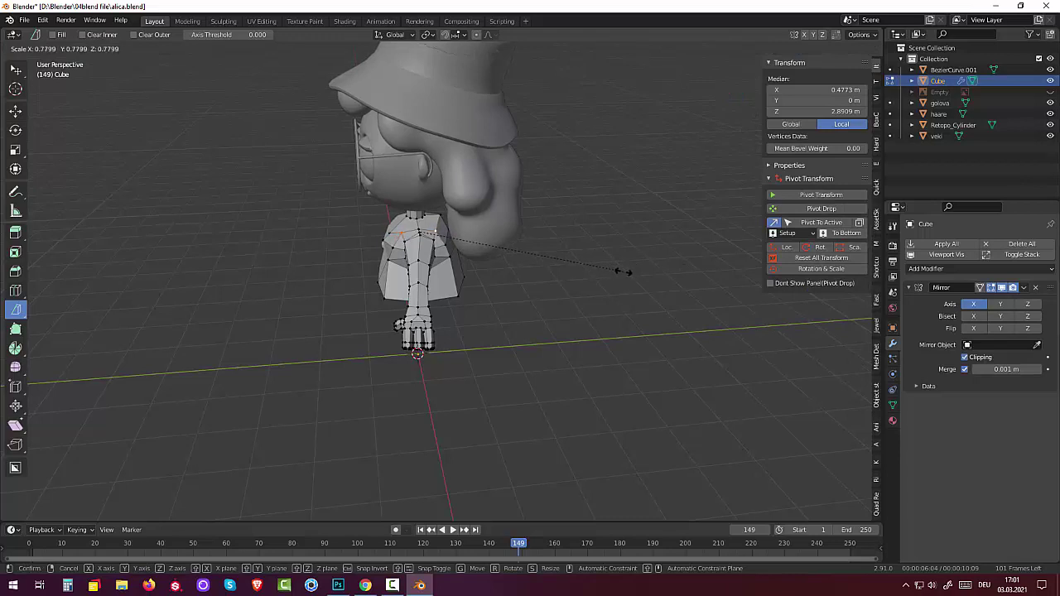
{"action": "left_click", "coordinate": [619, 271]}
Slide a single torso vertex along the Y axis
{"action": "left_click", "coordinate": [442, 215]}
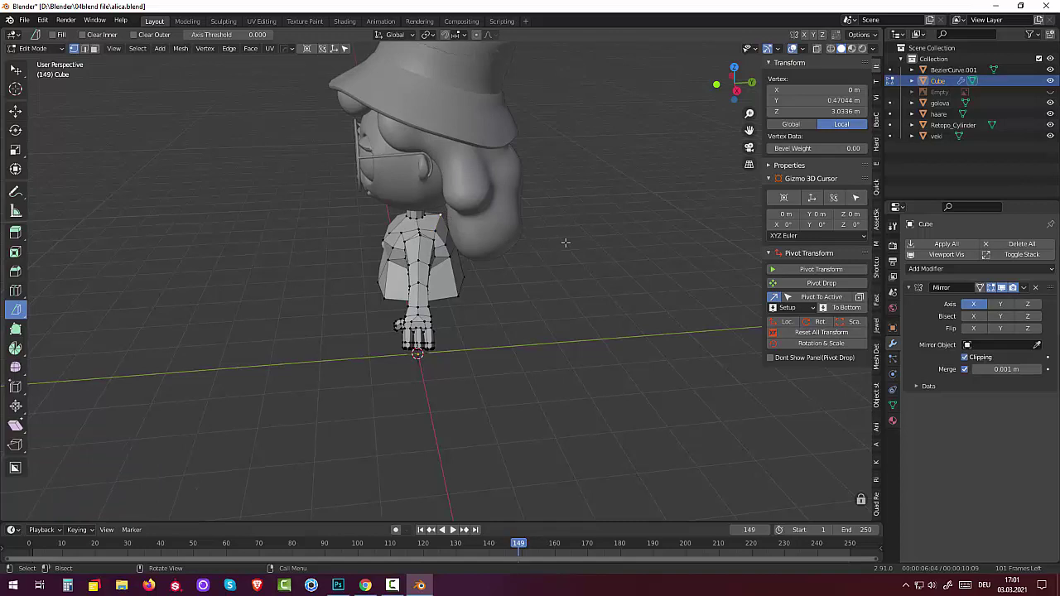
{"action": "key", "text": "g"}
{"action": "key", "text": "y"}
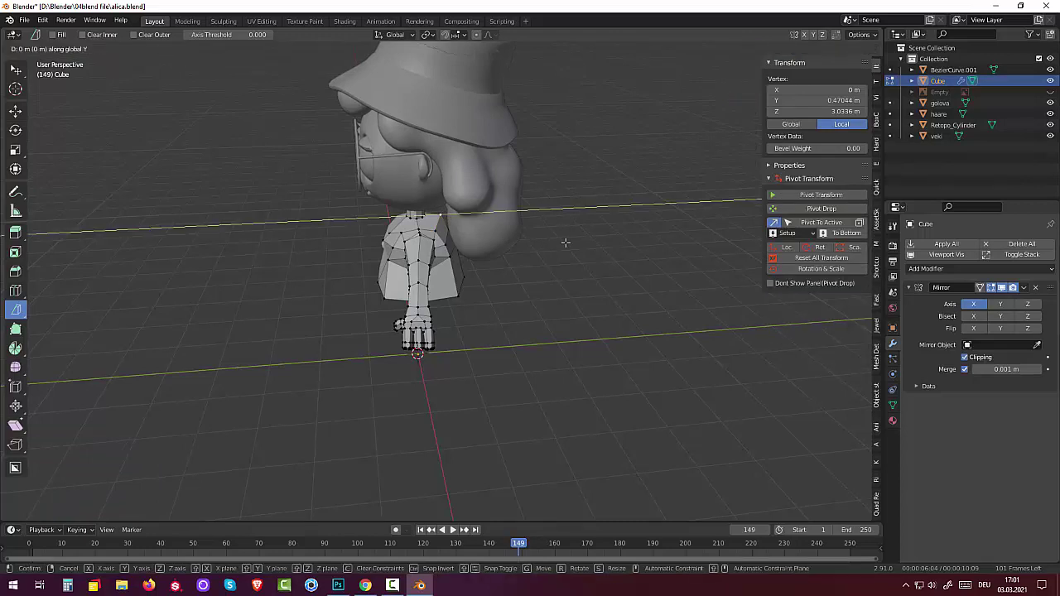
{"action": "left_click", "coordinate": [554, 242]}
{"action": "middle_click_drag", "start_coordinate": [492, 270], "coordinate": [458, 249]}
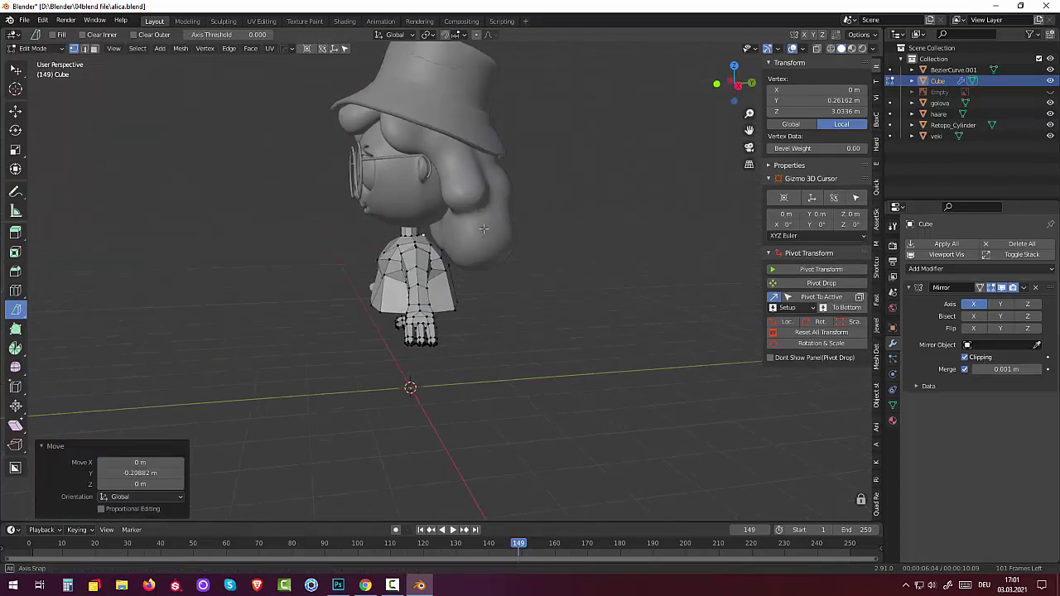
Freely reposition two more side vertices of the torso
{"action": "left_click", "coordinate": [442, 252]}
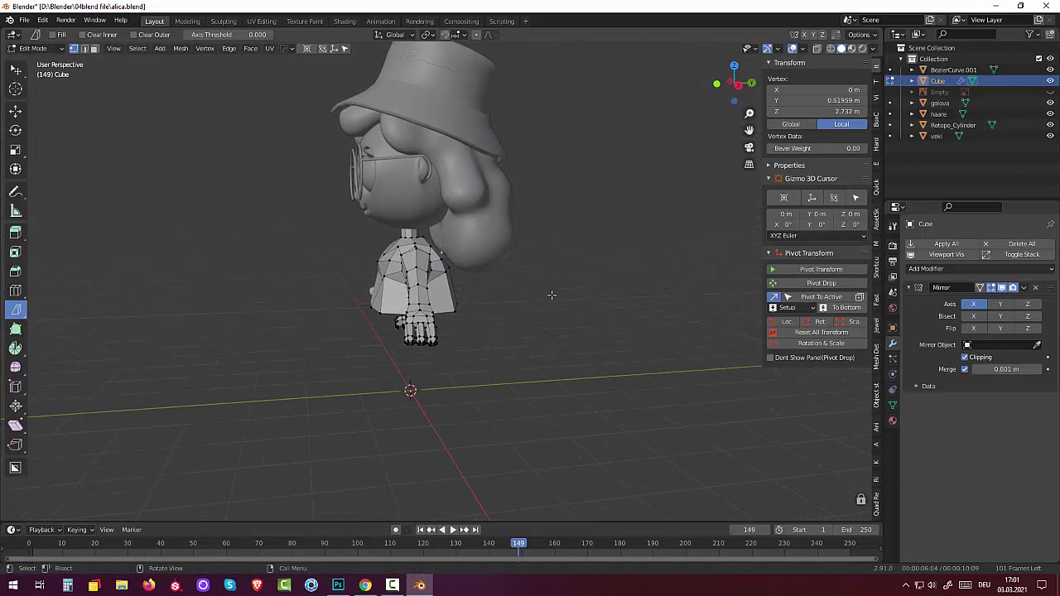
{"action": "middle_click_drag", "start_coordinate": [591, 322], "coordinate": [593, 323]}
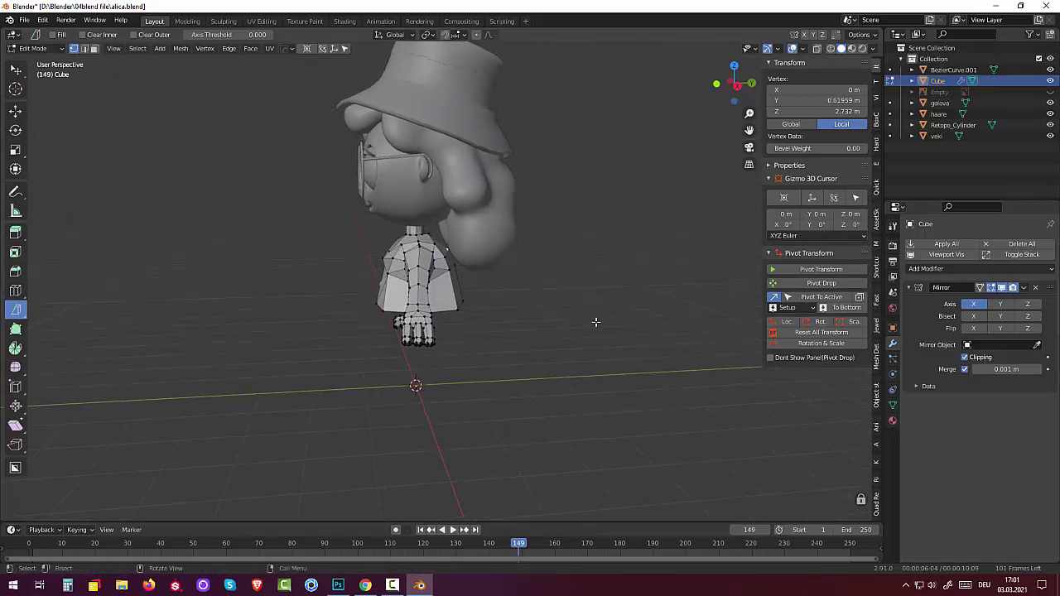
{"action": "key", "text": "g"}
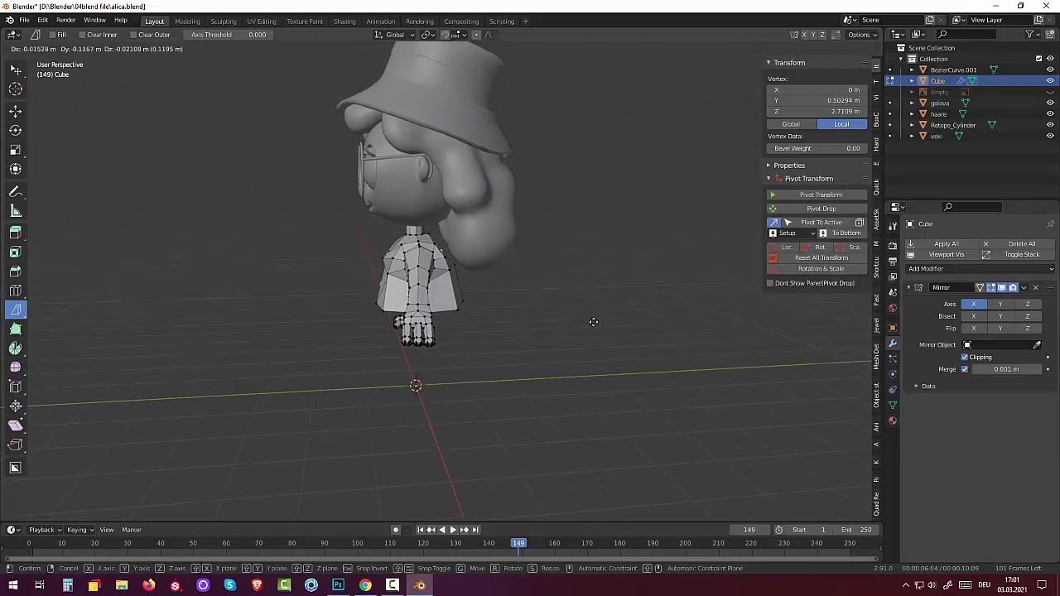
{"action": "left_click", "coordinate": [596, 321]}
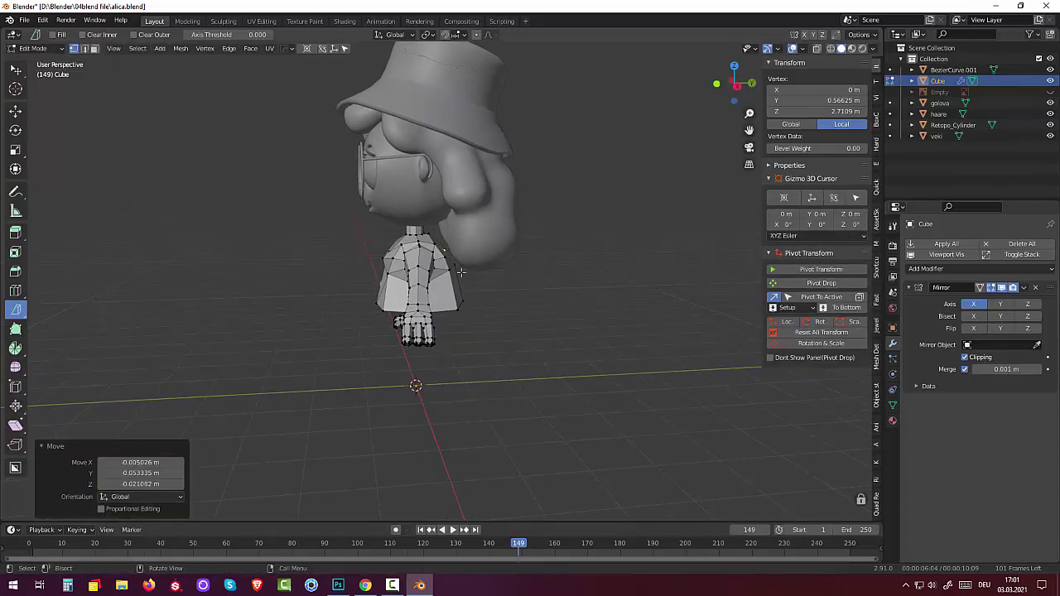
{"action": "key", "text": "g"}
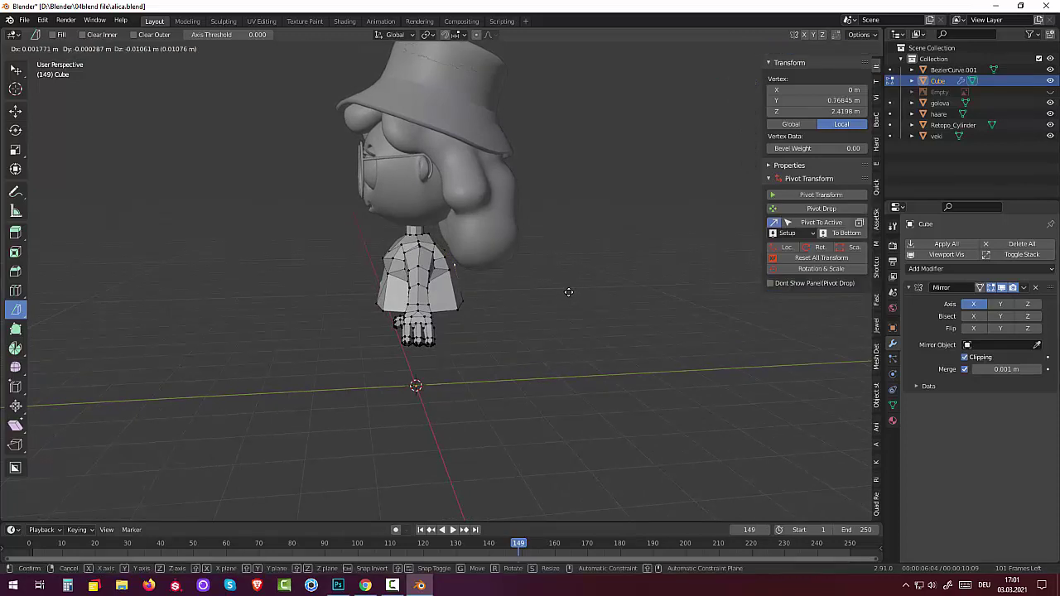
{"action": "left_click", "coordinate": [558, 293]}
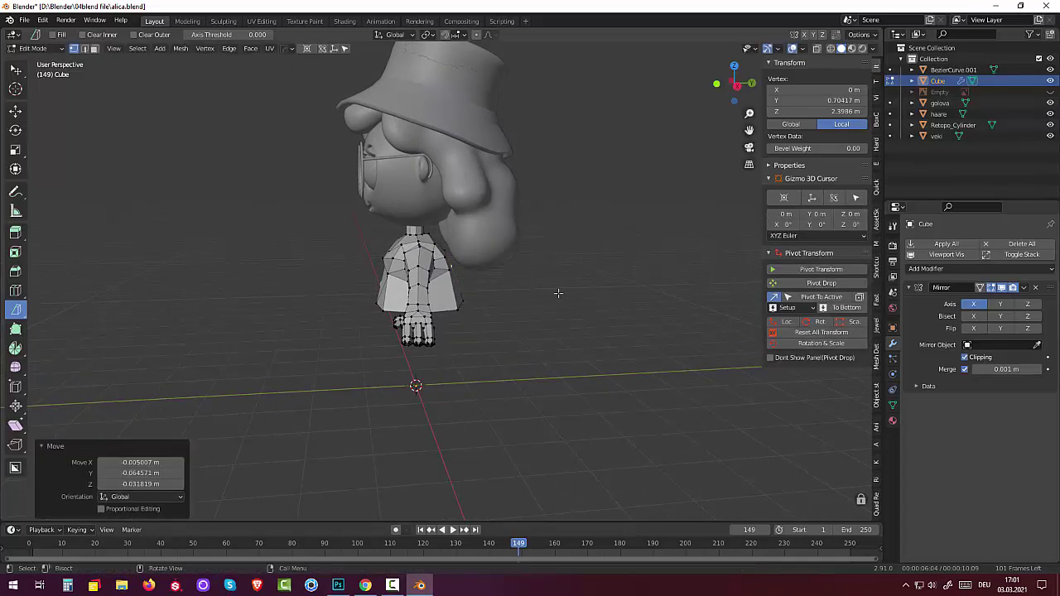
Move another torso vertex, undo the bad move, and place it again
{"action": "key", "text": "g"}
{"action": "left_click", "coordinate": [457, 286]}
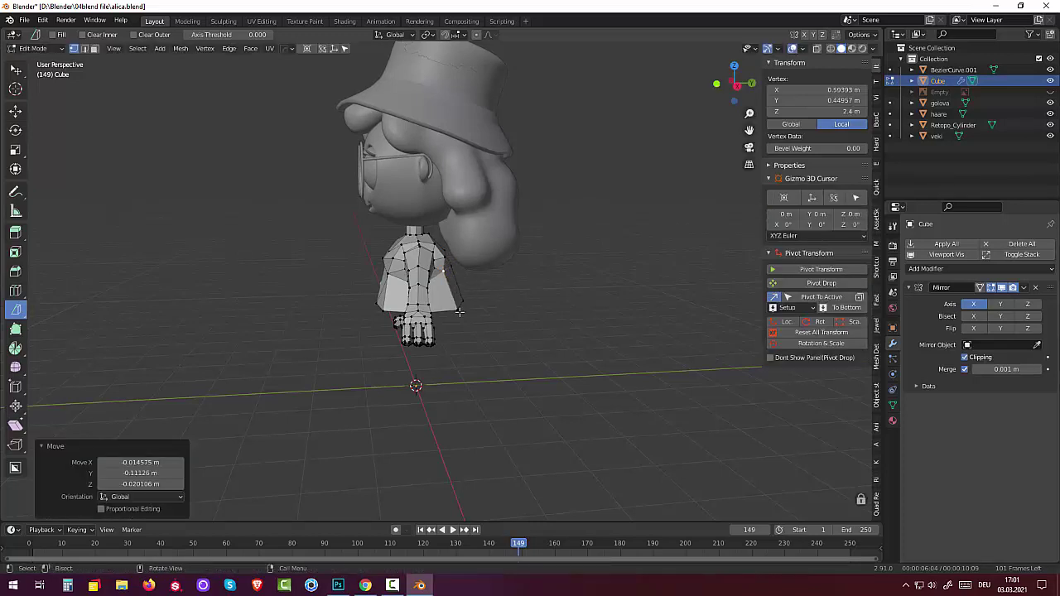
{"action": "key", "text": "ctrl+z"}
{"action": "key", "text": "ctrl+z"}
{"action": "key", "text": "ctrl+z"}
{"action": "key", "text": "ctrl+z"}
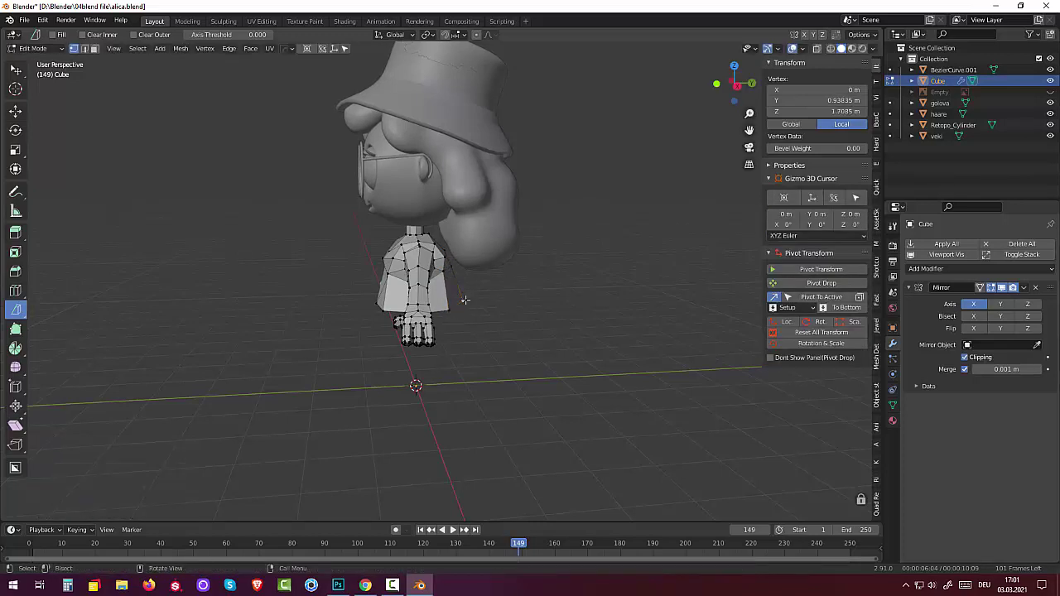
{"action": "key", "text": "g"}
{"action": "left_click", "coordinate": [503, 298]}
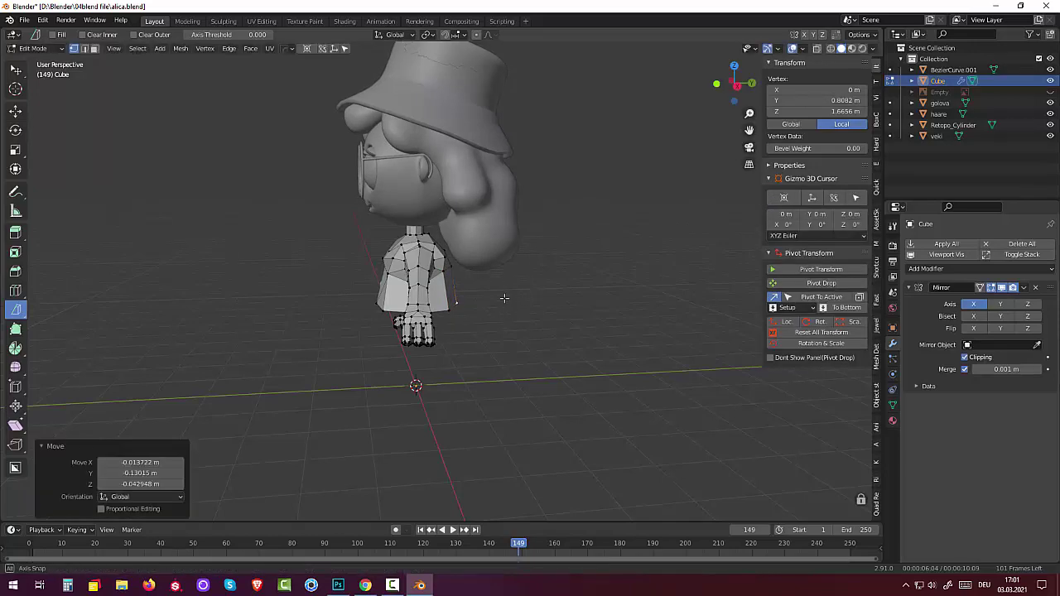
{"action": "mouse_move", "coordinate": [504, 298]}
{"action": "middle_mouse_down"}
{"action": "mouse_move", "coordinate": [427, 192]}
{"action": "mouse_move", "coordinate": [519, 342]}
{"action": "middle_mouse_up"}
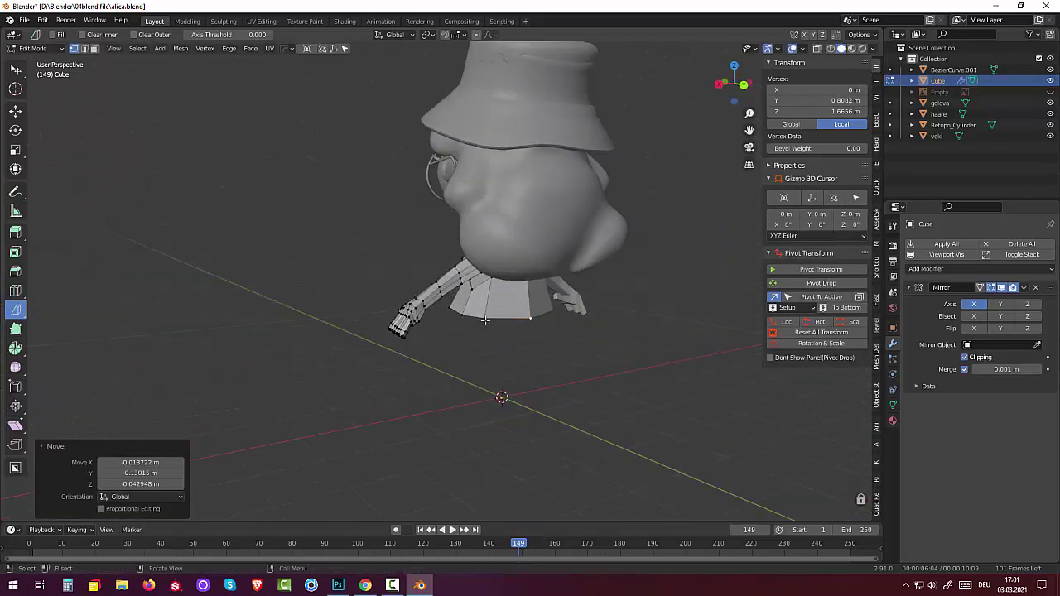
Shift a lower-edge torso vertex by -0.167 m X, 0.112 m Y, -0.057 m Z
{"action": "left_click", "coordinate": [484, 320]}
{"action": "key", "text": "g"}
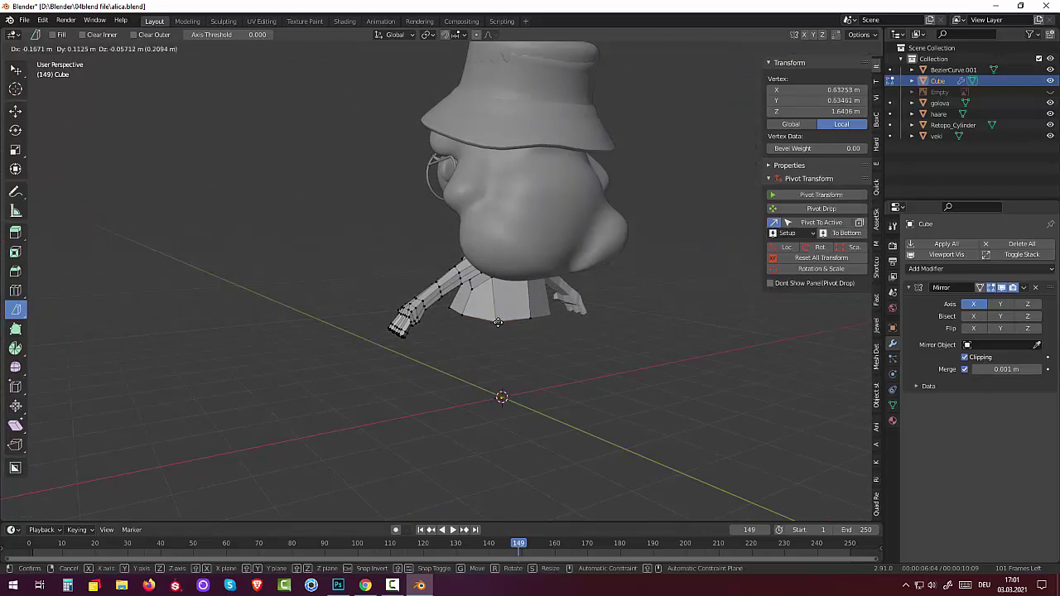
{"action": "left_click", "coordinate": [497, 321]}
{"action": "scroll", "coordinate": [497, 321], "scroll_direction": "up", "scroll_amount": 2}
{"action": "middle_click_drag", "start_coordinate": [497, 321], "coordinate": [519, 327]}
{"action": "scroll", "coordinate": [455, 261], "scroll_direction": "up", "scroll_amount": 2}
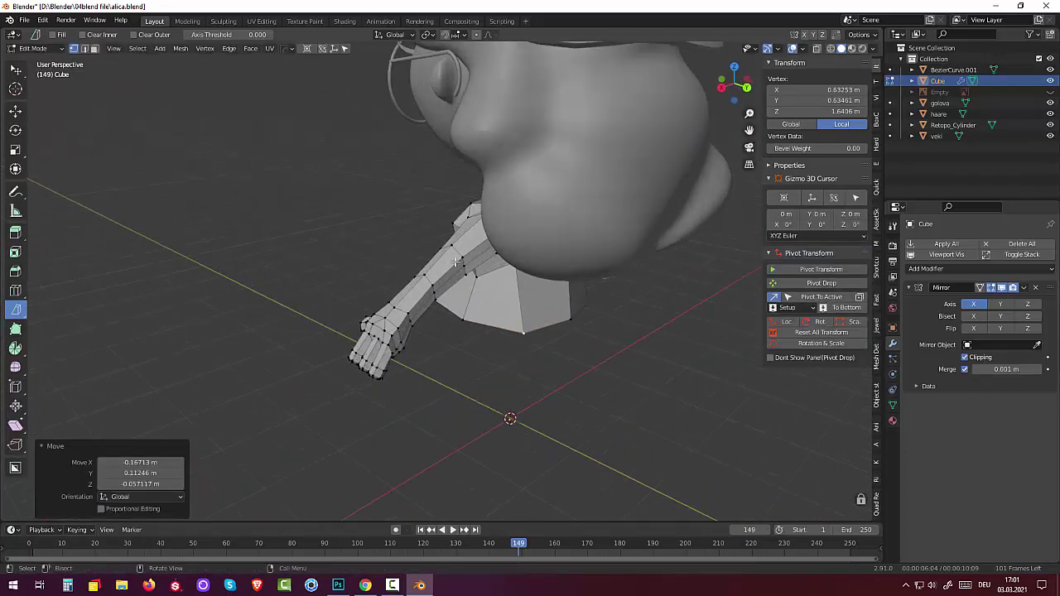
{"action": "middle_click_drag", "start_coordinate": [455, 261], "coordinate": [462, 167]}
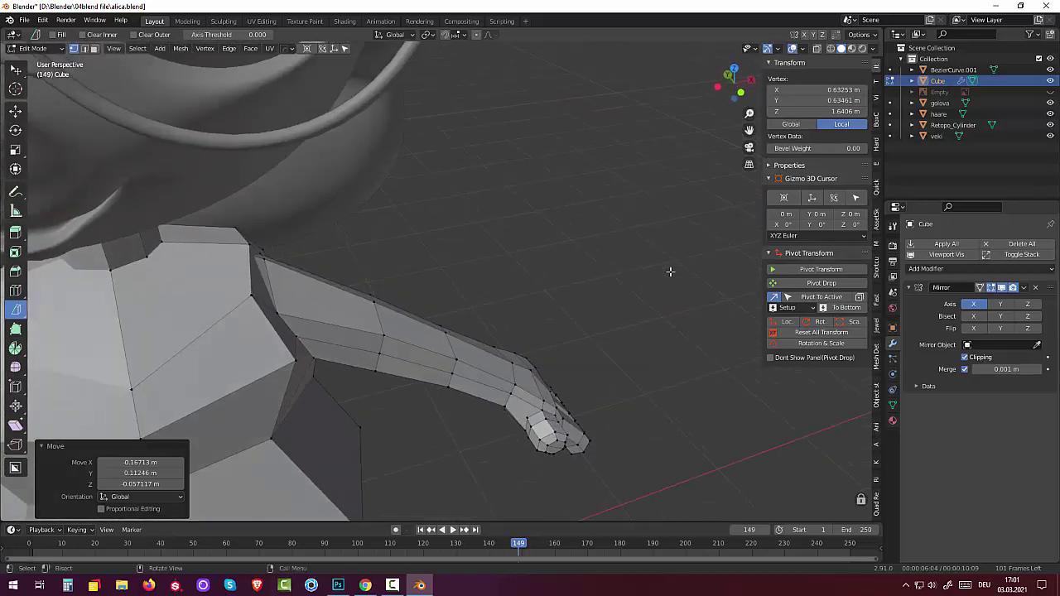
From a front view, slide two neighbouring shoulder vertices along the X axis
{"action": "middle_click_drag", "start_coordinate": [462, 167], "coordinate": [582, 305]}
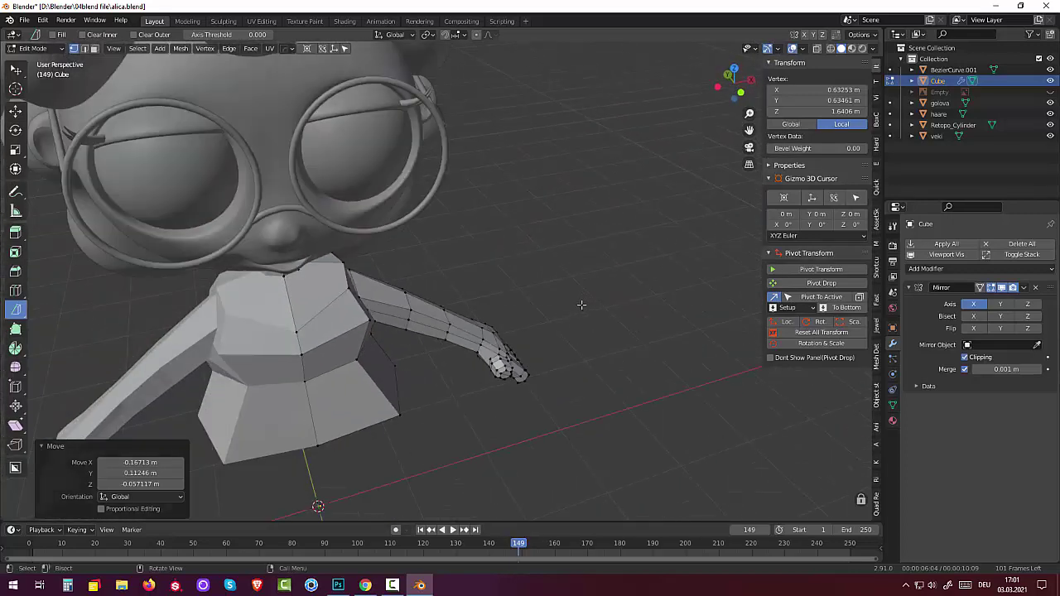
{"action": "scroll", "coordinate": [581, 305], "scroll_direction": "down", "scroll_amount": 3}
{"action": "middle_click_drag", "start_coordinate": [544, 265], "coordinate": [364, 298]}
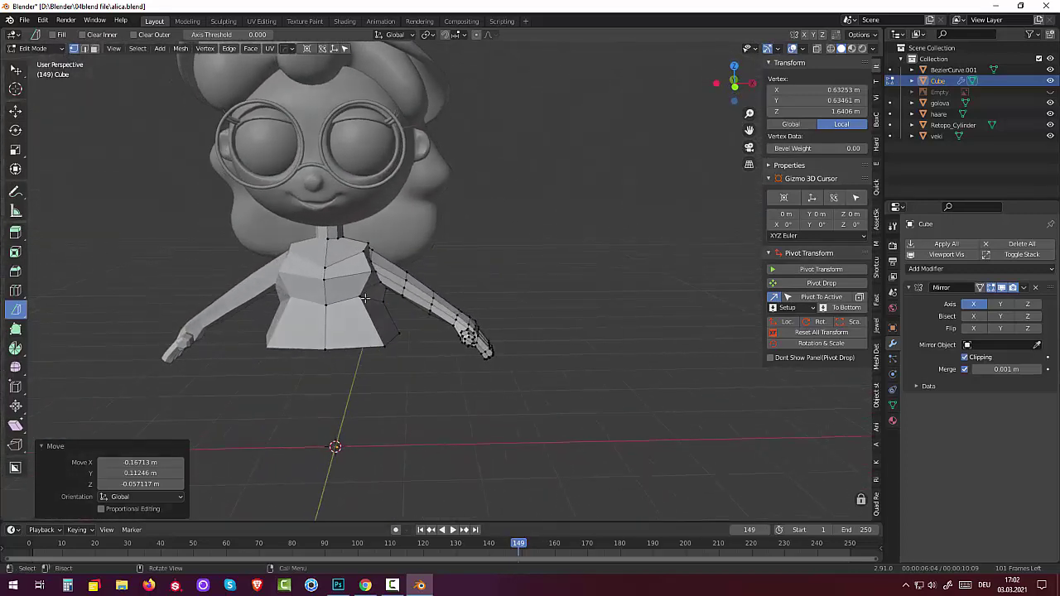
{"action": "left_click", "coordinate": [373, 273]}
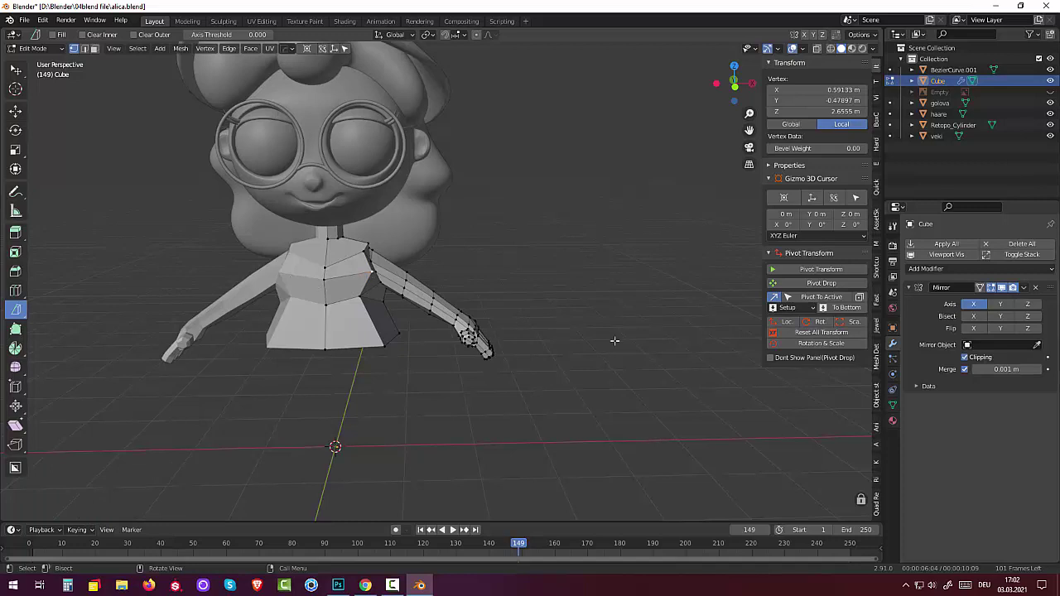
{"action": "key", "text": "g"}
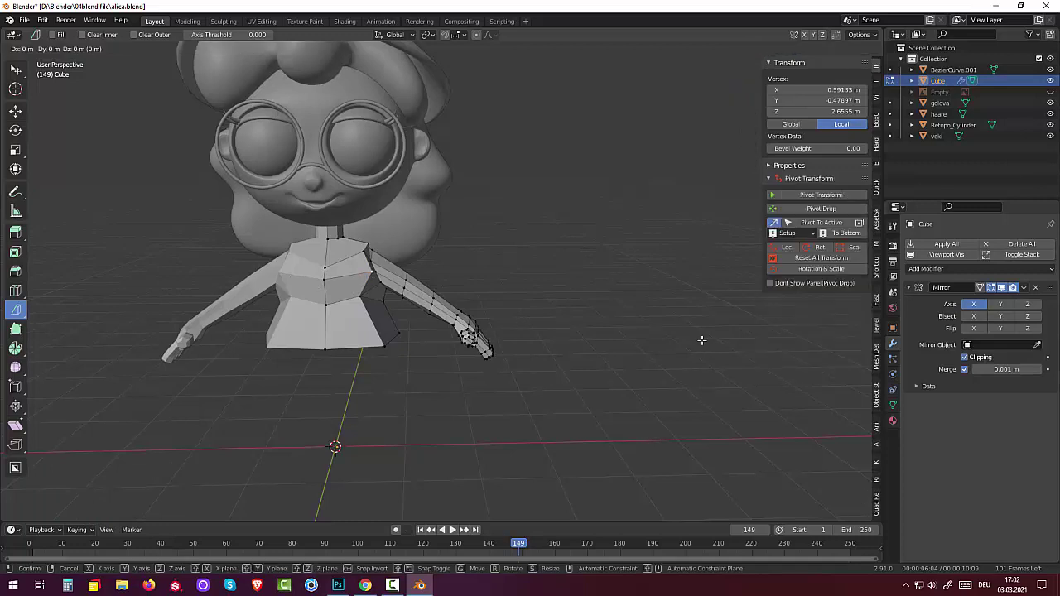
{"action": "key", "text": "x"}
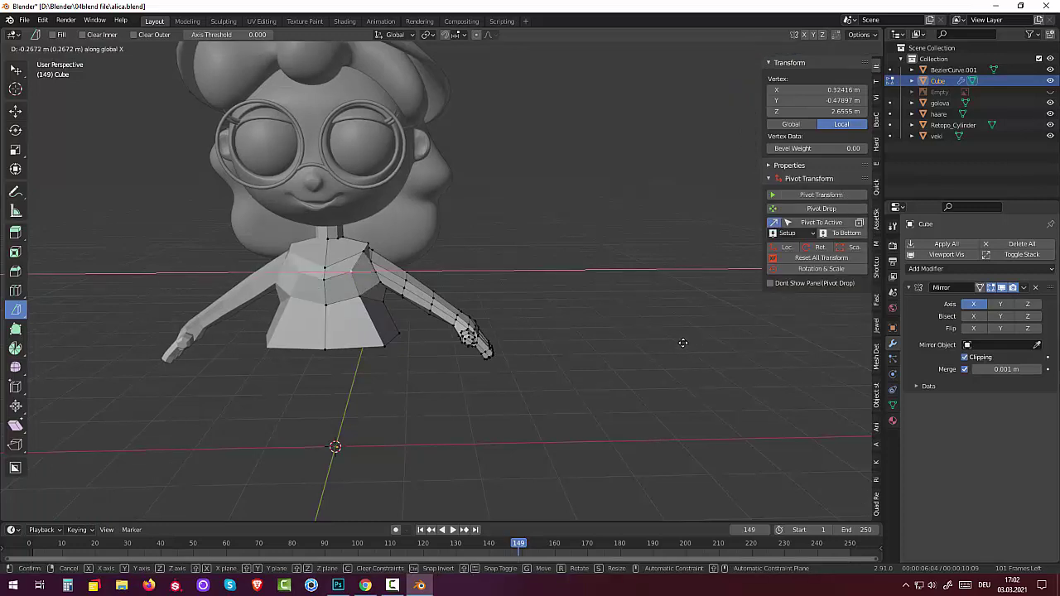
{"action": "left_click", "coordinate": [687, 344]}
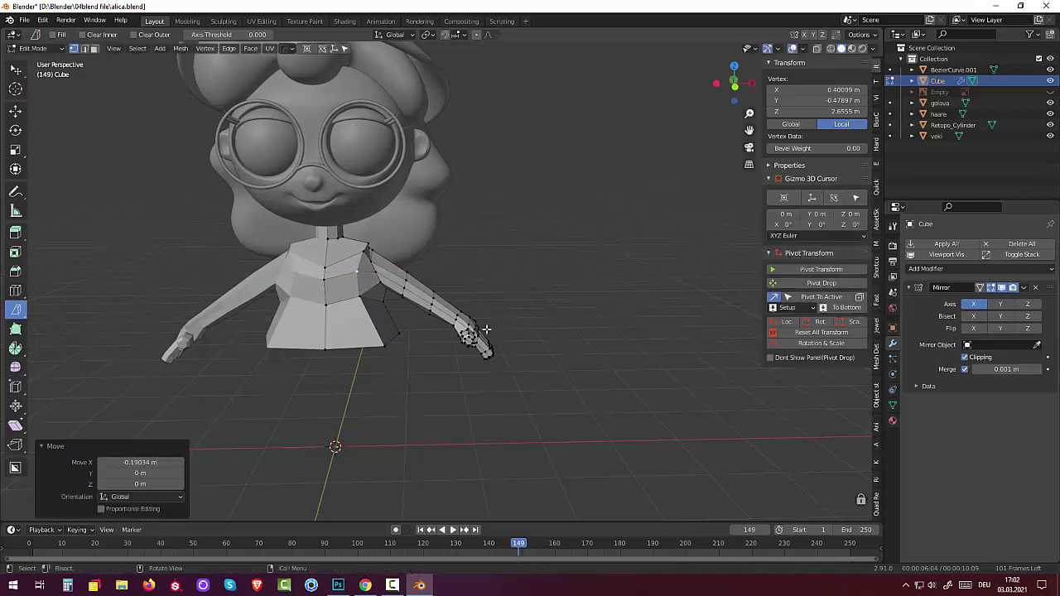
{"action": "left_click", "coordinate": [393, 288]}
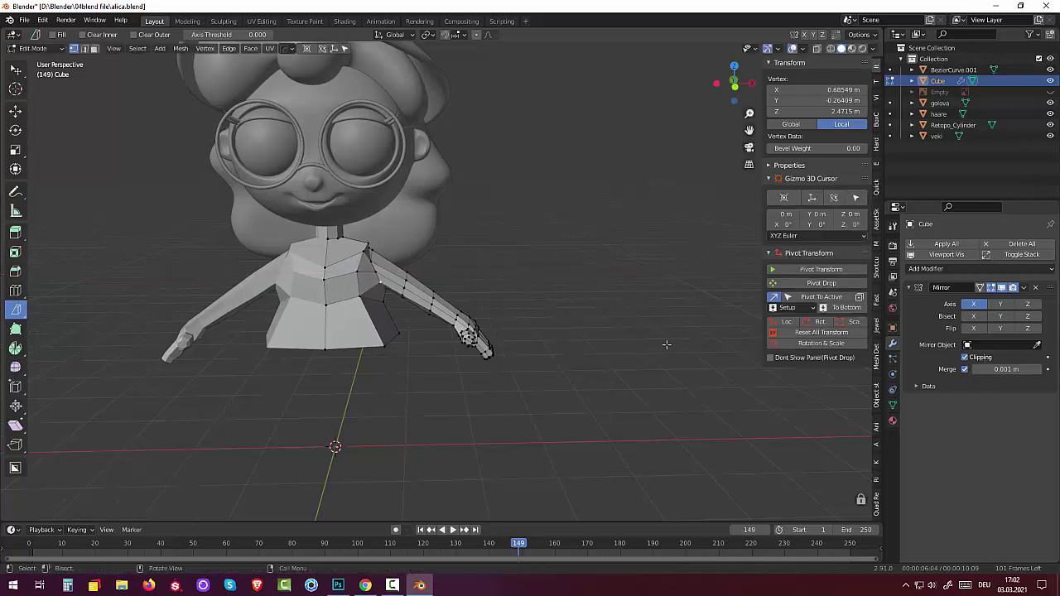
{"action": "key", "text": "g"}
{"action": "key", "text": "x"}
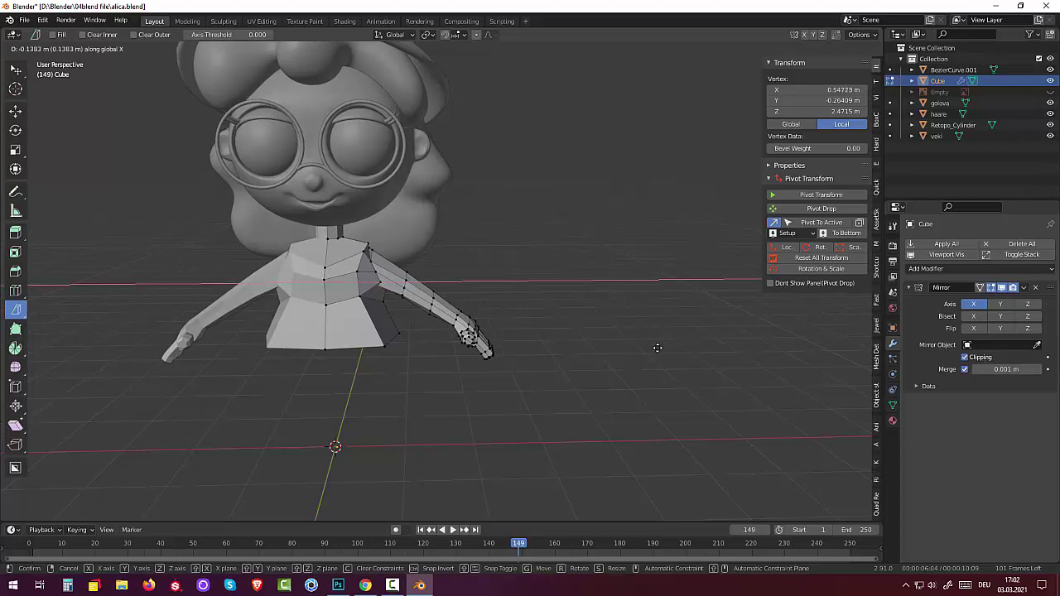
{"action": "left_click", "coordinate": [663, 346]}
Freely reposition the selected armpit vertices
{"action": "middle_click_drag", "start_coordinate": [369, 325], "coordinate": [402, 232]}
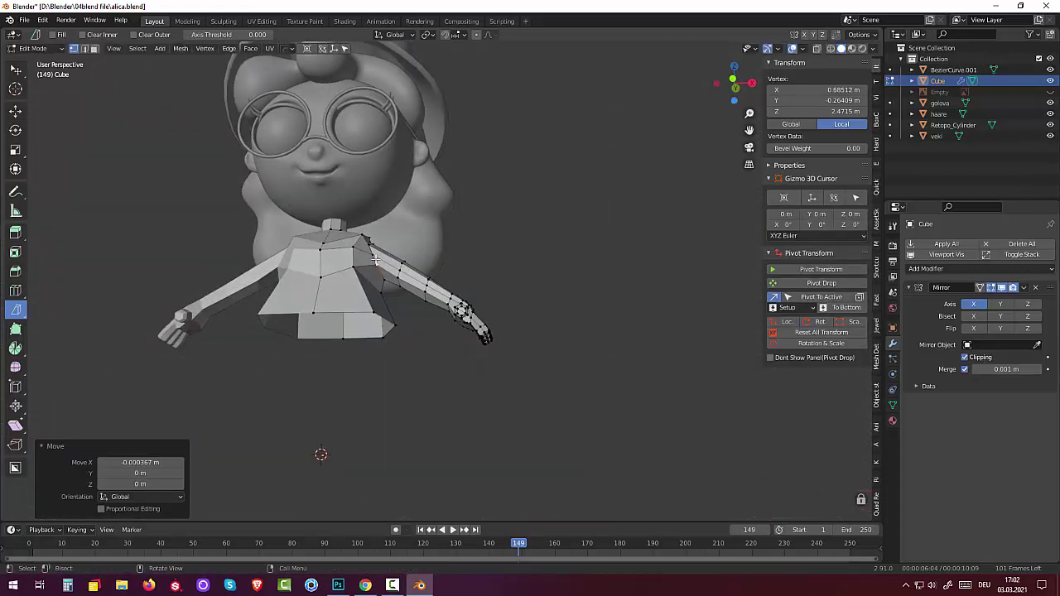
{"action": "left_click", "coordinate": [382, 269]}
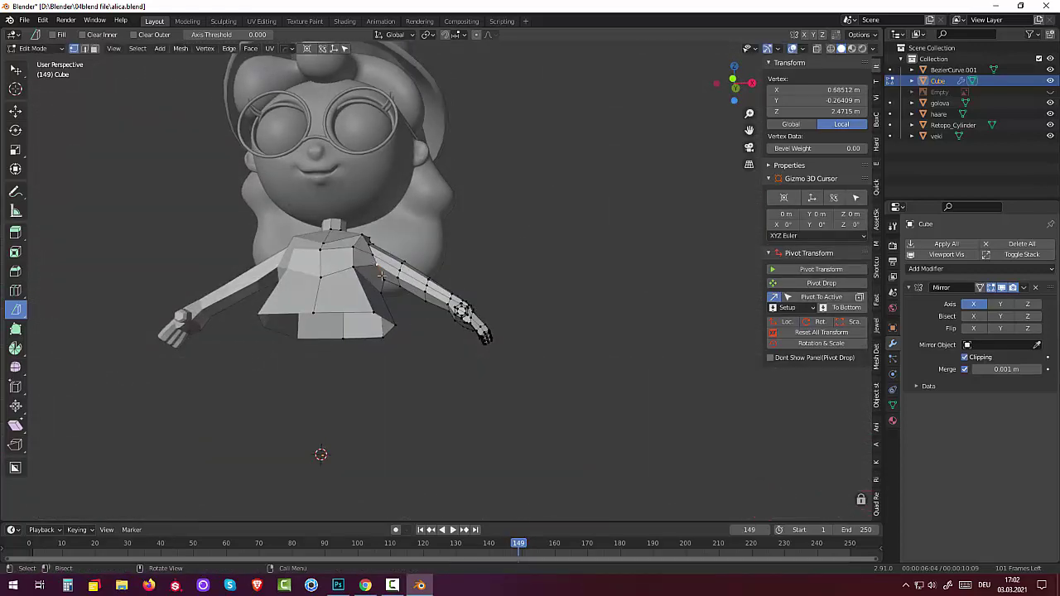
{"action": "right_click", "coordinate": [601, 302]}
{"action": "key", "text": "g"}
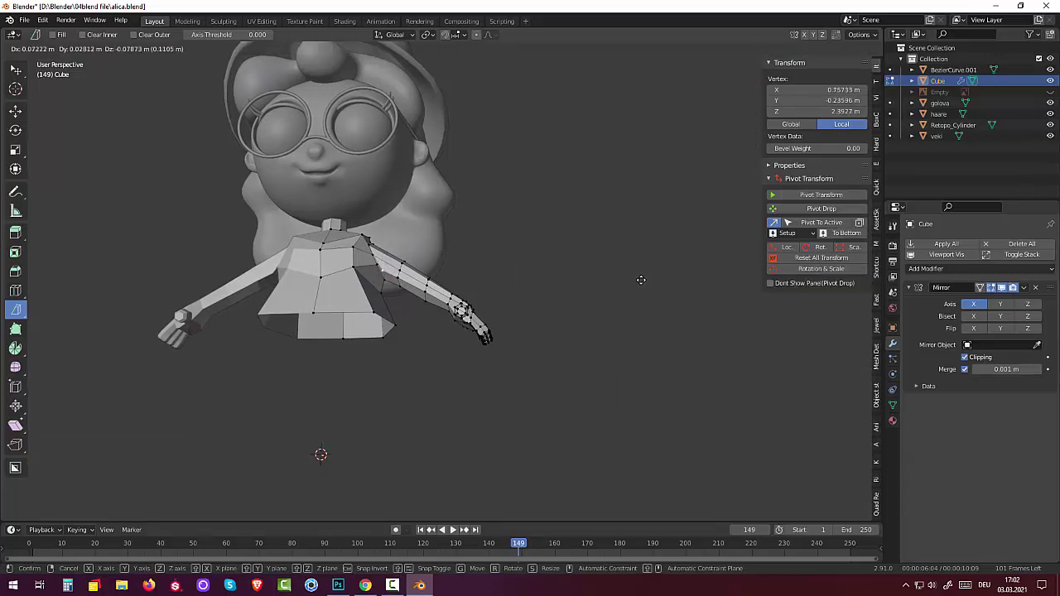
{"action": "left_click", "coordinate": [642, 279]}
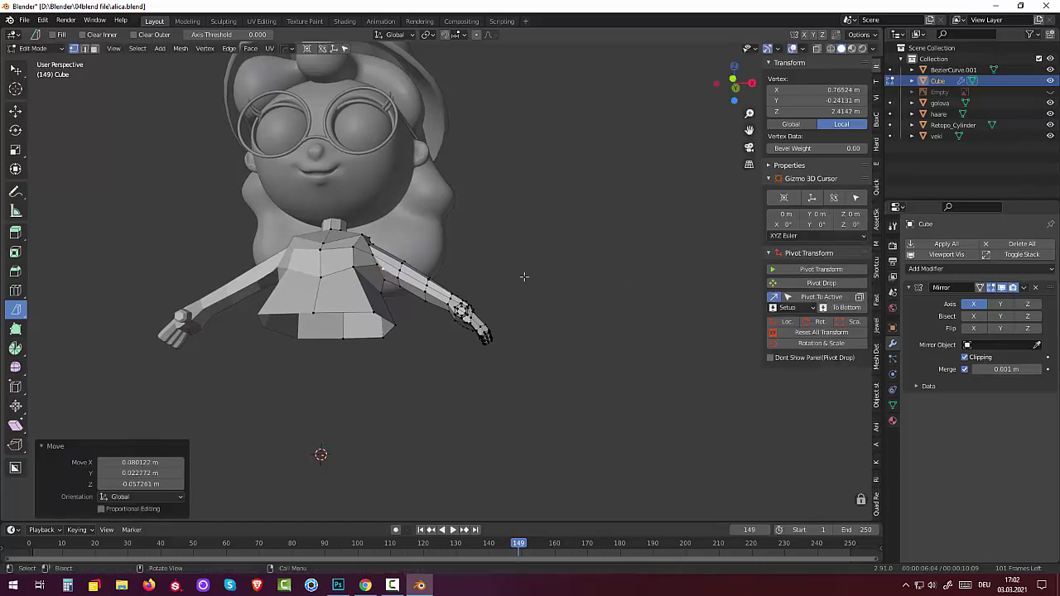
Move another shoulder vertex, then undo the two most recent vertex edits
{"action": "left_click", "coordinate": [376, 266]}
{"action": "middle_click_drag", "start_coordinate": [459, 297], "coordinate": [474, 323]}
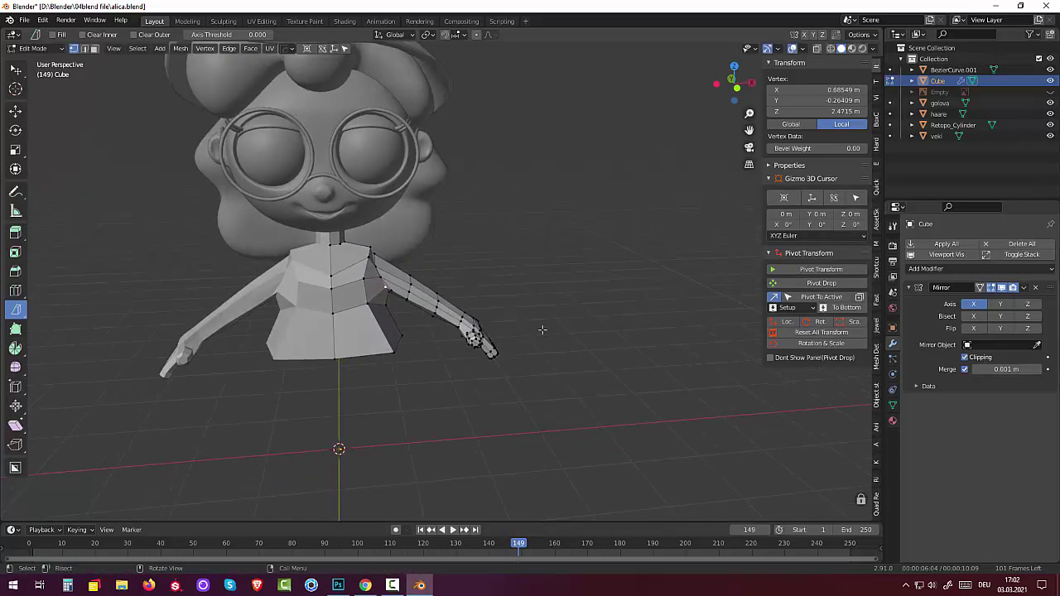
{"action": "key", "text": "g"}
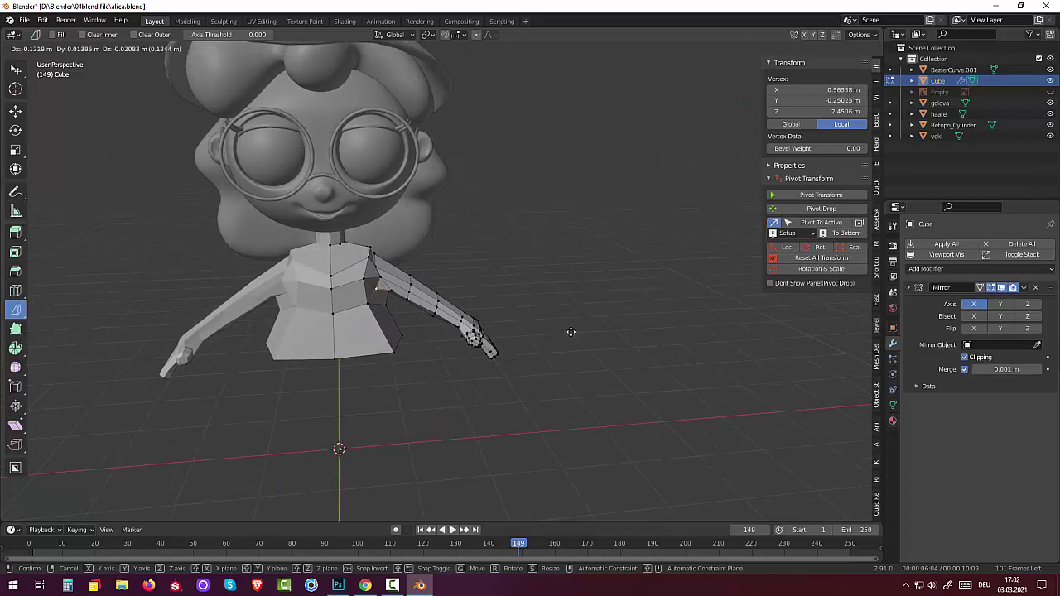
{"action": "left_click", "coordinate": [571, 331]}
{"action": "mouse_move", "coordinate": [577, 282]}
{"action": "middle_mouse_down"}
{"action": "mouse_move", "coordinate": [580, 241]}
{"action": "mouse_move", "coordinate": [510, 204]}
{"action": "mouse_move", "coordinate": [516, 293]}
{"action": "mouse_move", "coordinate": [549, 303]}
{"action": "mouse_move", "coordinate": [510, 316]}
{"action": "middle_mouse_up"}
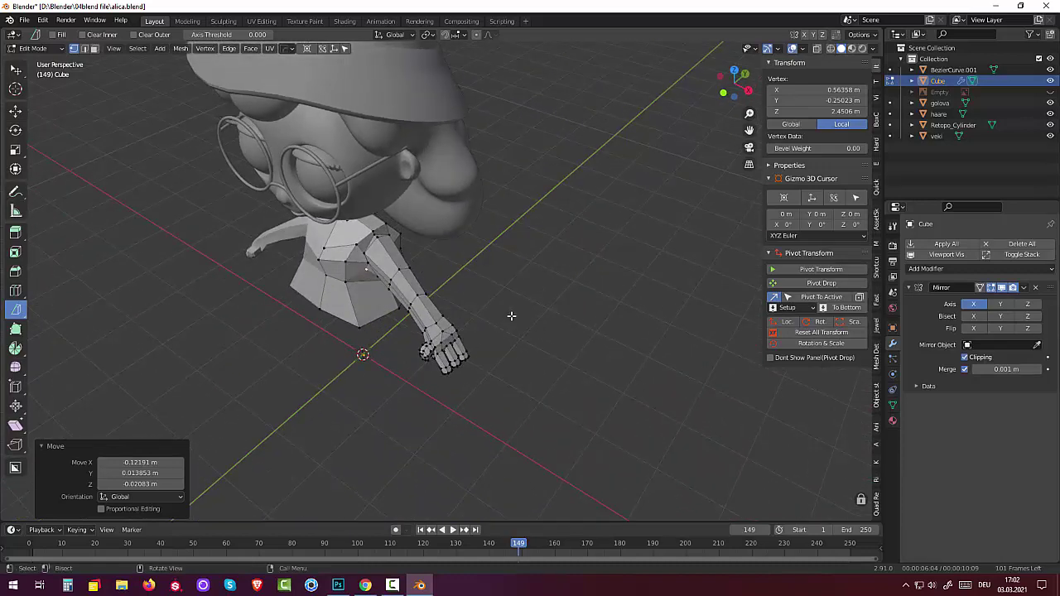
{"action": "key", "text": "ctrl+z"}
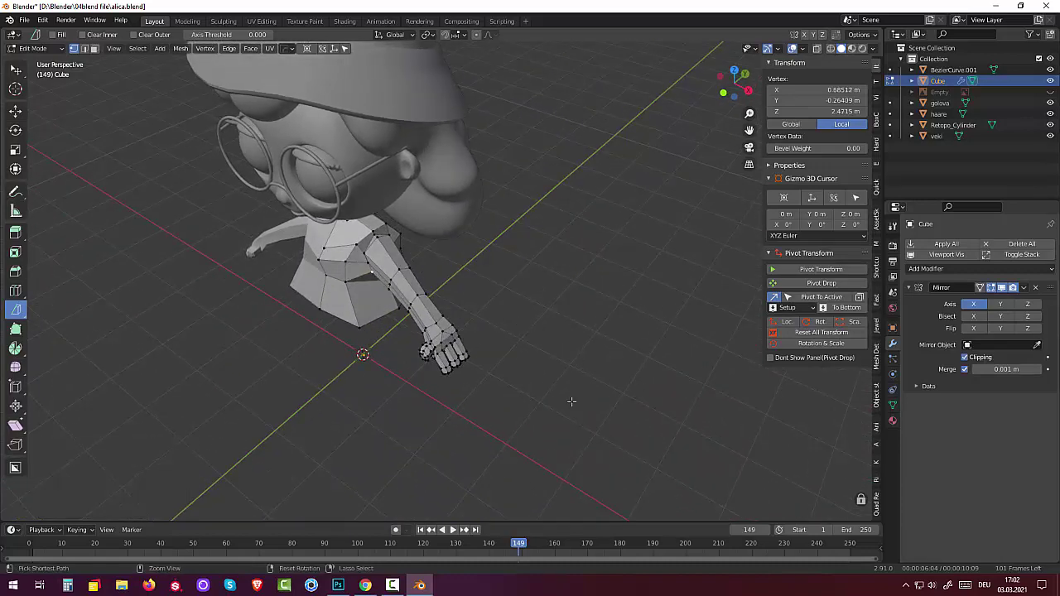
{"action": "key", "text": "ctrl+z"}
{"action": "key", "text": "ctrl+z"}
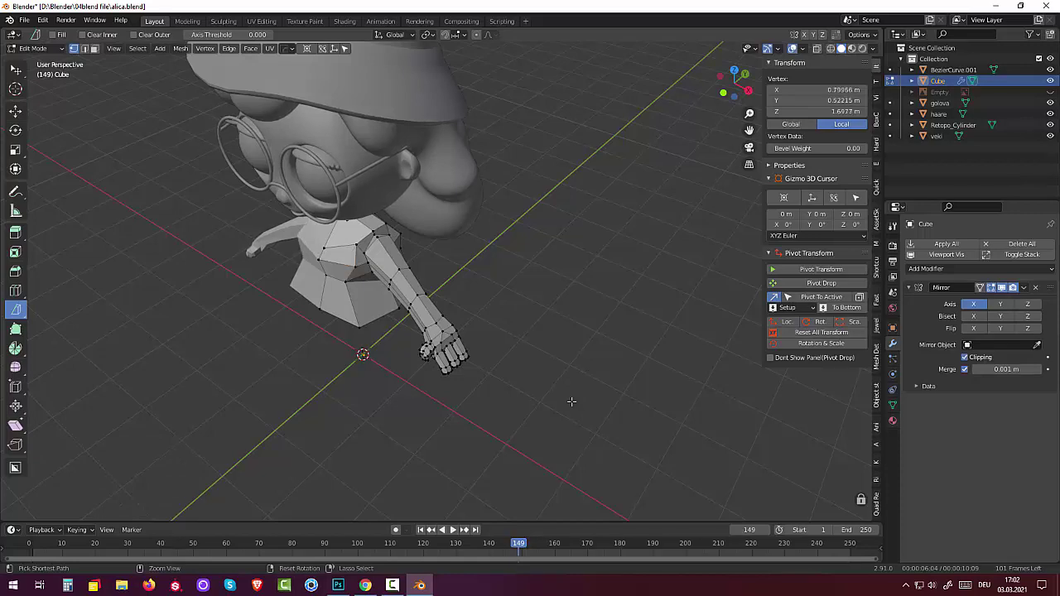
{"action": "mouse_move", "coordinate": [580, 331]}
{"action": "middle_mouse_down"}
{"action": "mouse_move", "coordinate": [693, 286]}
{"action": "mouse_move", "coordinate": [499, 341]}
{"action": "middle_mouse_up"}
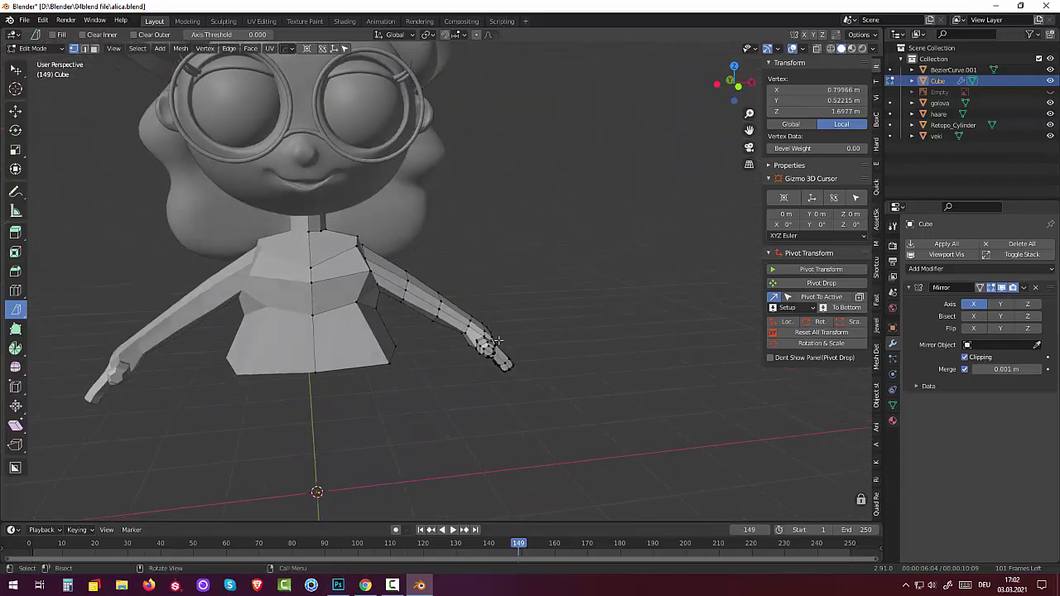
Raise a torso-side vertex about 0.122 m along Z and adjust its position
{"action": "left_click", "coordinate": [377, 307]}
{"action": "key", "text": "g"}
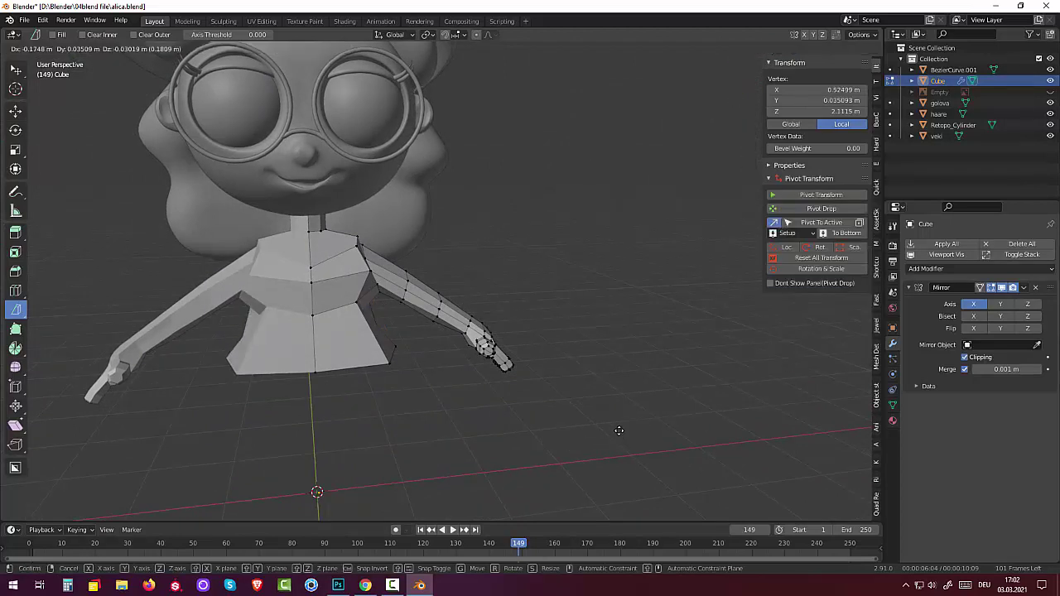
{"action": "left_click", "coordinate": [627, 428]}
{"action": "mouse_move", "coordinate": [627, 428]}
{"action": "middle_mouse_down"}
{"action": "mouse_move", "coordinate": [427, 389]}
{"action": "mouse_move", "coordinate": [379, 367]}
{"action": "mouse_move", "coordinate": [326, 372]}
{"action": "mouse_move", "coordinate": [359, 388]}
{"action": "mouse_move", "coordinate": [407, 386]}
{"action": "mouse_move", "coordinate": [435, 346]}
{"action": "mouse_move", "coordinate": [530, 339]}
{"action": "mouse_move", "coordinate": [618, 370]}
{"action": "mouse_move", "coordinate": [632, 390]}
{"action": "middle_mouse_up"}
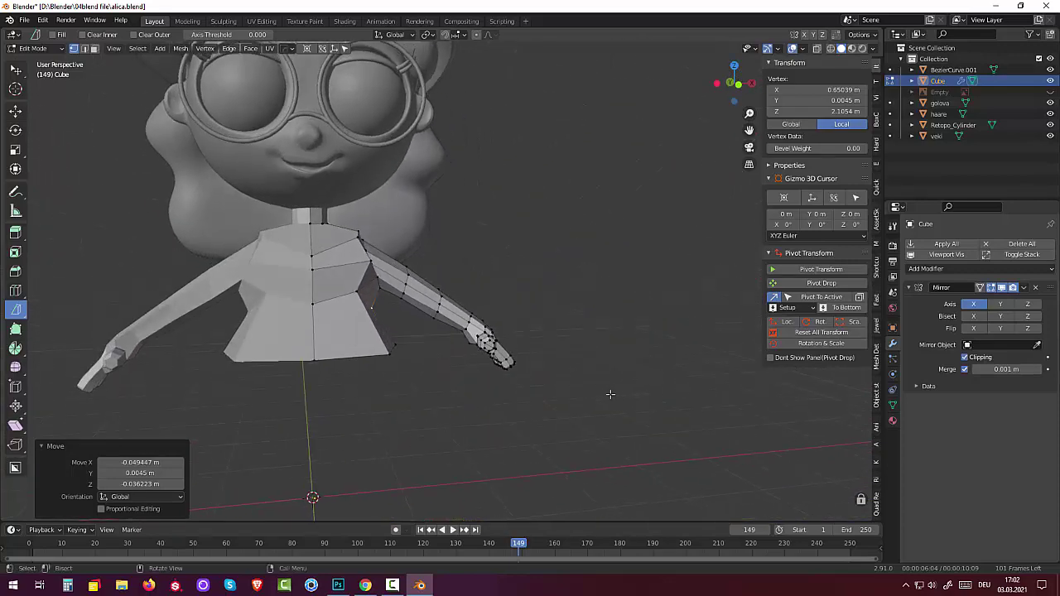
{"action": "key", "text": "g"}
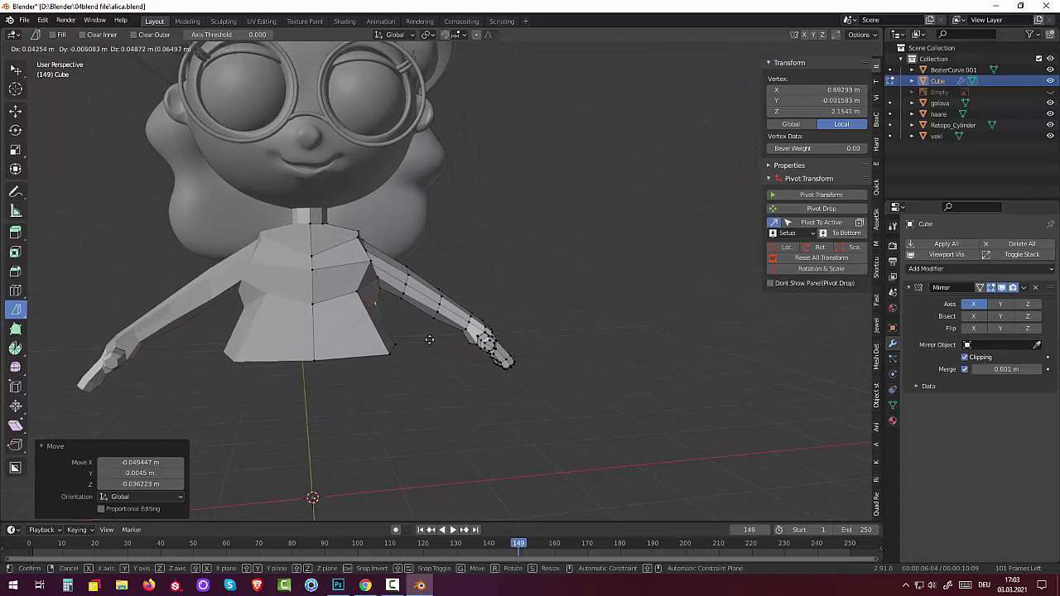
{"action": "left_click", "coordinate": [423, 337]}
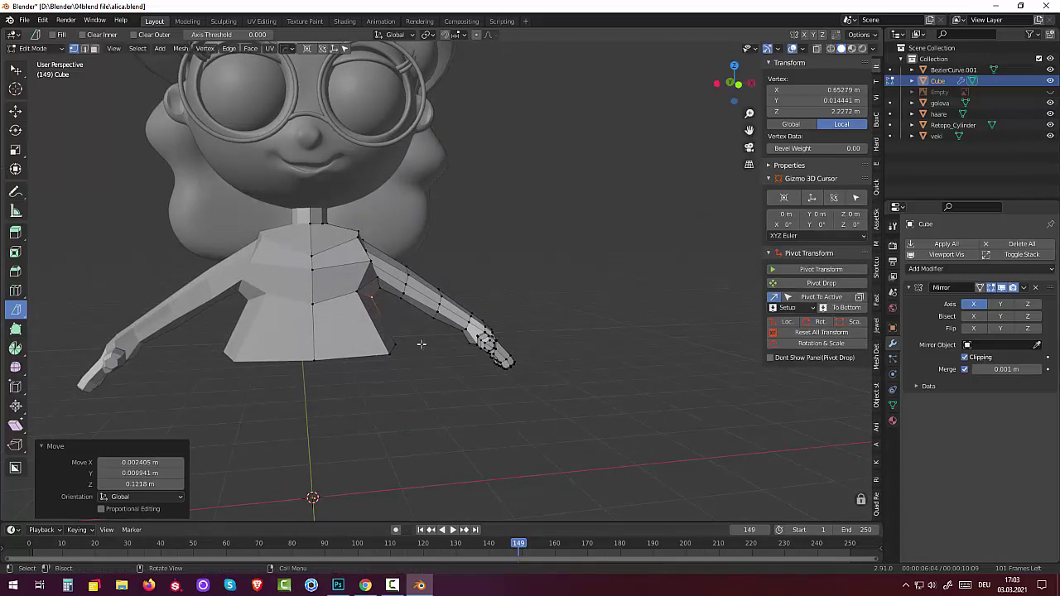
{"action": "scroll", "coordinate": [389, 354], "scroll_direction": "down", "scroll_amount": 4}
{"action": "mouse_move", "coordinate": [386, 366]}
{"action": "middle_mouse_down"}
{"action": "mouse_move", "coordinate": [370, 363]}
{"action": "mouse_move", "coordinate": [378, 359]}
{"action": "middle_mouse_up"}
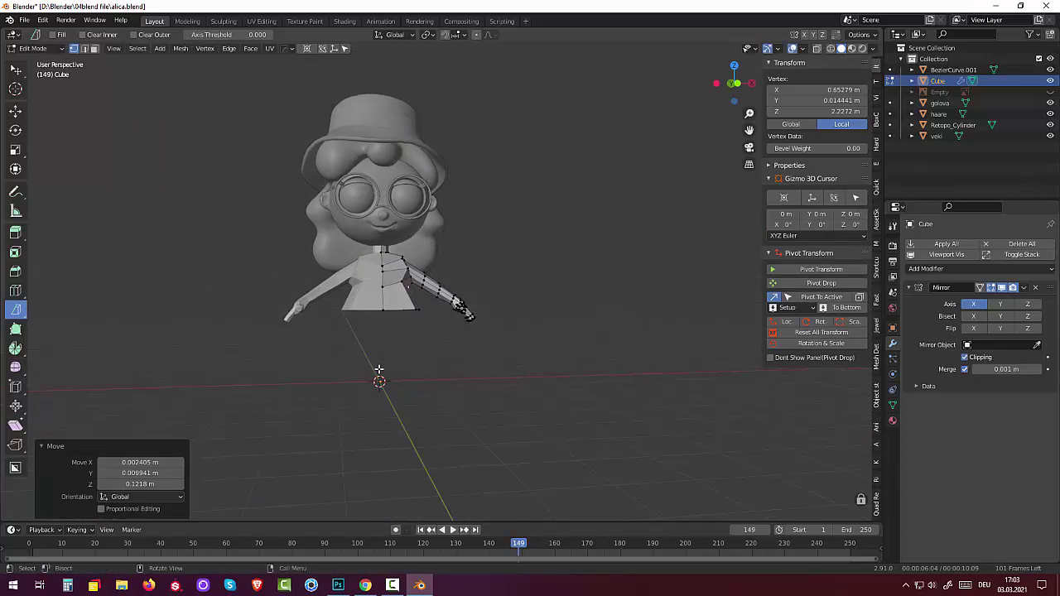
{"action": "mouse_move", "coordinate": [393, 368]}
{"action": "middle_mouse_down"}
{"action": "mouse_move", "coordinate": [396, 329]}
{"action": "mouse_move", "coordinate": [412, 320]}
{"action": "middle_mouse_up"}
{"action": "left_click", "coordinate": [398, 310]}
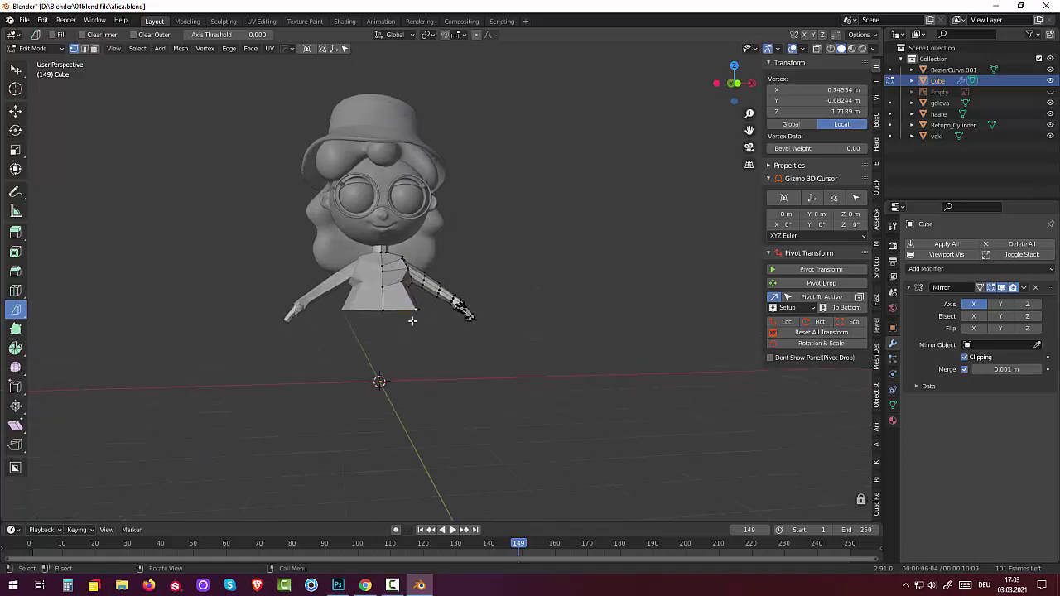
Switch to vertex select, turn on X-ray, and box-select the torso's bottom vertices
{"action": "left_click", "coordinate": [94, 50]}
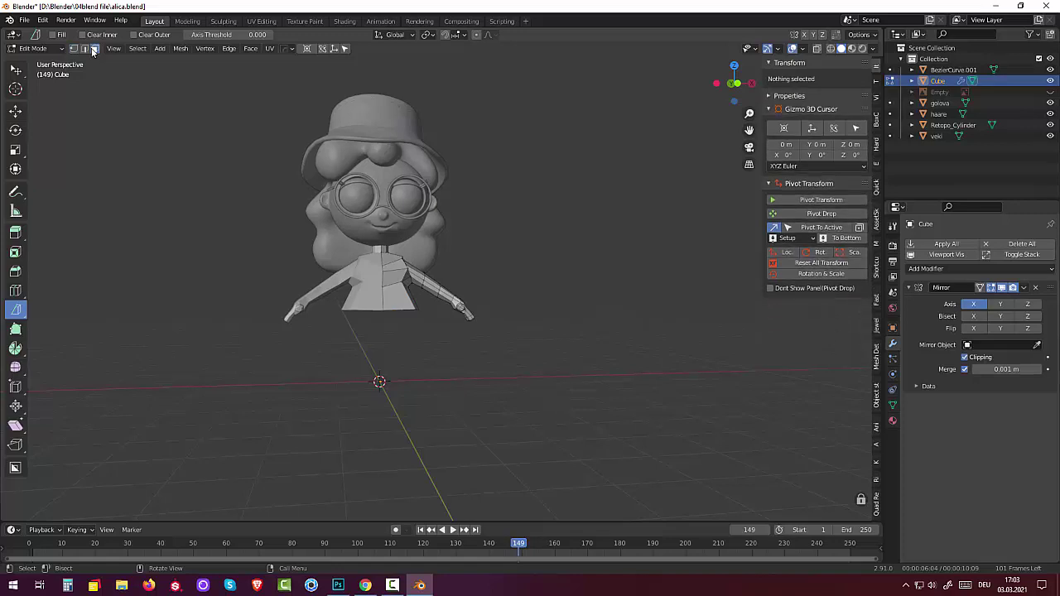
{"action": "left_click", "coordinate": [83, 48]}
{"action": "left_click", "coordinate": [37, 48]}
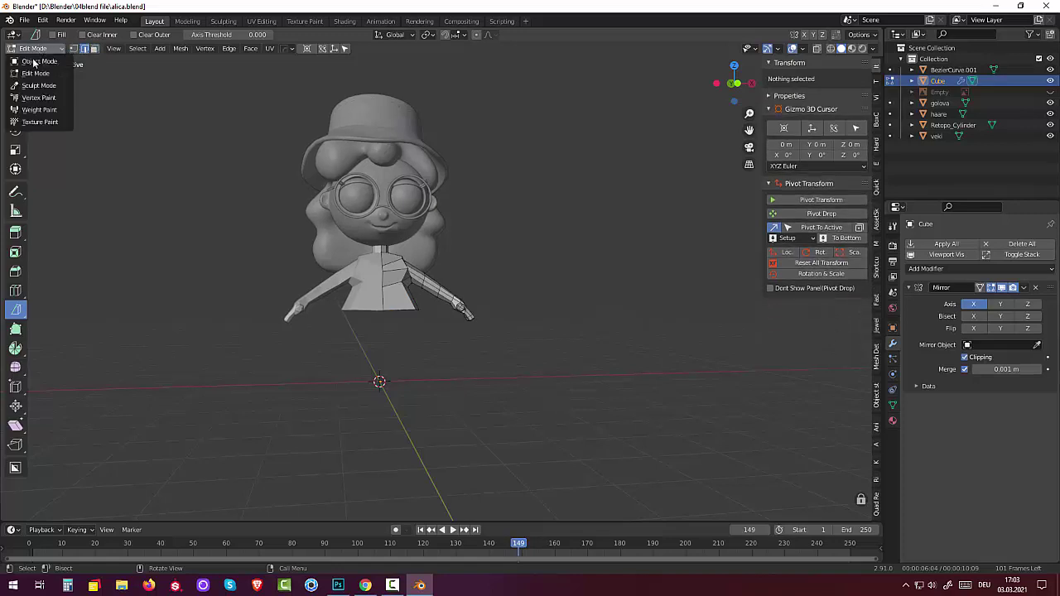
{"action": "left_click", "coordinate": [36, 73]}
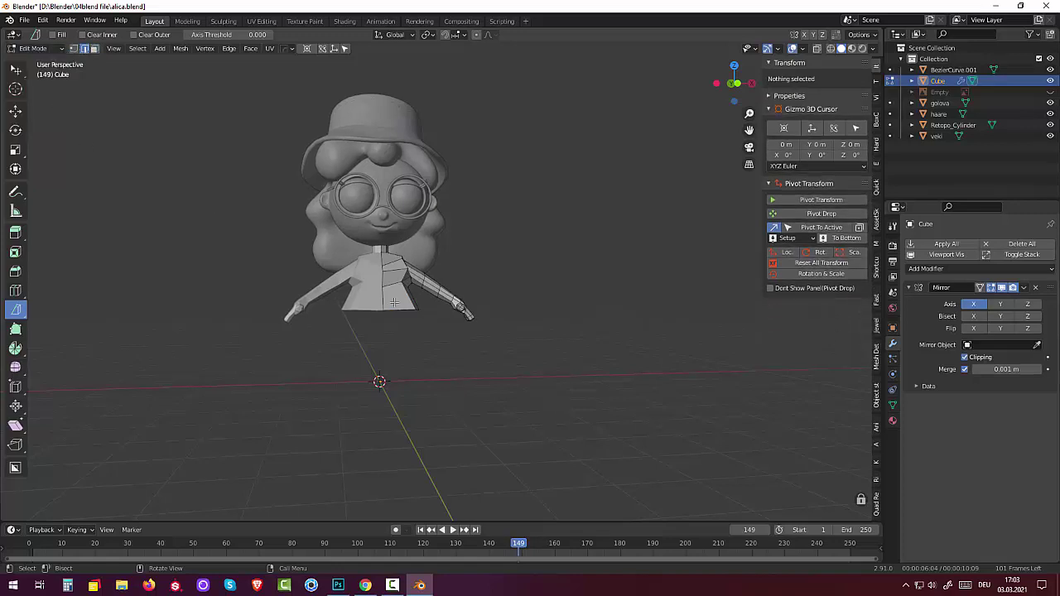
{"action": "left_click", "coordinate": [73, 48]}
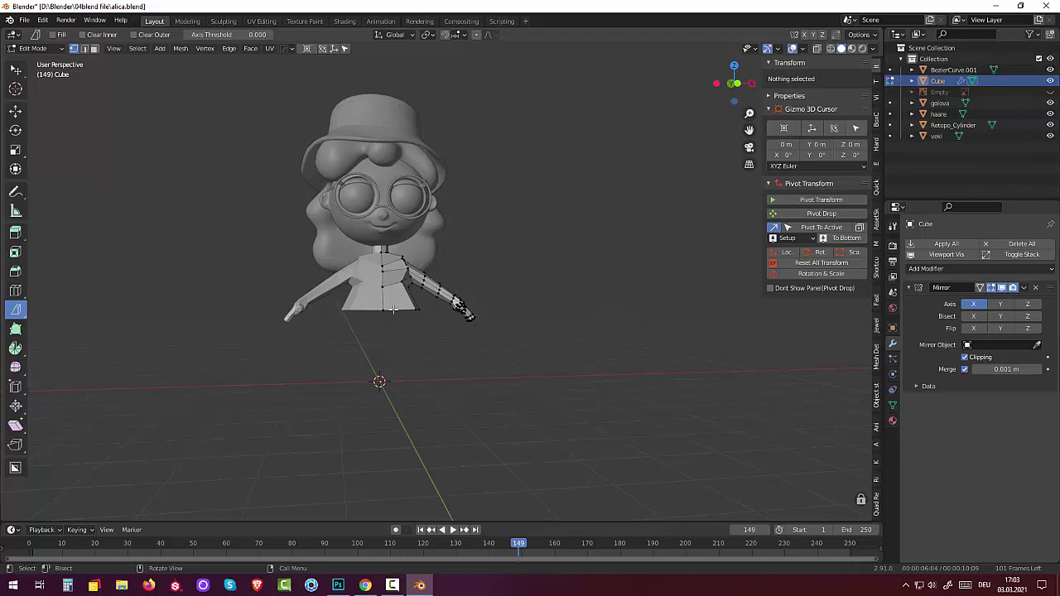
{"action": "key", "text": "alt+z"}
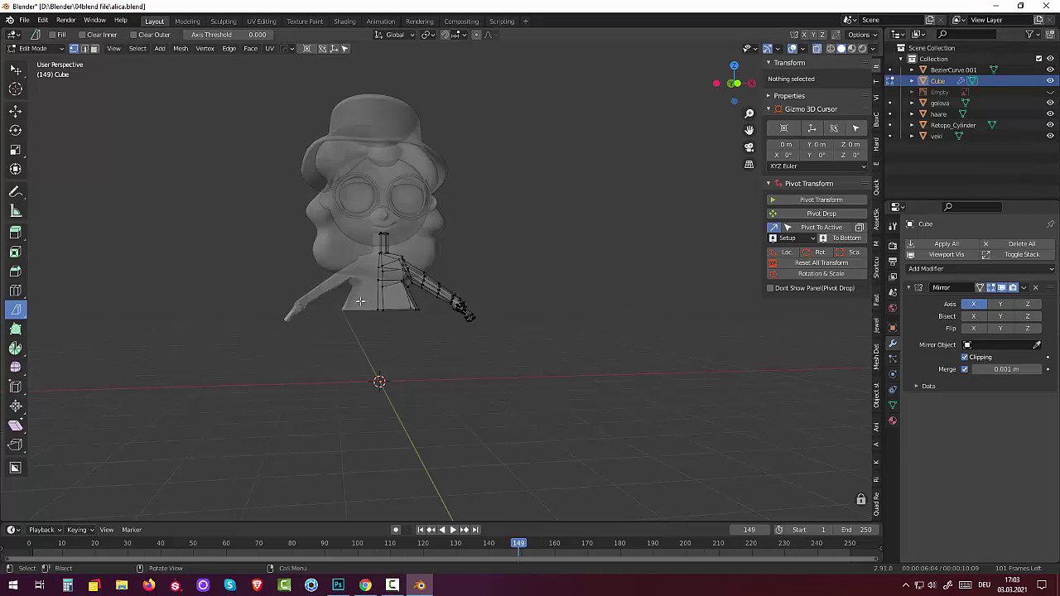
{"action": "key", "text": "ctrl+b"}
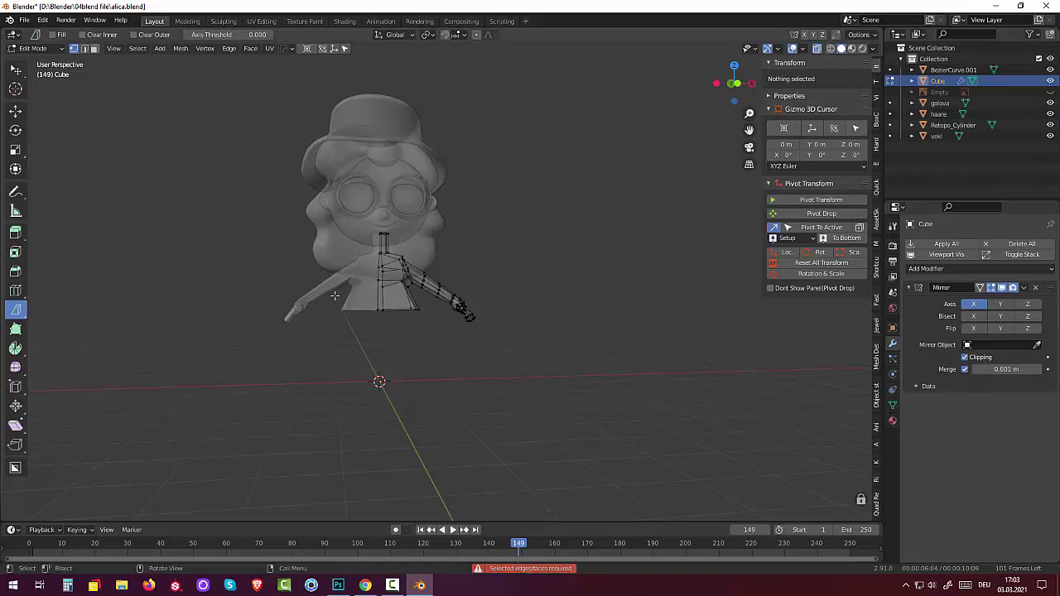
{"action": "key", "text": "b"}
{"action": "left_click_drag", "start_coordinate": [371, 295], "coordinate": [431, 354]}
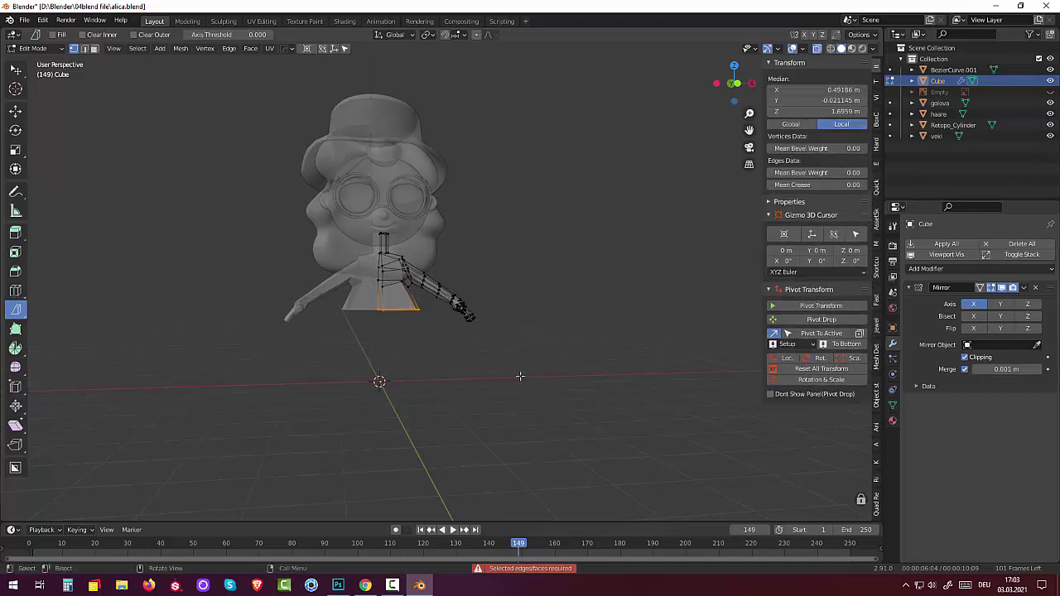
Lower the bottom ring 0.209 m along Z and taper it to 0.754 scale
{"action": "key", "text": "g"}
{"action": "key", "text": "z"}
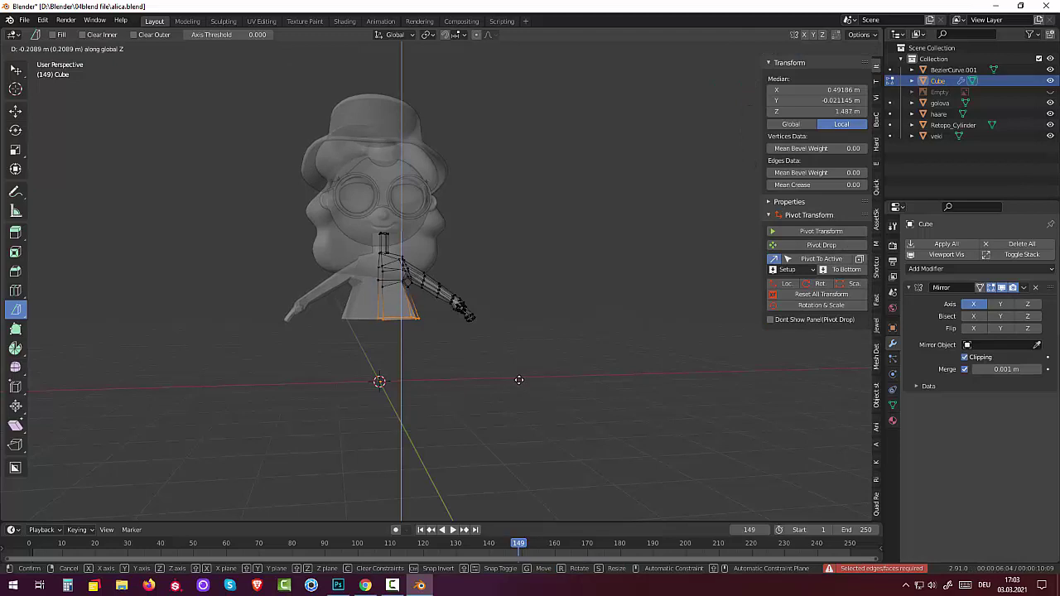
{"action": "left_click", "coordinate": [518, 379]}
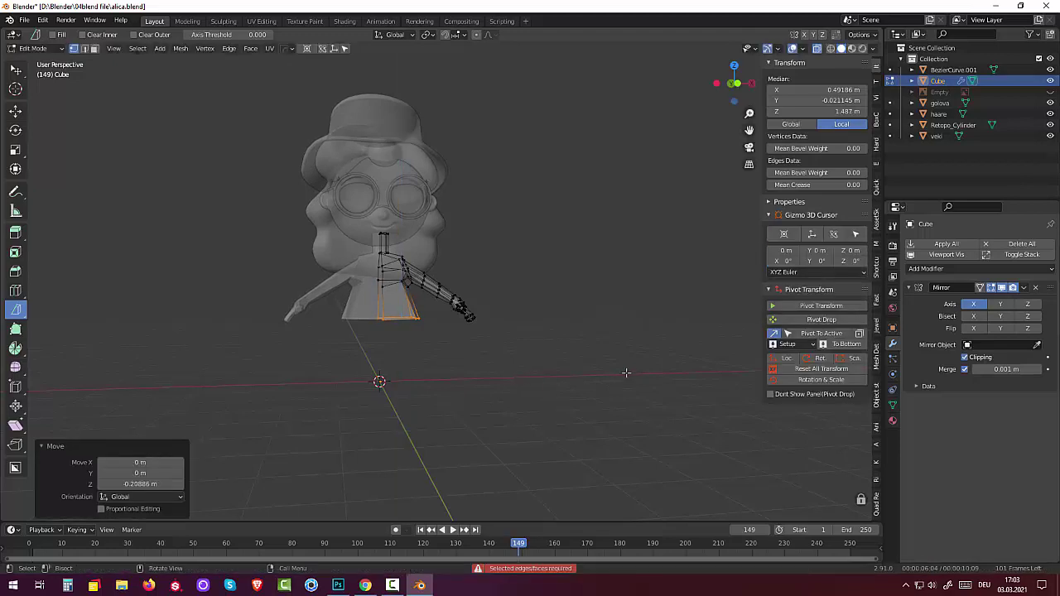
{"action": "key", "text": "s"}
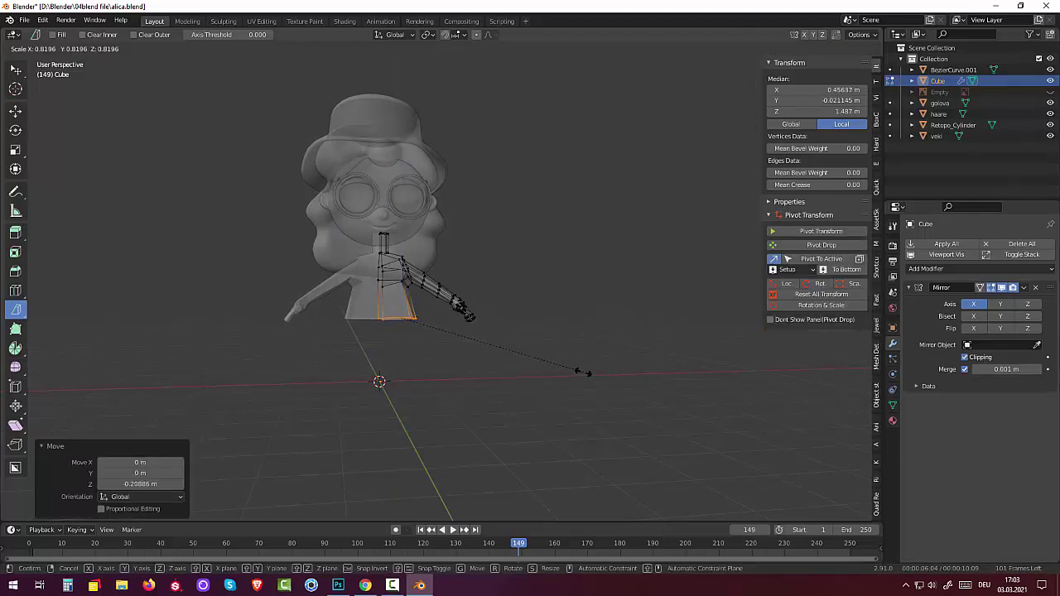
{"action": "left_click", "coordinate": [563, 375]}
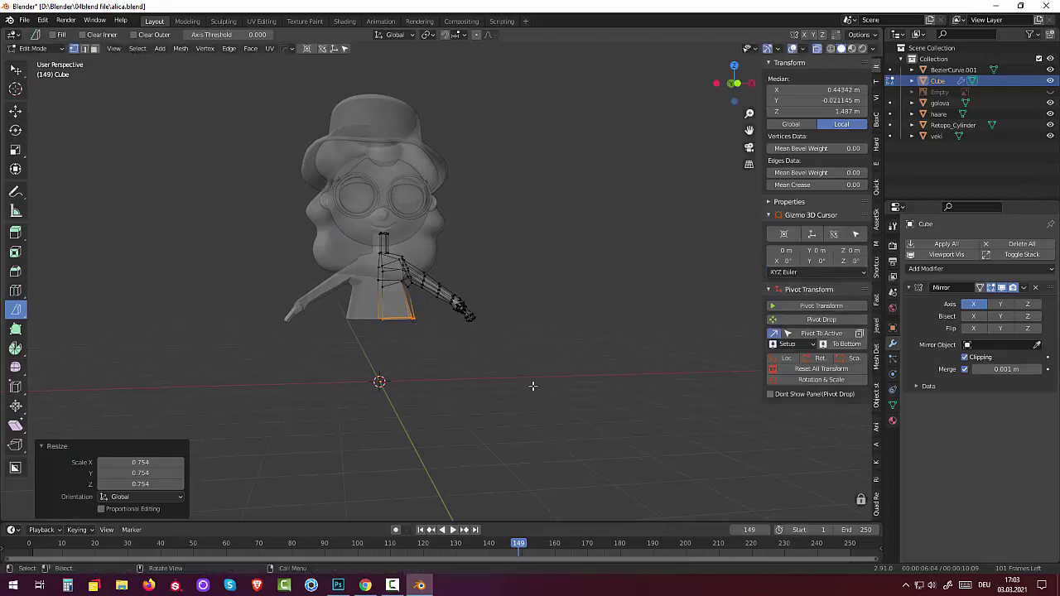
{"action": "left_click", "coordinate": [532, 385]}
{"action": "mouse_move", "coordinate": [535, 357]}
{"action": "middle_mouse_down"}
{"action": "mouse_move", "coordinate": [390, 369]}
{"action": "mouse_move", "coordinate": [568, 395]}
{"action": "mouse_move", "coordinate": [458, 352]}
{"action": "middle_mouse_up"}
{"action": "left_click", "coordinate": [415, 325]}
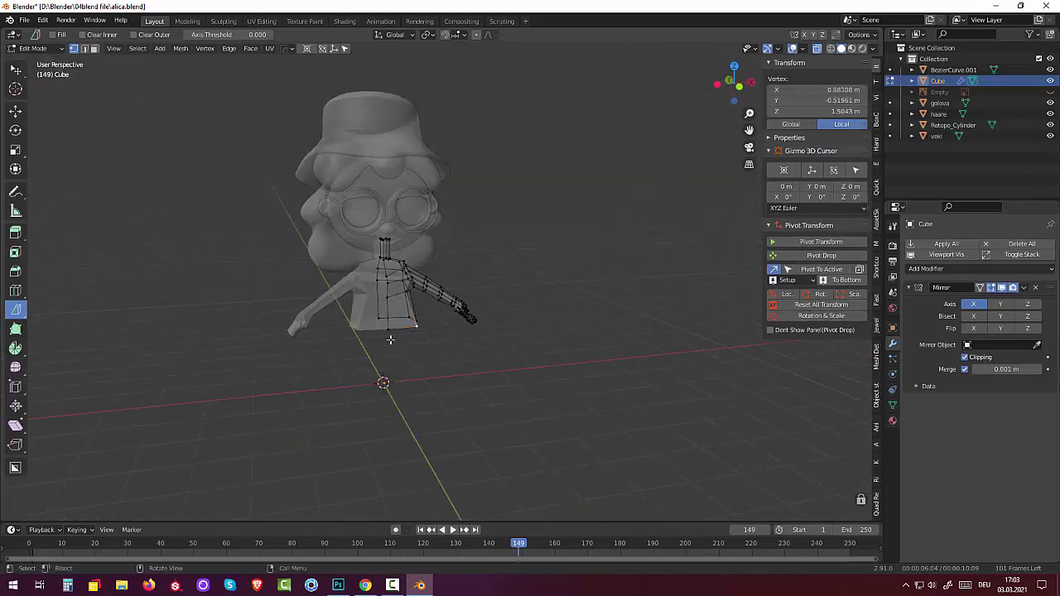
{"action": "mouse_move", "coordinate": [450, 358]}
{"action": "middle_mouse_down"}
{"action": "mouse_move", "coordinate": [504, 372]}
{"action": "mouse_move", "coordinate": [523, 355]}
{"action": "middle_mouse_up"}
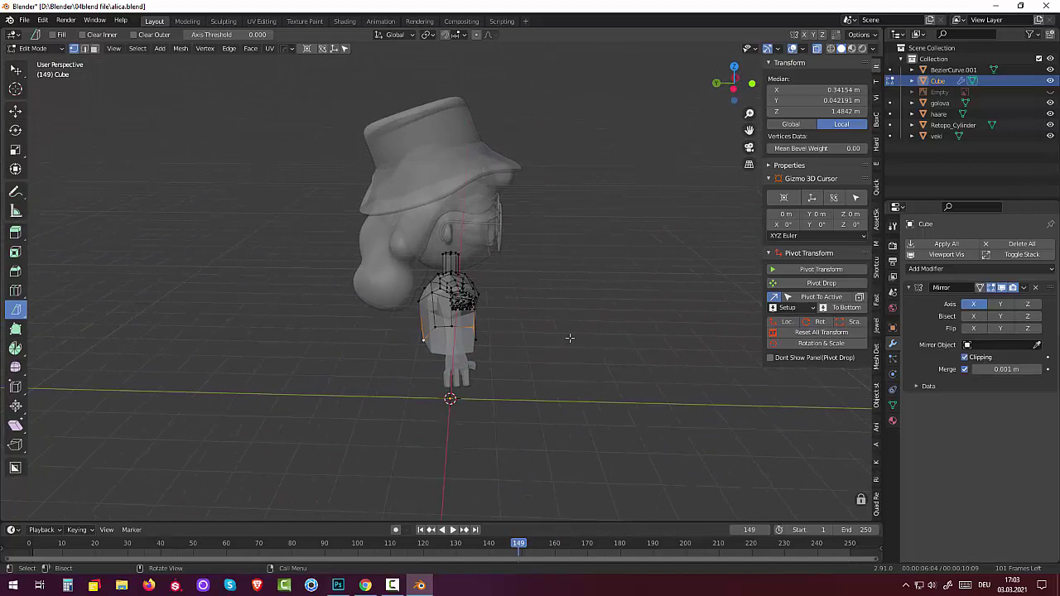
Move a bottom torso vertex about -0.19 m along the Y axis
{"action": "left_click", "coordinate": [544, 363]}
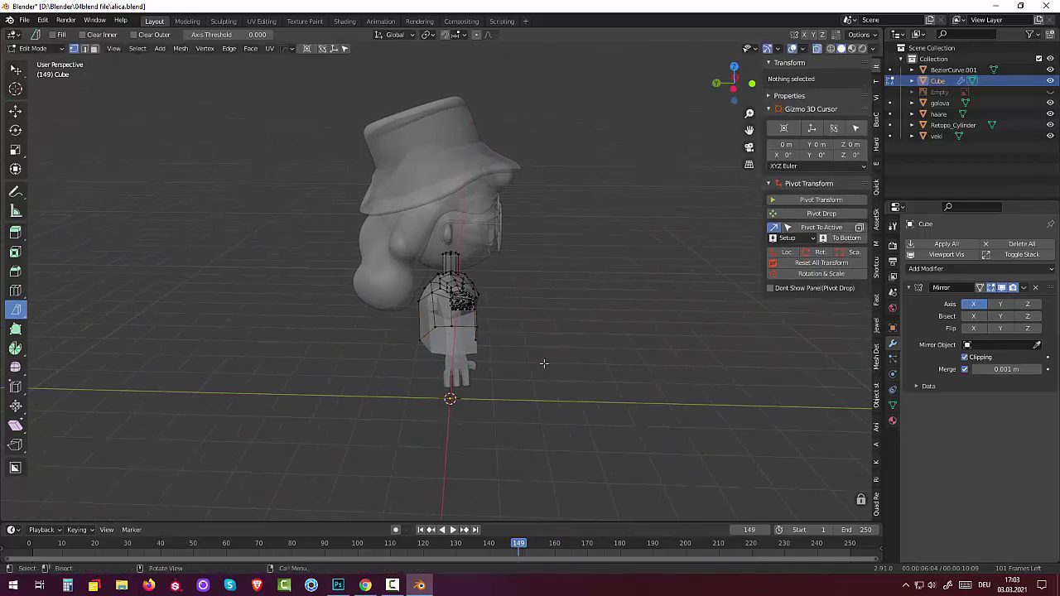
{"action": "mouse_move", "coordinate": [544, 363]}
{"action": "middle_mouse_down"}
{"action": "mouse_move", "coordinate": [456, 371]}
{"action": "mouse_move", "coordinate": [374, 312]}
{"action": "middle_mouse_up"}
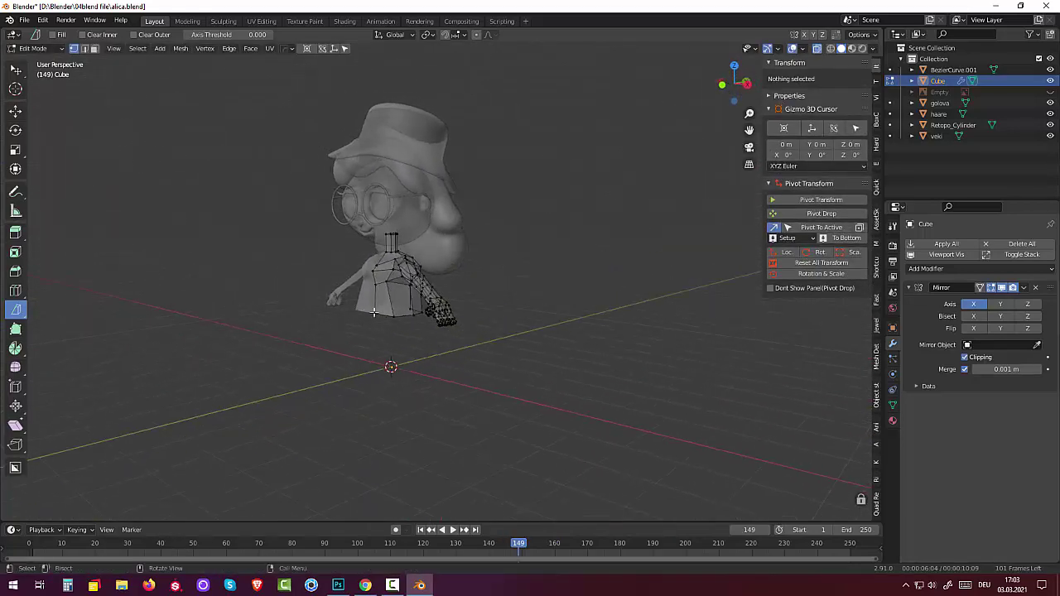
{"action": "left_click", "coordinate": [373, 312]}
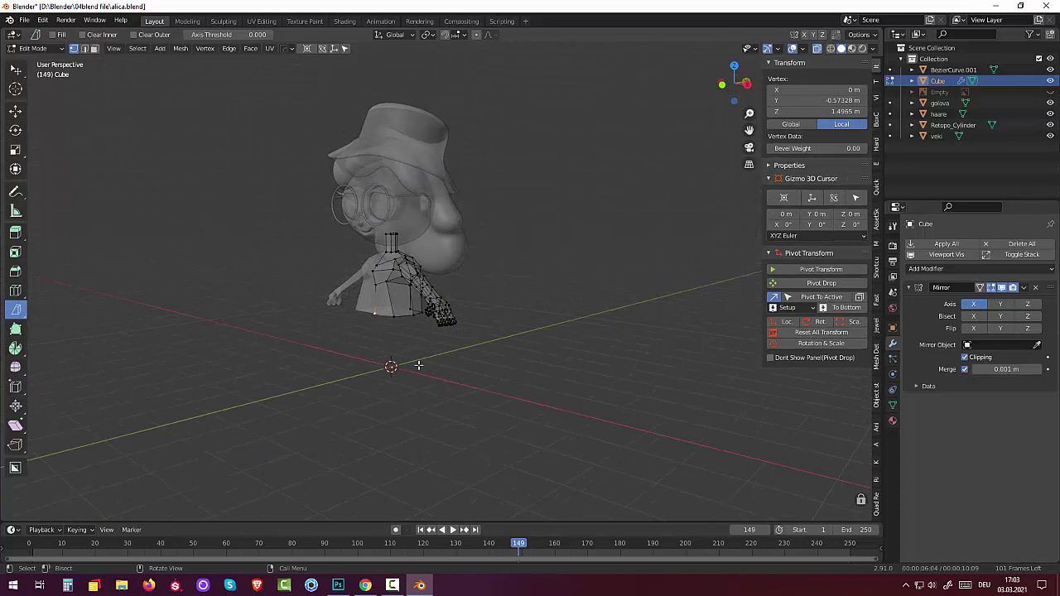
{"action": "key", "text": "g"}
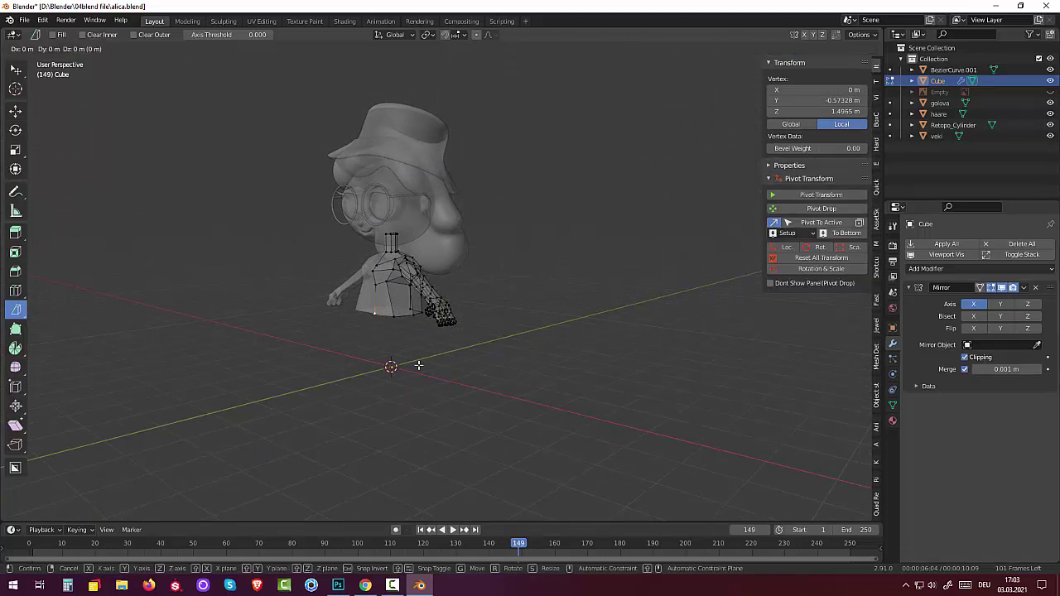
{"action": "key", "text": "y"}
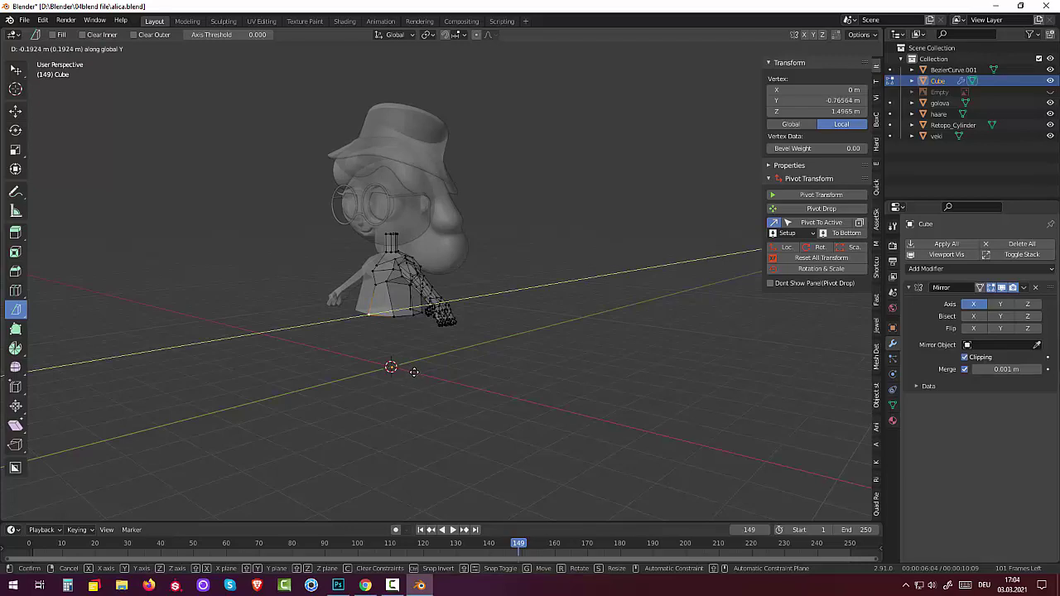
{"action": "left_click", "coordinate": [398, 379]}
{"action": "left_click", "coordinate": [449, 367]}
Select the torso's bottom edge loop and fill the opening with a face
{"action": "mouse_move", "coordinate": [449, 366]}
{"action": "middle_mouse_down"}
{"action": "mouse_move", "coordinate": [489, 352]}
{"action": "mouse_move", "coordinate": [489, 274]}
{"action": "mouse_move", "coordinate": [463, 325]}
{"action": "mouse_move", "coordinate": [480, 327]}
{"action": "mouse_move", "coordinate": [488, 303]}
{"action": "mouse_move", "coordinate": [477, 354]}
{"action": "mouse_move", "coordinate": [462, 250]}
{"action": "mouse_move", "coordinate": [333, 298]}
{"action": "middle_mouse_up"}
{"action": "left_click", "coordinate": [340, 276]}
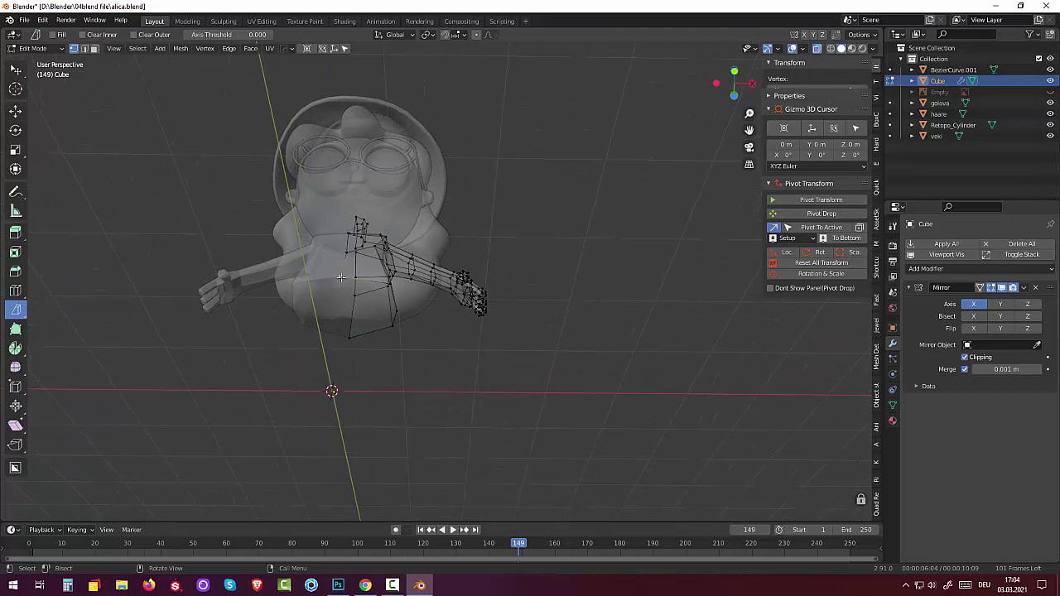
{"action": "left_click", "coordinate": [391, 284], "text": "alt"}
{"action": "mouse_move", "coordinate": [391, 283]}
{"action": "middle_mouse_down"}
{"action": "mouse_move", "coordinate": [379, 362]}
{"action": "mouse_move", "coordinate": [355, 387]}
{"action": "mouse_move", "coordinate": [379, 352]}
{"action": "mouse_move", "coordinate": [425, 363]}
{"action": "middle_mouse_up"}
{"action": "left_click", "coordinate": [379, 352], "text": "shift"}
{"action": "left_click", "coordinate": [371, 350], "text": "shift"}
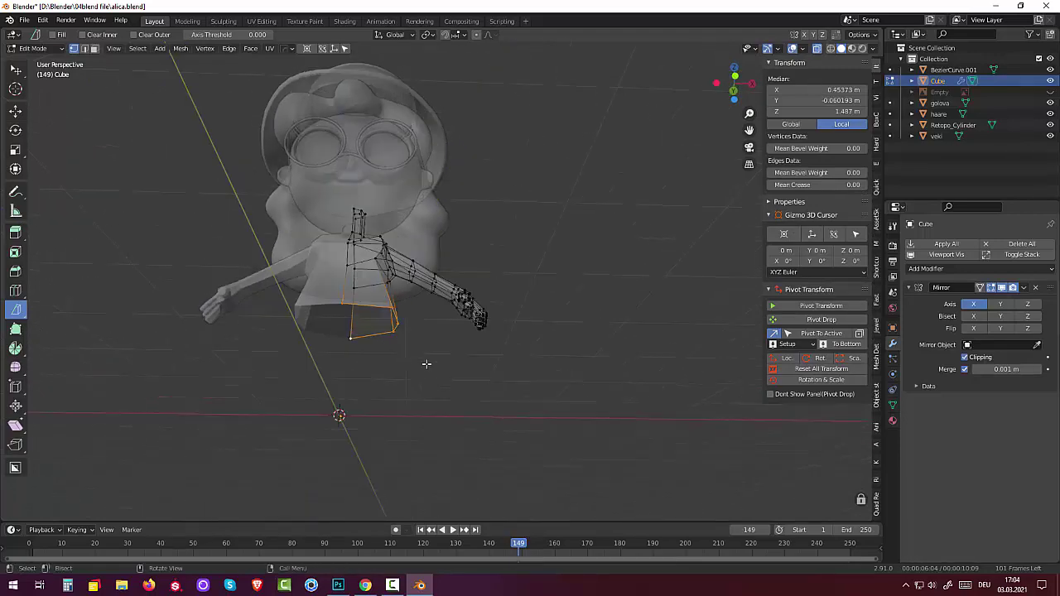
{"action": "key", "text": "f"}
{"action": "left_click", "coordinate": [427, 363]}
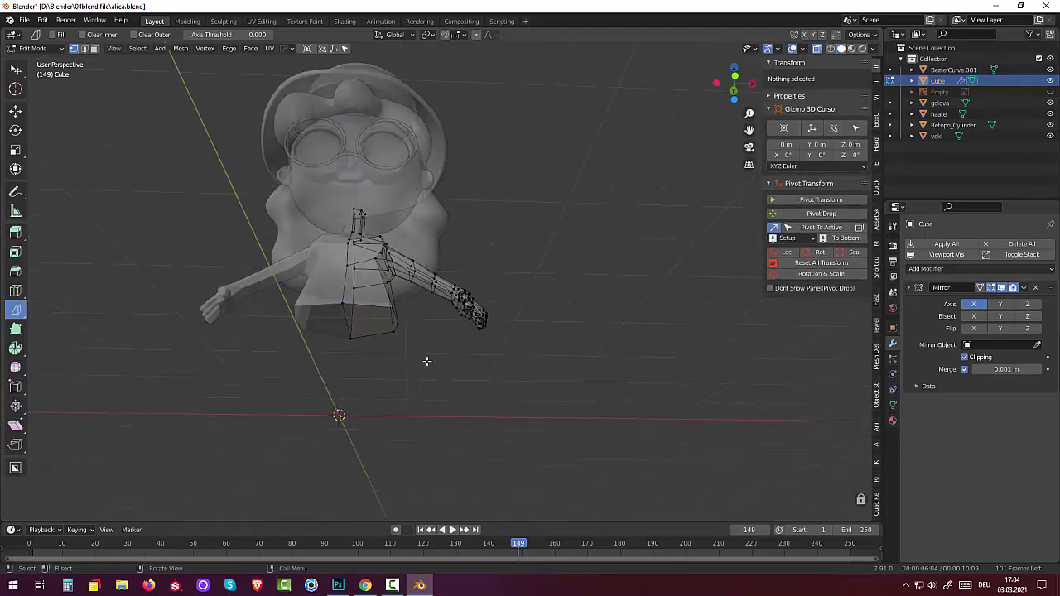
{"action": "middle_click_drag", "start_coordinate": [425, 359], "coordinate": [425, 330]}
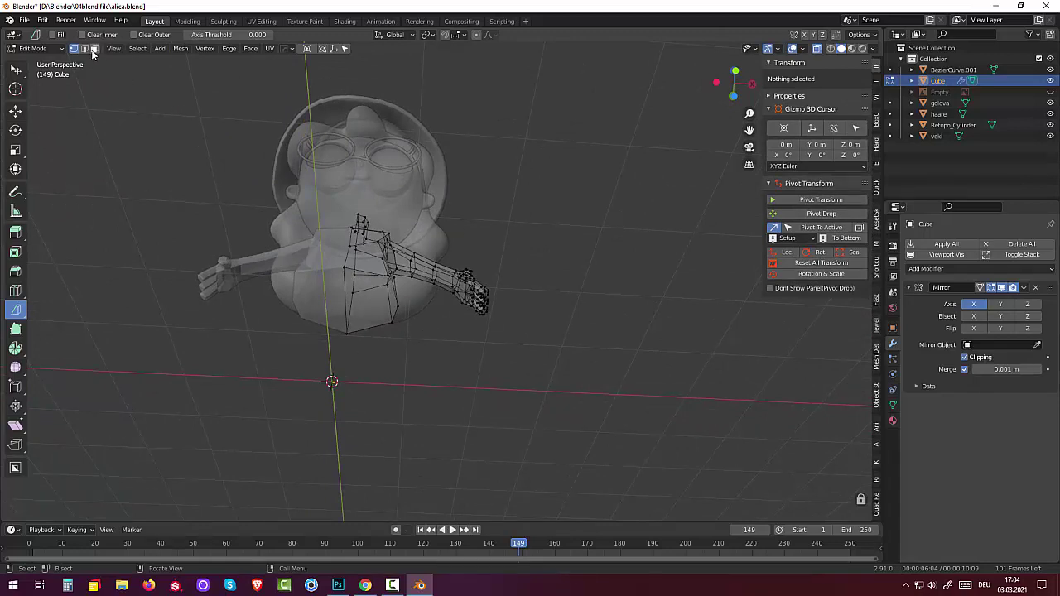
{"action": "left_click", "coordinate": [94, 51]}
{"action": "left_click", "coordinate": [815, 49]}
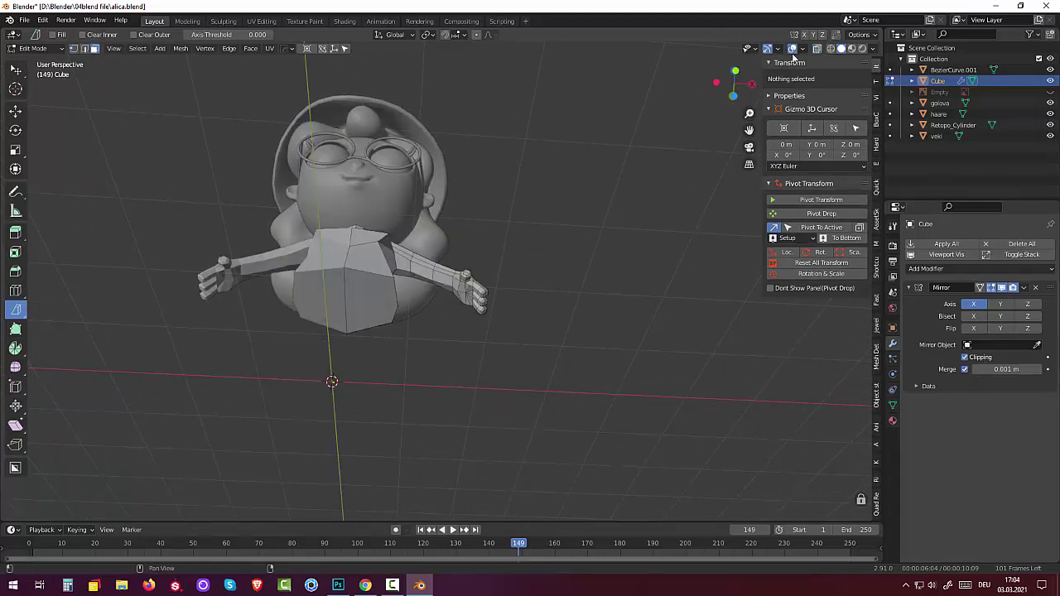
{"action": "middle_click_drag", "start_coordinate": [356, 273], "coordinate": [375, 285]}
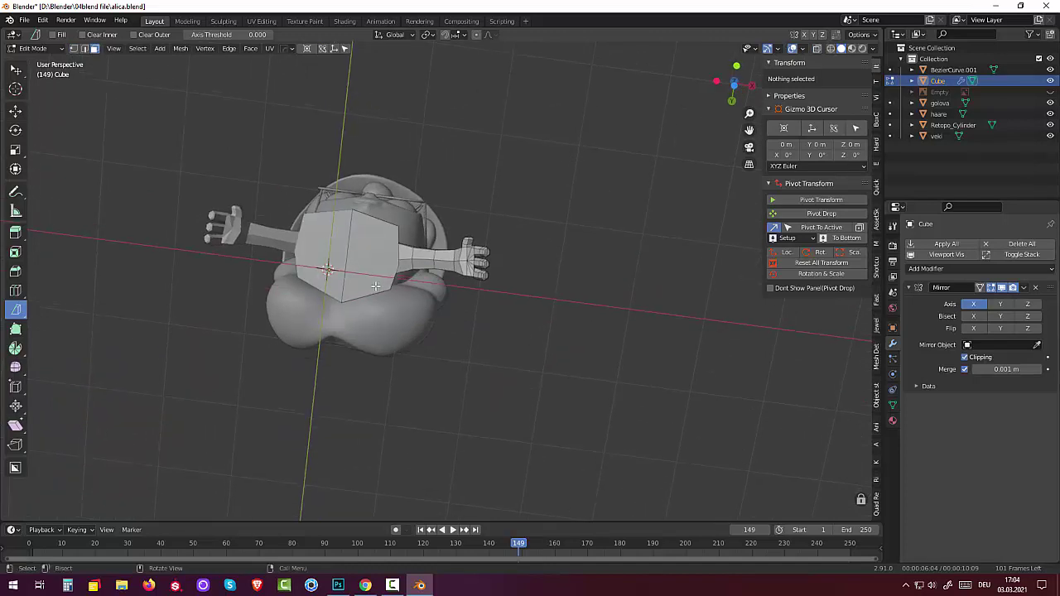
{"action": "left_click", "coordinate": [74, 49]}
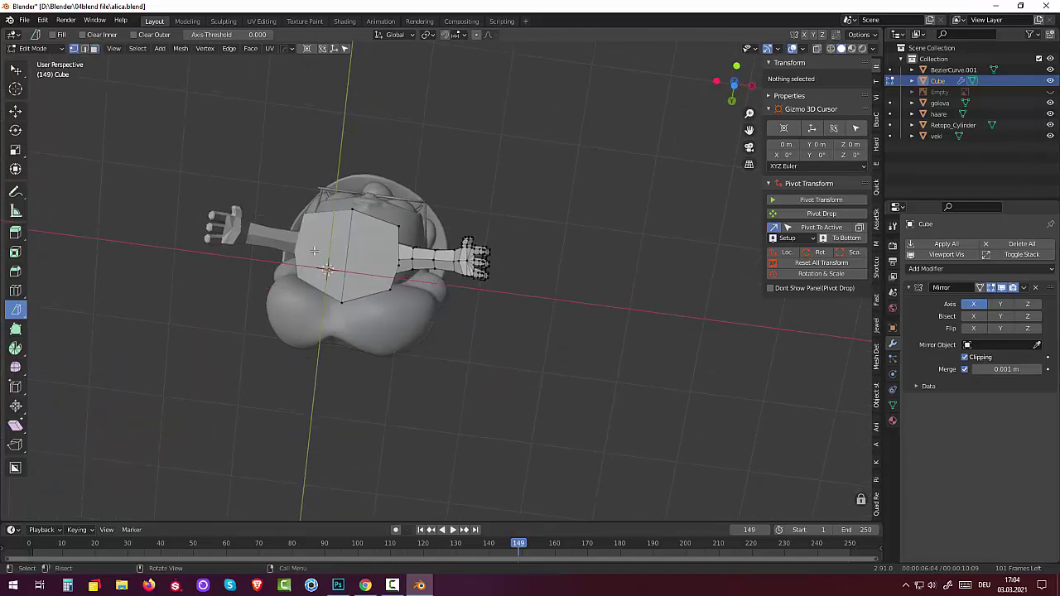
{"action": "mouse_move", "coordinate": [342, 279]}
{"action": "middle_mouse_down"}
{"action": "mouse_move", "coordinate": [364, 265]}
{"action": "mouse_move", "coordinate": [388, 275]}
{"action": "middle_mouse_up"}
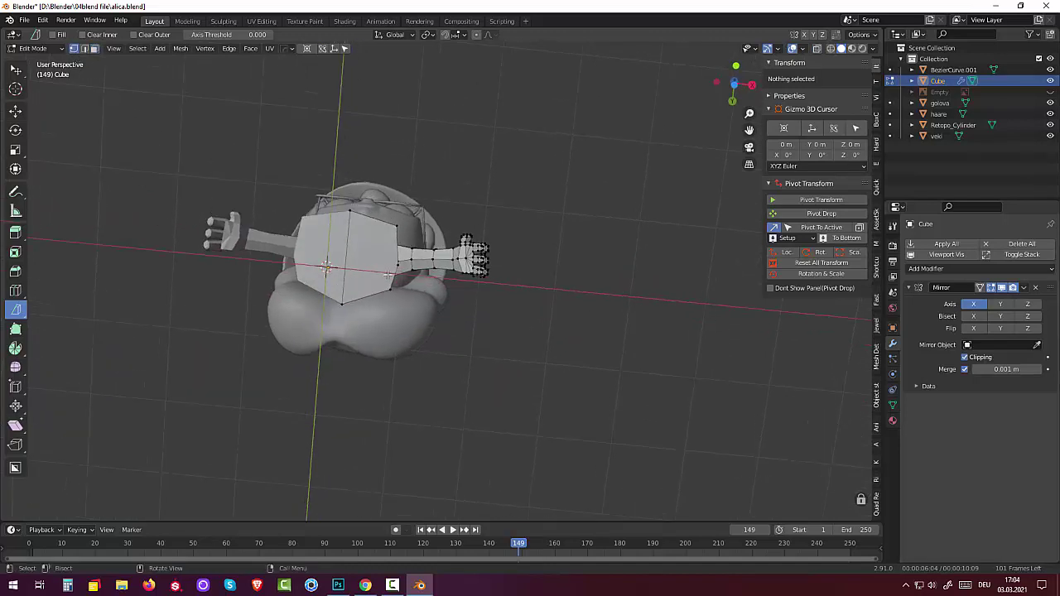
{"action": "left_click", "coordinate": [396, 263]}
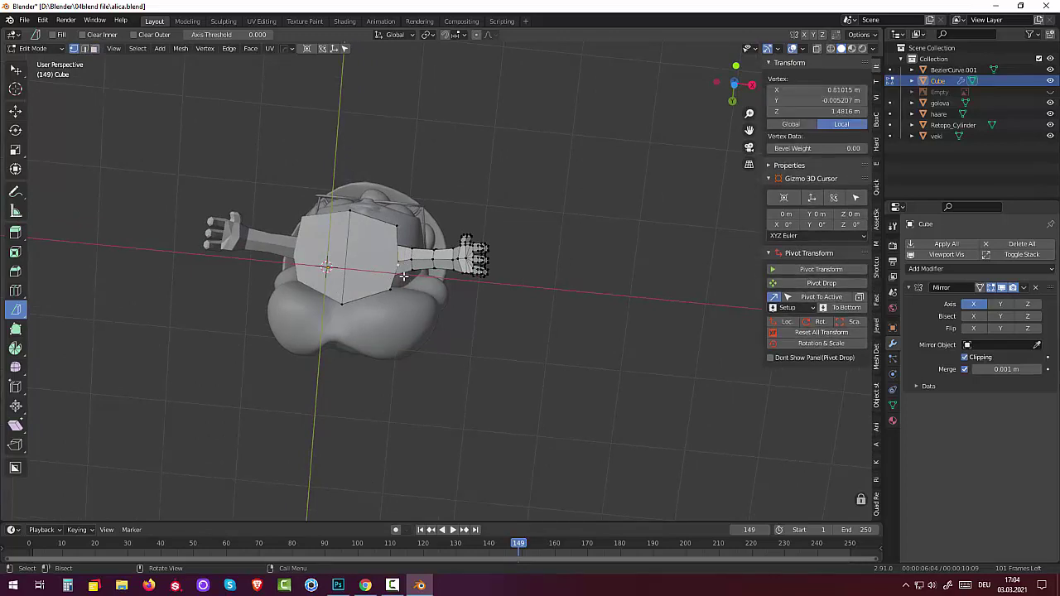
{"action": "key", "text": "g"}
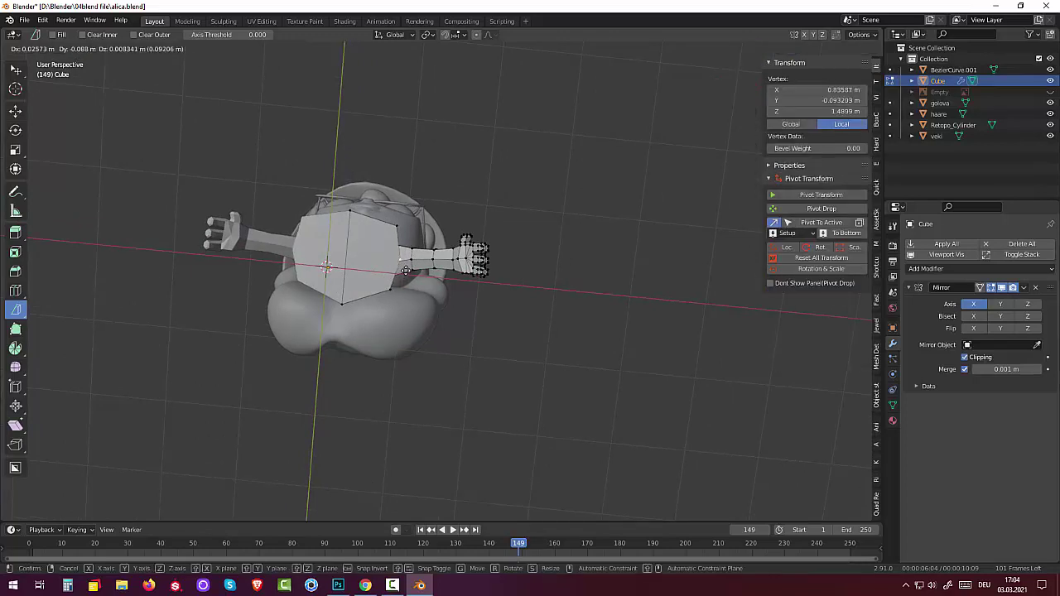
{"action": "left_click", "coordinate": [406, 270]}
{"action": "left_click", "coordinate": [394, 225]}
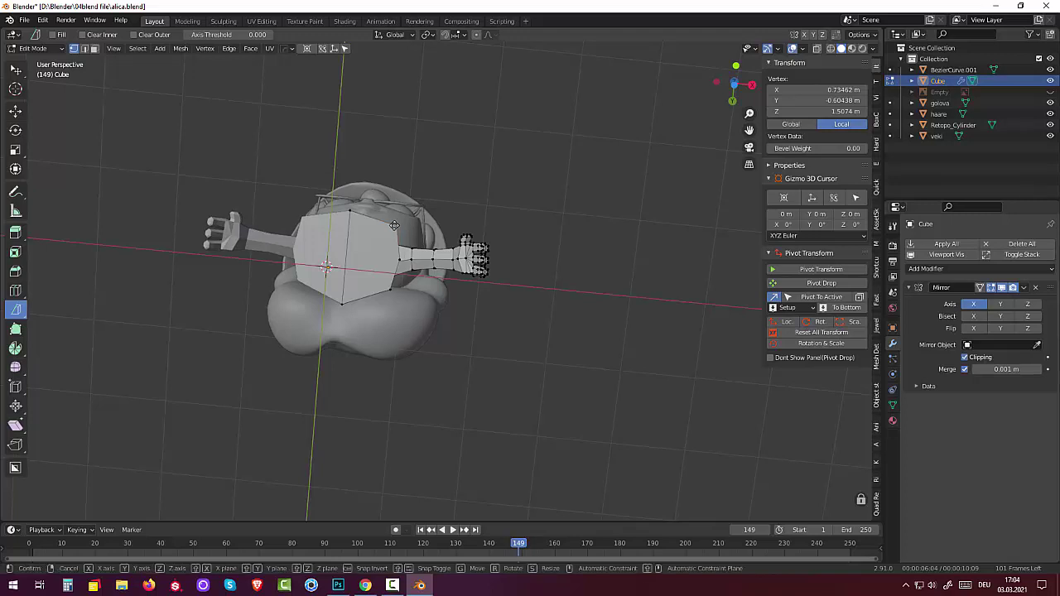
{"action": "left_click", "coordinate": [394, 226]}
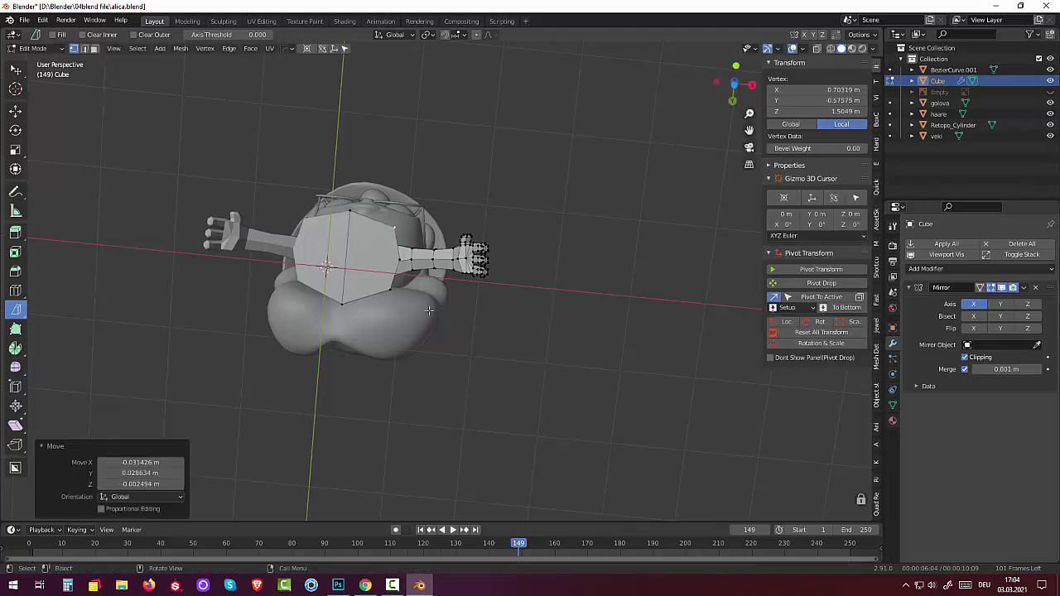
{"action": "left_click_drag", "start_coordinate": [400, 259], "coordinate": [402, 274]}
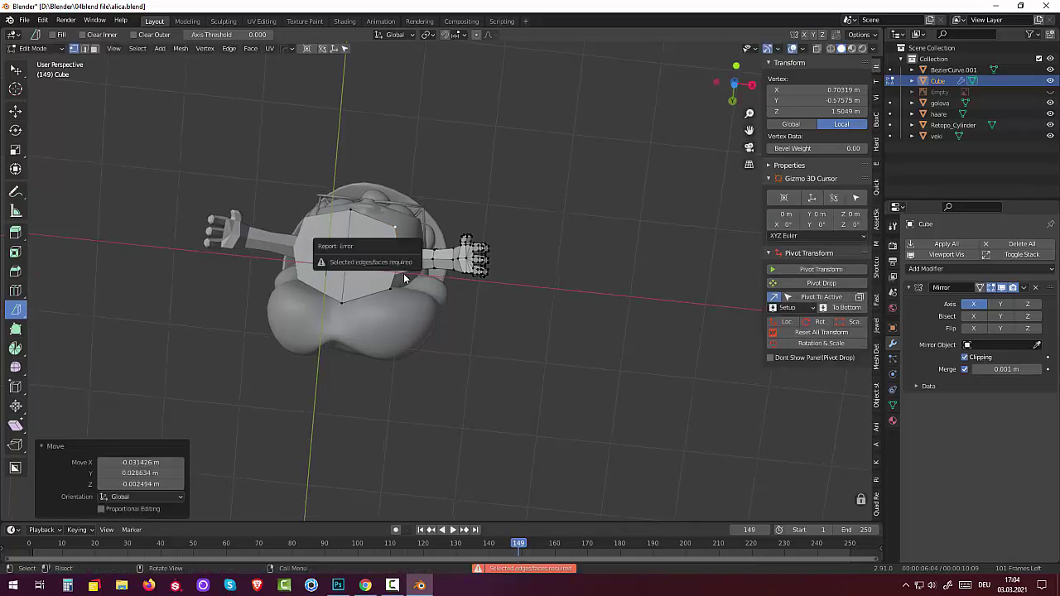
{"action": "left_click", "coordinate": [442, 271]}
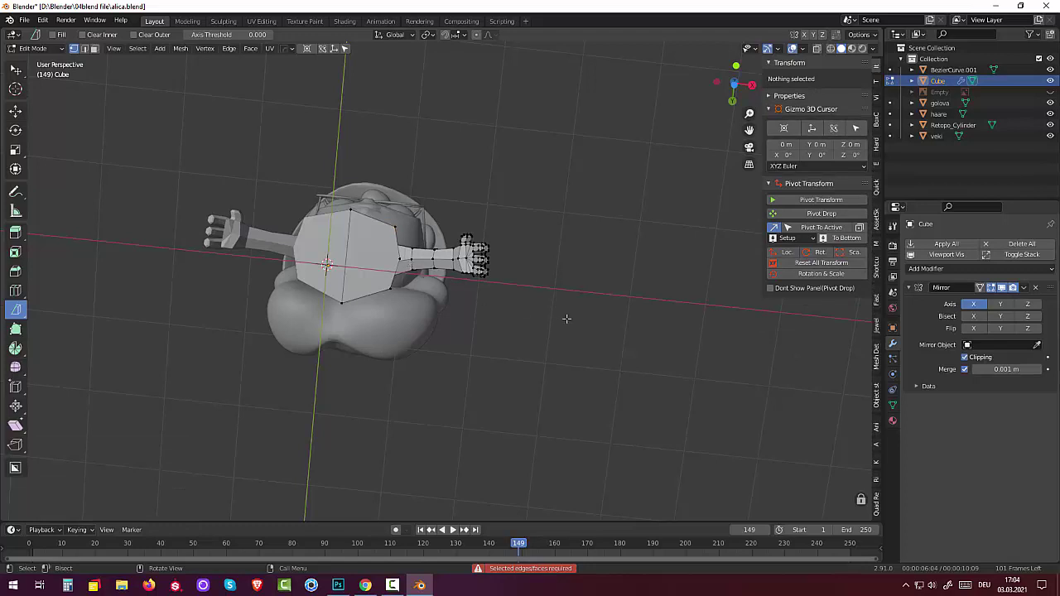
{"action": "key", "text": "k"}
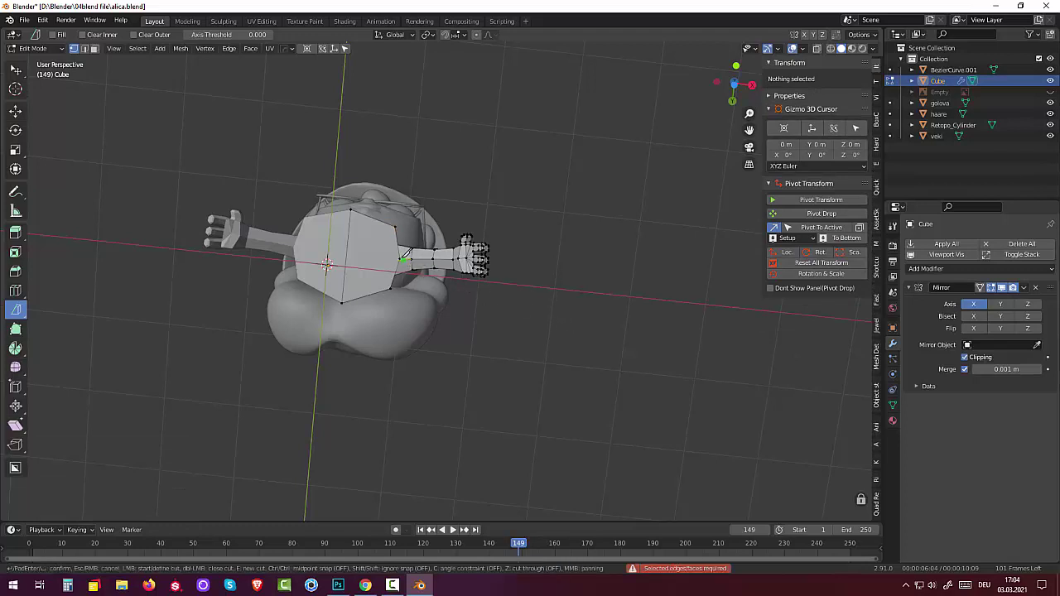
{"action": "left_click", "coordinate": [399, 260]}
{"action": "key", "text": "e"}
{"action": "left_click", "coordinate": [347, 257]}
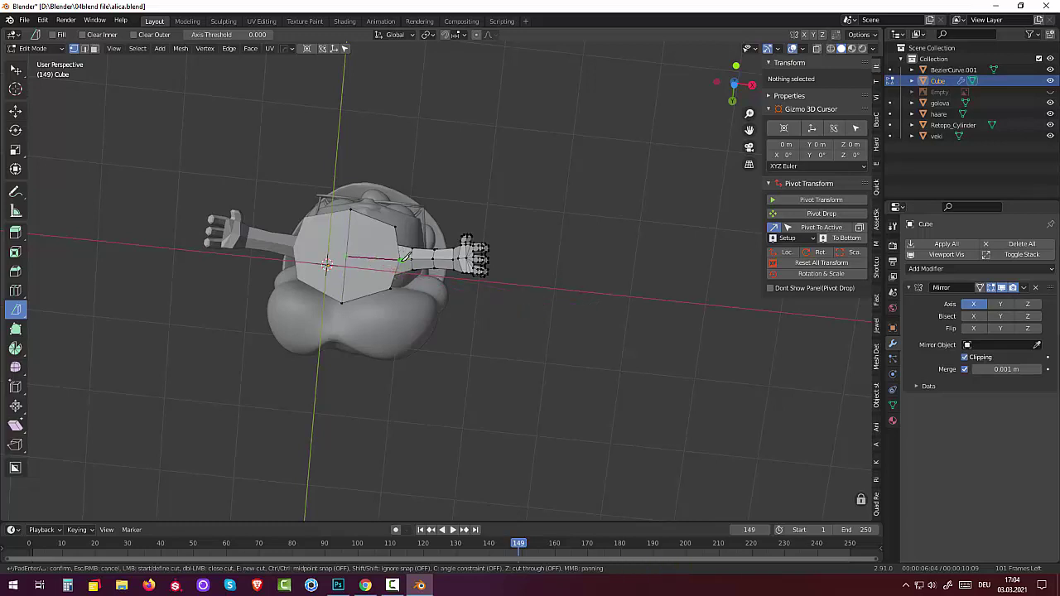
{"action": "key", "text": "e"}
{"action": "mouse_move", "coordinate": [456, 373]}
{"action": "middle_mouse_down"}
{"action": "mouse_move", "coordinate": [480, 362]}
{"action": "mouse_move", "coordinate": [458, 371]}
{"action": "mouse_move", "coordinate": [464, 390]}
{"action": "mouse_move", "coordinate": [448, 343]}
{"action": "mouse_move", "coordinate": [421, 433]}
{"action": "mouse_move", "coordinate": [383, 462]}
{"action": "mouse_move", "coordinate": [332, 442]}
{"action": "mouse_move", "coordinate": [160, 458]}
{"action": "mouse_move", "coordinate": [224, 455]}
{"action": "middle_mouse_up"}
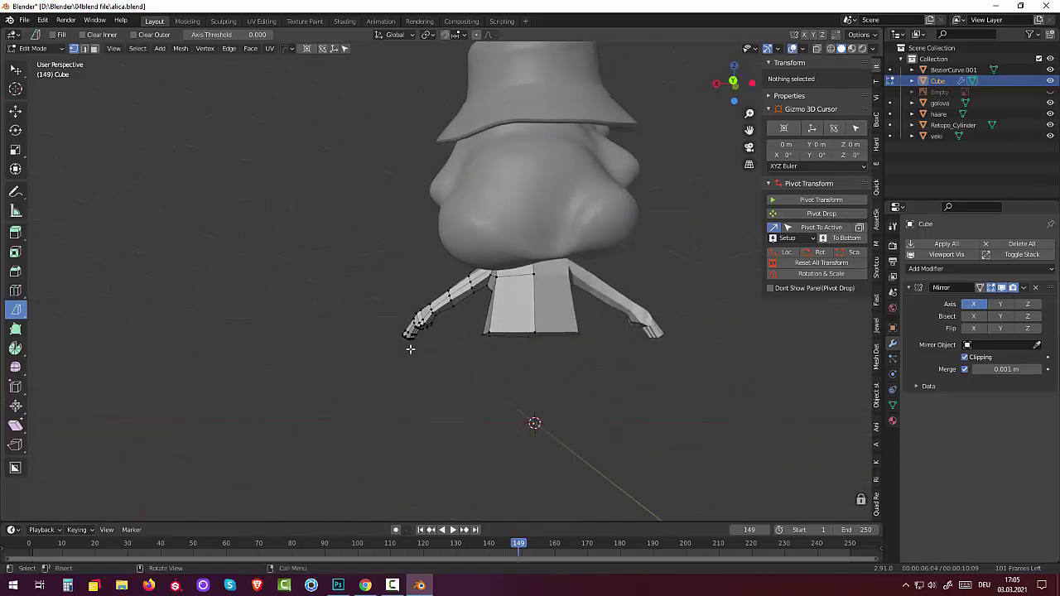
Shift a torso hem vertex about -0.076 m along X
{"action": "left_click", "coordinate": [489, 283]}
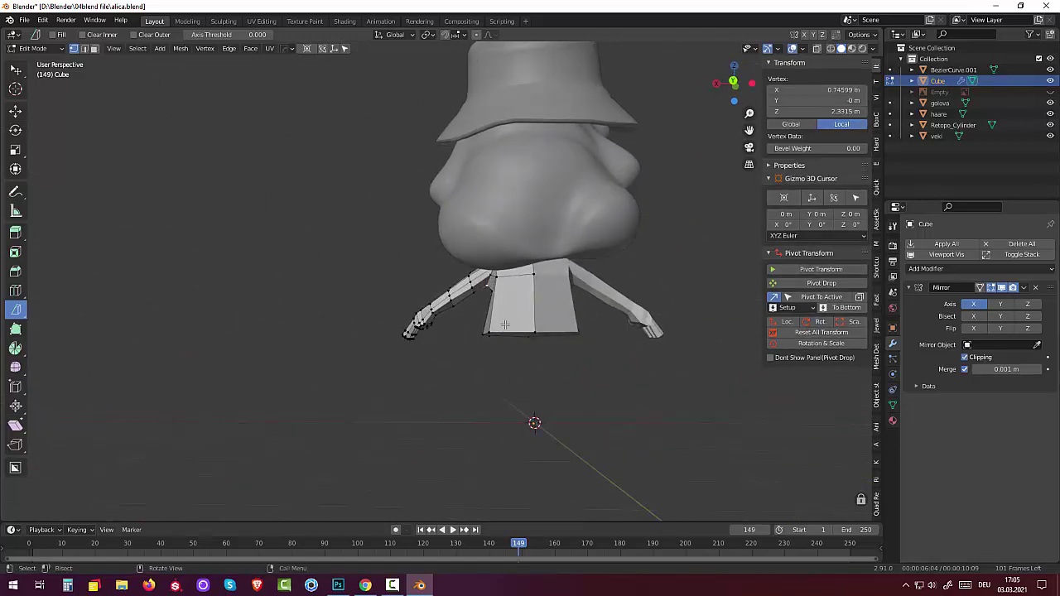
{"action": "key", "text": "g"}
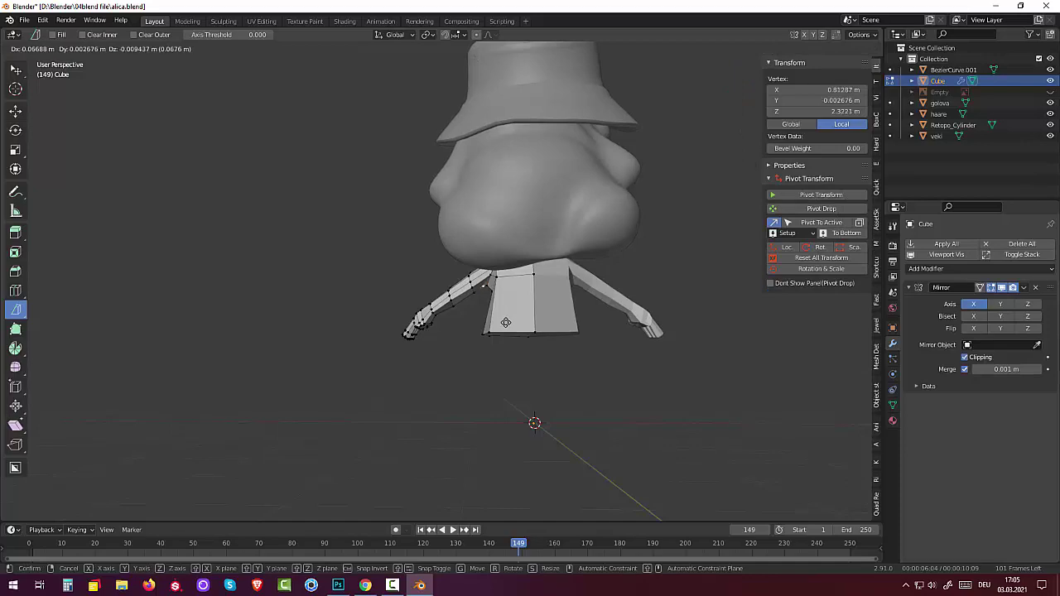
{"action": "left_click", "coordinate": [512, 322]}
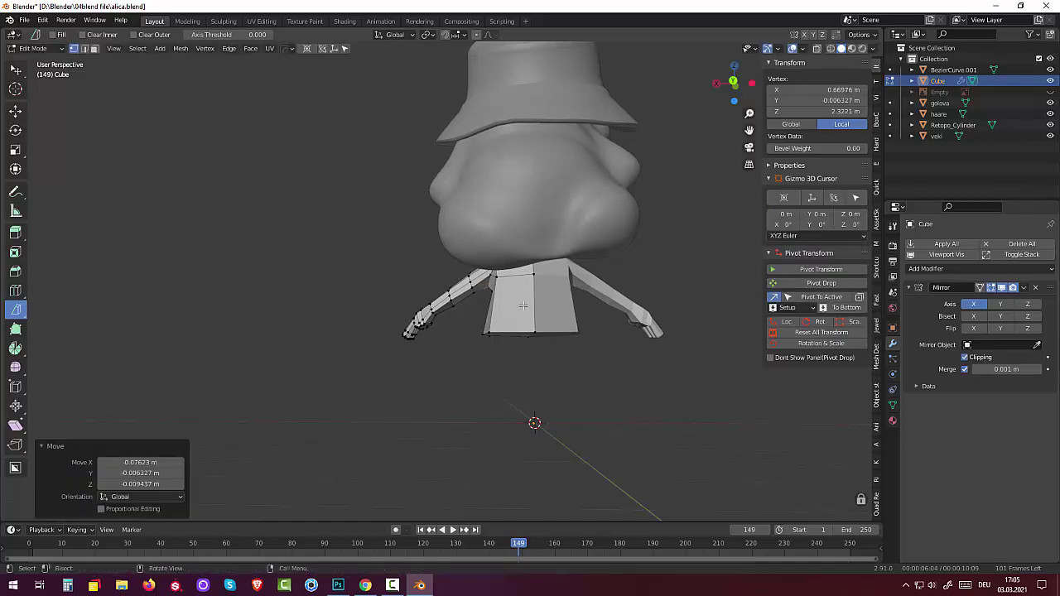
{"action": "mouse_move", "coordinate": [513, 323]}
{"action": "middle_mouse_down"}
{"action": "mouse_move", "coordinate": [712, 271]}
{"action": "mouse_move", "coordinate": [773, 290]}
{"action": "mouse_move", "coordinate": [769, 335]}
{"action": "middle_mouse_up"}
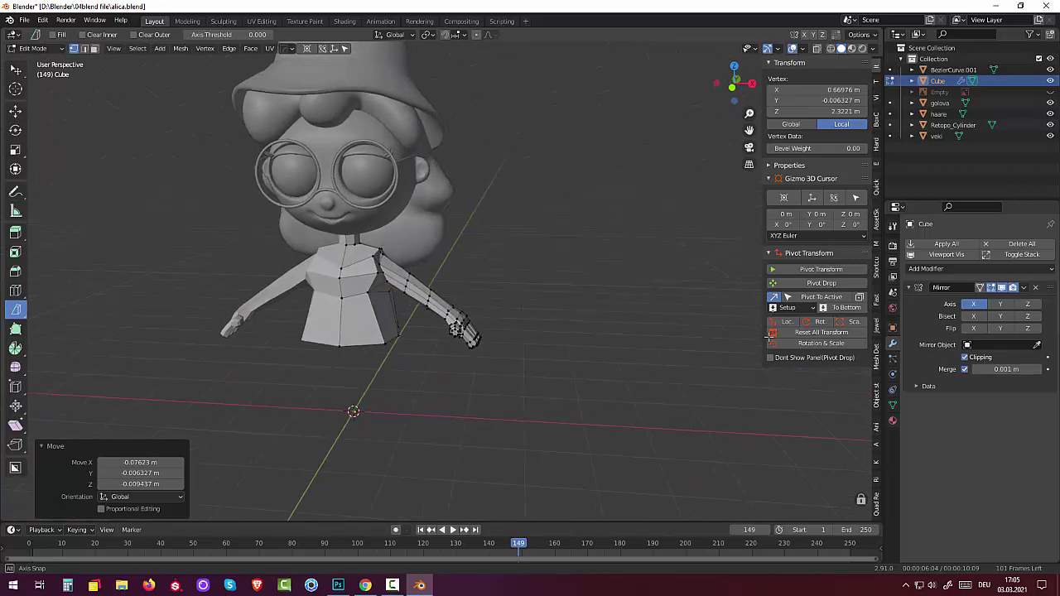
{"action": "left_click", "coordinate": [692, 349]}
{"action": "mouse_move", "coordinate": [687, 350]}
{"action": "middle_mouse_down"}
{"action": "mouse_move", "coordinate": [734, 365]}
{"action": "mouse_move", "coordinate": [712, 331]}
{"action": "middle_mouse_up"}
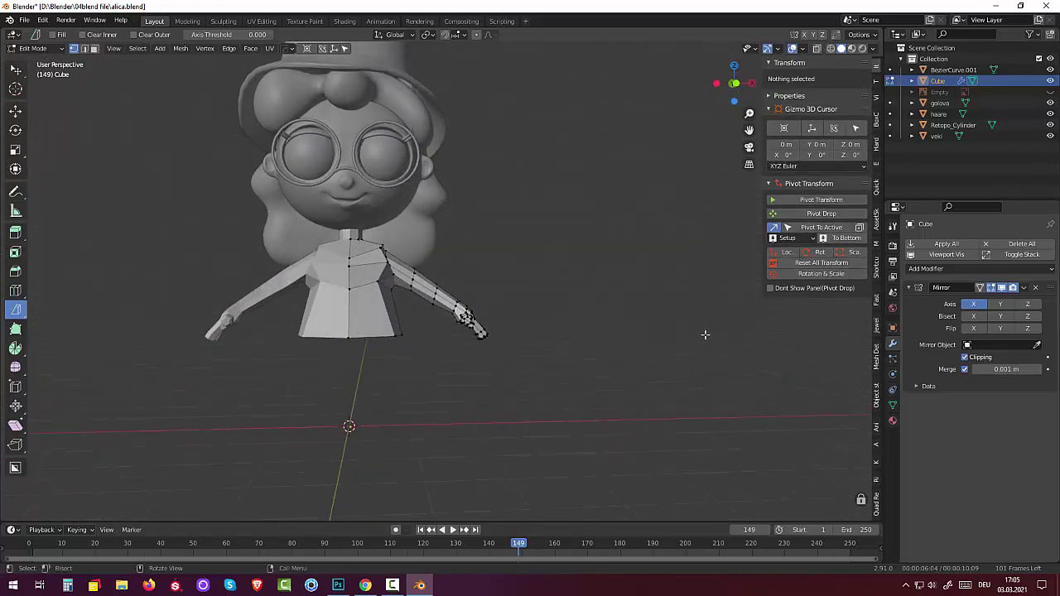
Inspect the torso from above and the front, selecting a front face
{"action": "mouse_move", "coordinate": [514, 386]}
{"action": "middle_mouse_down"}
{"action": "mouse_move", "coordinate": [508, 319]}
{"action": "mouse_move", "coordinate": [383, 292]}
{"action": "middle_mouse_up"}
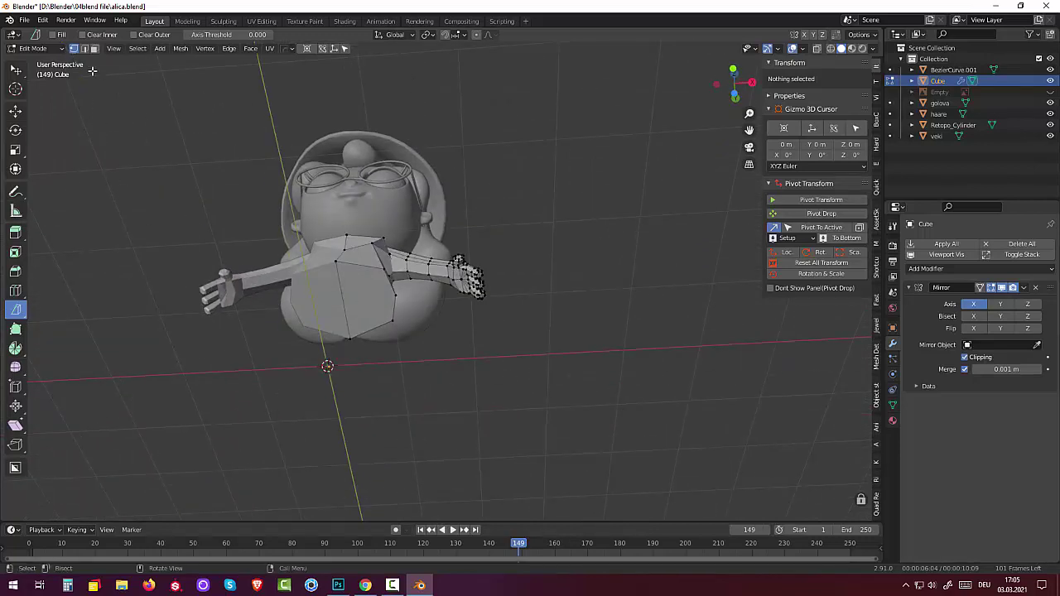
{"action": "left_click", "coordinate": [373, 296]}
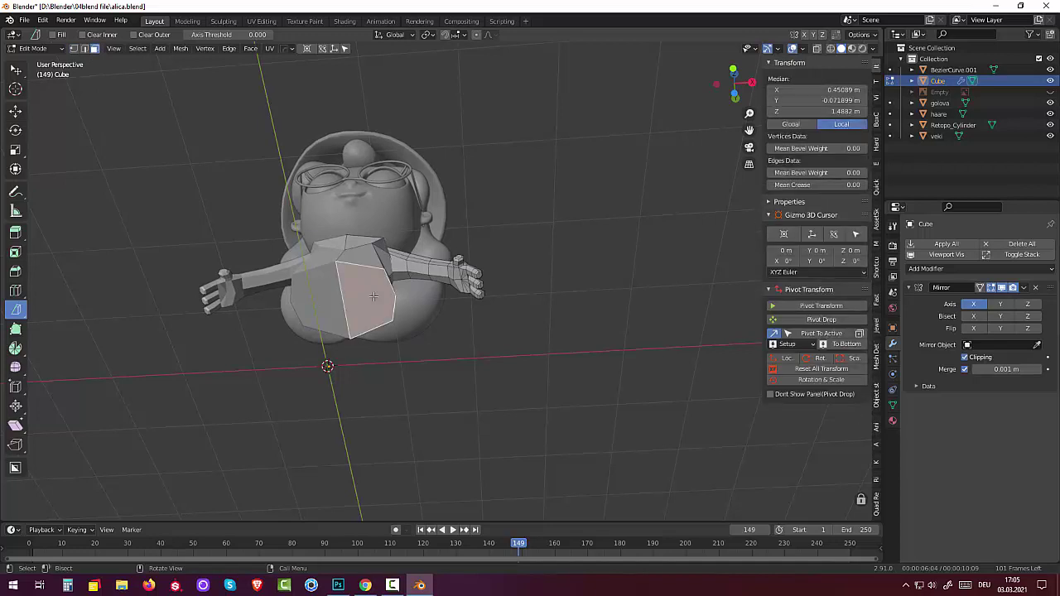
{"action": "middle_click_drag", "start_coordinate": [573, 338], "coordinate": [597, 442]}
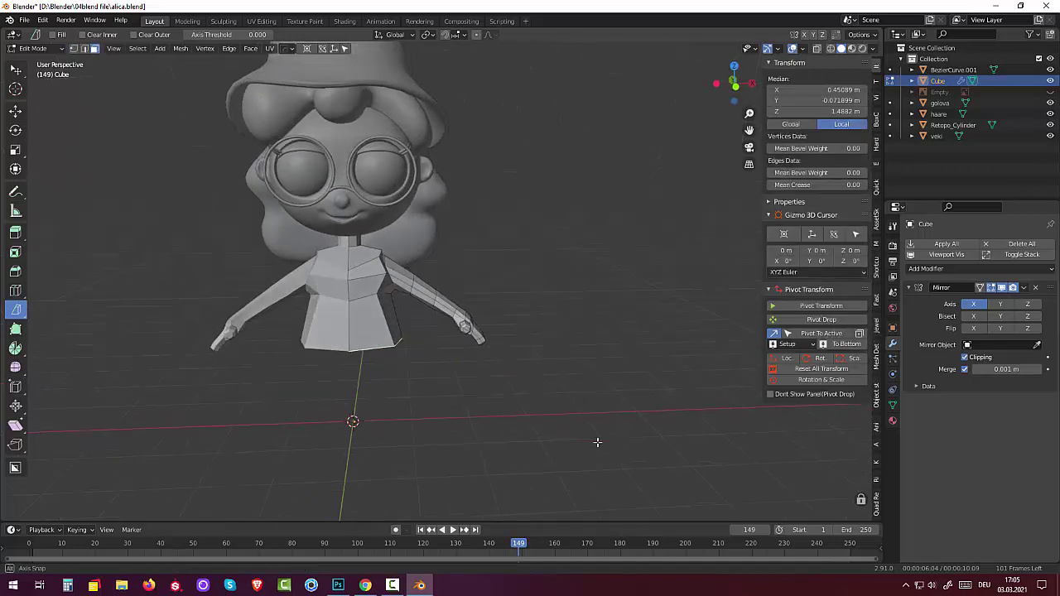
{"action": "scroll", "coordinate": [597, 426], "scroll_direction": "down", "scroll_amount": 2}
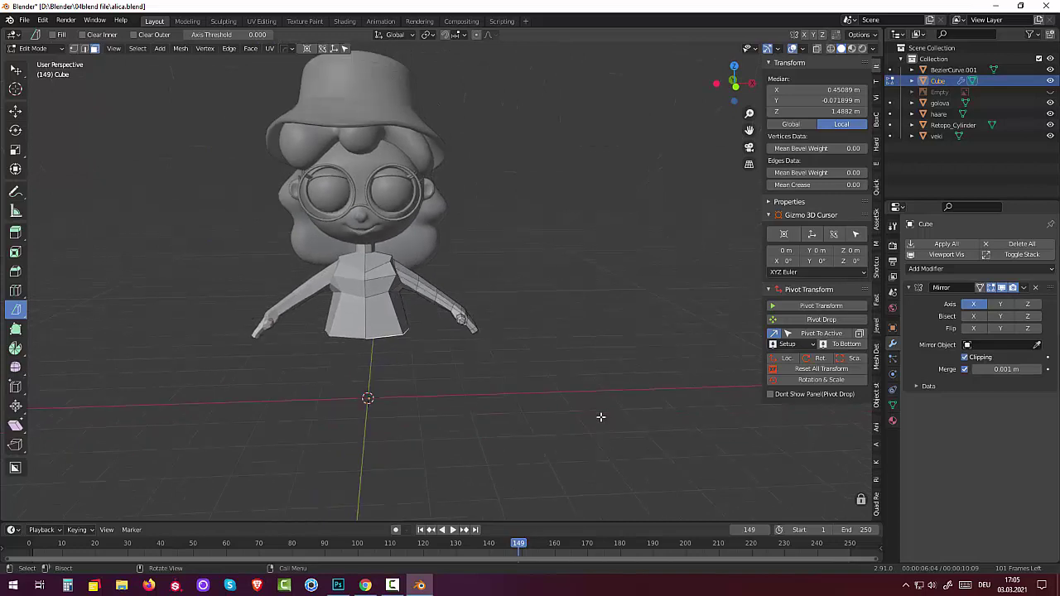
{"action": "scroll", "coordinate": [600, 416], "scroll_direction": "down", "scroll_amount": 1}
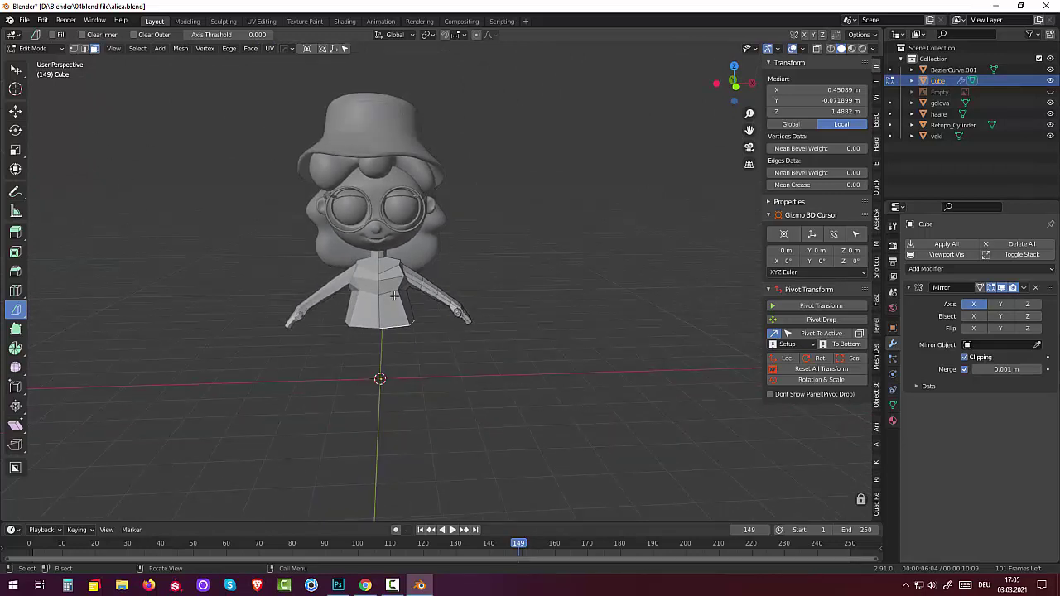
{"action": "left_click", "coordinate": [34, 50]}
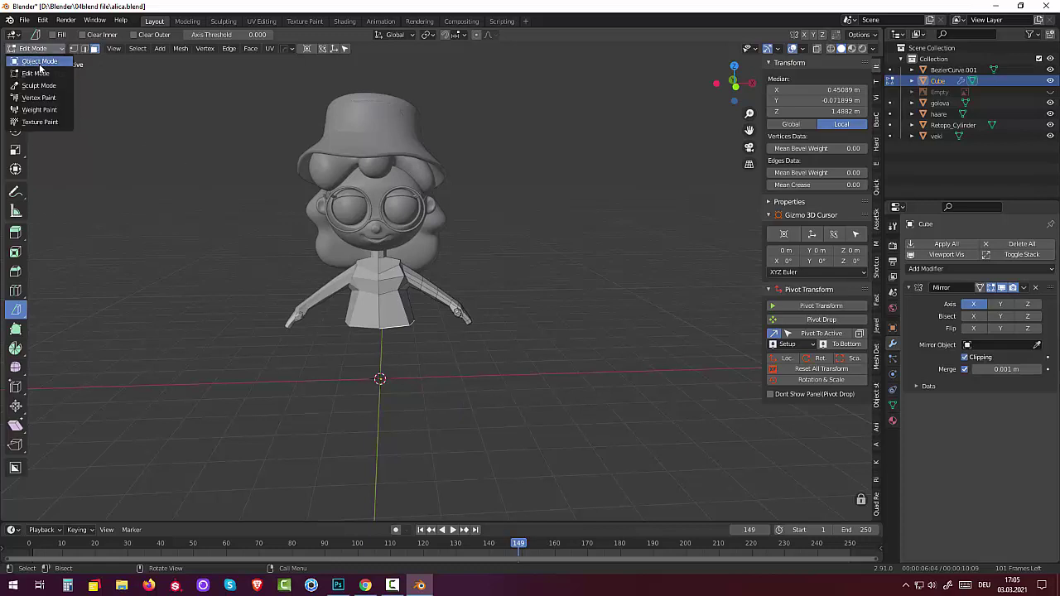
In Object Mode apply the body's Mirror modifier, then return to Edit Mode
{"action": "left_click", "coordinate": [37, 65]}
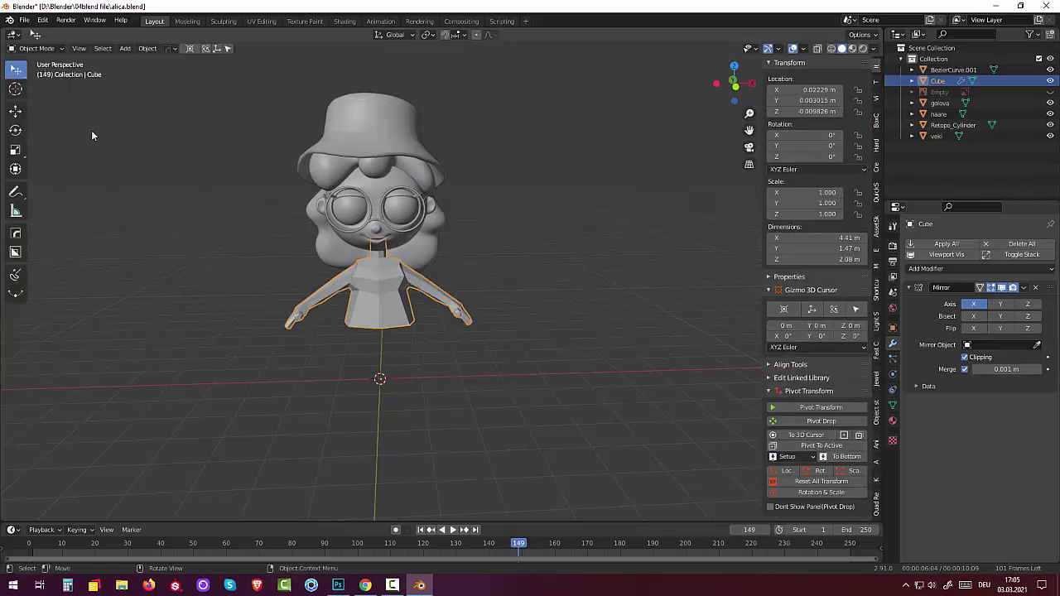
{"action": "left_click", "coordinate": [1024, 289]}
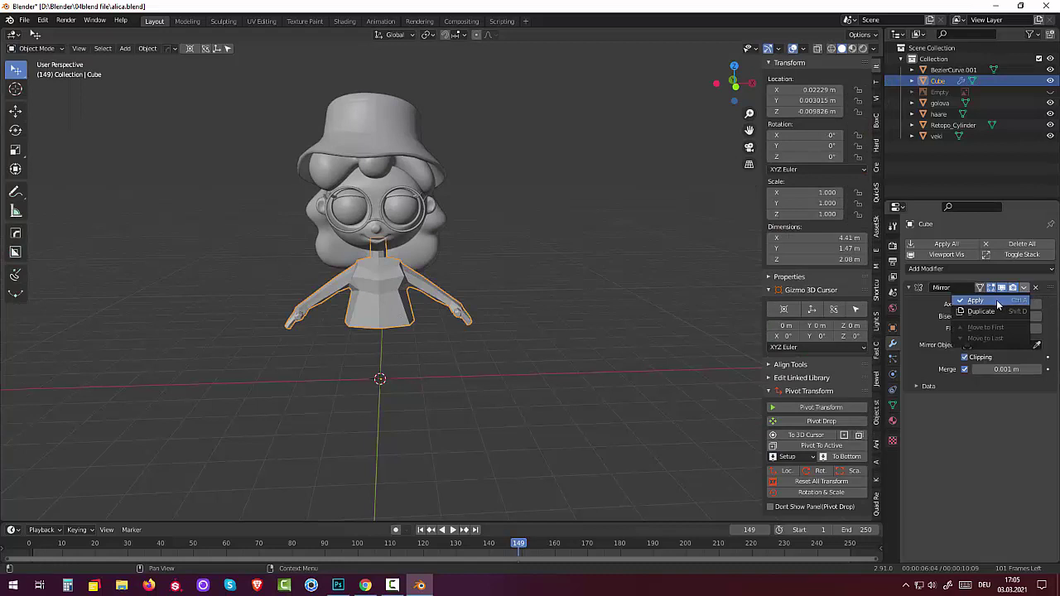
{"action": "left_click", "coordinate": [996, 300]}
{"action": "middle_click_drag", "start_coordinate": [607, 338], "coordinate": [608, 232]}
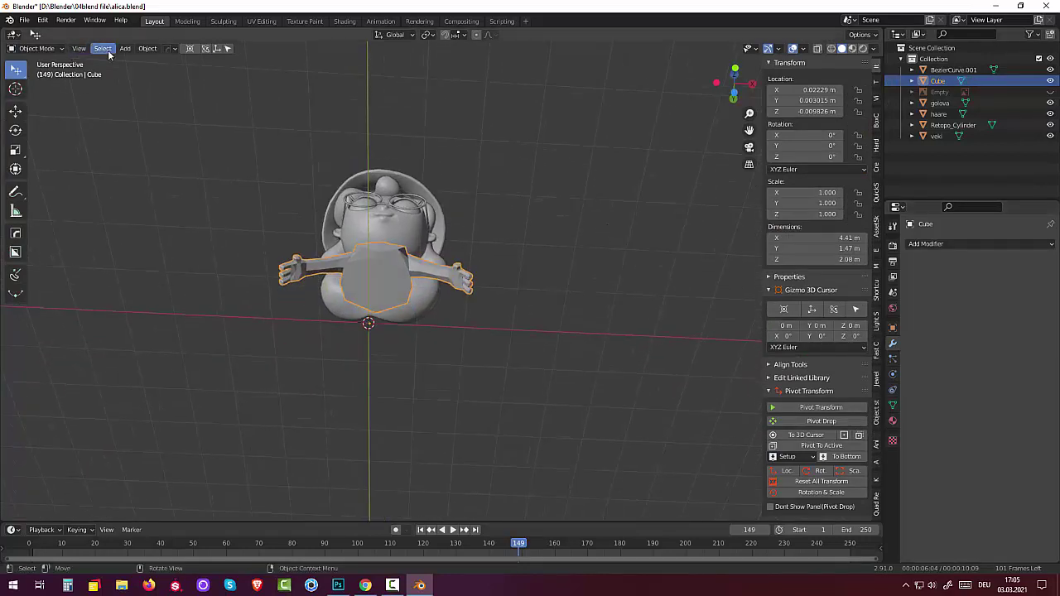
{"action": "left_click", "coordinate": [37, 48]}
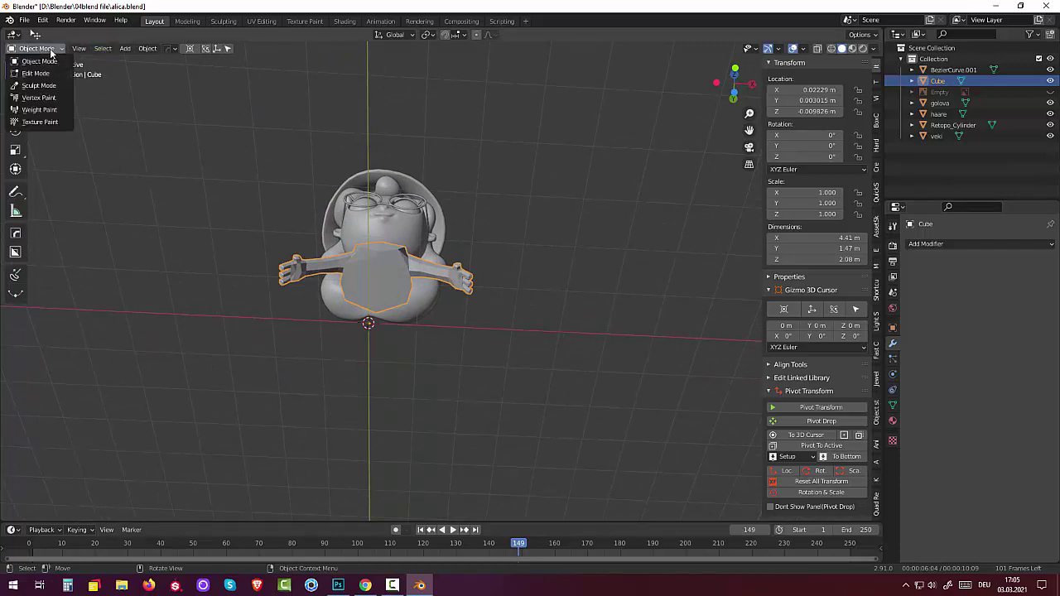
{"action": "left_click", "coordinate": [45, 73]}
{"action": "mouse_move", "coordinate": [477, 378]}
{"action": "middle_mouse_down"}
{"action": "mouse_move", "coordinate": [490, 360]}
{"action": "mouse_move", "coordinate": [438, 399]}
{"action": "mouse_move", "coordinate": [180, 199]}
{"action": "middle_mouse_up"}
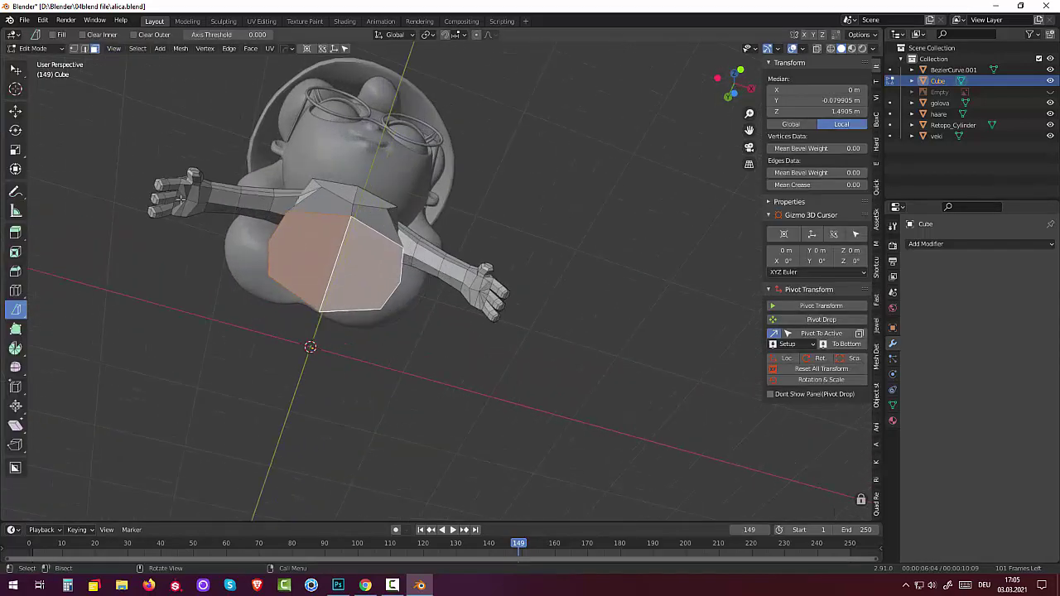
{"action": "left_click", "coordinate": [73, 48]}
{"action": "mouse_move", "coordinate": [474, 275]}
{"action": "middle_mouse_down"}
{"action": "mouse_move", "coordinate": [511, 229]}
{"action": "mouse_move", "coordinate": [508, 240]}
{"action": "middle_mouse_up"}
{"action": "left_click", "coordinate": [412, 247]}
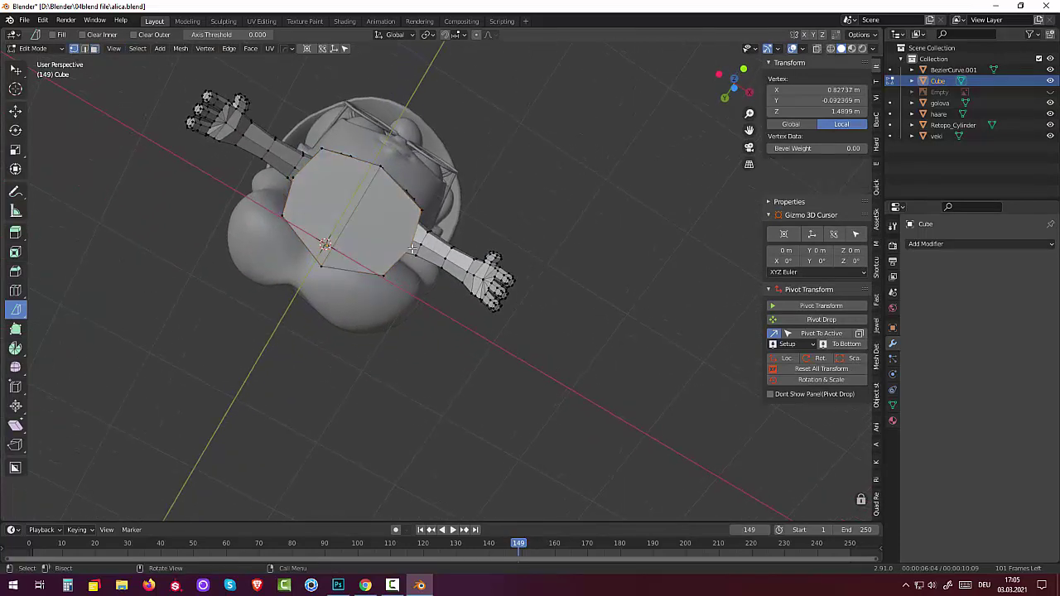
{"action": "left_click", "coordinate": [295, 176], "text": "shift"}
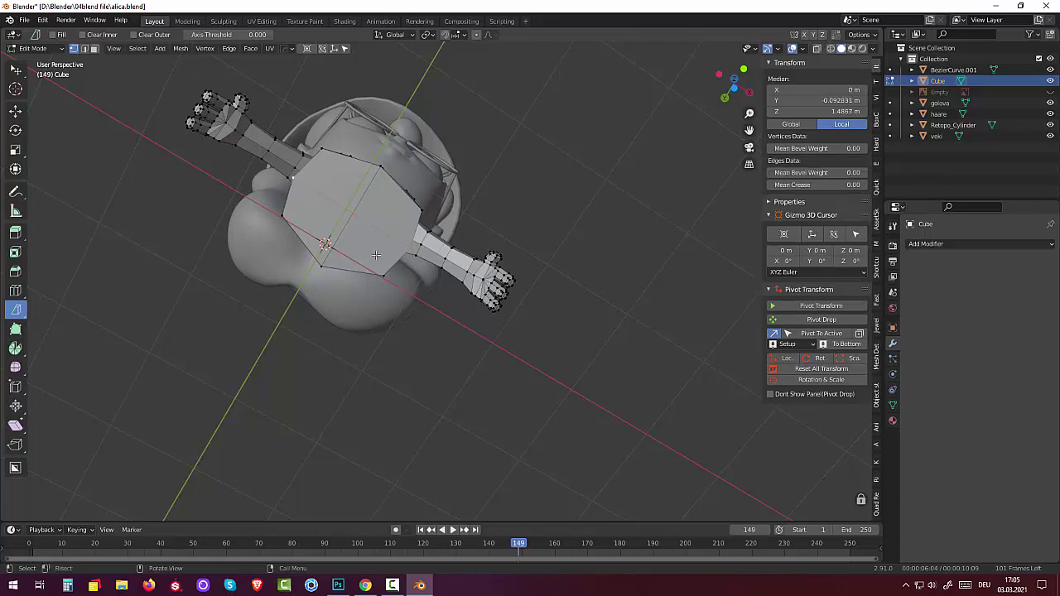
{"action": "mouse_move", "coordinate": [486, 279]}
{"action": "middle_mouse_down"}
{"action": "mouse_move", "coordinate": [510, 295]}
{"action": "mouse_move", "coordinate": [460, 260]}
{"action": "middle_mouse_up"}
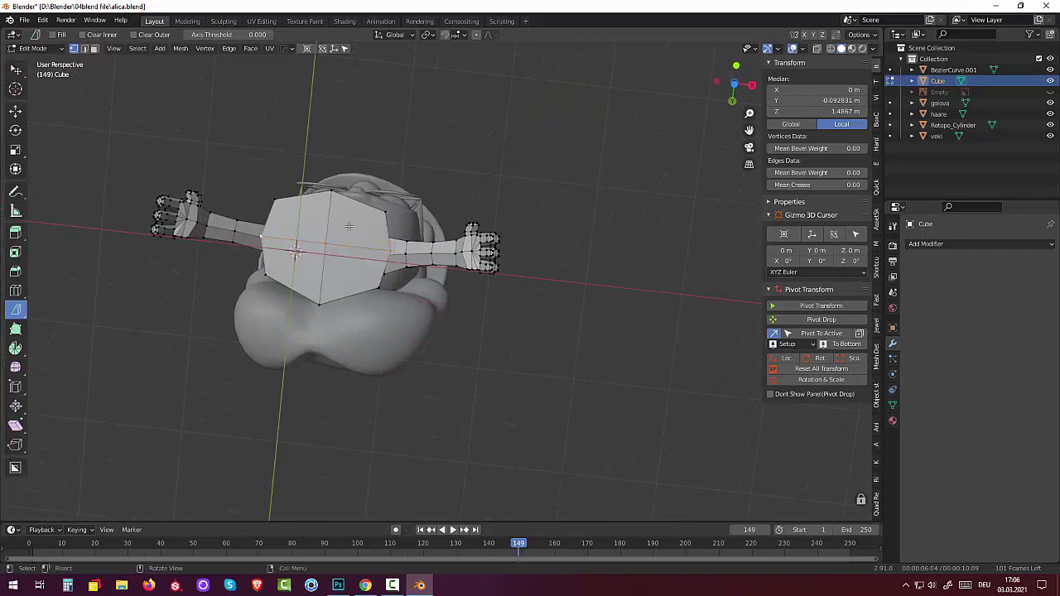
{"action": "left_click", "coordinate": [274, 201]}
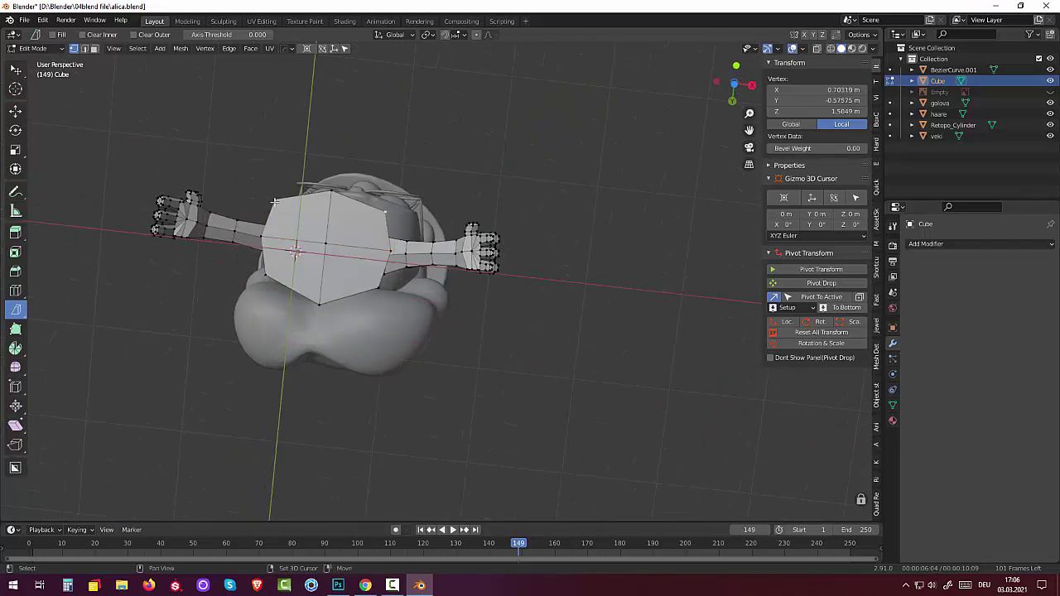
{"action": "left_click", "coordinate": [427, 290], "text": "ctrl"}
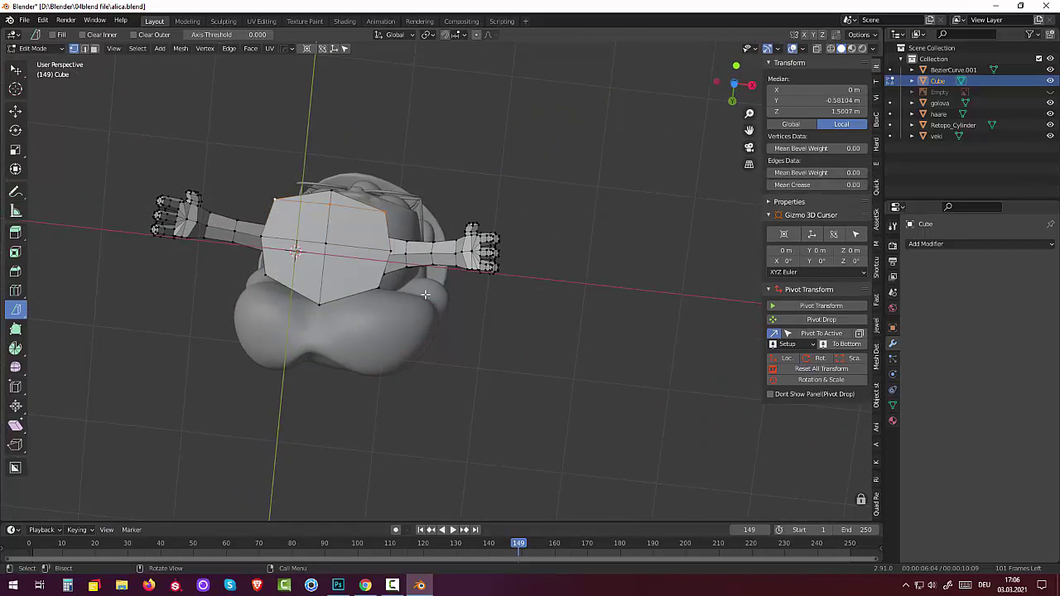
{"action": "left_click", "coordinate": [379, 289]}
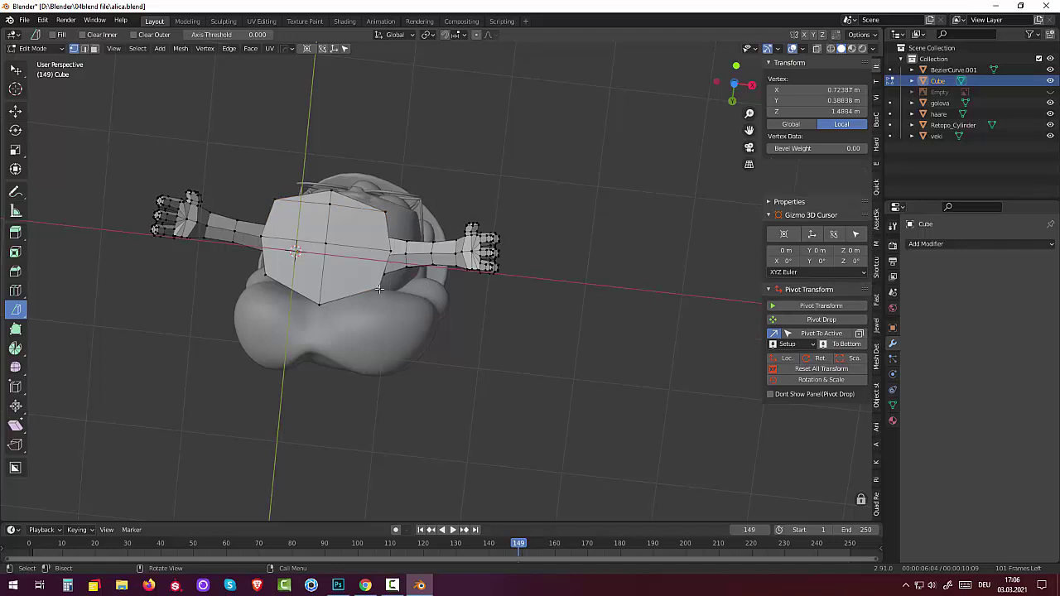
{"action": "left_click", "coordinate": [263, 276], "text": "shift"}
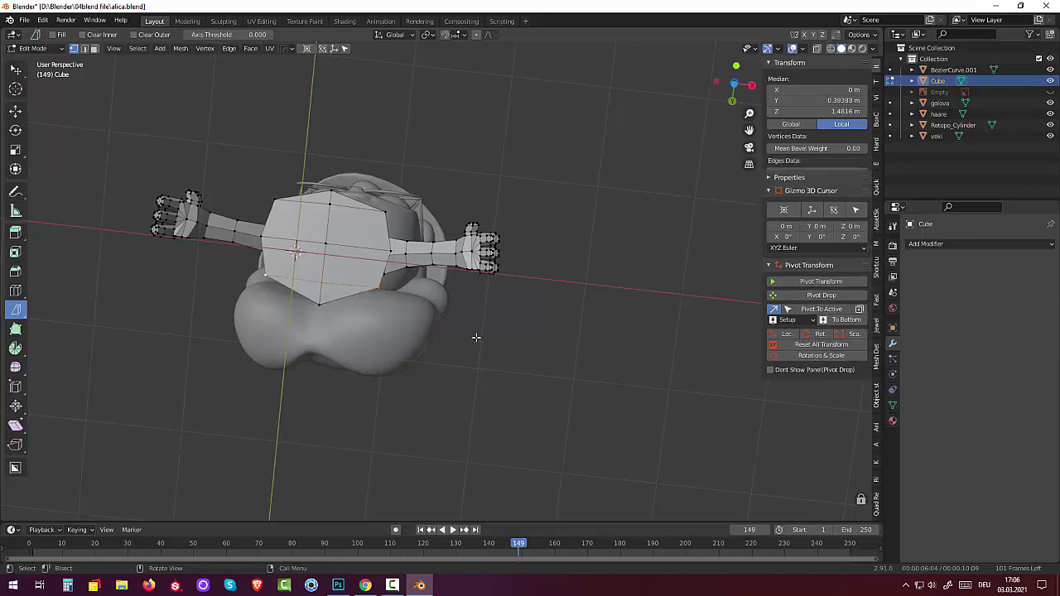
{"action": "left_click", "coordinate": [445, 360]}
{"action": "mouse_move", "coordinate": [444, 359]}
{"action": "middle_mouse_down"}
{"action": "mouse_move", "coordinate": [480, 372]}
{"action": "mouse_move", "coordinate": [461, 378]}
{"action": "mouse_move", "coordinate": [458, 412]}
{"action": "mouse_move", "coordinate": [456, 380]}
{"action": "middle_mouse_up"}
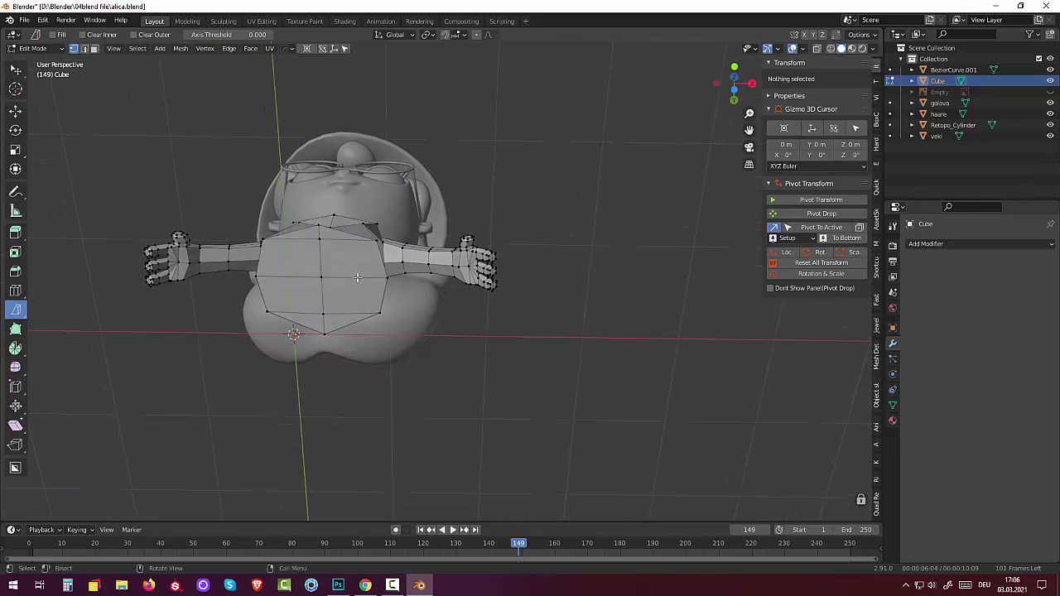
In edge select, add a centred vertical loop cut down the torso front
{"action": "key", "text": "ctrl+b"}
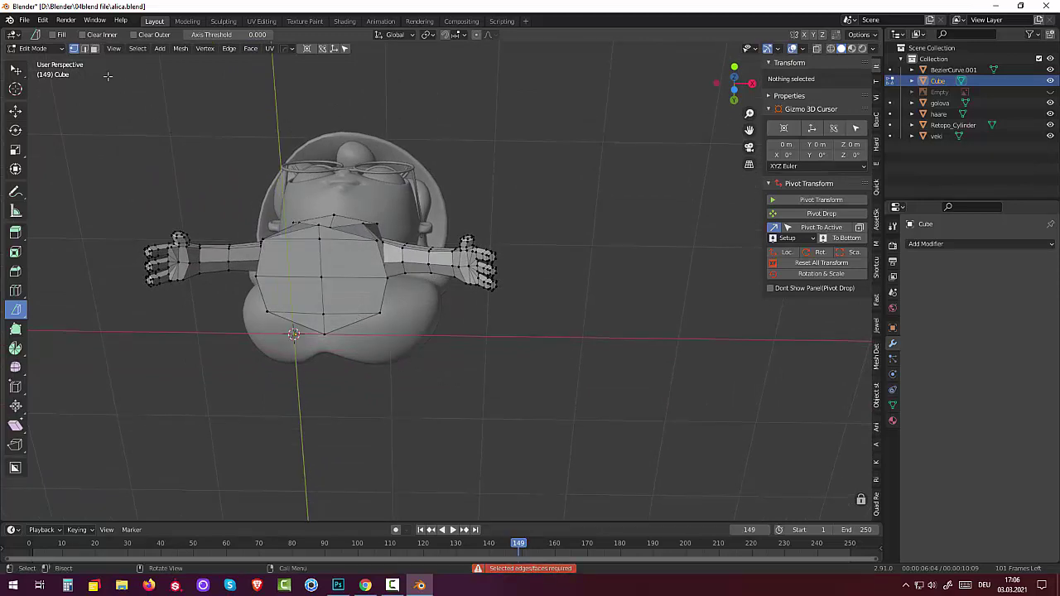
{"action": "left_click", "coordinate": [86, 50]}
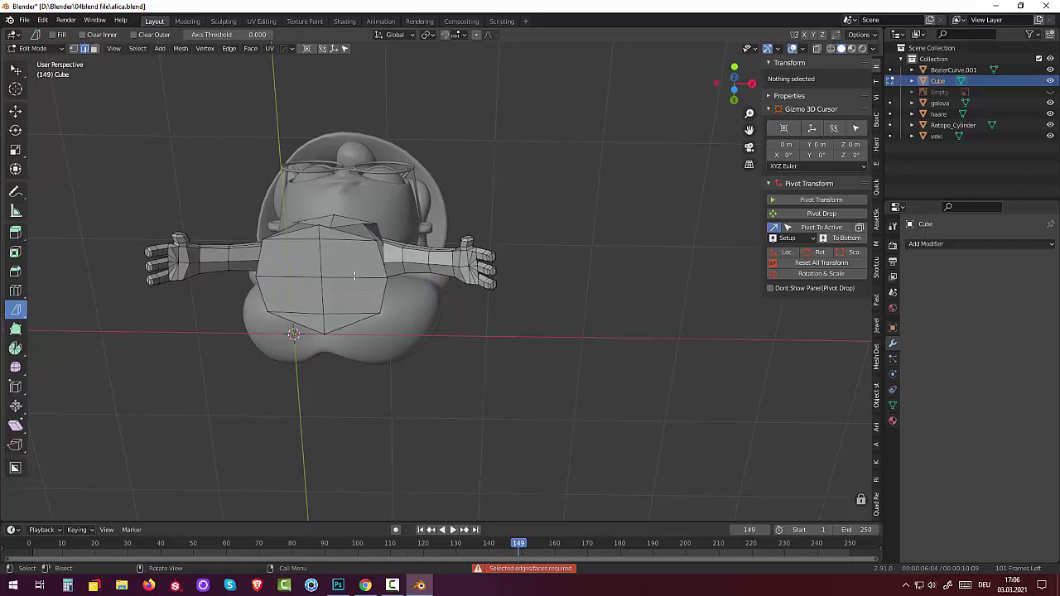
{"action": "left_click", "coordinate": [352, 281]}
{"action": "key", "text": "ctrl+r"}
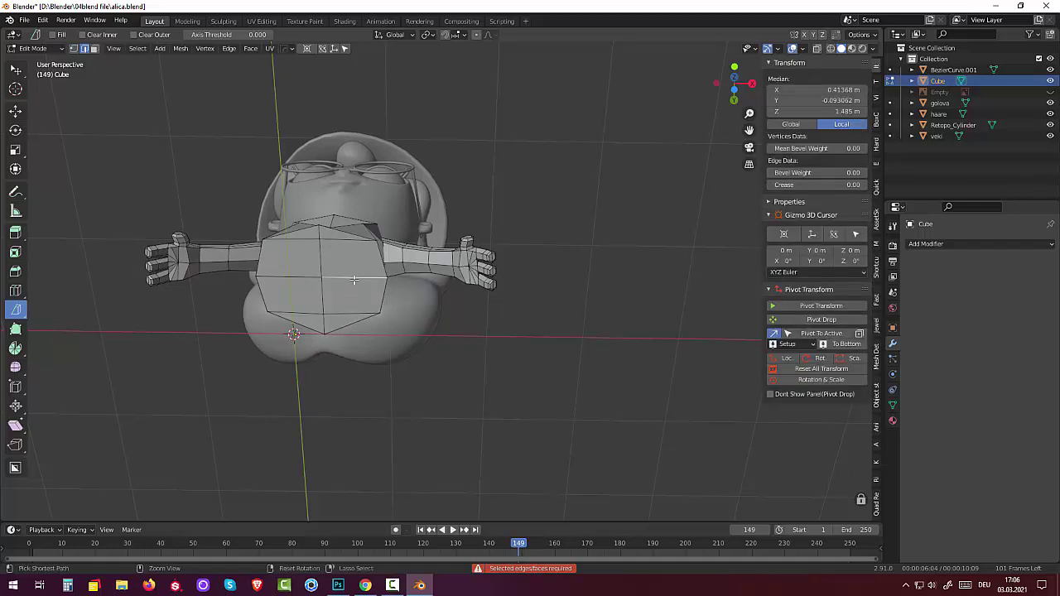
{"action": "left_click", "coordinate": [352, 282]}
{"action": "right_click", "coordinate": [353, 282]}
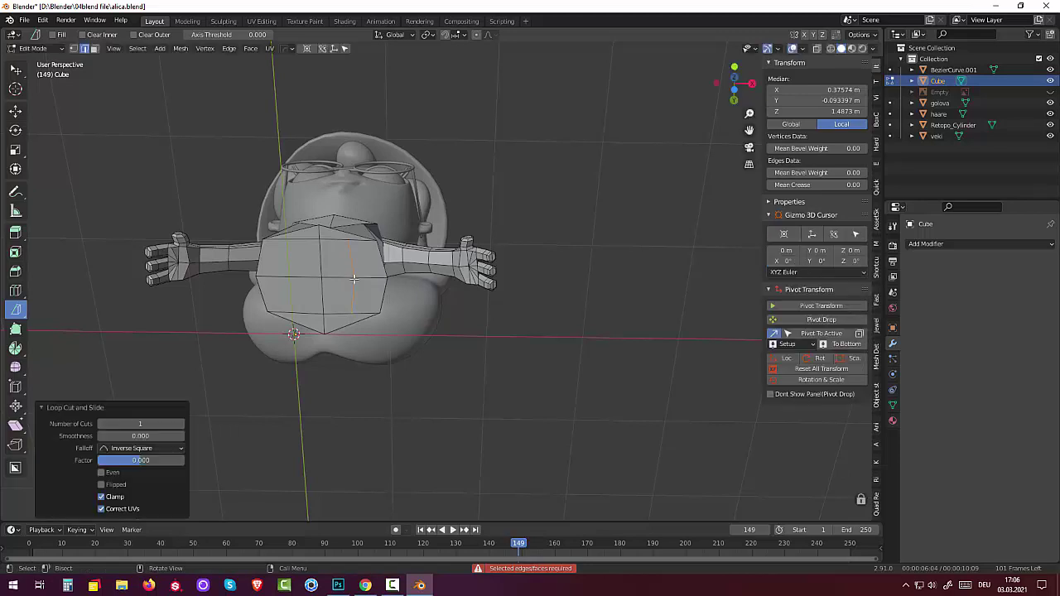
Add a second loop at factor 0, cancel the edge slide, and return to vertex select
{"action": "left_click", "coordinate": [285, 275]}
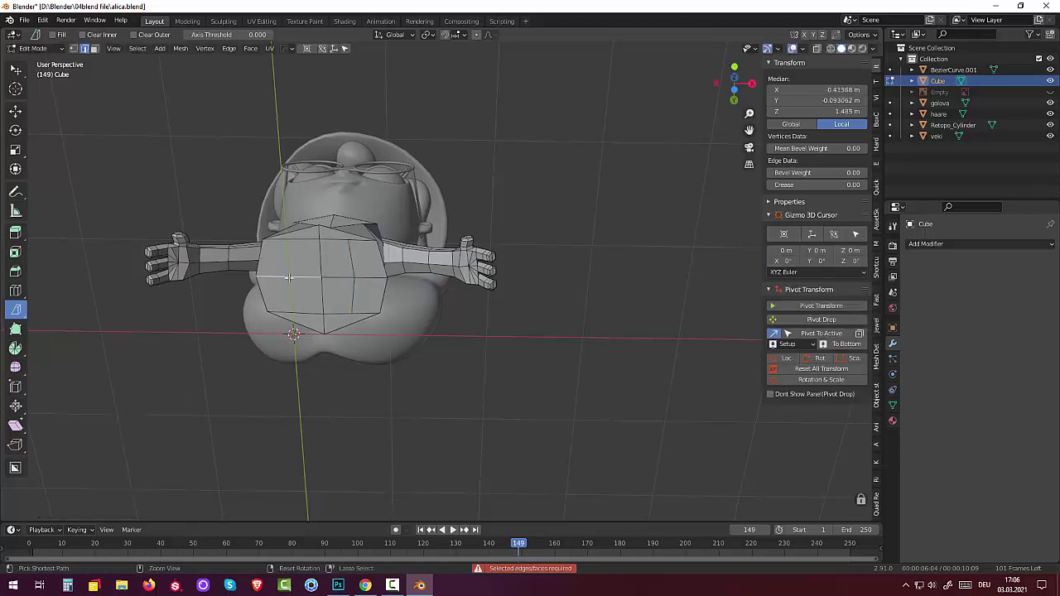
{"action": "key", "text": "g"}
{"action": "key", "text": "g"}
{"action": "right_click", "coordinate": [290, 279]}
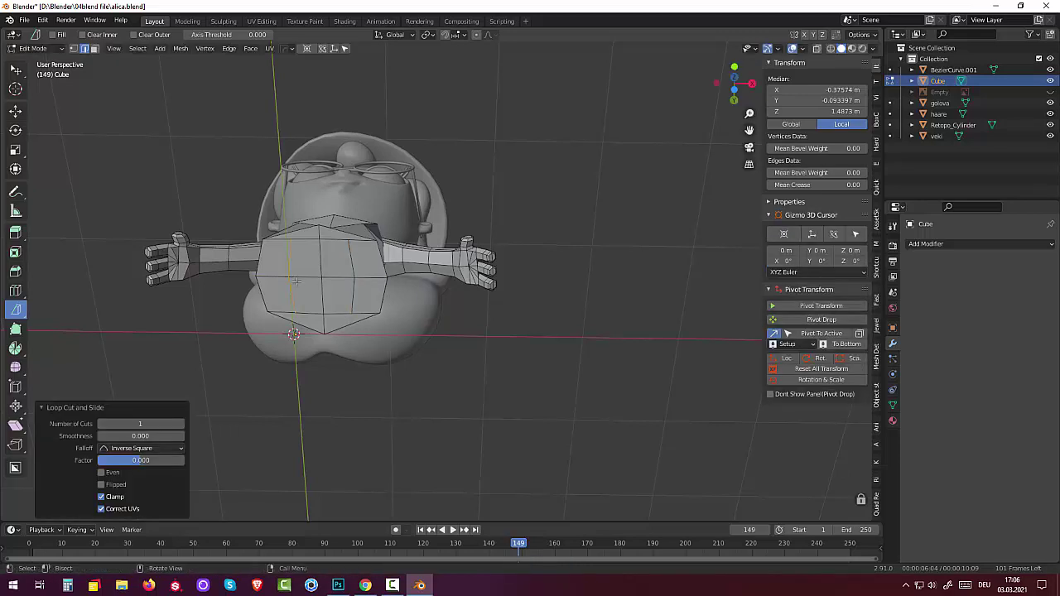
{"action": "left_click", "coordinate": [353, 280]}
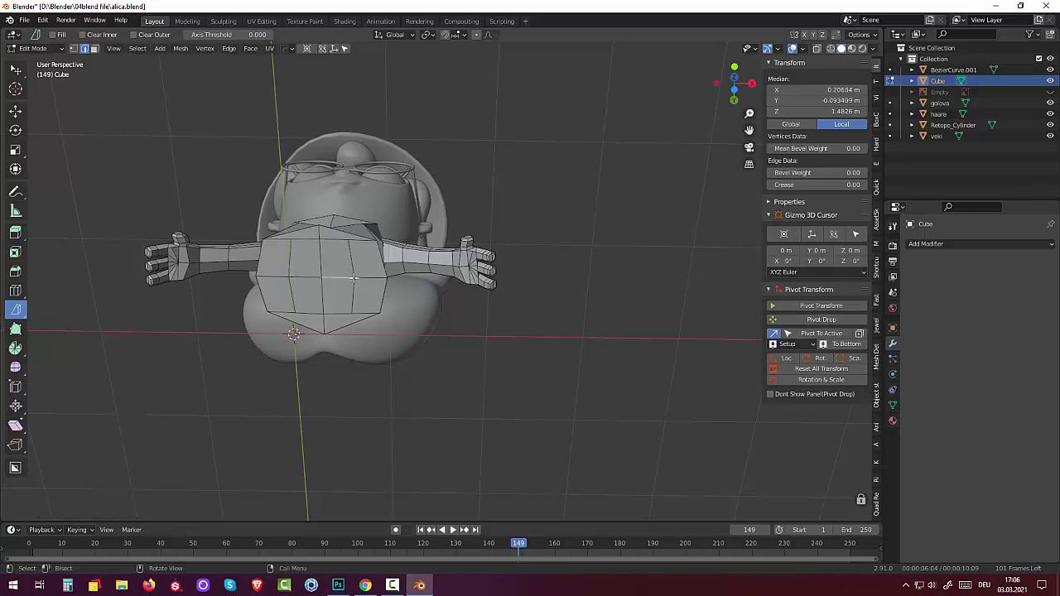
{"action": "left_click", "coordinate": [72, 49]}
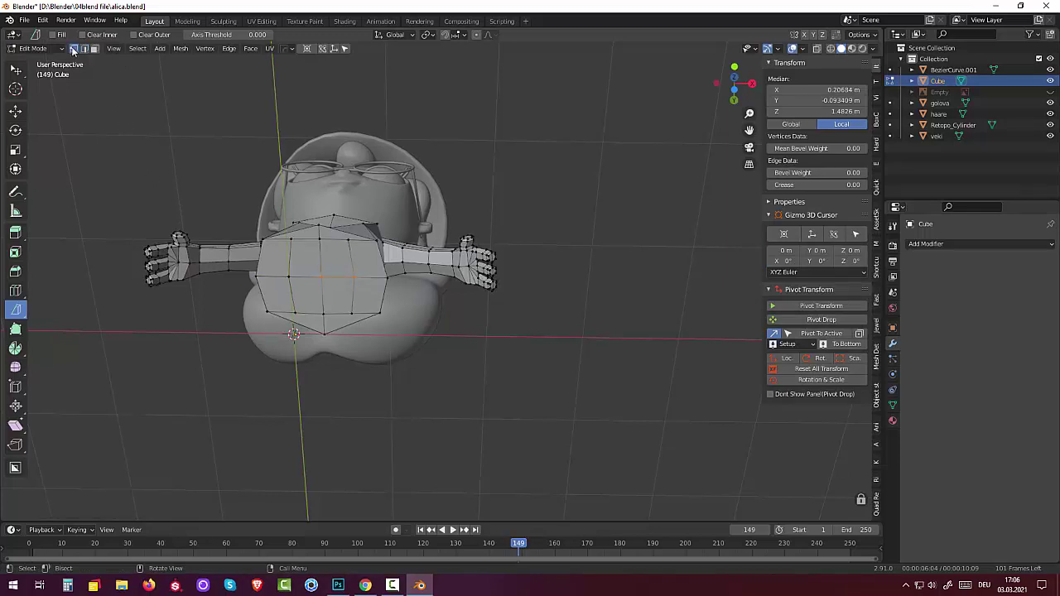
Bevel the selected chest vertices into rounded octagonal patches
{"action": "left_click", "coordinate": [288, 277]}
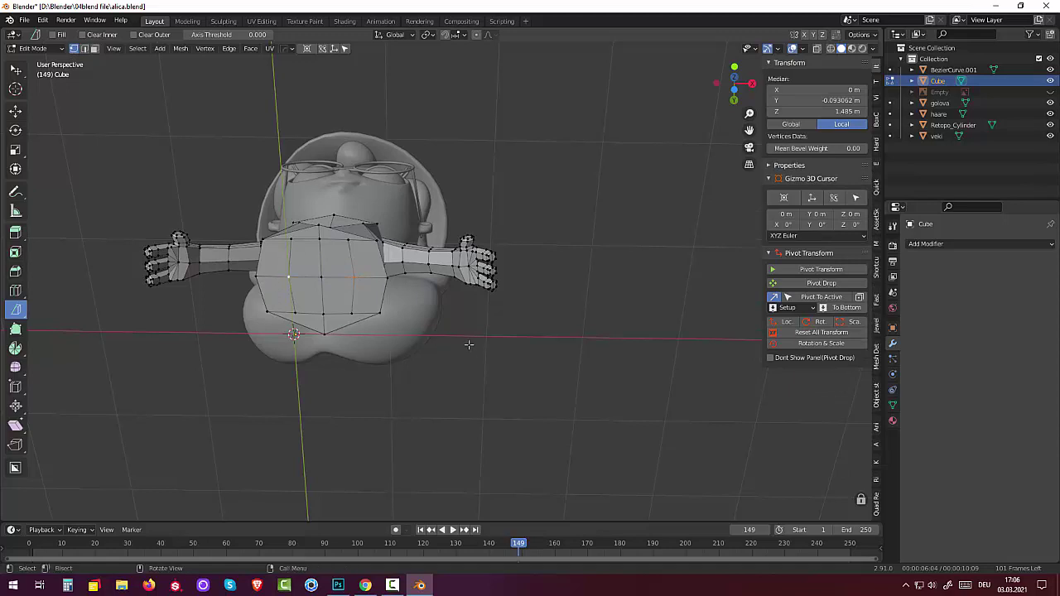
{"action": "key", "text": "ctrl"}
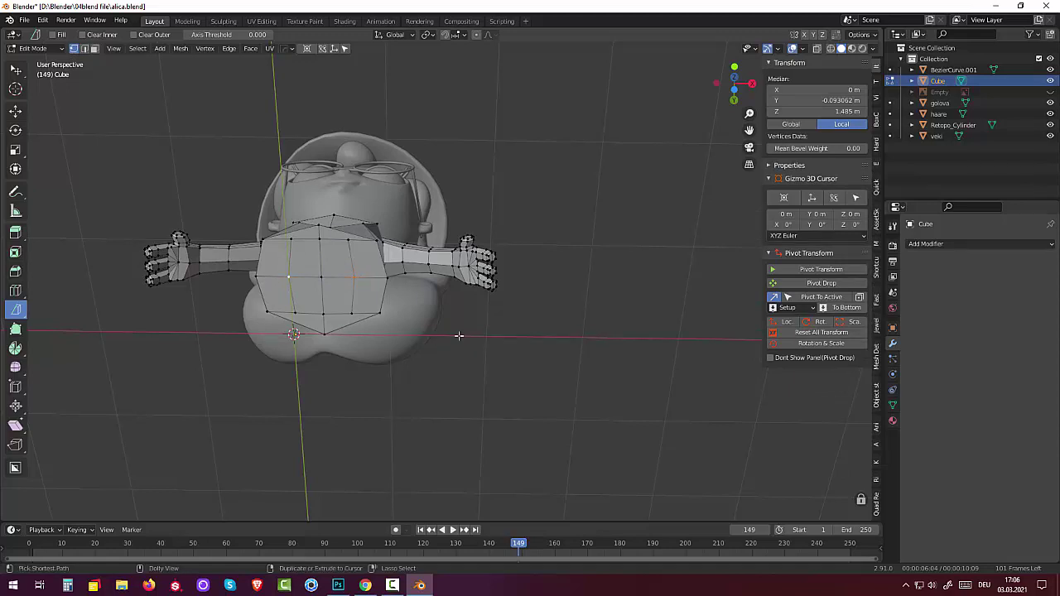
{"action": "key", "text": "ctrl+shift+b"}
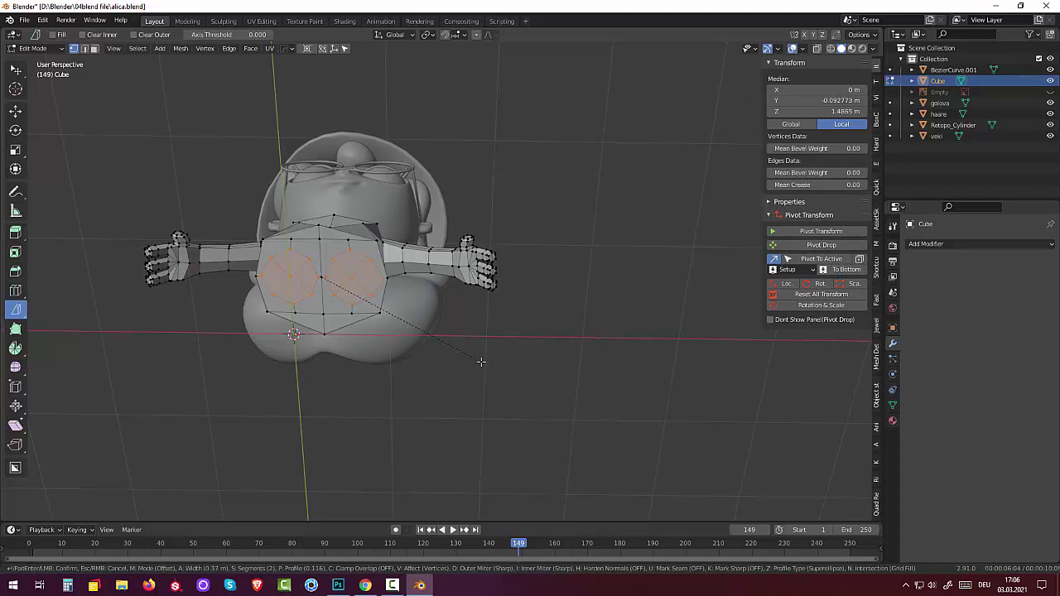
{"action": "left_click", "coordinate": [481, 362]}
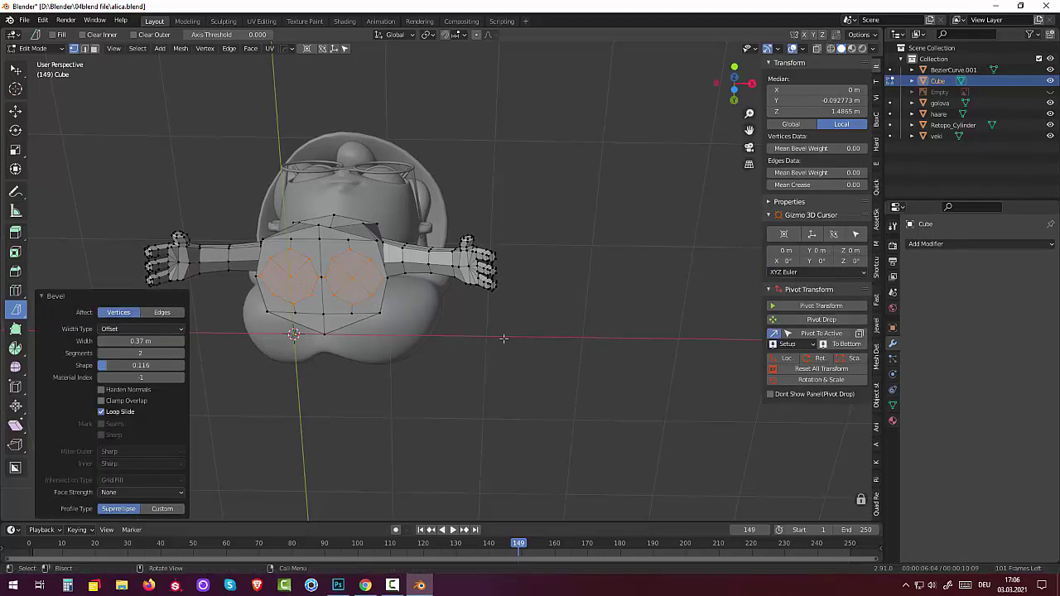
{"action": "mouse_move", "coordinate": [503, 339]}
{"action": "middle_mouse_down"}
{"action": "mouse_move", "coordinate": [516, 317]}
{"action": "mouse_move", "coordinate": [507, 311]}
{"action": "middle_mouse_up"}
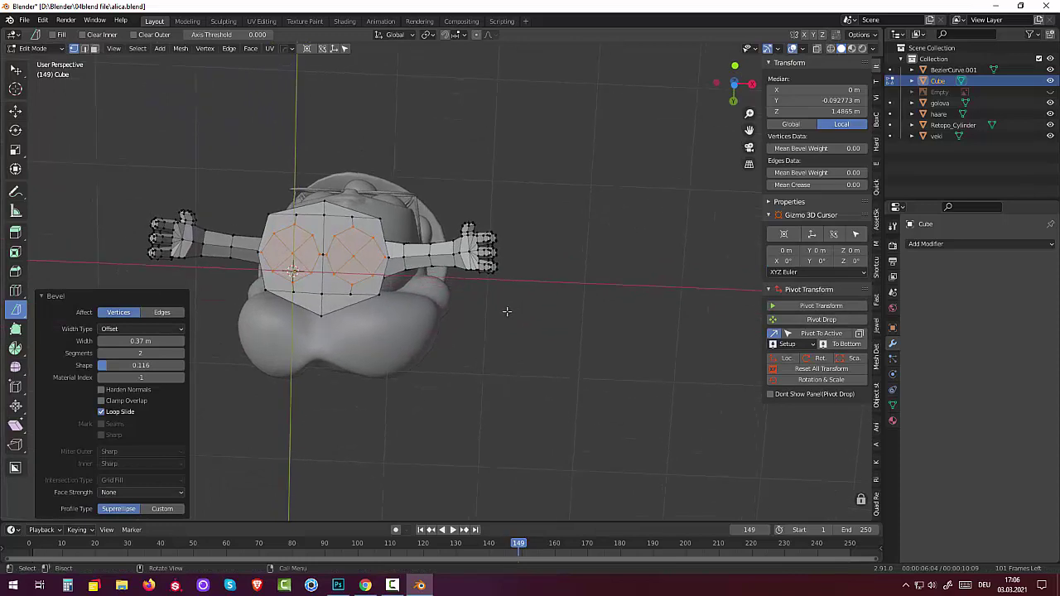
Shrink the two matching chest patch vertices to 0.930 scale
{"action": "left_click", "coordinate": [385, 258]}
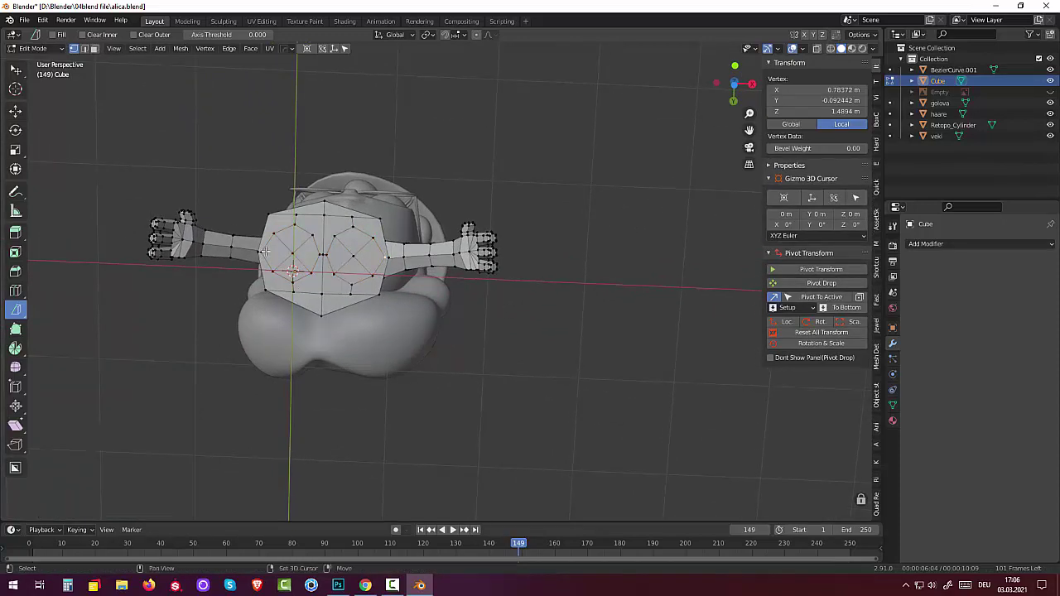
{"action": "left_click", "coordinate": [264, 251], "text": "shift"}
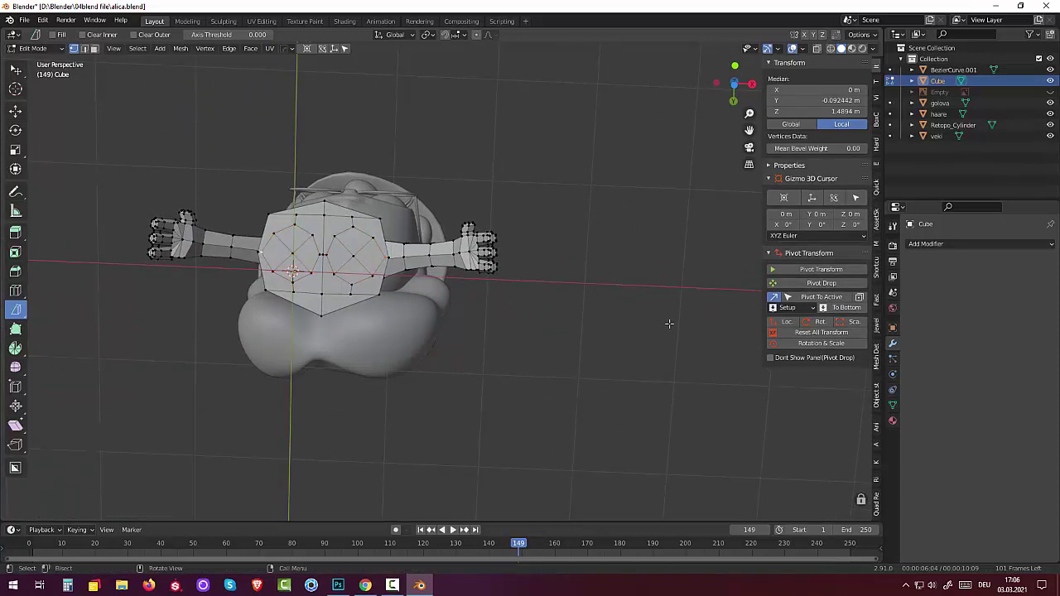
{"action": "key", "text": "s"}
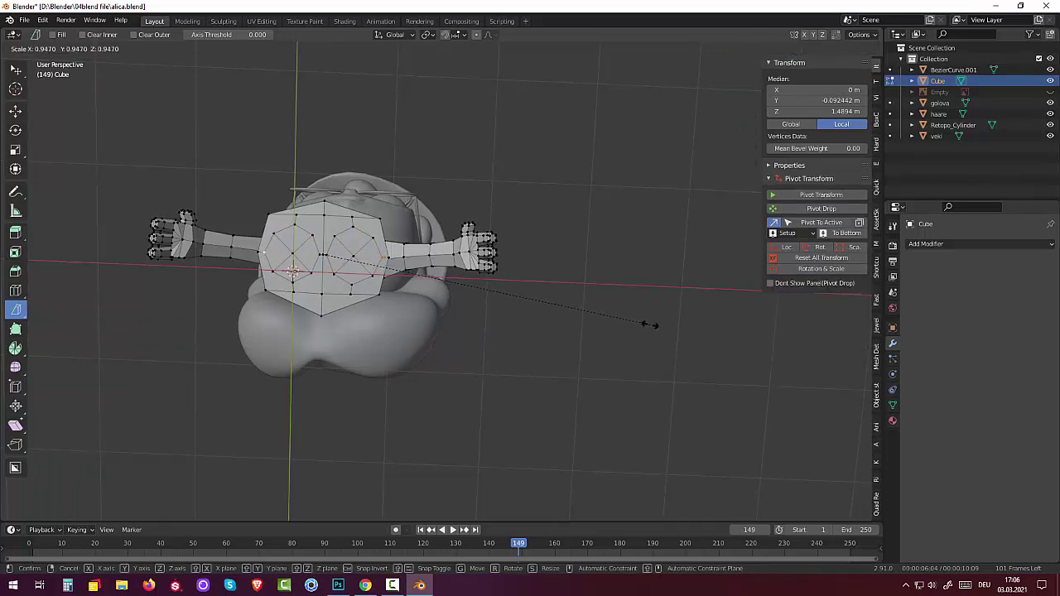
{"action": "left_click", "coordinate": [637, 325]}
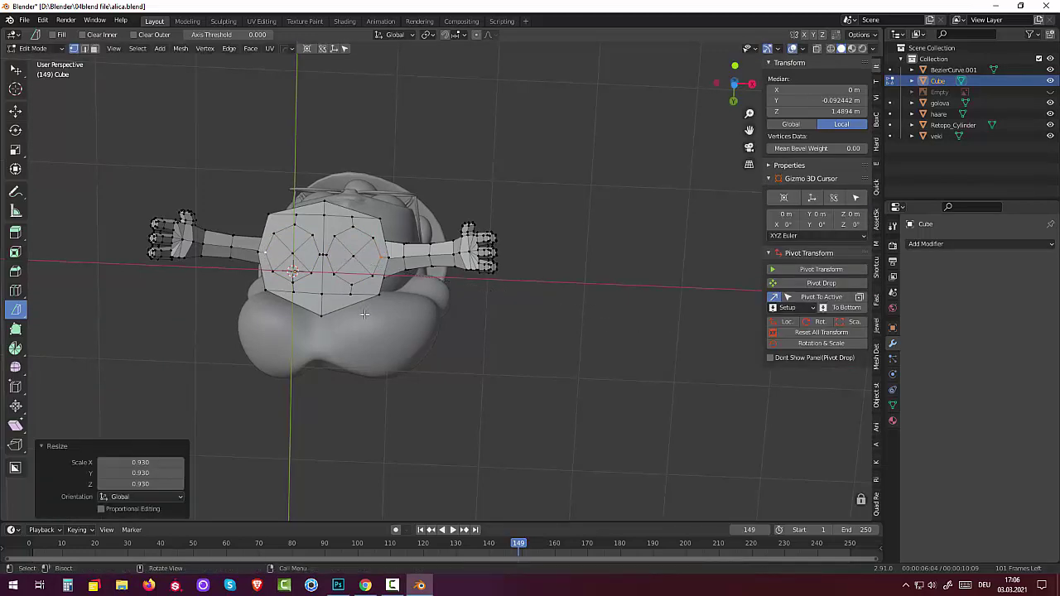
Nudge two individual chest vertices slightly, then clear the selection
{"action": "left_click", "coordinate": [354, 225]}
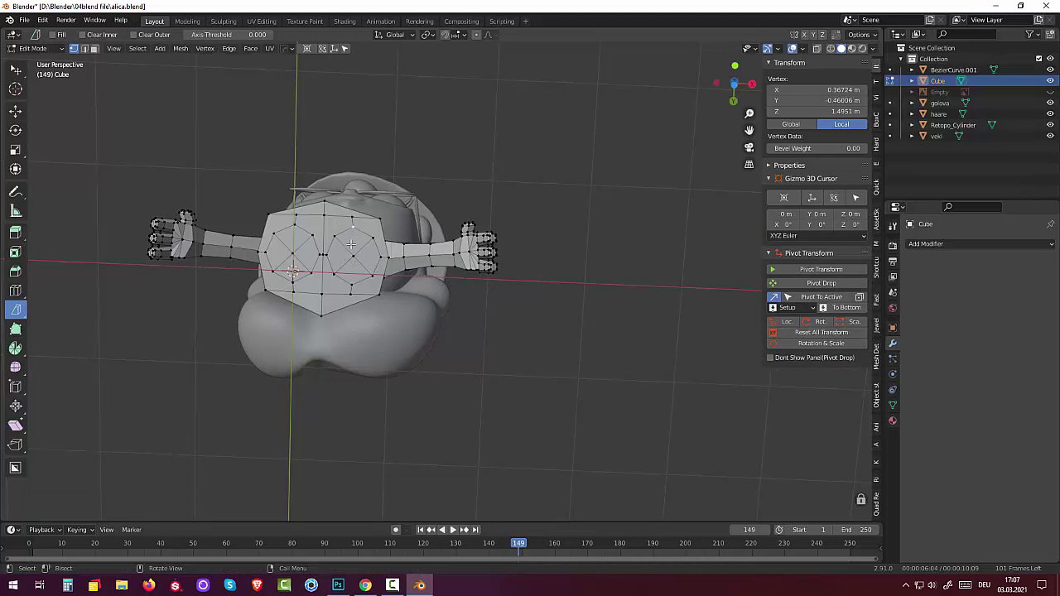
{"action": "key", "text": "g"}
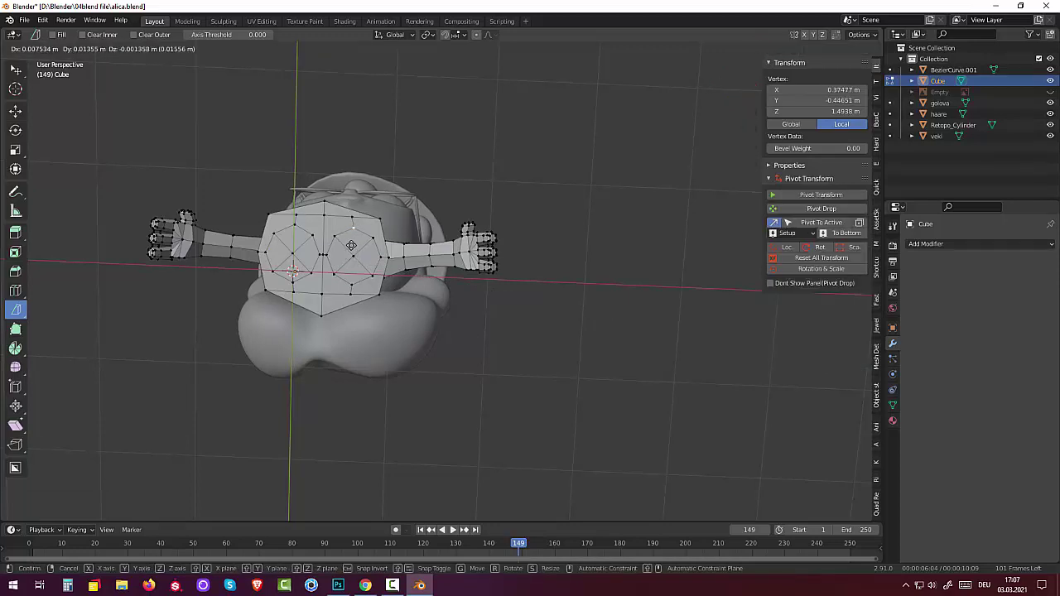
{"action": "left_click", "coordinate": [309, 238]}
{"action": "left_click", "coordinate": [297, 224]}
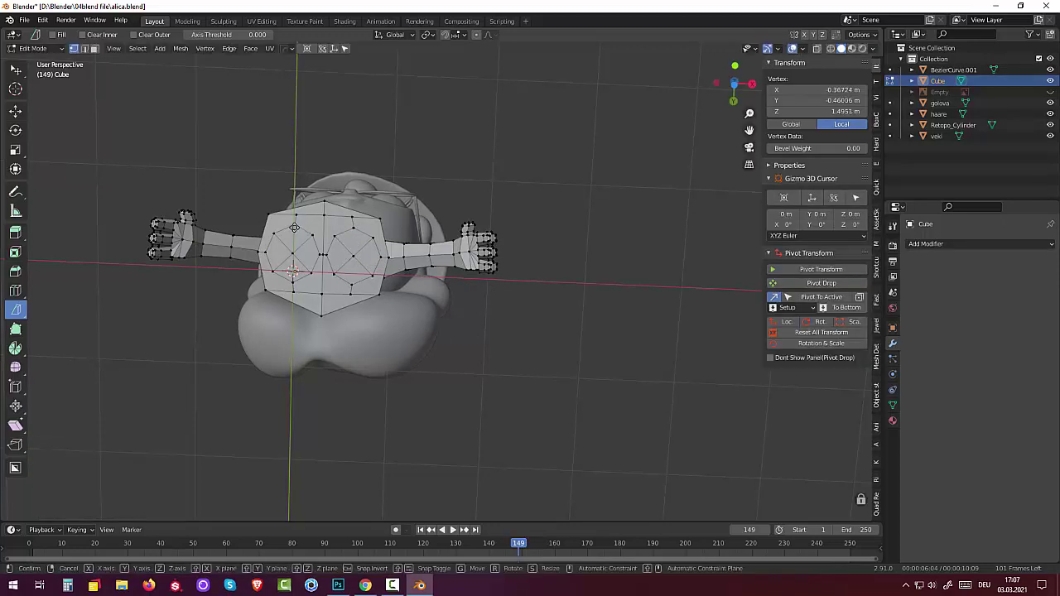
{"action": "key", "text": "g"}
{"action": "left_click", "coordinate": [293, 227]}
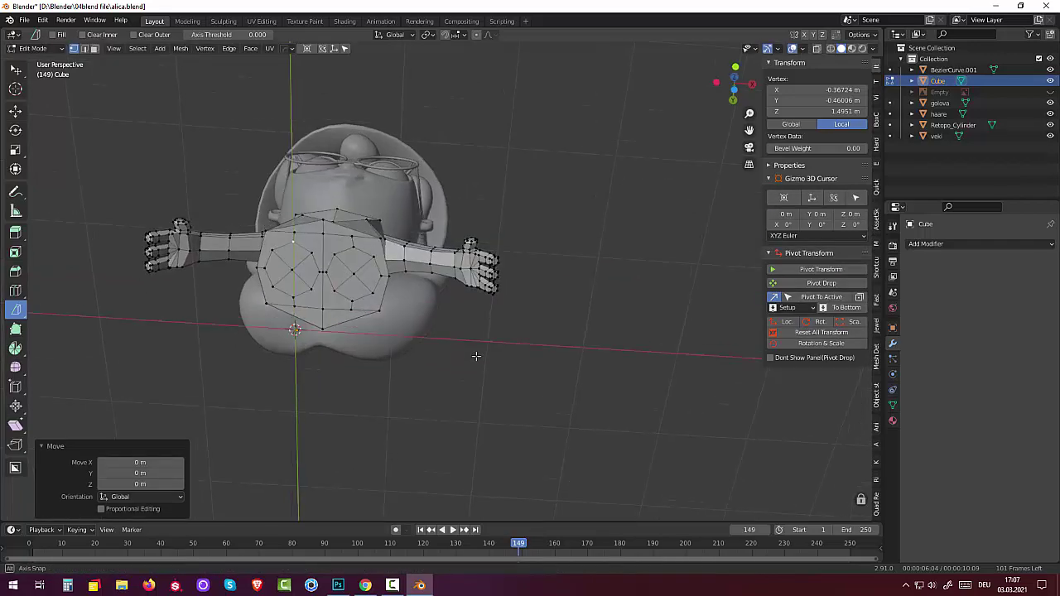
{"action": "mouse_move", "coordinate": [474, 327]}
{"action": "middle_mouse_down"}
{"action": "mouse_move", "coordinate": [476, 418]}
{"action": "mouse_move", "coordinate": [236, 216]}
{"action": "mouse_move", "coordinate": [280, 148]}
{"action": "middle_mouse_up"}
{"action": "key", "text": "alt+a"}
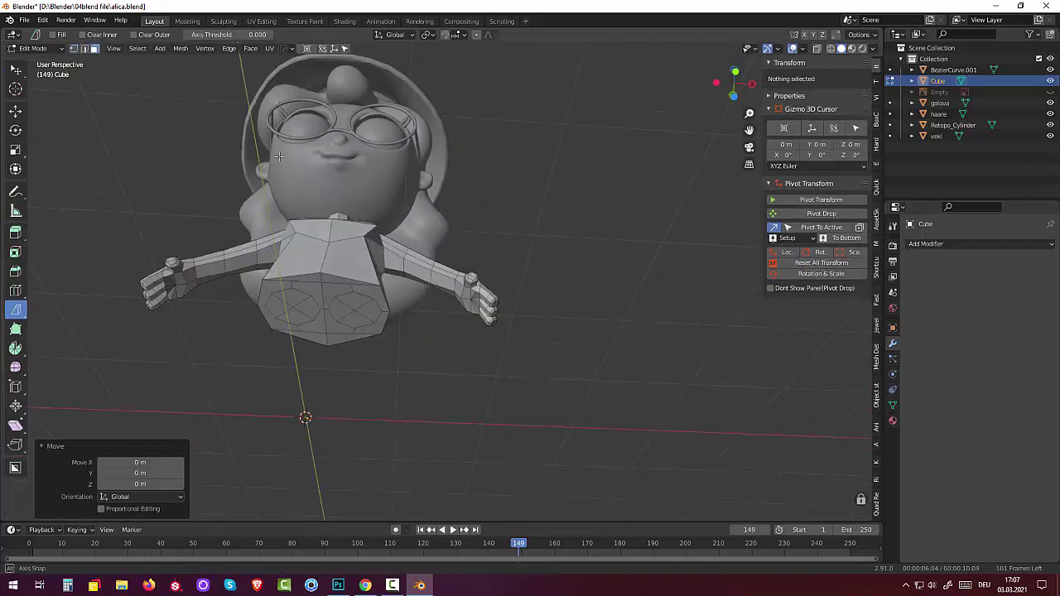
{"action": "left_click", "coordinate": [348, 287]}
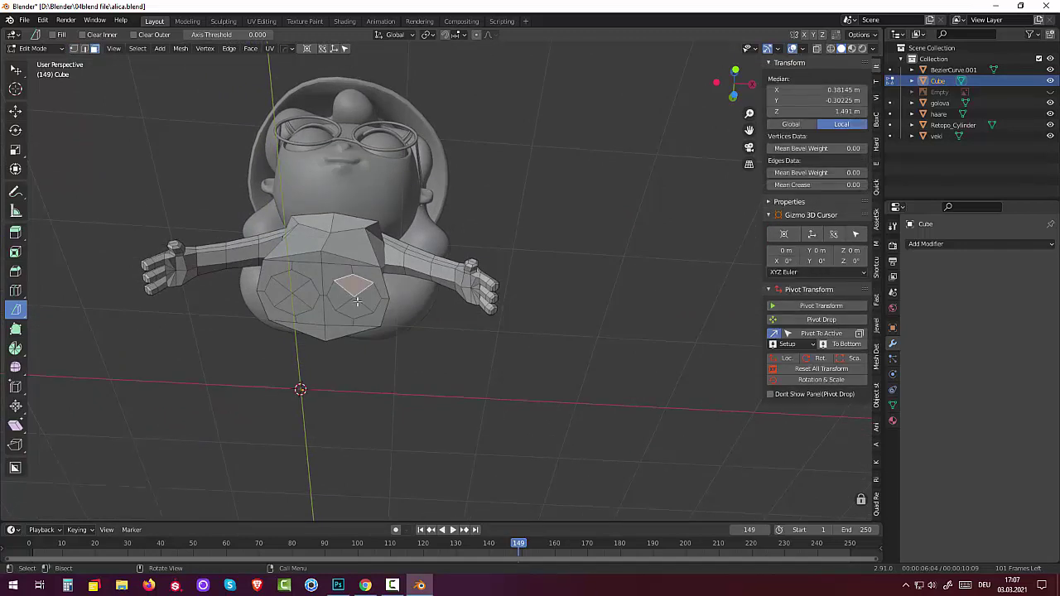
{"action": "left_click_drag", "start_coordinate": [348, 300], "coordinate": [282, 296]}
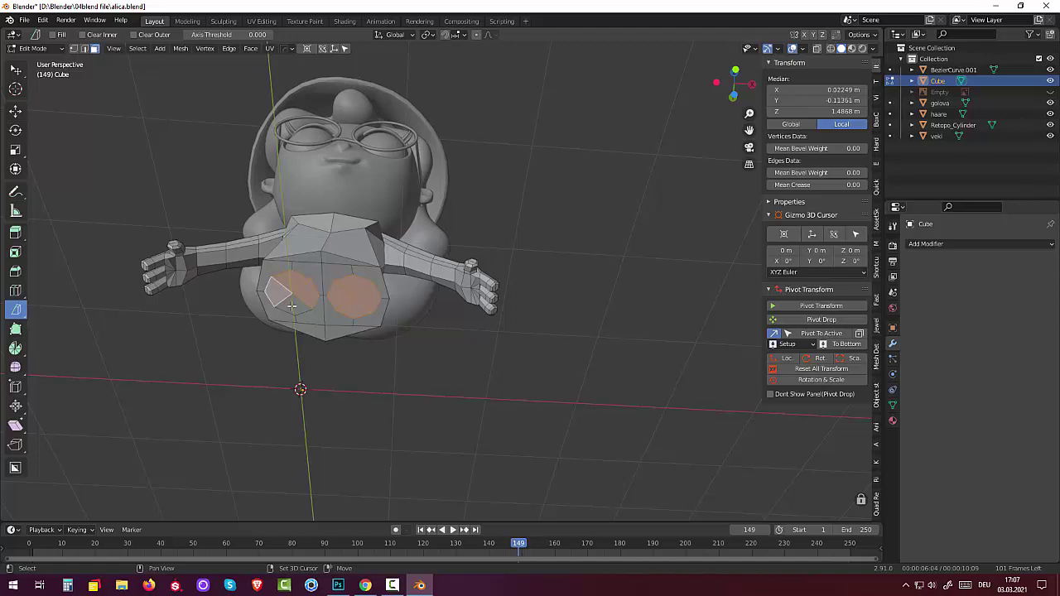
{"action": "middle_click_drag", "start_coordinate": [318, 329], "coordinate": [404, 453]}
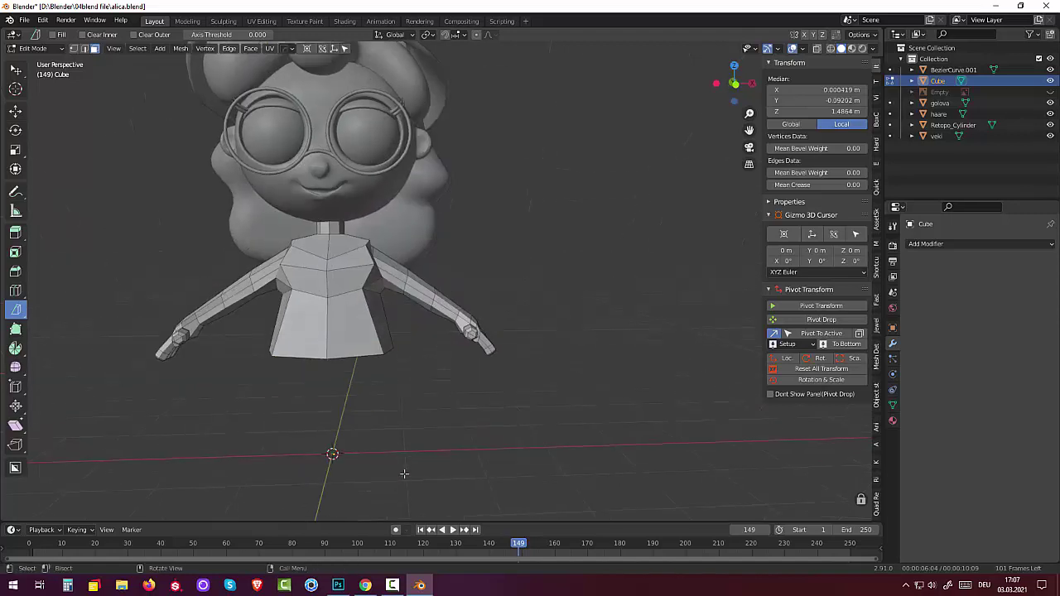
{"action": "key", "text": "e"}
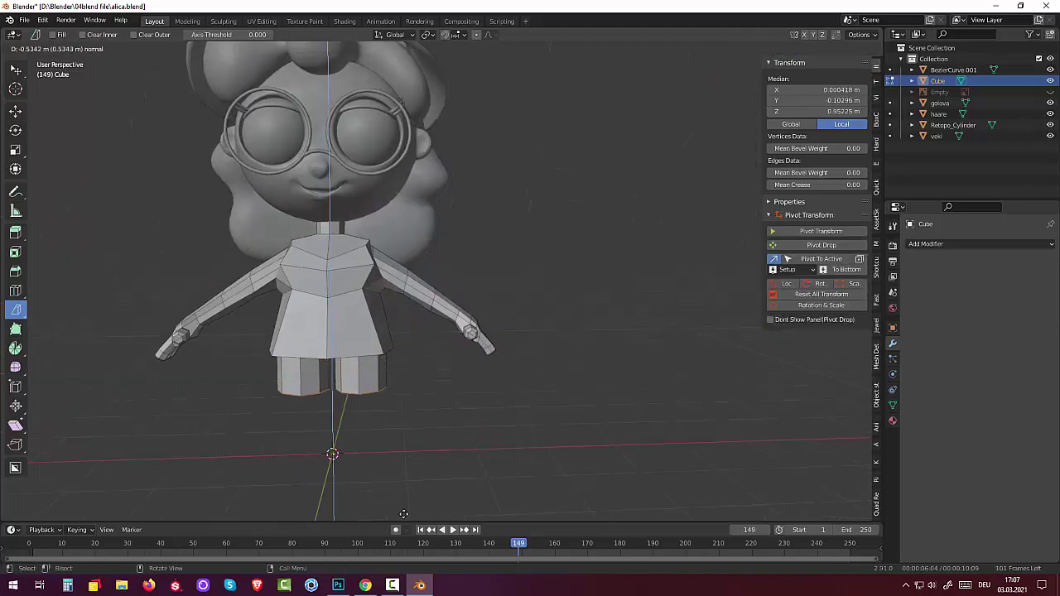
{"action": "left_click", "coordinate": [402, 516]}
{"action": "middle_click_drag", "start_coordinate": [469, 450], "coordinate": [452, 452]}
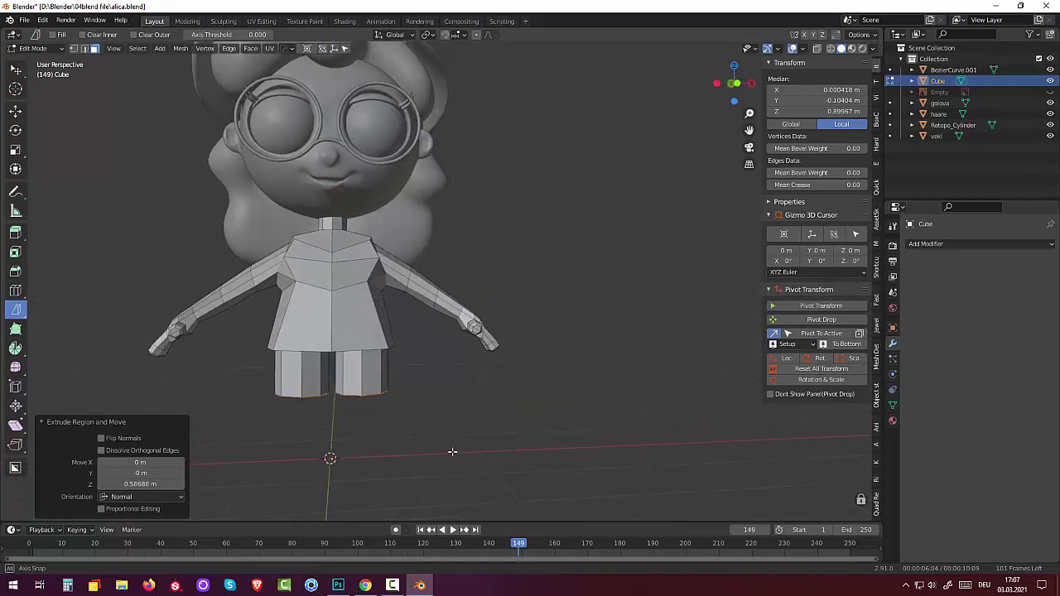
{"action": "mouse_move", "coordinate": [452, 451]}
{"action": "middle_mouse_down"}
{"action": "mouse_move", "coordinate": [440, 455]}
{"action": "mouse_move", "coordinate": [448, 321]}
{"action": "middle_mouse_up"}
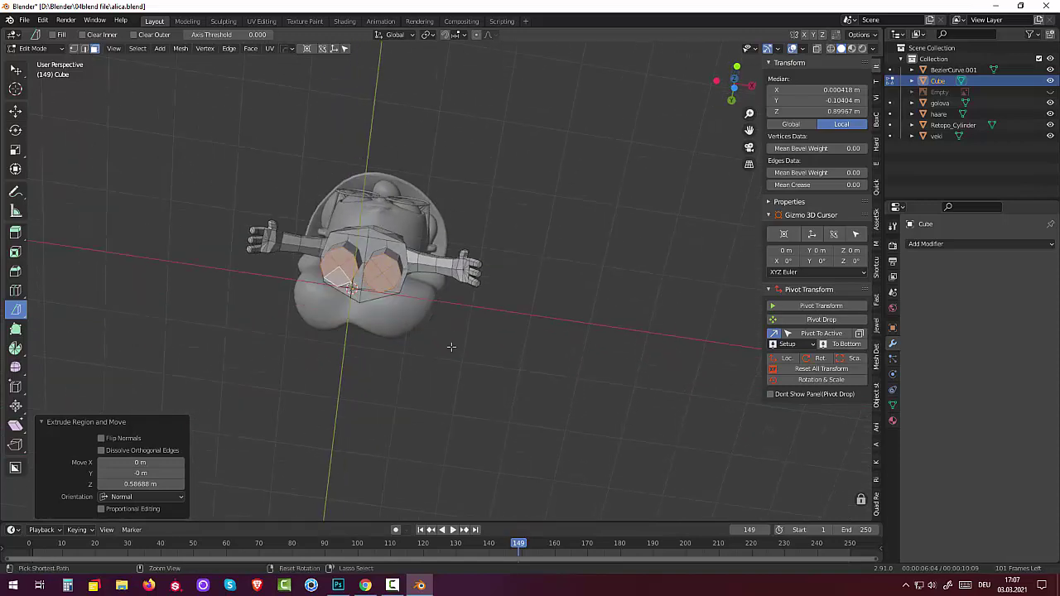
{"action": "key", "text": "ctrl+z"}
{"action": "key", "text": "ctrl+z"}
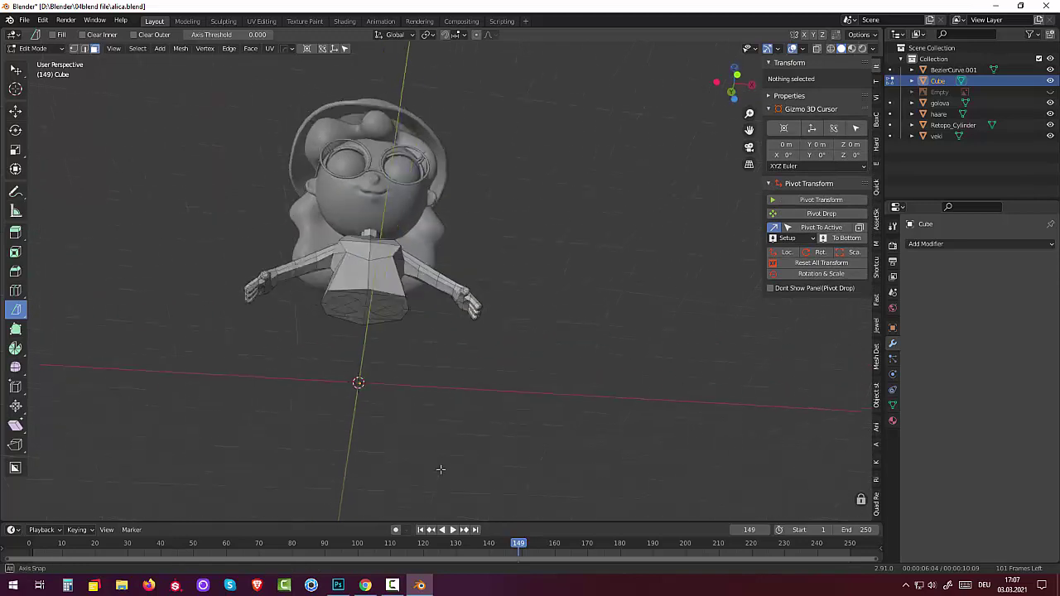
{"action": "middle_click_drag", "start_coordinate": [431, 402], "coordinate": [433, 505]}
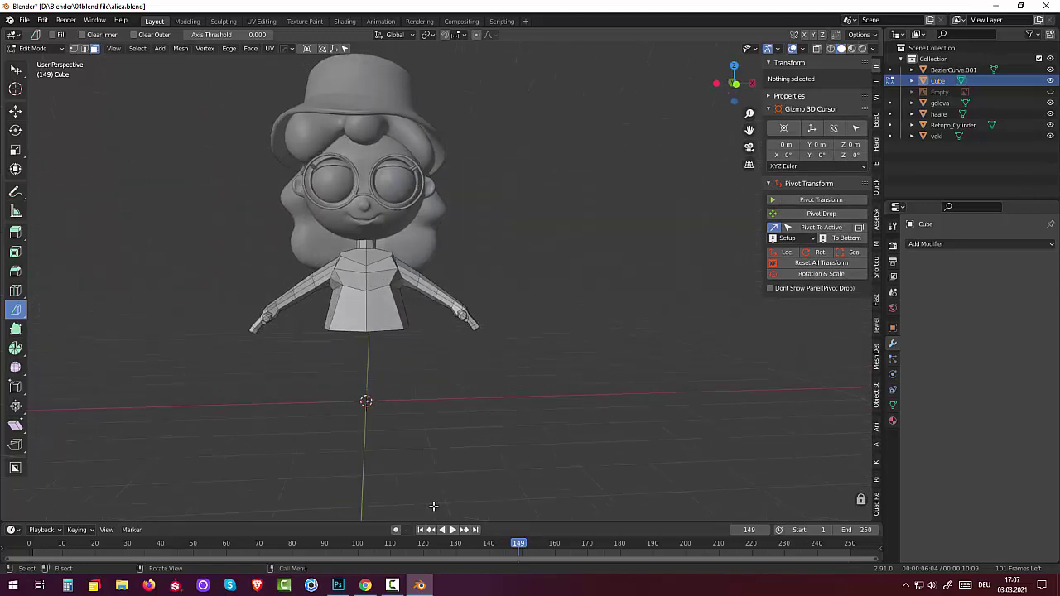
In front orthographic view, hide the golova, haare and veki objects in the Outliner
{"action": "left_click", "coordinate": [74, 48]}
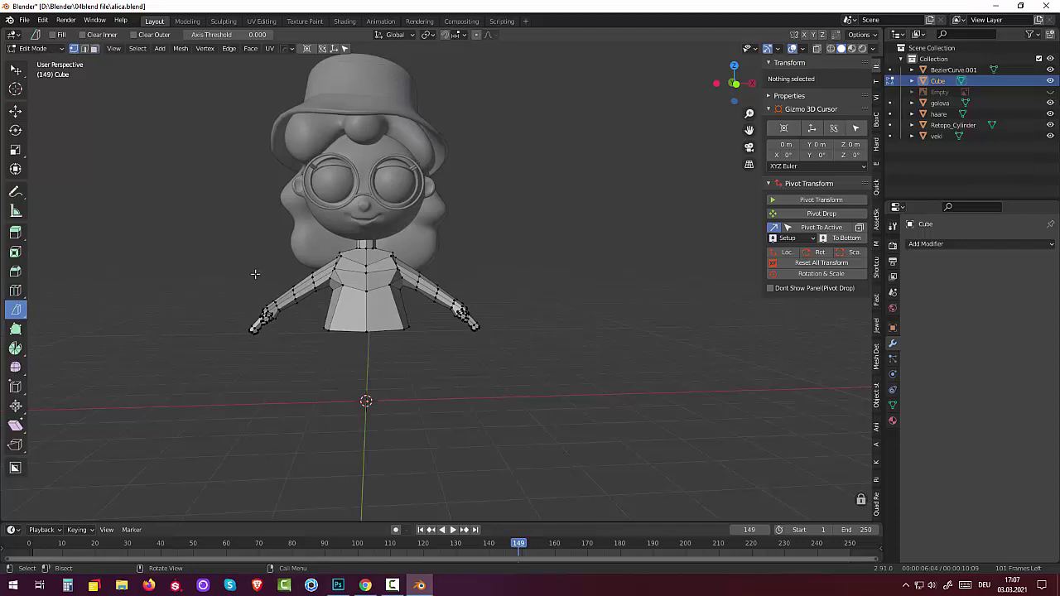
{"action": "key", "text": "KP_1"}
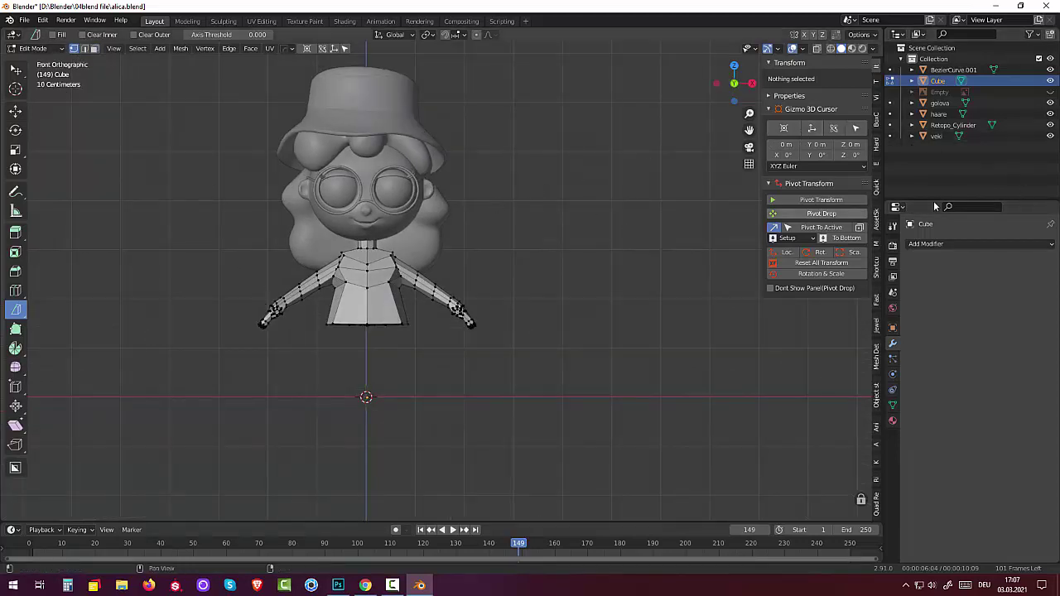
{"action": "left_click", "coordinate": [1050, 103]}
{"action": "left_click", "coordinate": [1049, 103]}
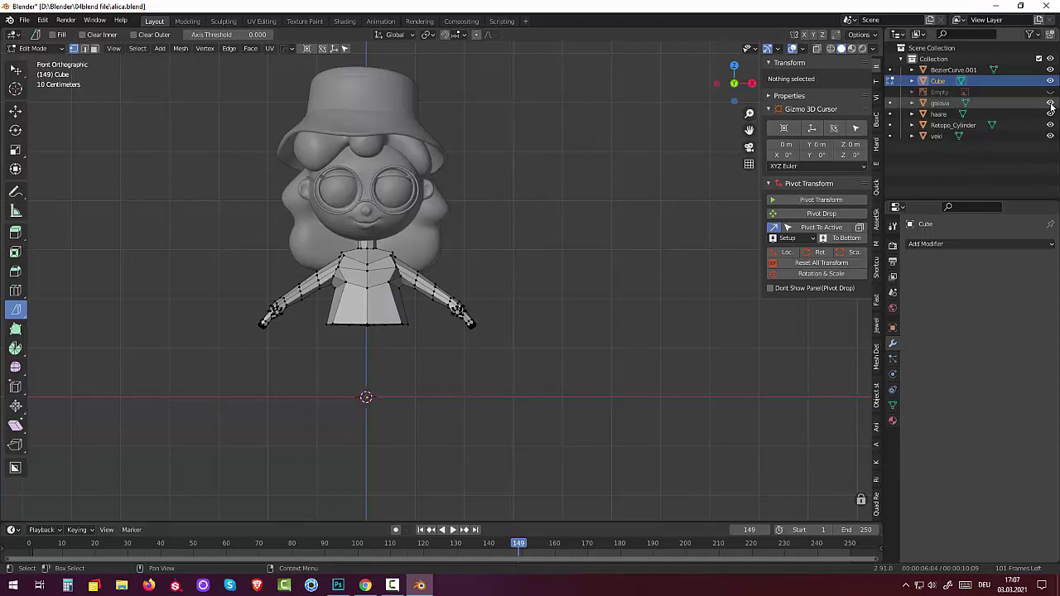
{"action": "left_click", "coordinate": [1050, 104]}
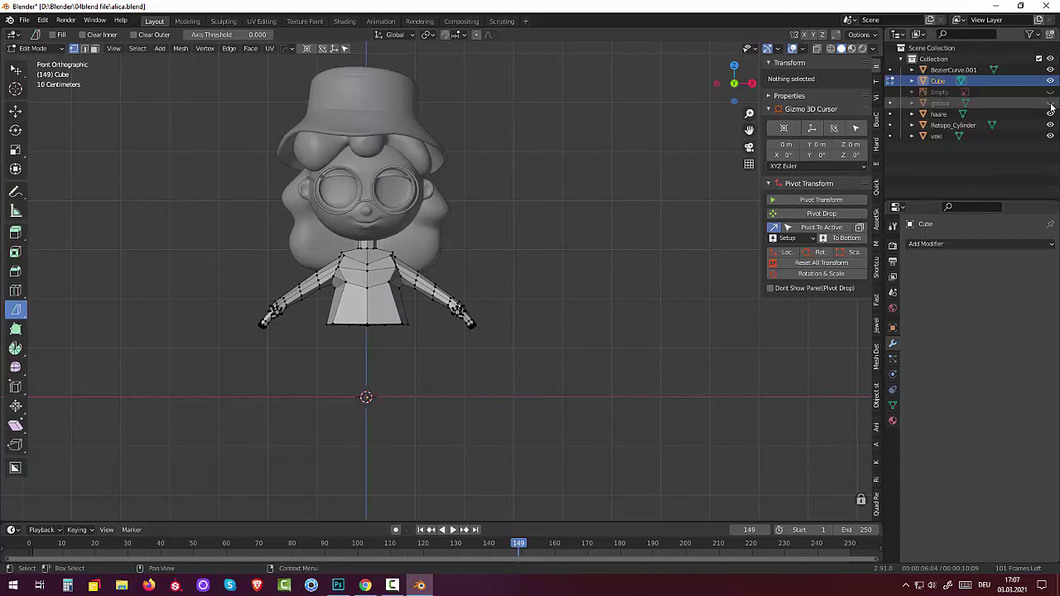
{"action": "left_click", "coordinate": [1050, 115]}
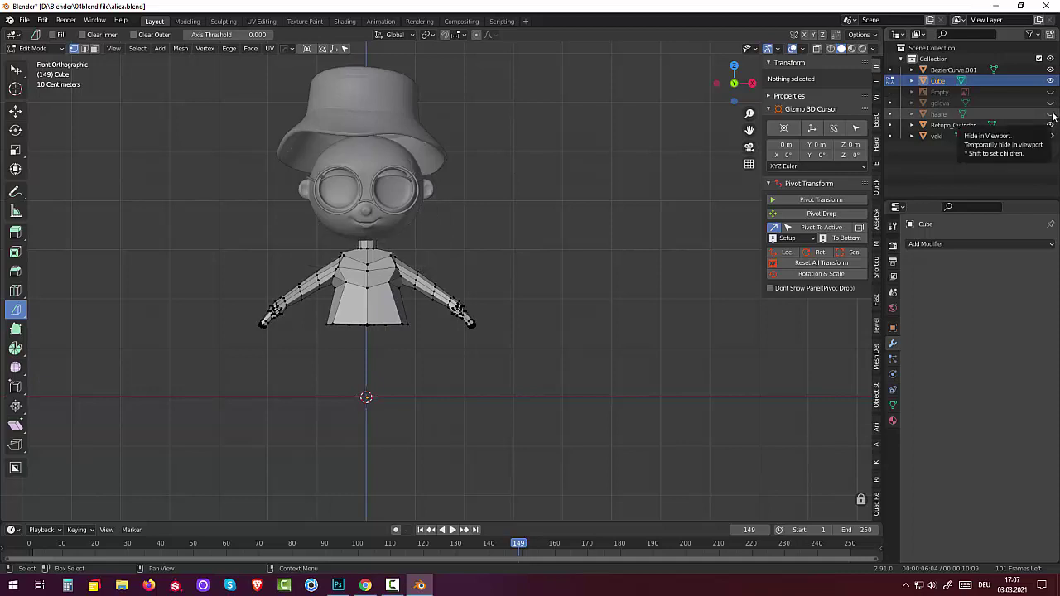
{"action": "left_click", "coordinate": [1051, 82]}
{"action": "left_click", "coordinate": [1049, 82]}
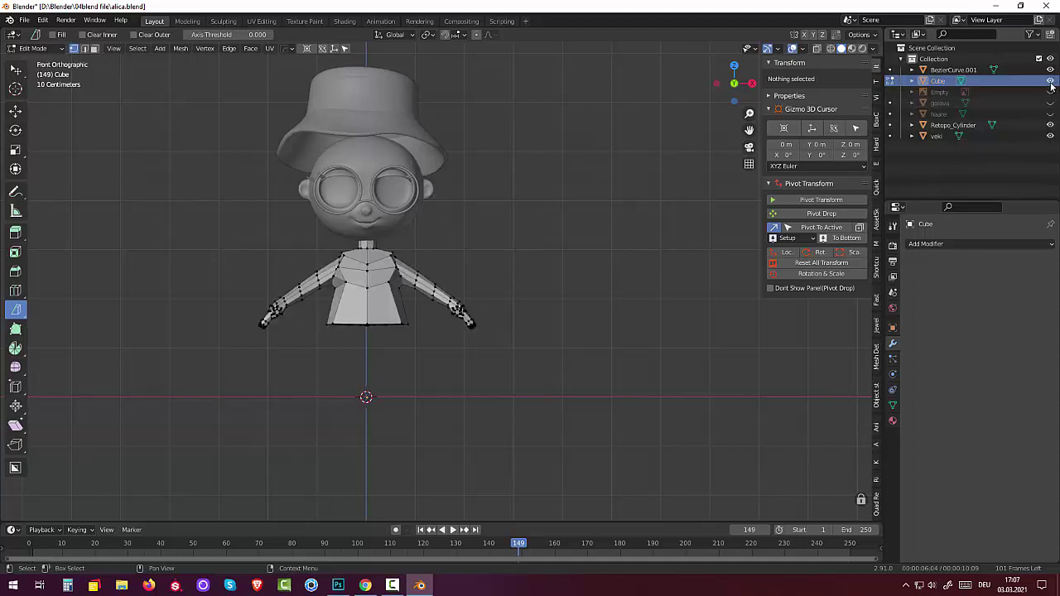
{"action": "left_click", "coordinate": [1050, 136]}
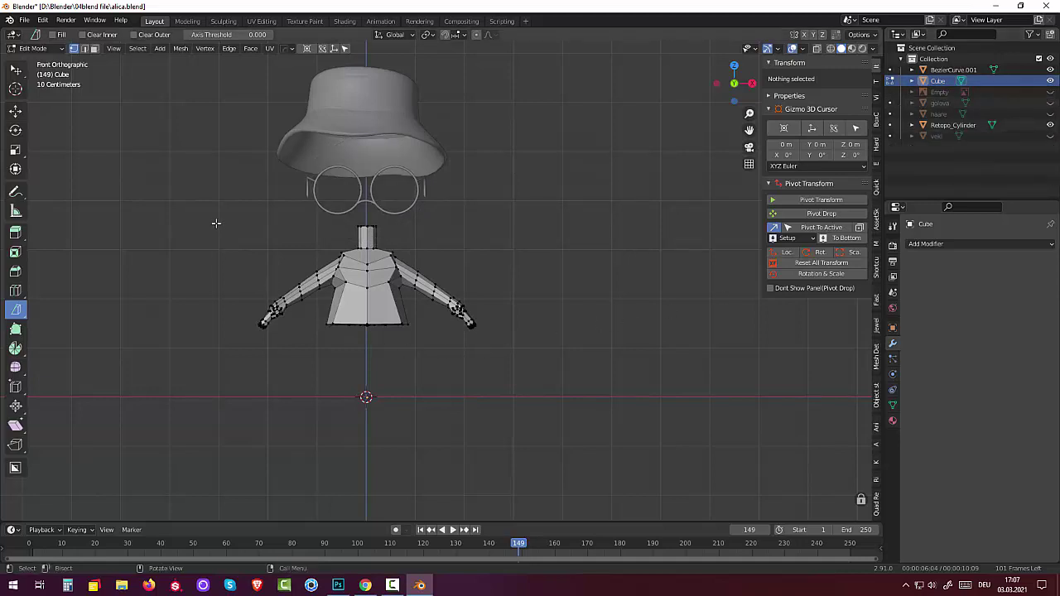
With X-ray on, box-select the body mesh's left half and delete its edges
{"action": "left_click", "coordinate": [816, 48]}
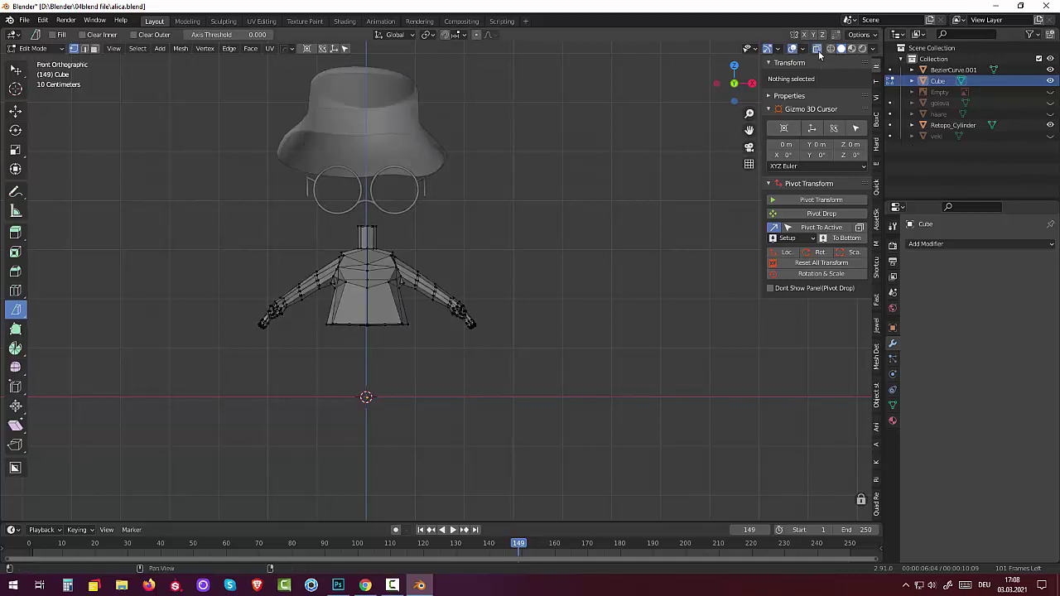
{"action": "key", "text": "ctrl+b"}
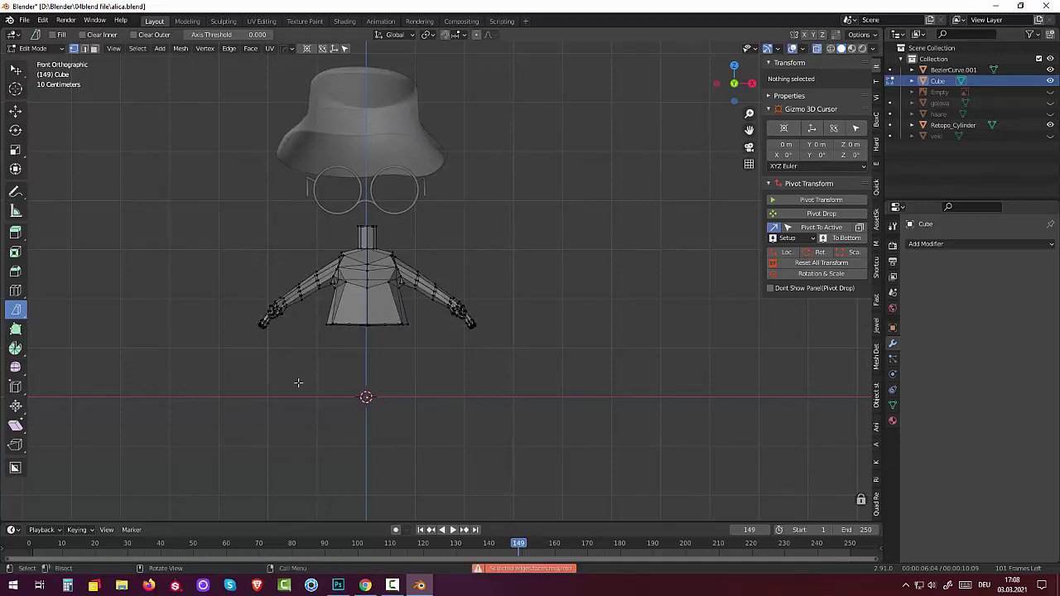
{"action": "key", "text": "b"}
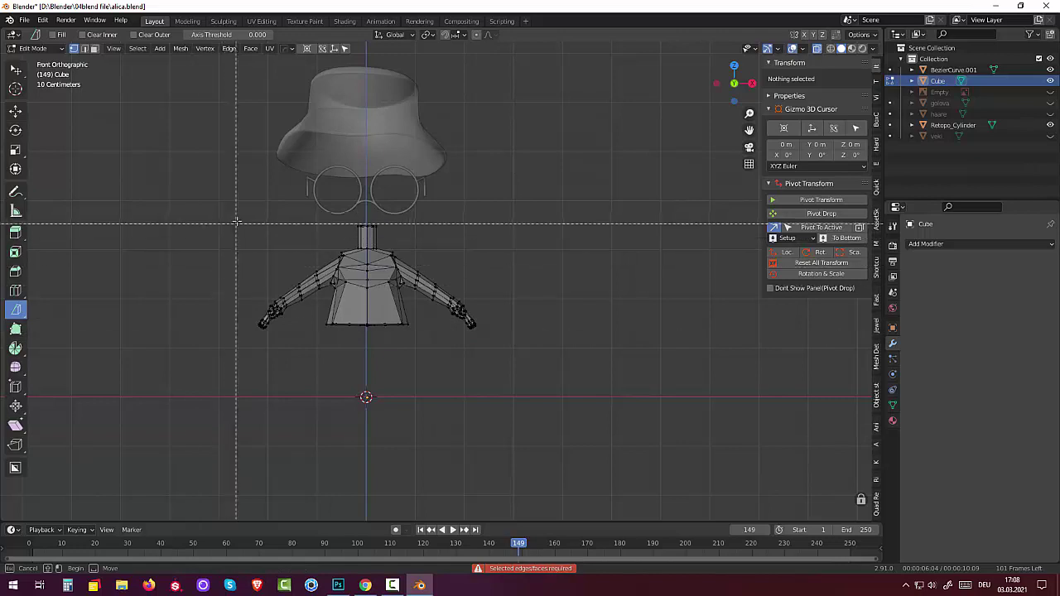
{"action": "mouse_move", "coordinate": [237, 219]}
{"action": "left_mouse_down"}
{"action": "mouse_move", "coordinate": [312, 430]}
{"action": "mouse_move", "coordinate": [367, 450]}
{"action": "left_mouse_up"}
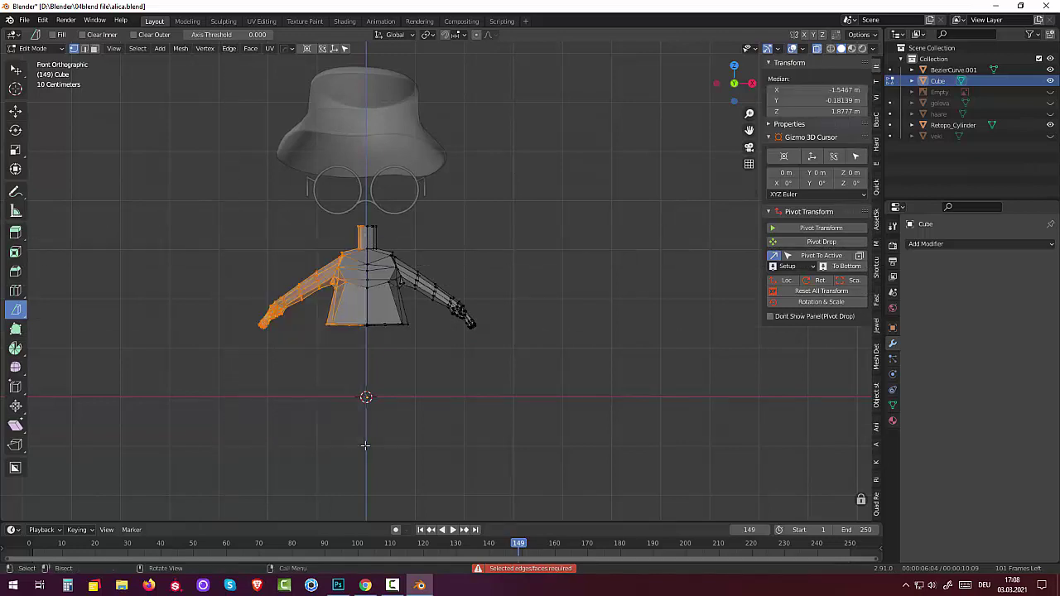
{"action": "key", "text": "x"}
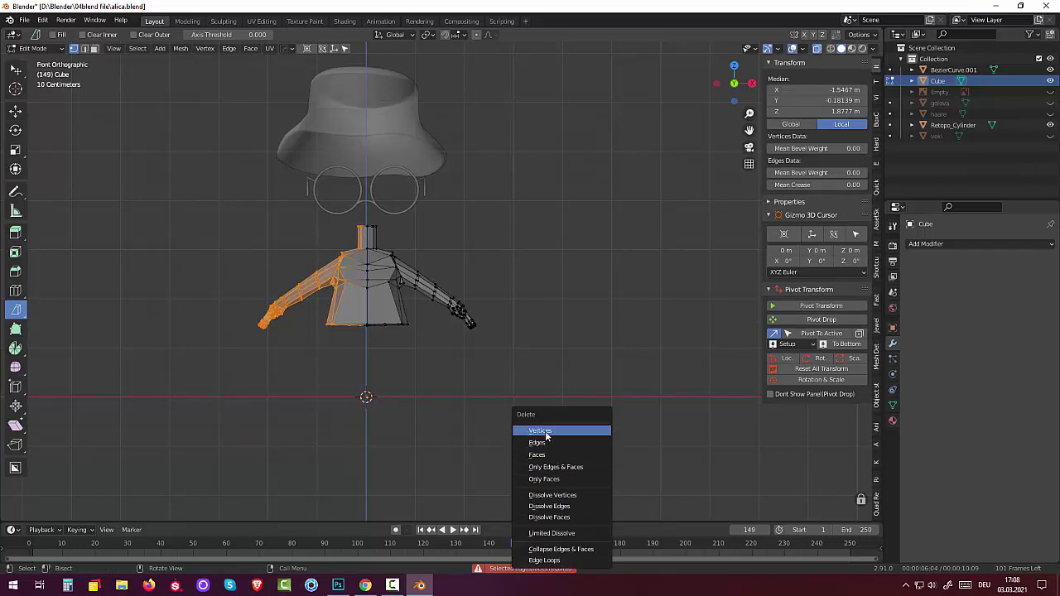
{"action": "left_click", "coordinate": [545, 432]}
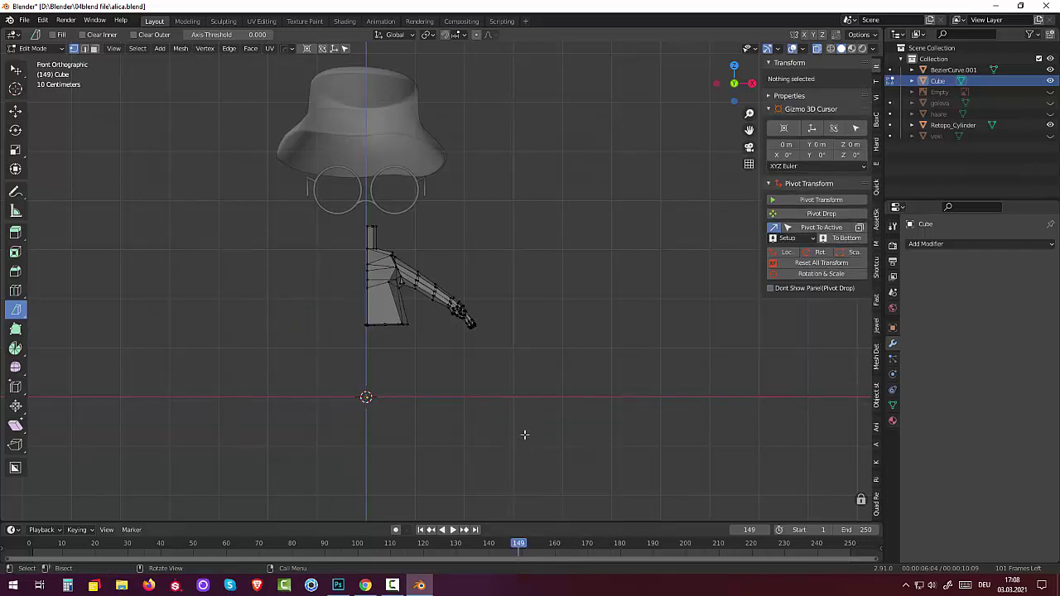
{"action": "scroll", "coordinate": [522, 432], "scroll_direction": "up", "scroll_amount": 2}
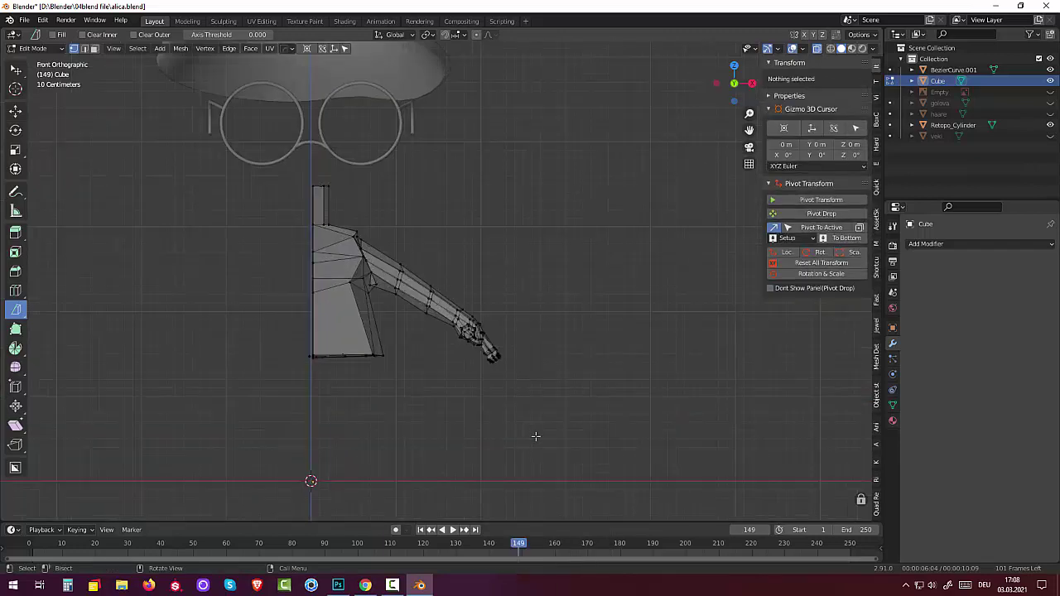
Delete the stray vertex at the bottom of the halved torso
{"action": "middle_click_drag", "start_coordinate": [536, 436], "coordinate": [553, 454]}
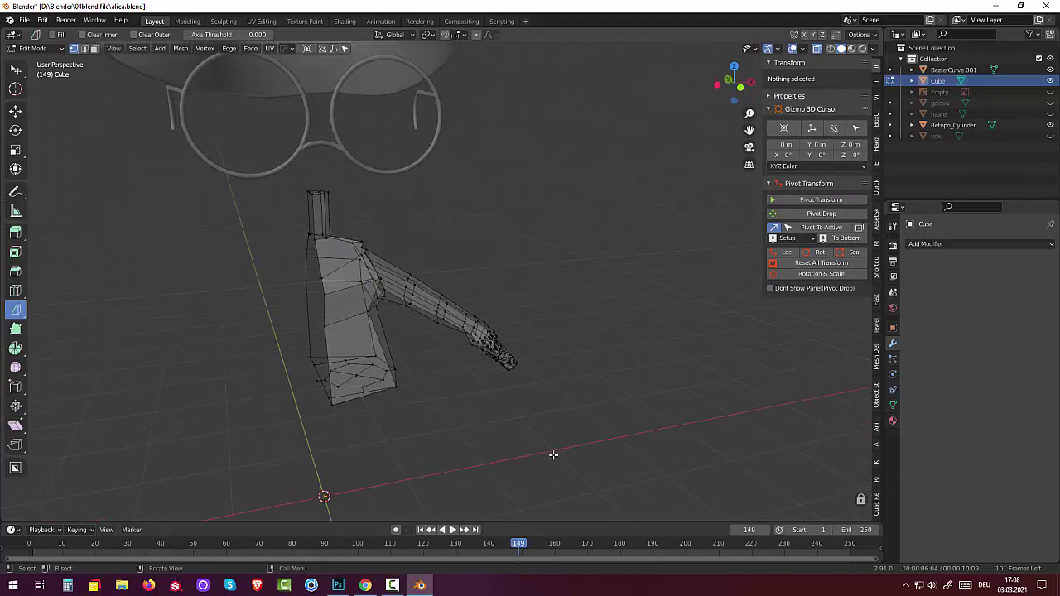
{"action": "left_click", "coordinate": [315, 382]}
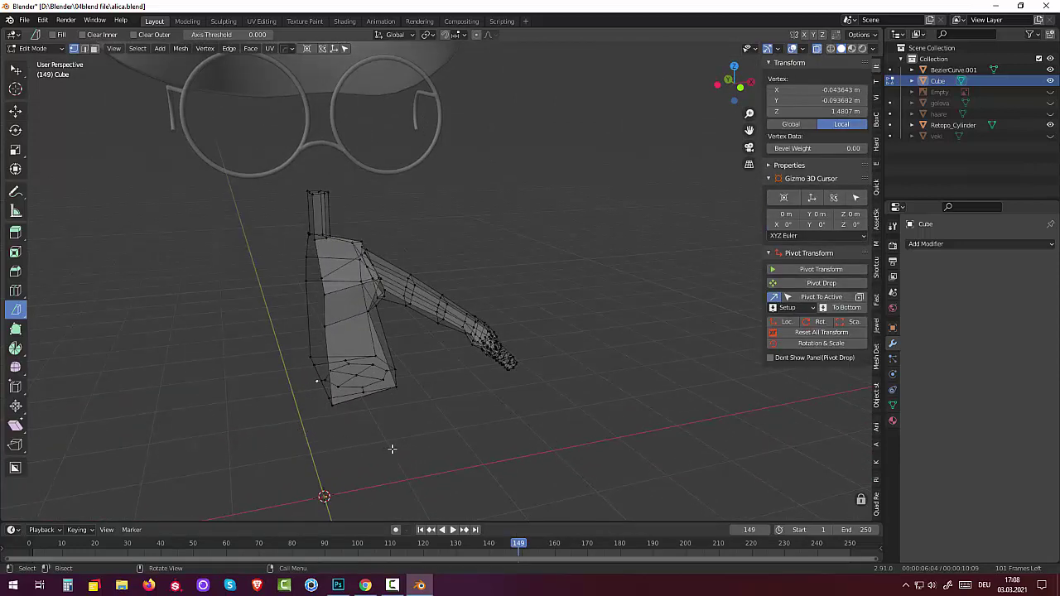
{"action": "key", "text": "x"}
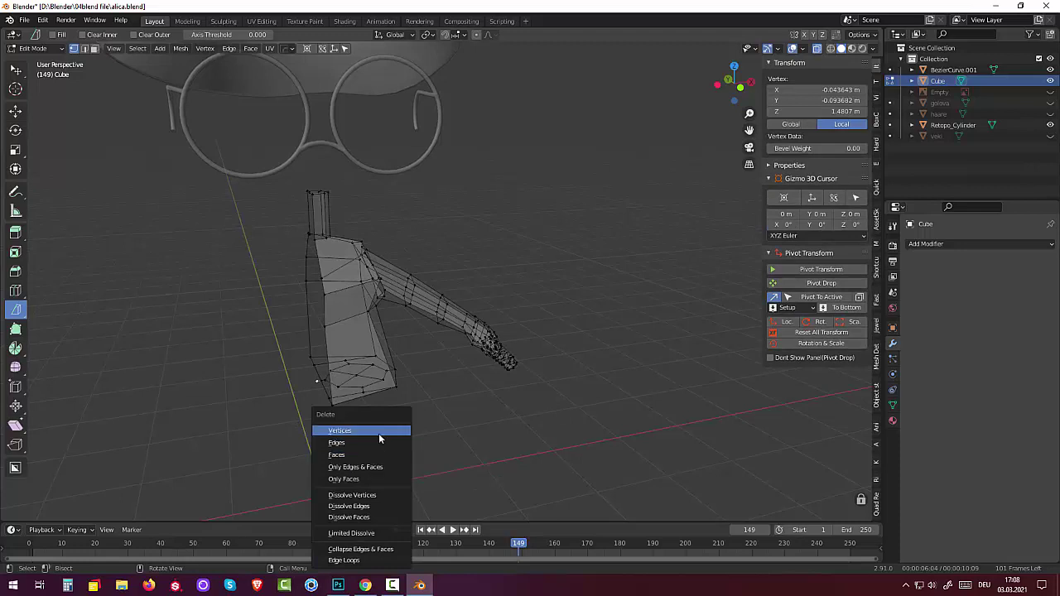
{"action": "left_click", "coordinate": [378, 431]}
Select the neck's top vertex to check its position and bring up the interaction modes
{"action": "mouse_move", "coordinate": [447, 428]}
{"action": "middle_mouse_down"}
{"action": "mouse_move", "coordinate": [426, 404]}
{"action": "mouse_move", "coordinate": [438, 414]}
{"action": "mouse_move", "coordinate": [425, 419]}
{"action": "middle_mouse_up"}
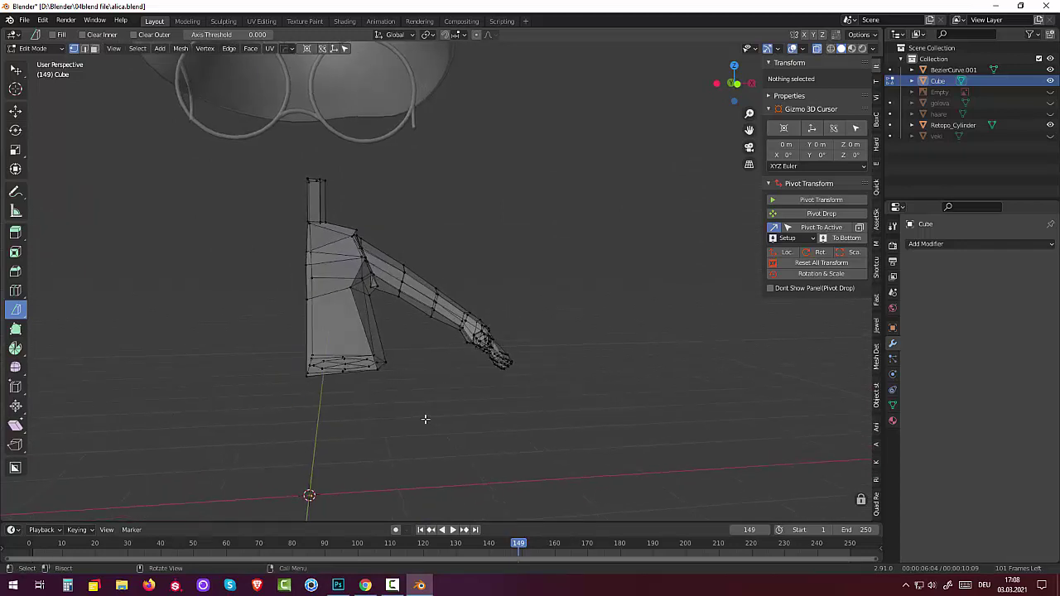
{"action": "left_click", "coordinate": [294, 173]}
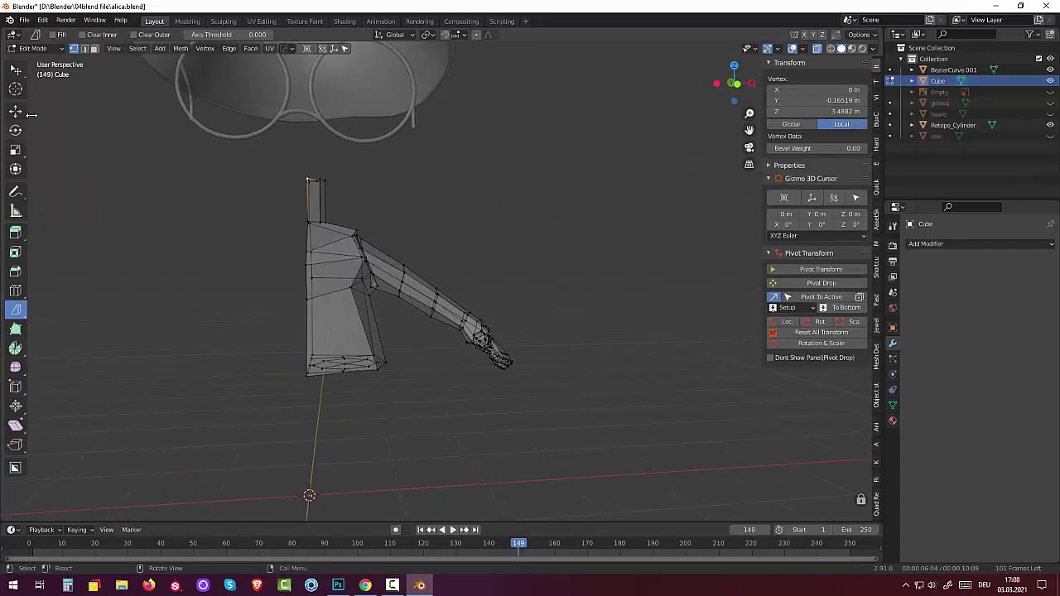
{"action": "left_click", "coordinate": [31, 50]}
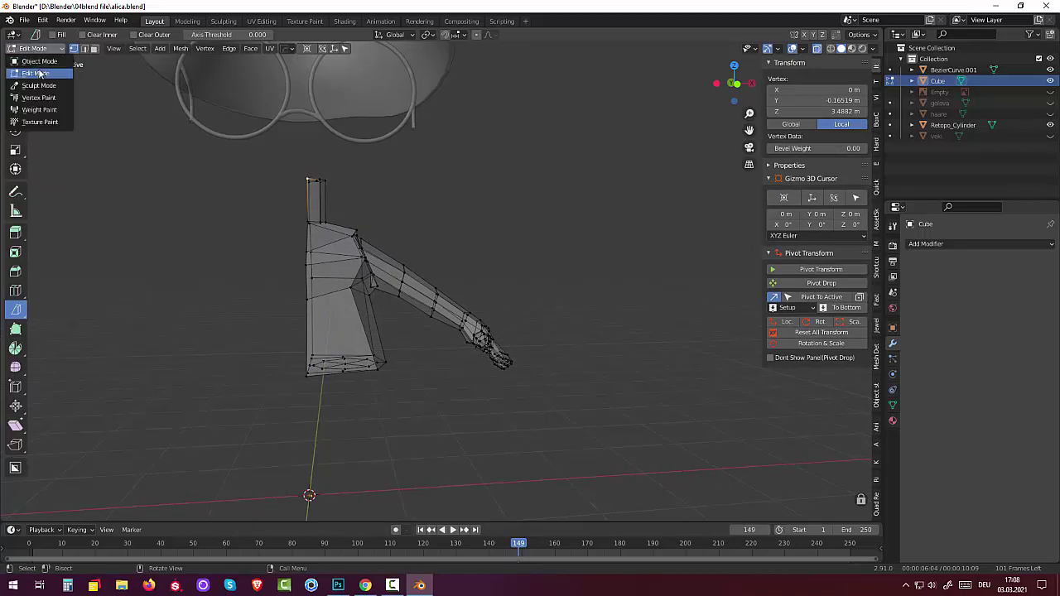
Return to Object Mode and set the Cube's Location X to 0 m
{"action": "left_click", "coordinate": [36, 61]}
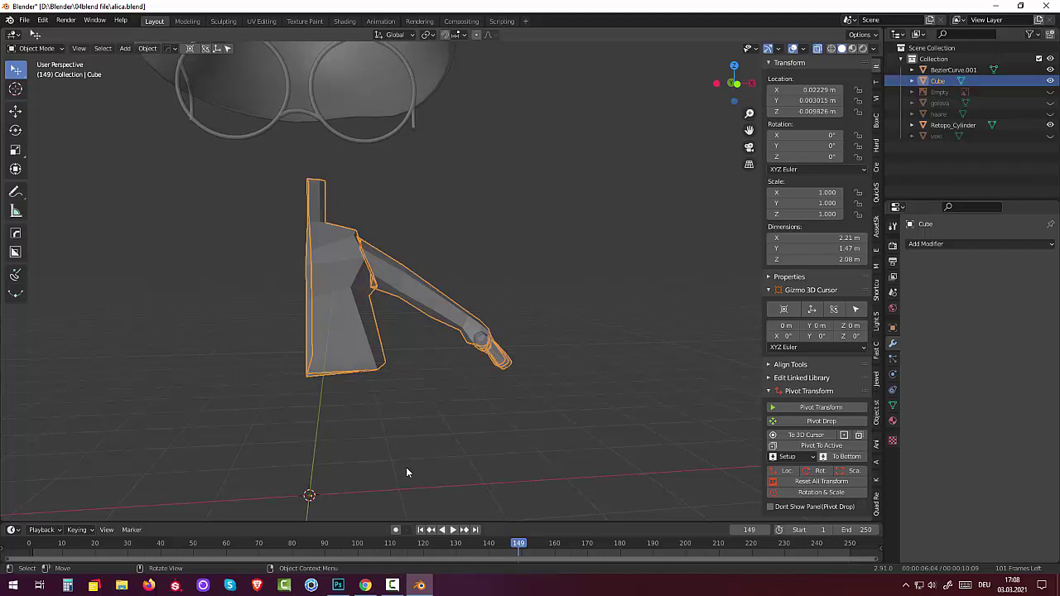
{"action": "left_click", "coordinate": [811, 90]}
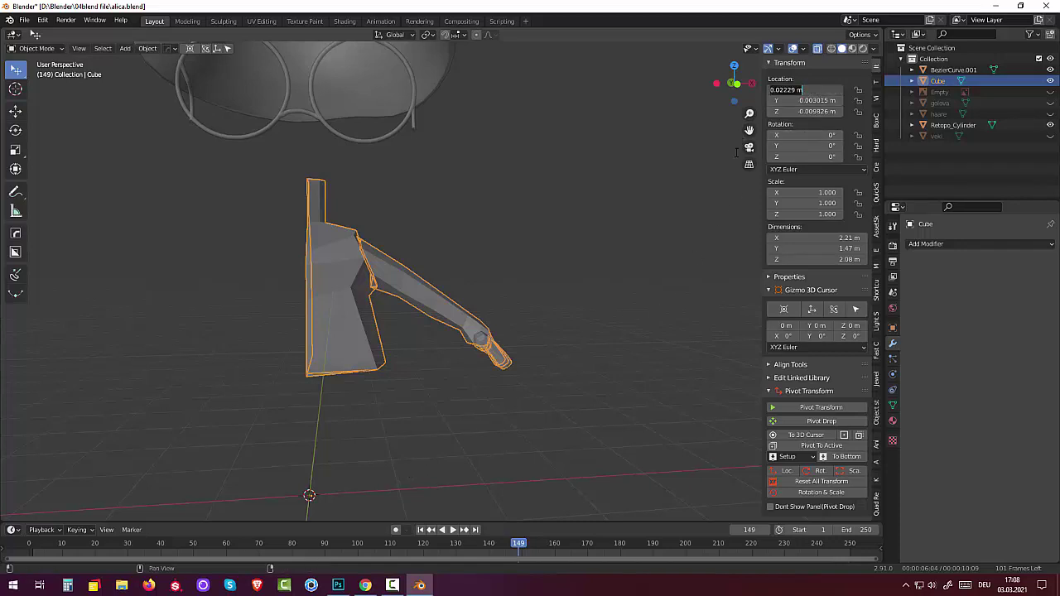
{"action": "type", "text": "0"}
{"action": "key", "text": "Return"}
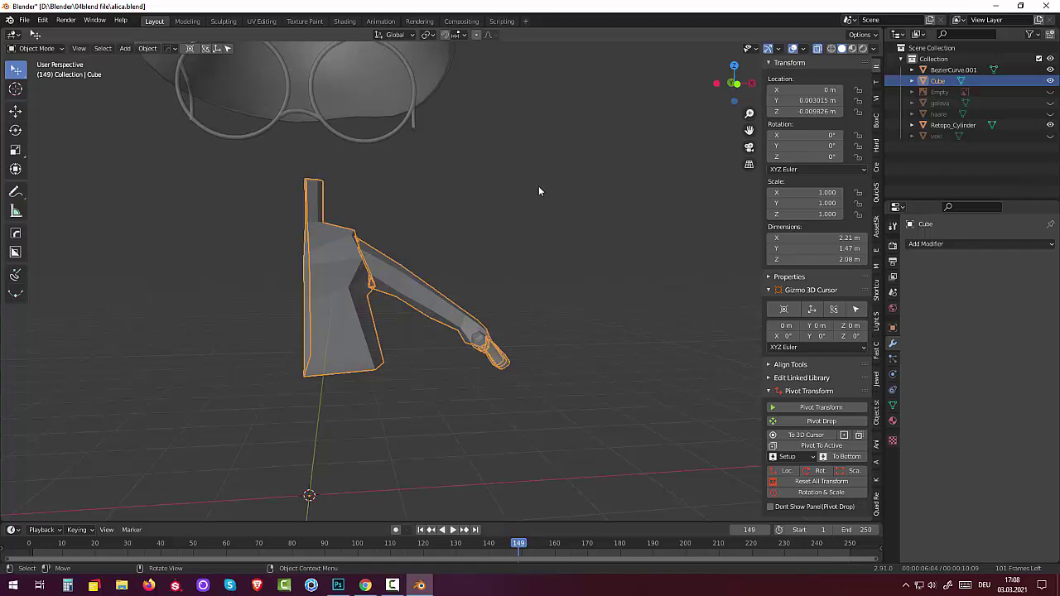
Reorient the view, select the half-body Cube, and bring up the Add Modifier list
{"action": "left_click", "coordinate": [569, 219]}
{"action": "scroll", "coordinate": [586, 233], "scroll_direction": "down", "scroll_amount": 1}
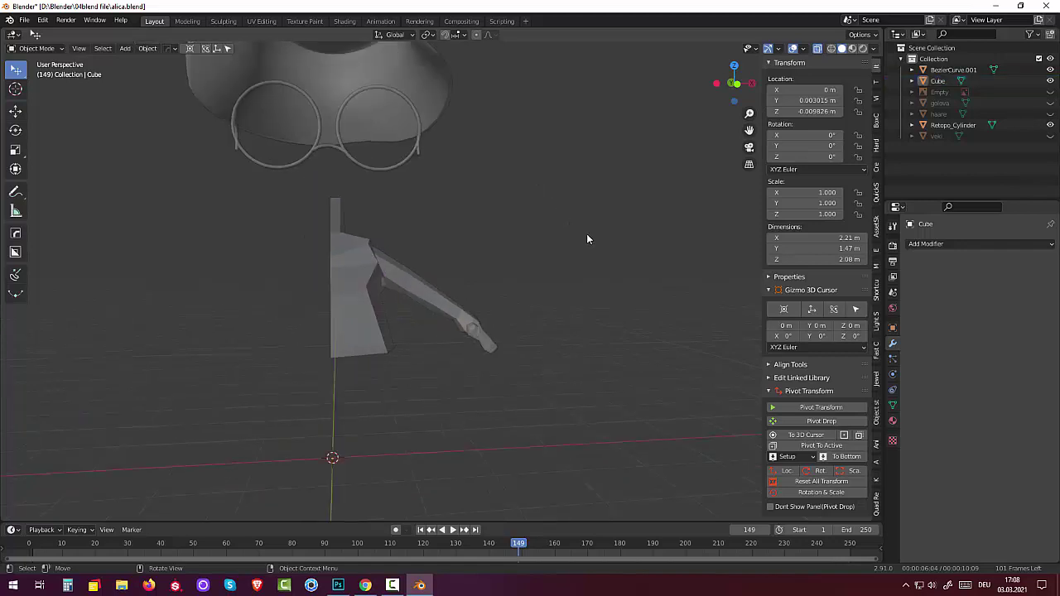
{"action": "mouse_move", "coordinate": [587, 233]}
{"action": "middle_mouse_down"}
{"action": "mouse_move", "coordinate": [593, 222]}
{"action": "mouse_move", "coordinate": [578, 239]}
{"action": "middle_mouse_up"}
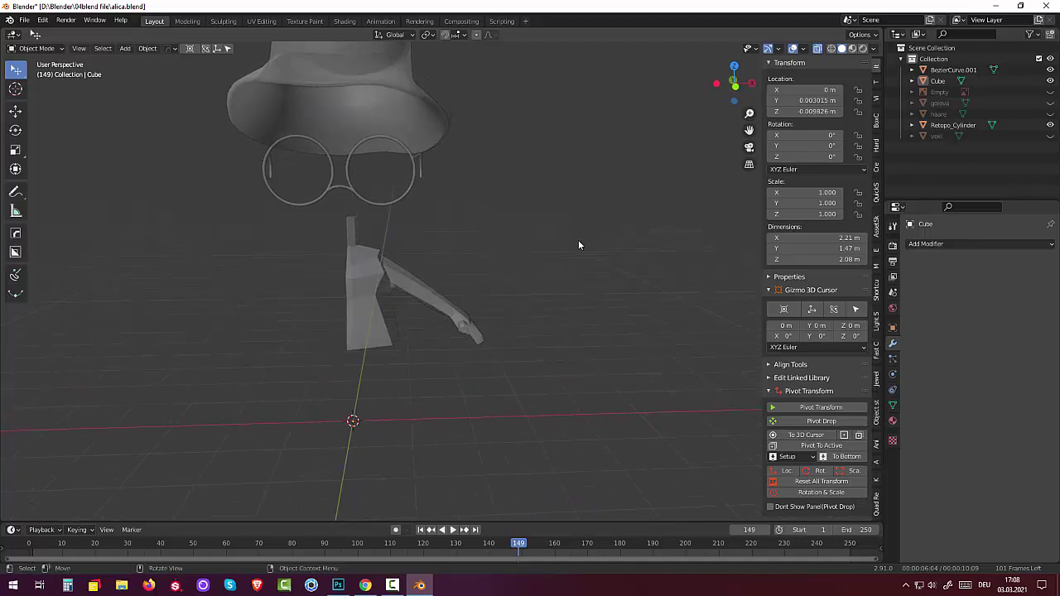
{"action": "left_click", "coordinate": [381, 277]}
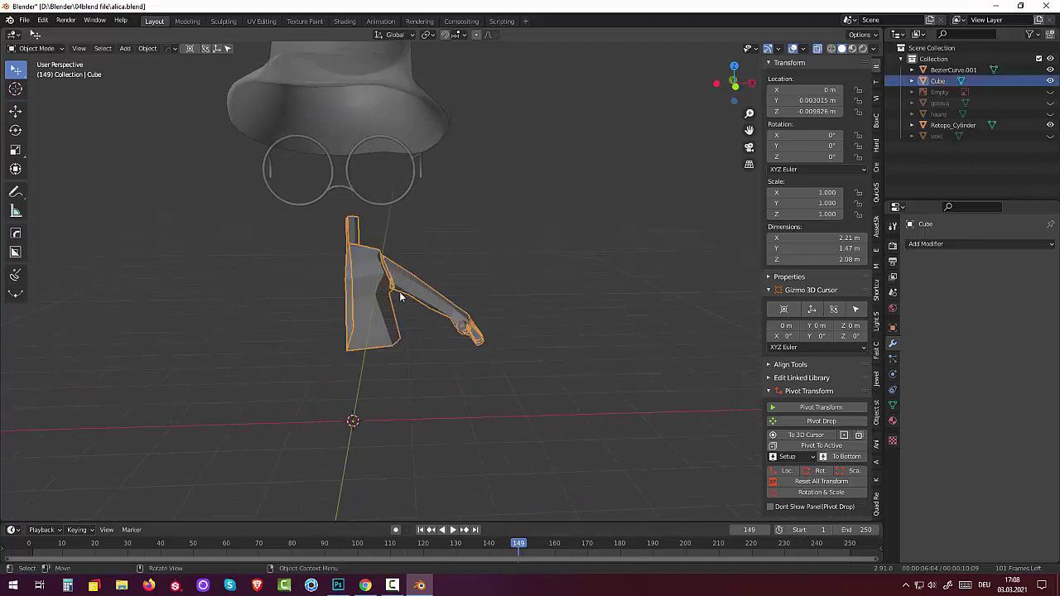
{"action": "left_click", "coordinate": [921, 245]}
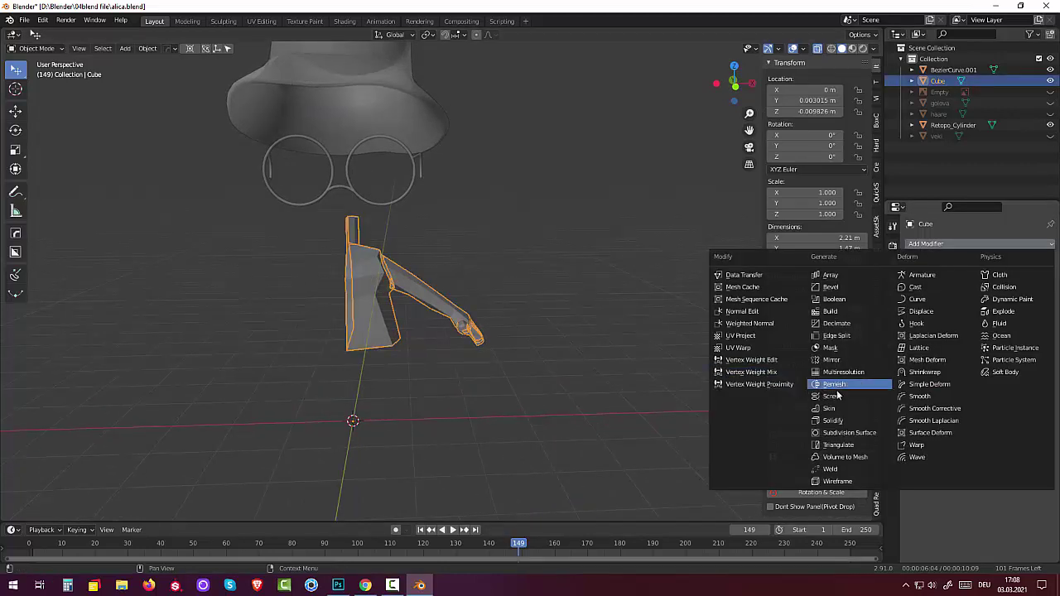
Add a Mirror modifier on X with Clipping enabled so the torso gets both arms
{"action": "left_click", "coordinate": [837, 361]}
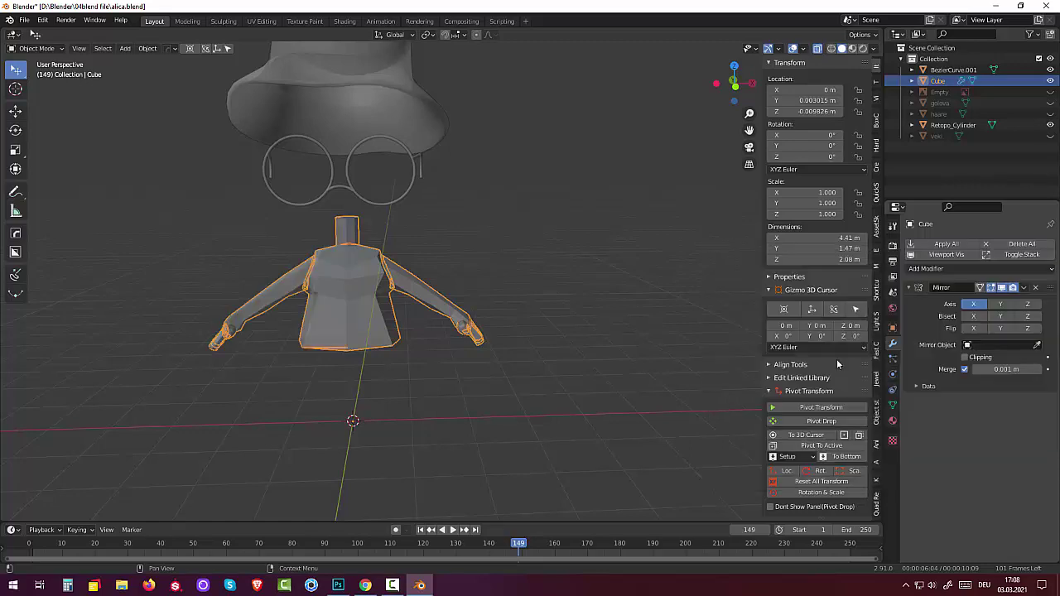
{"action": "mouse_move", "coordinate": [544, 348]}
{"action": "middle_mouse_down"}
{"action": "mouse_move", "coordinate": [572, 257]}
{"action": "mouse_move", "coordinate": [599, 227]}
{"action": "mouse_move", "coordinate": [598, 292]}
{"action": "mouse_move", "coordinate": [572, 370]}
{"action": "mouse_move", "coordinate": [533, 383]}
{"action": "mouse_move", "coordinate": [540, 356]}
{"action": "middle_mouse_up"}
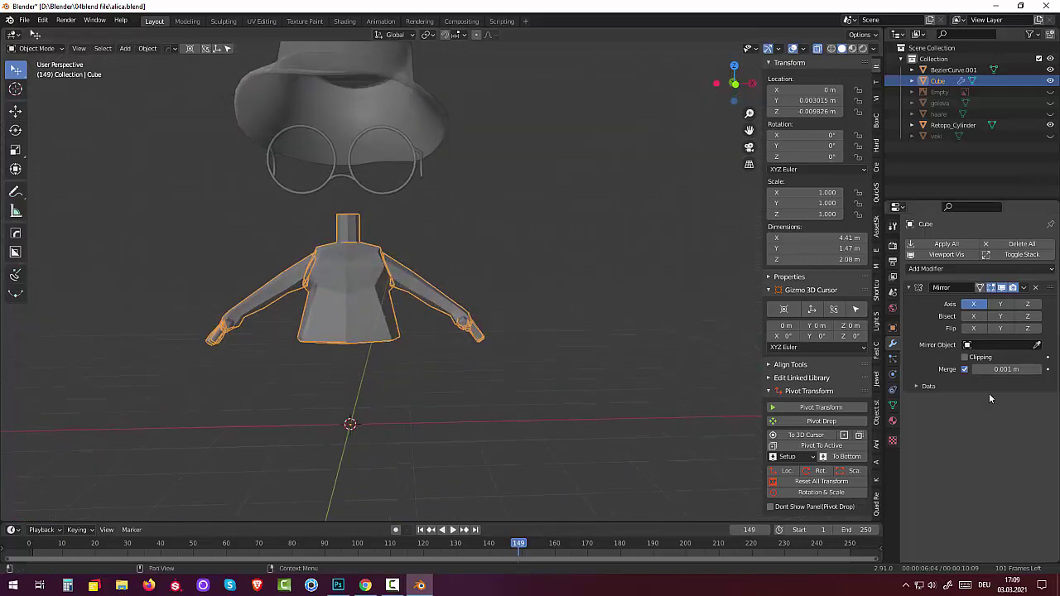
{"action": "left_click", "coordinate": [965, 356]}
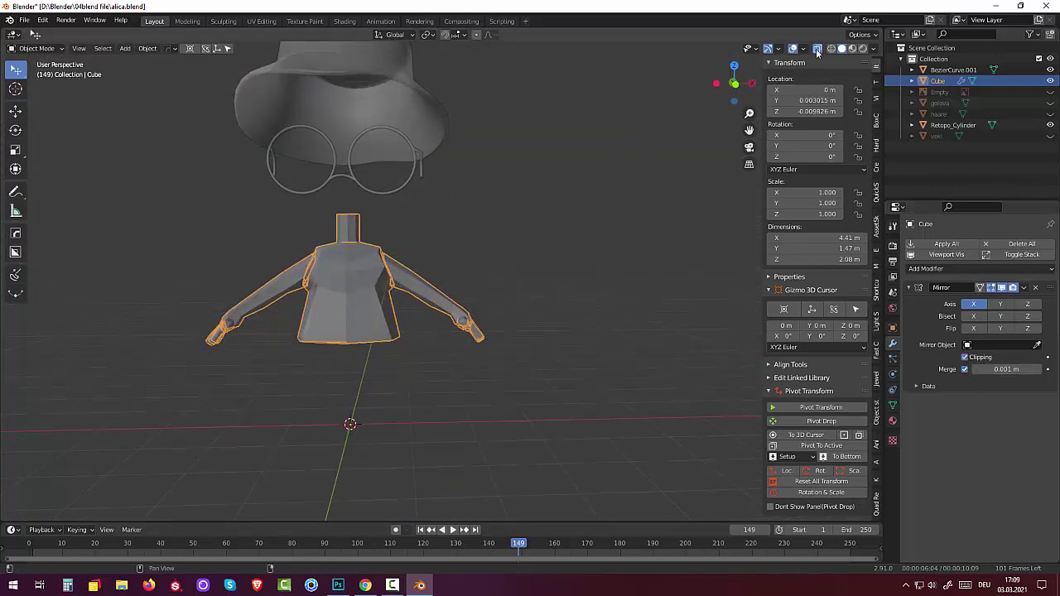
{"action": "mouse_move", "coordinate": [670, 259]}
{"action": "middle_mouse_down"}
{"action": "mouse_move", "coordinate": [707, 246]}
{"action": "mouse_move", "coordinate": [688, 155]}
{"action": "middle_mouse_up"}
{"action": "left_click", "coordinate": [36, 48]}
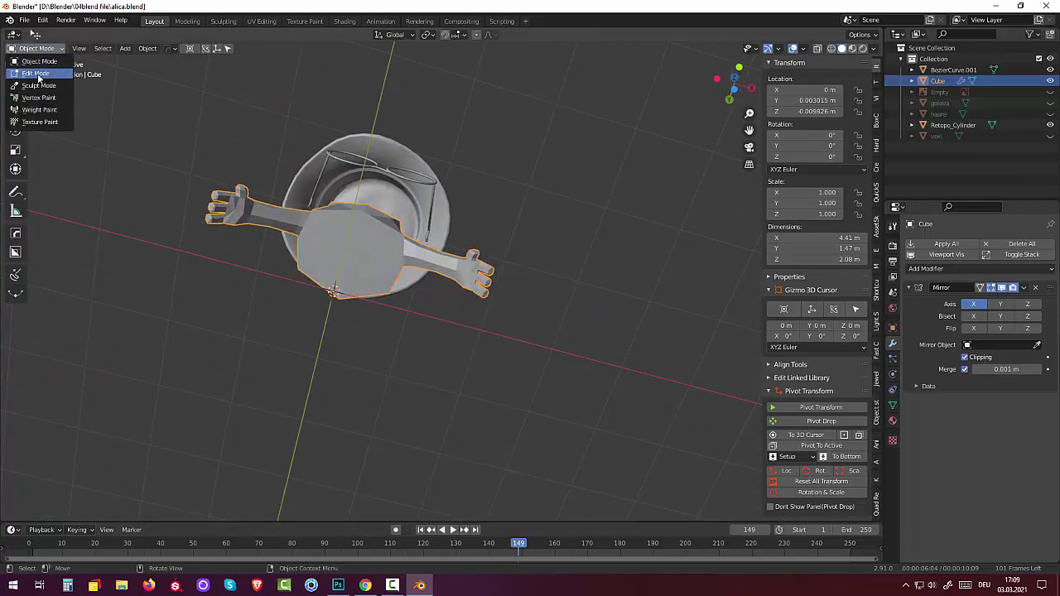
In Edit Mode, select five vertices on the torso's underside and scale them to 0.683
{"action": "left_click", "coordinate": [38, 74]}
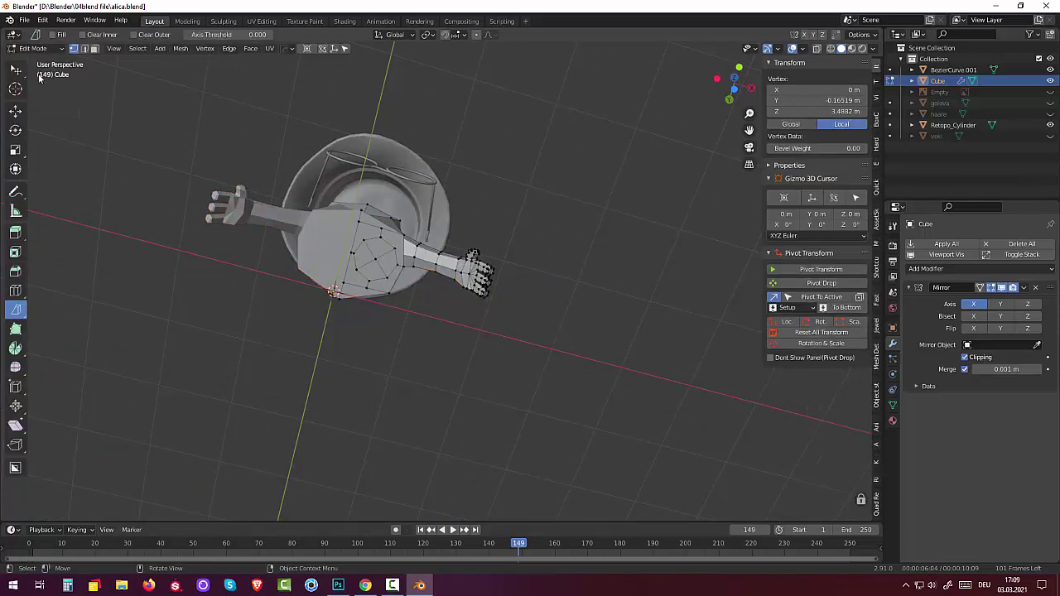
{"action": "left_click", "coordinate": [381, 242], "text": "alt"}
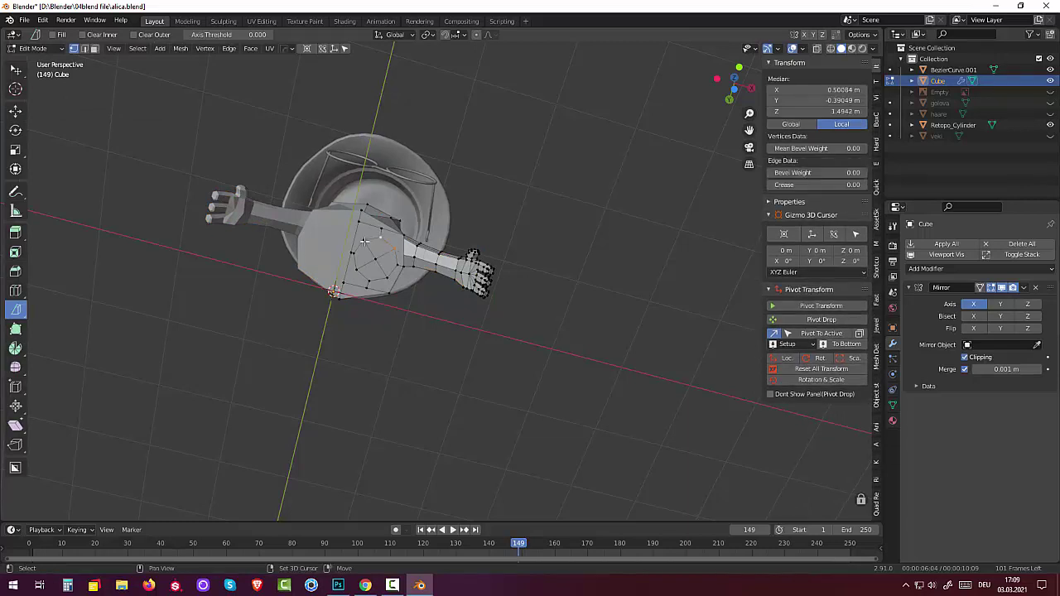
{"action": "left_click", "coordinate": [353, 252], "text": "shift"}
{"action": "left_click", "coordinate": [357, 270], "text": "shift"}
{"action": "left_click", "coordinate": [369, 281], "text": "shift"}
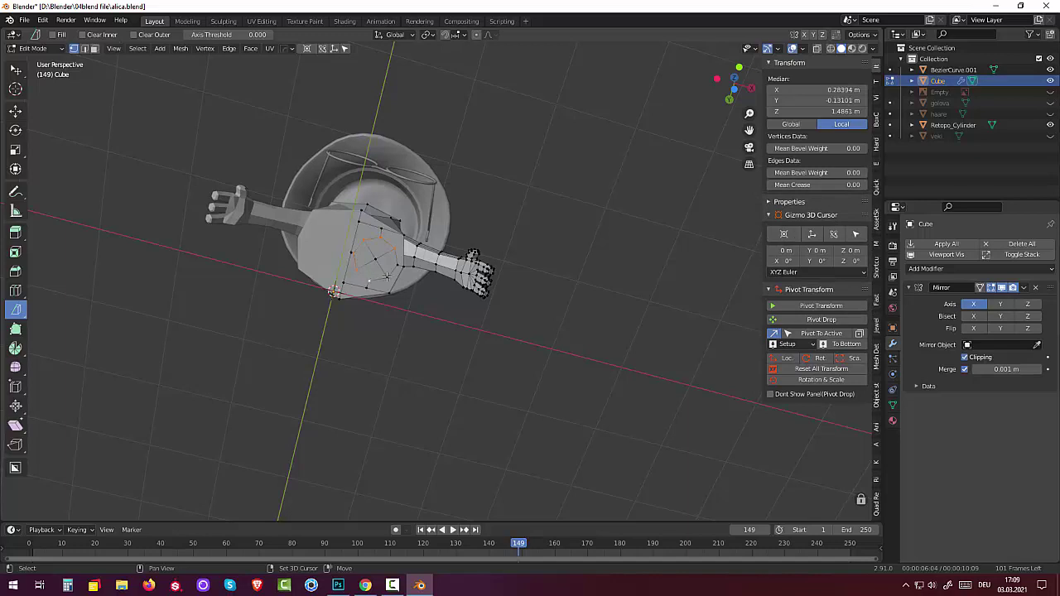
{"action": "left_click", "coordinate": [387, 276], "text": "shift"}
{"action": "middle_click_drag", "start_coordinate": [396, 270], "coordinate": [377, 296]}
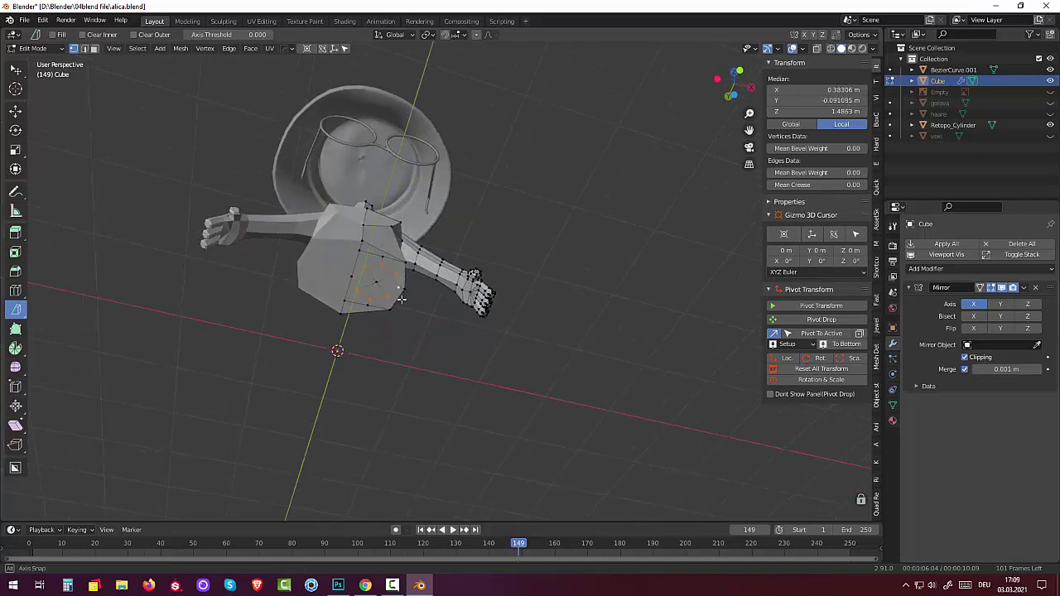
{"action": "key", "text": "s"}
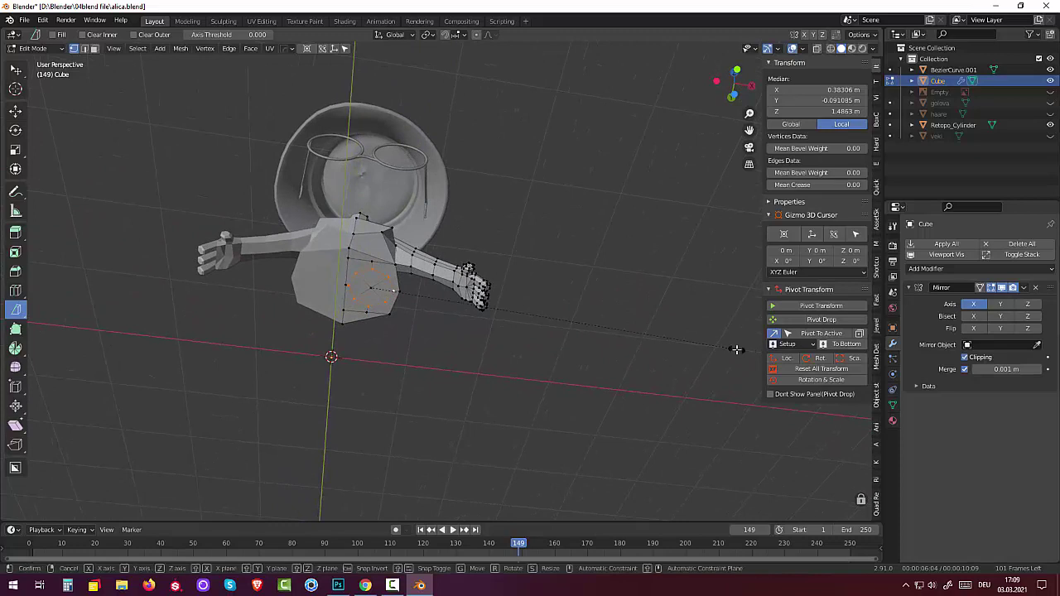
{"action": "left_click", "coordinate": [615, 354]}
{"action": "middle_click_drag", "start_coordinate": [628, 331], "coordinate": [629, 409]}
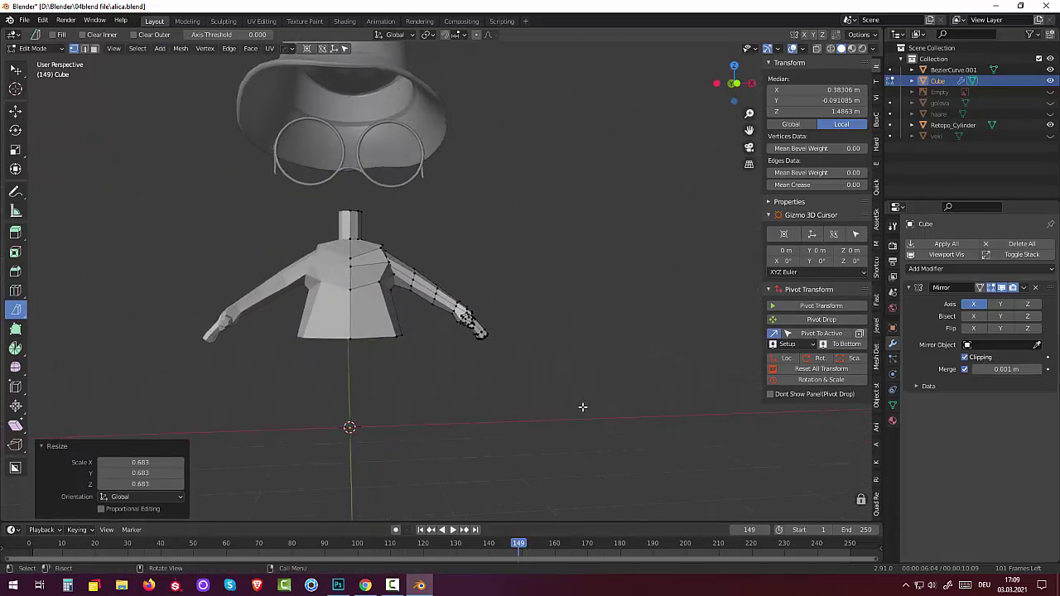
Extrude the bottom faces straight down along Z into legs and lower them about 0.8 m
{"action": "key", "text": "e"}
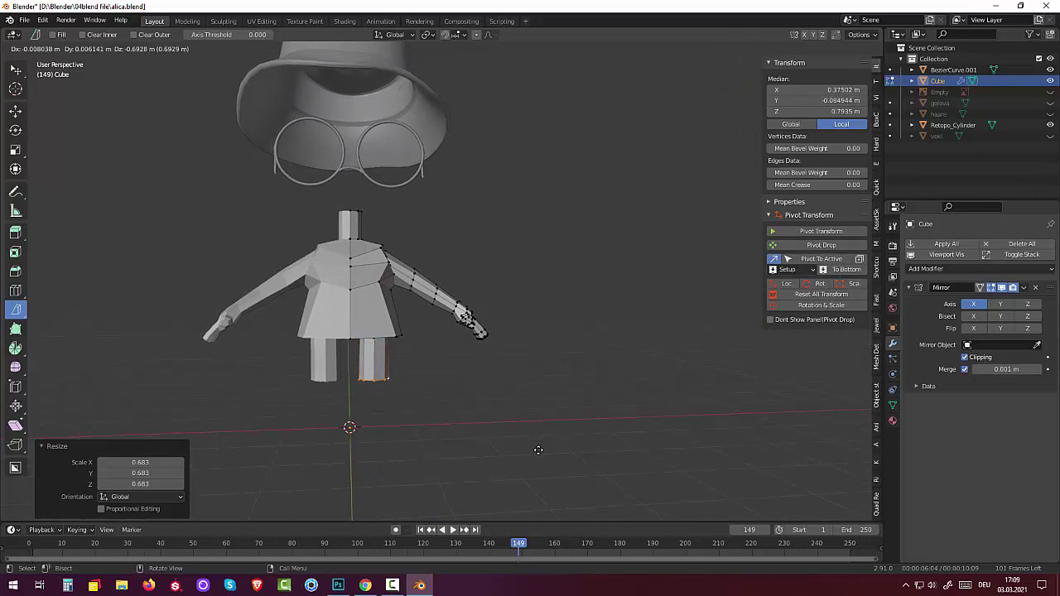
{"action": "key", "text": "z"}
{"action": "left_click", "coordinate": [539, 449]}
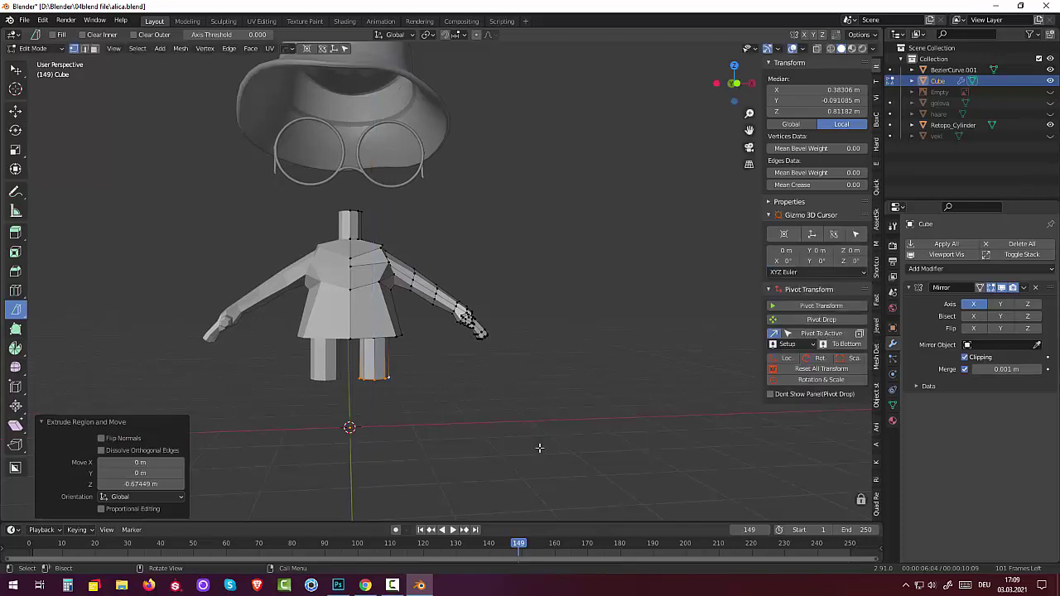
{"action": "mouse_move", "coordinate": [539, 445]}
{"action": "middle_mouse_down"}
{"action": "mouse_move", "coordinate": [432, 416]}
{"action": "mouse_move", "coordinate": [593, 411]}
{"action": "middle_mouse_up"}
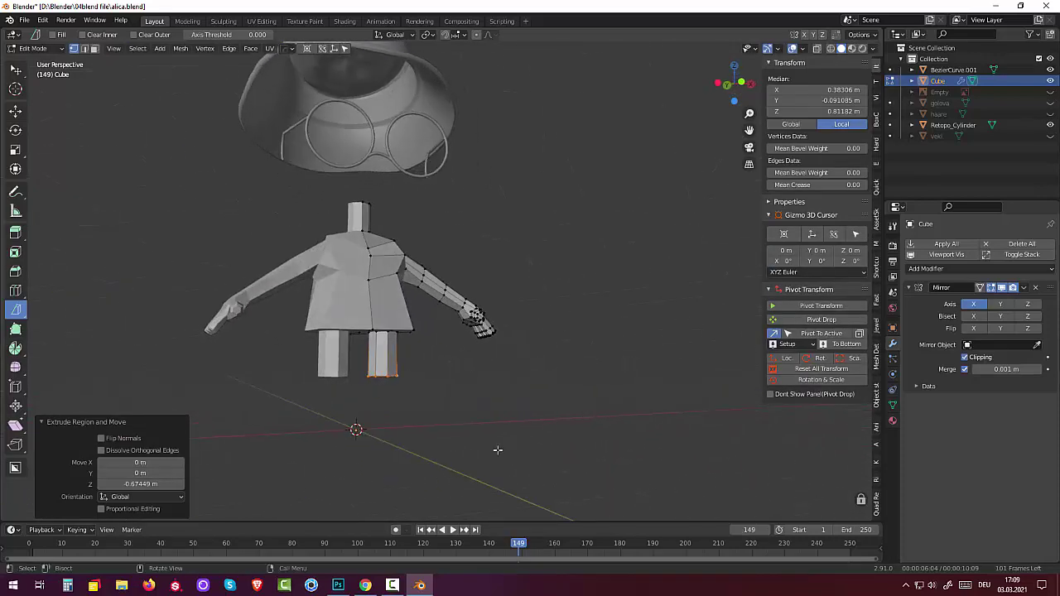
{"action": "key", "text": "g"}
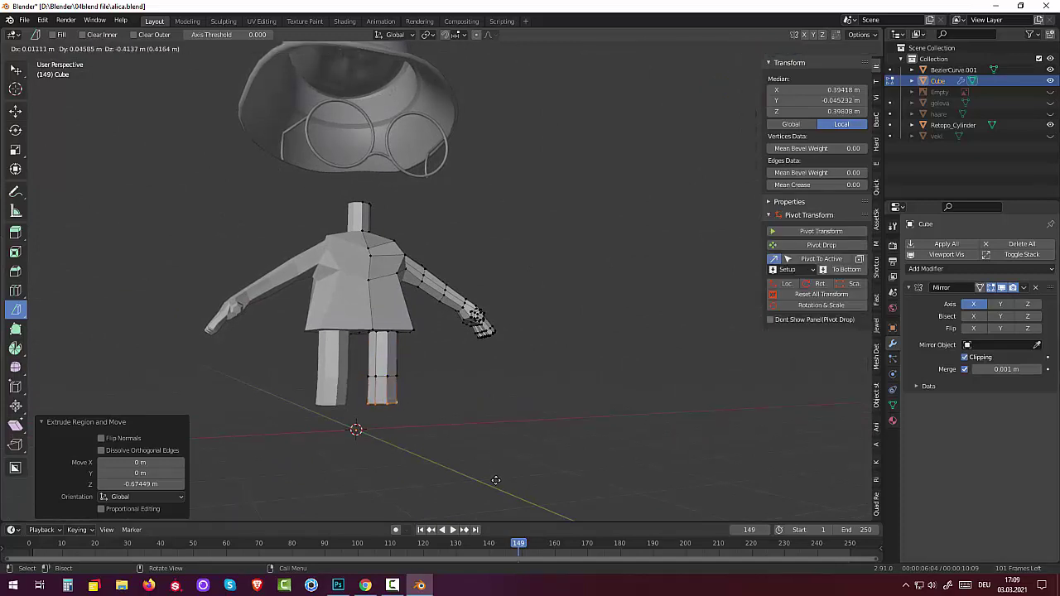
{"action": "key", "text": "z"}
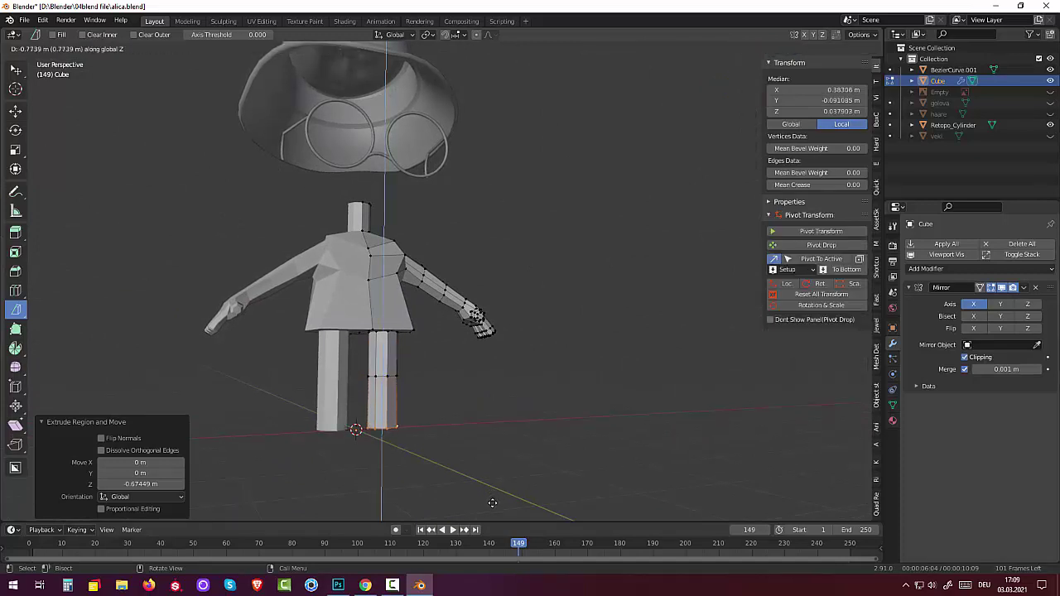
{"action": "left_click", "coordinate": [491, 504]}
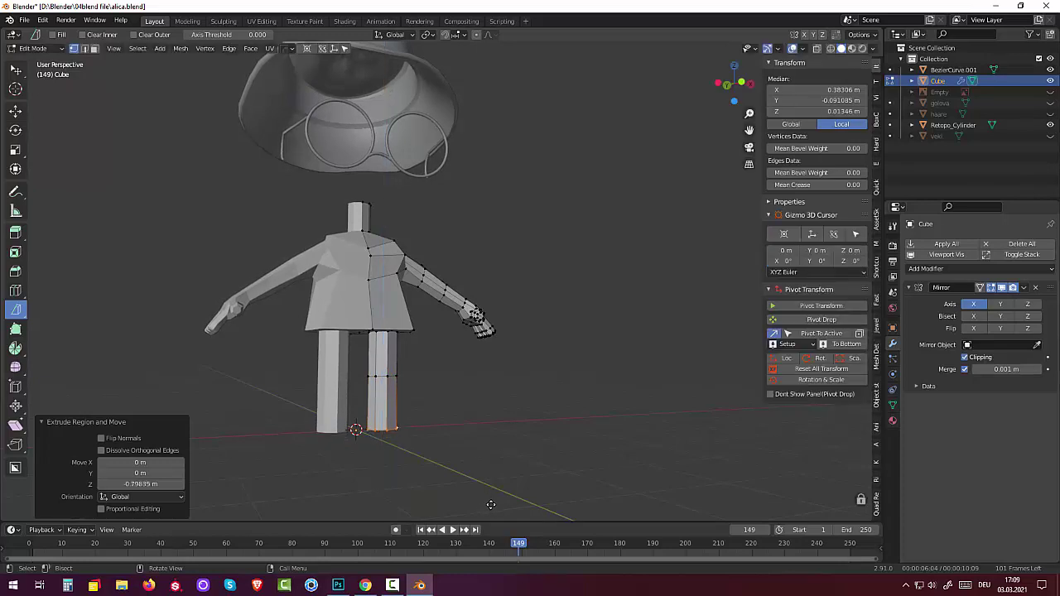
{"action": "mouse_move", "coordinate": [490, 504]}
{"action": "middle_mouse_down"}
{"action": "mouse_move", "coordinate": [460, 478]}
{"action": "mouse_move", "coordinate": [501, 458]}
{"action": "middle_mouse_up"}
Taper the leg ends to 0.739 scale and pick a vertex at the leg's end
{"action": "key", "text": "s"}
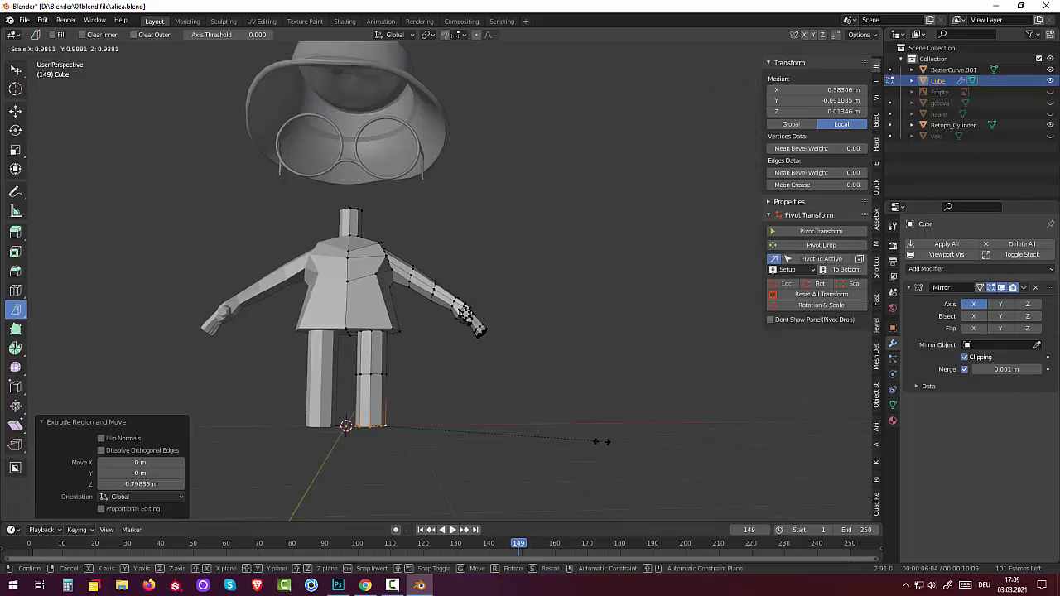
{"action": "left_click", "coordinate": [540, 459]}
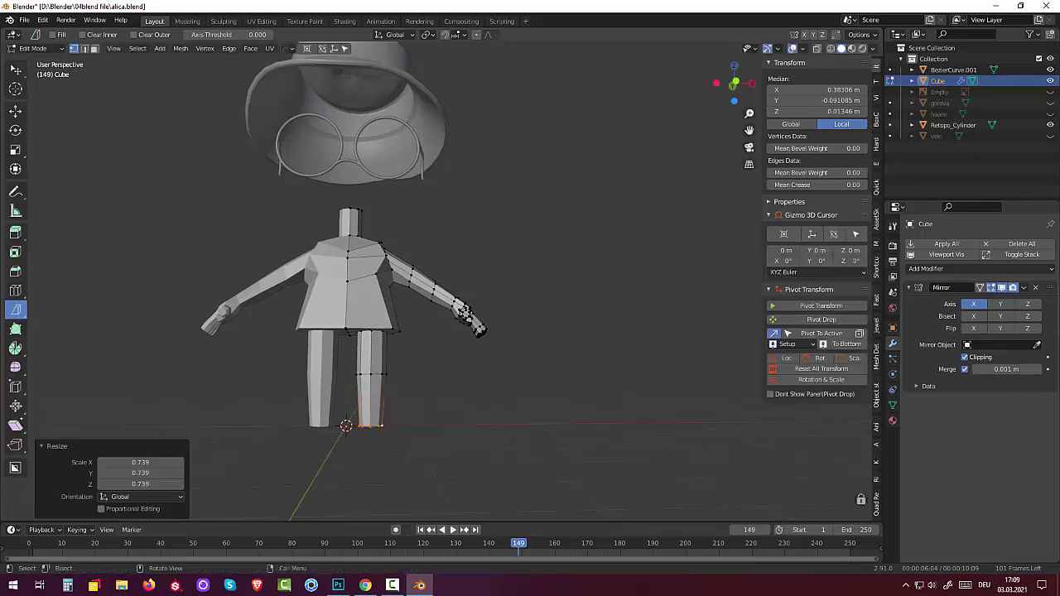
{"action": "mouse_move", "coordinate": [538, 454]}
{"action": "middle_mouse_down"}
{"action": "mouse_move", "coordinate": [418, 443]}
{"action": "mouse_move", "coordinate": [429, 424]}
{"action": "mouse_move", "coordinate": [397, 407]}
{"action": "middle_mouse_up"}
{"action": "left_click", "coordinate": [431, 419]}
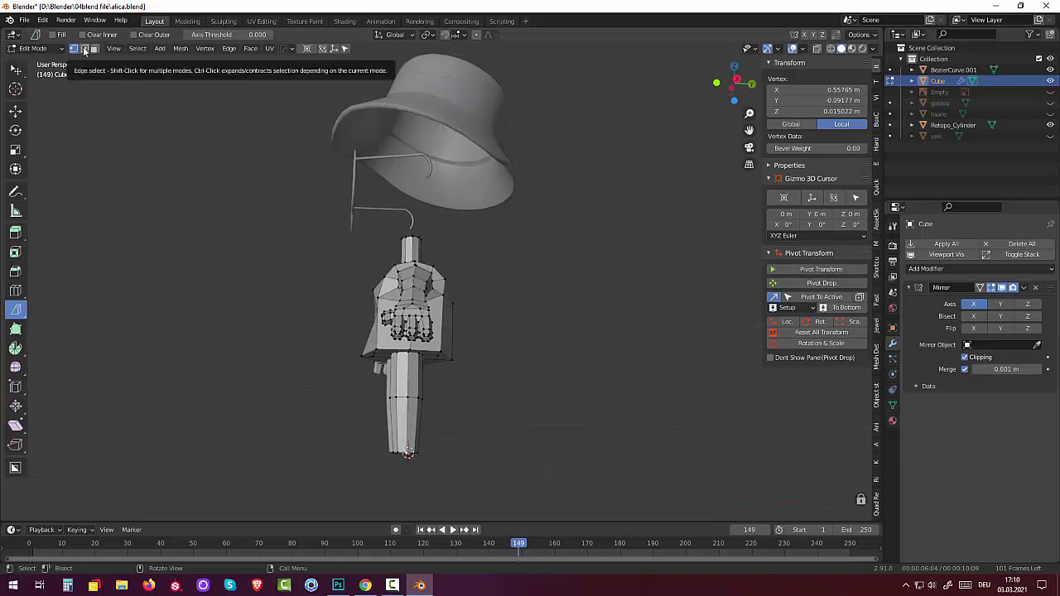
Add an edge loop across the lower leg at factor 0.422 to mark the ankle
{"action": "left_click", "coordinate": [83, 48]}
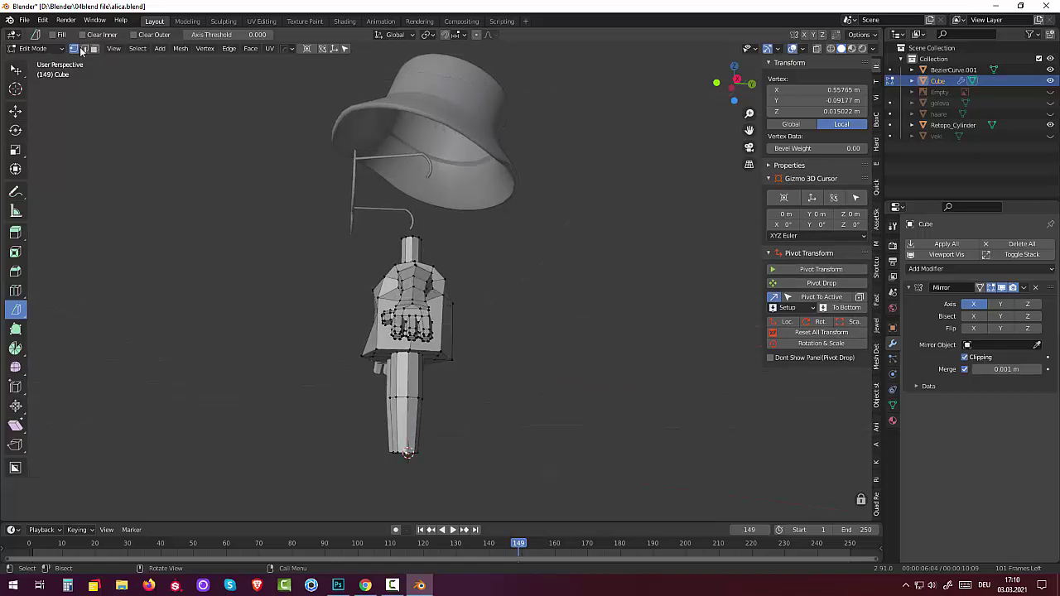
{"action": "left_click", "coordinate": [409, 447]}
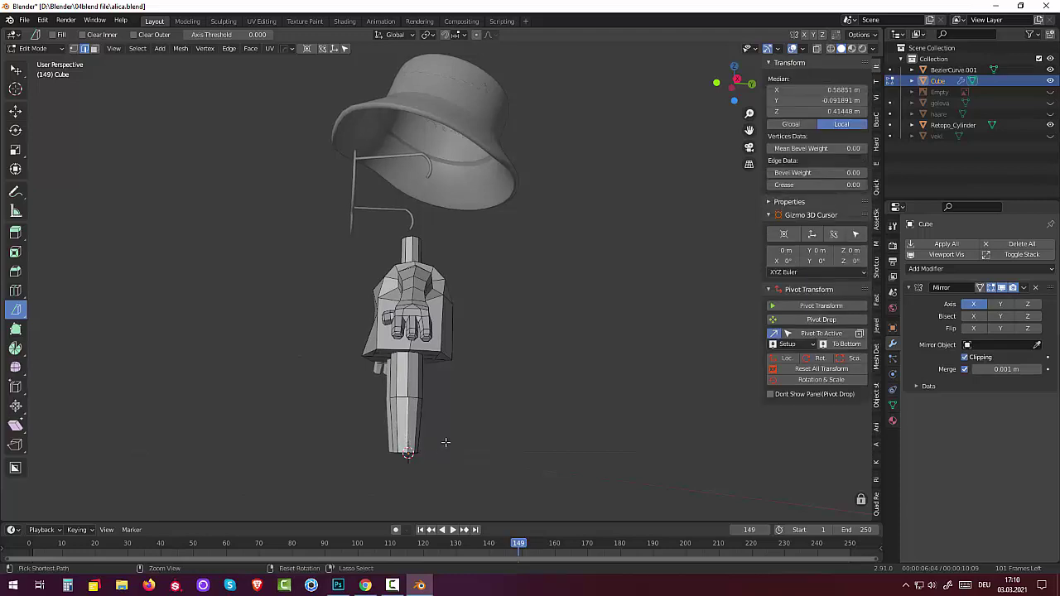
{"action": "key", "text": "g"}
{"action": "key", "text": "g"}
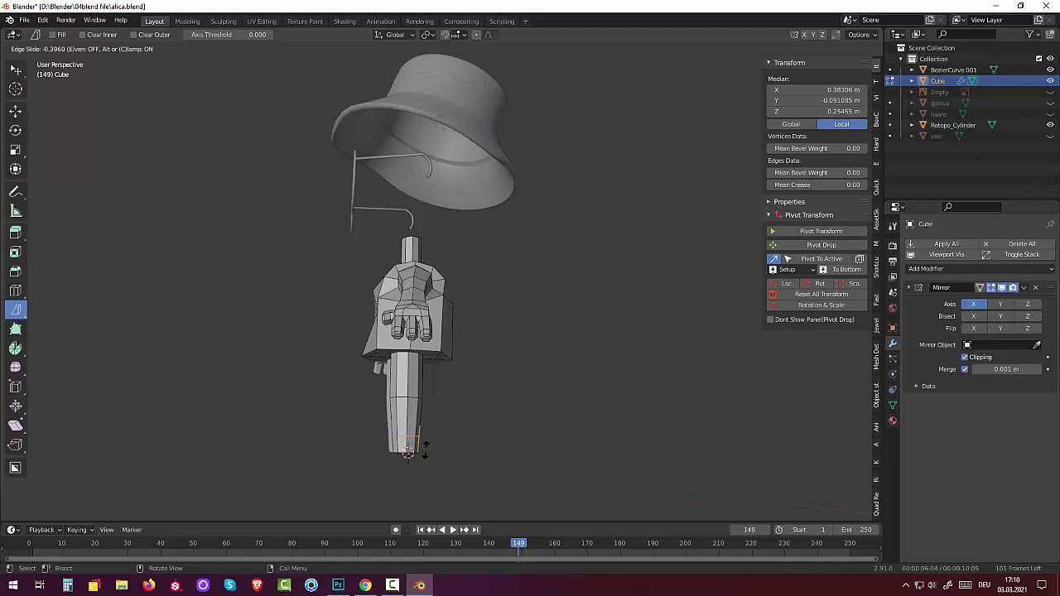
{"action": "left_click", "coordinate": [423, 450]}
{"action": "mouse_move", "coordinate": [461, 426]}
{"action": "middle_mouse_down"}
{"action": "mouse_move", "coordinate": [589, 437]}
{"action": "mouse_move", "coordinate": [364, 442]}
{"action": "middle_mouse_up"}
Select the leg's bottom faces and extrude them -0.23638 m along Y into feet
{"action": "left_click", "coordinate": [364, 442]}
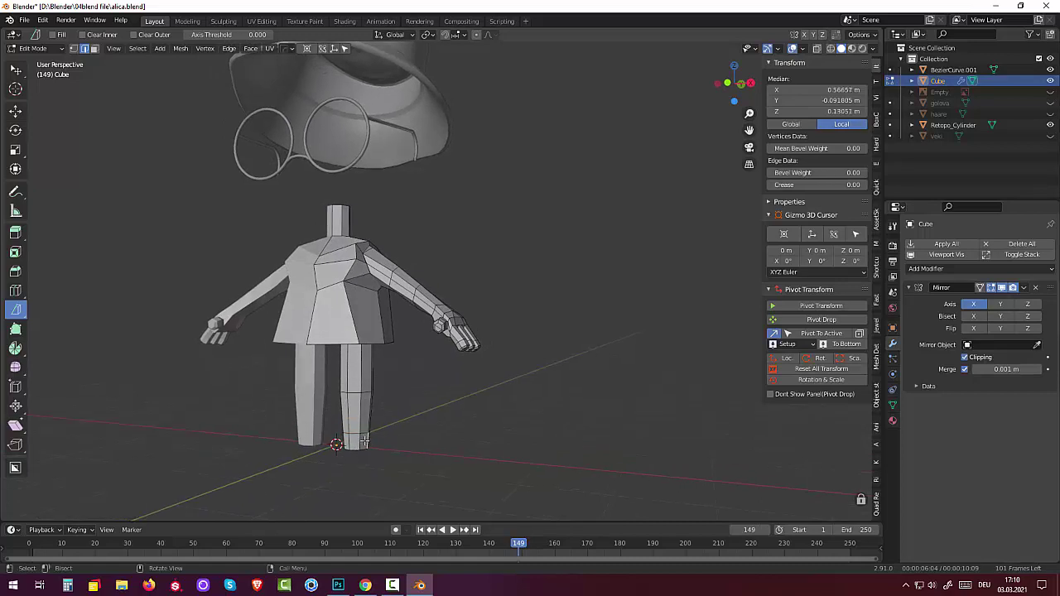
{"action": "left_click", "coordinate": [94, 48]}
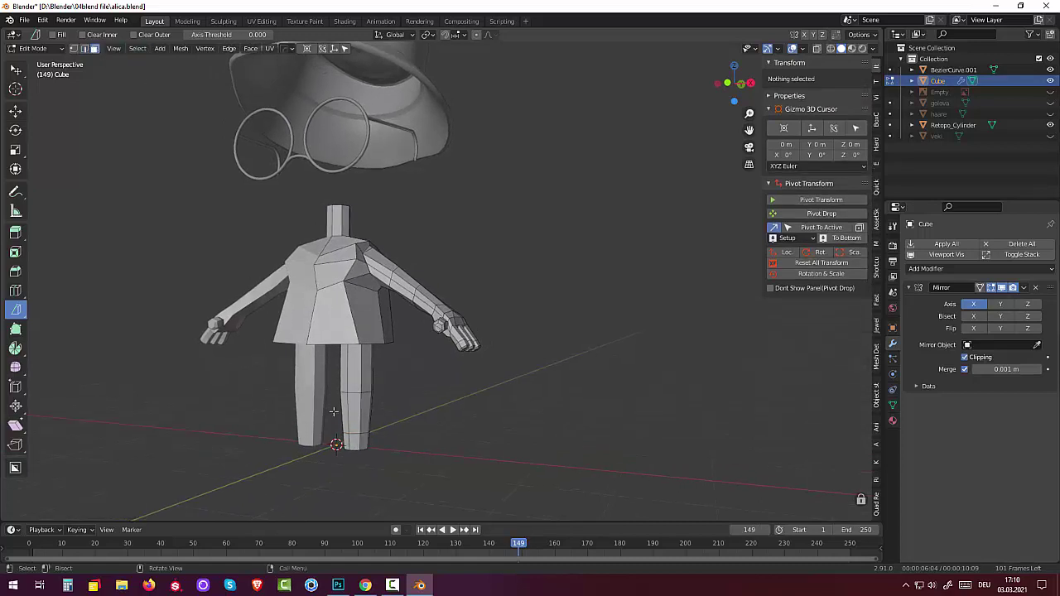
{"action": "left_click", "coordinate": [363, 444]}
{"action": "middle_click_drag", "start_coordinate": [362, 444], "coordinate": [429, 427]}
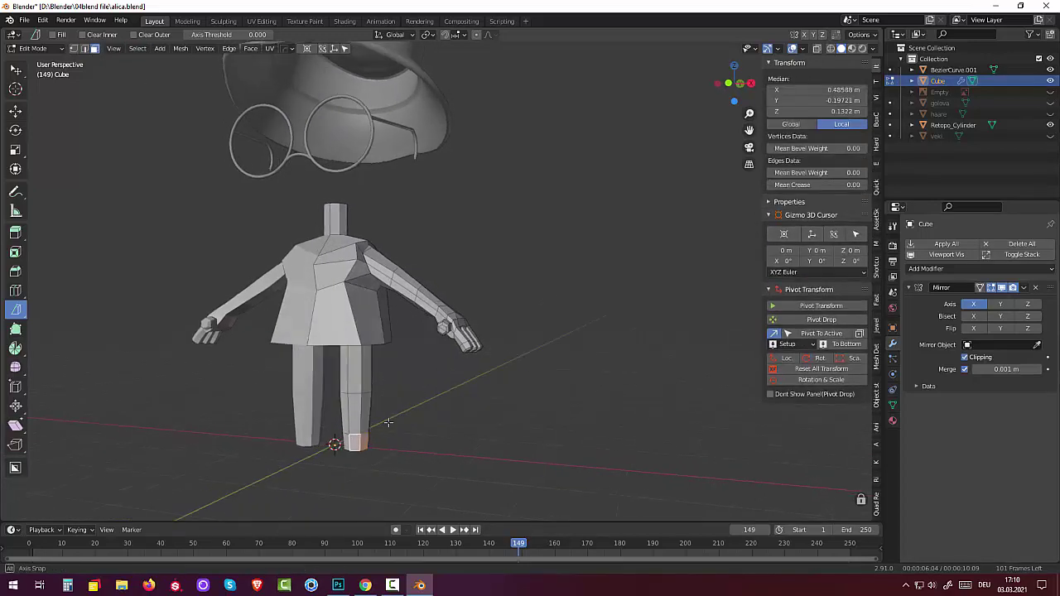
{"action": "left_click", "coordinate": [361, 454]}
{"action": "middle_click_drag", "start_coordinate": [362, 454], "coordinate": [376, 461]}
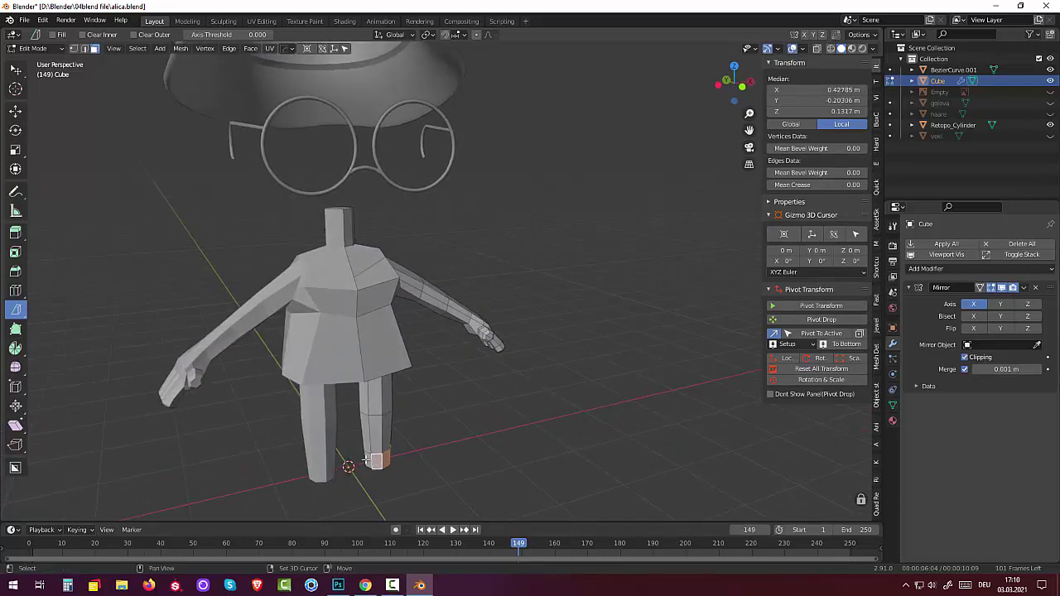
{"action": "left_click", "coordinate": [365, 460]}
{"action": "middle_click_drag", "start_coordinate": [365, 461], "coordinate": [365, 483]}
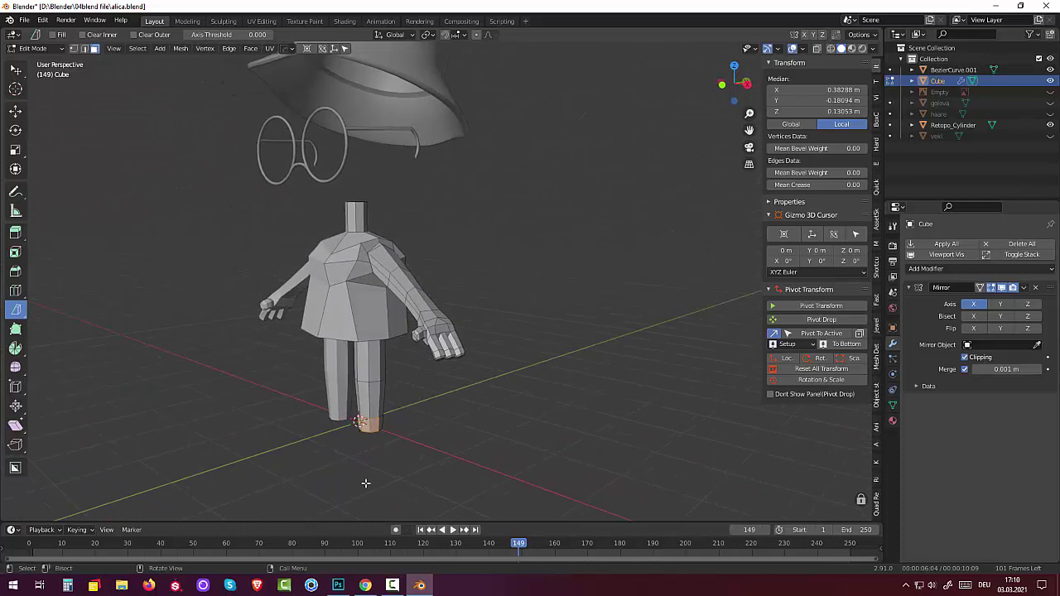
{"action": "key", "text": "e"}
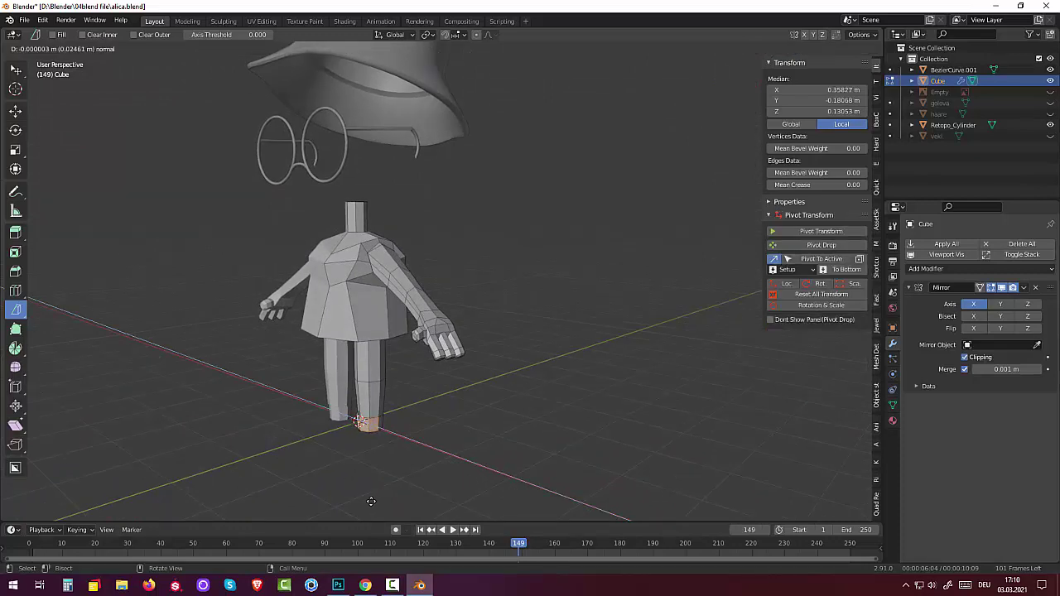
{"action": "key", "text": "y"}
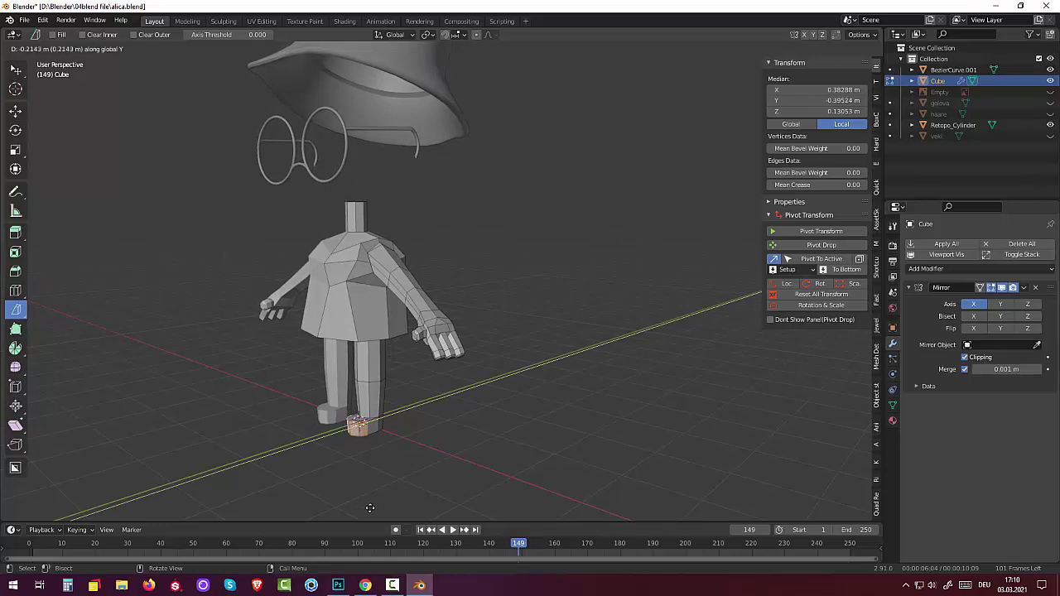
{"action": "left_click", "coordinate": [364, 509]}
{"action": "mouse_move", "coordinate": [350, 502]}
{"action": "middle_mouse_down"}
{"action": "mouse_move", "coordinate": [315, 486]}
{"action": "mouse_move", "coordinate": [384, 227]}
{"action": "middle_mouse_up"}
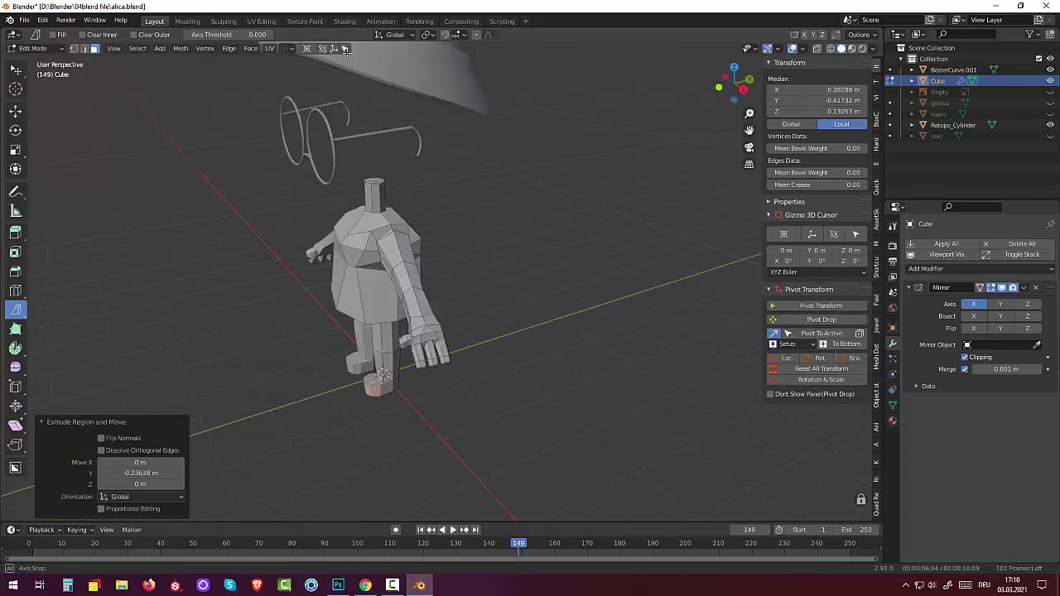
{"action": "scroll", "coordinate": [341, 423], "scroll_direction": "up", "scroll_amount": 3}
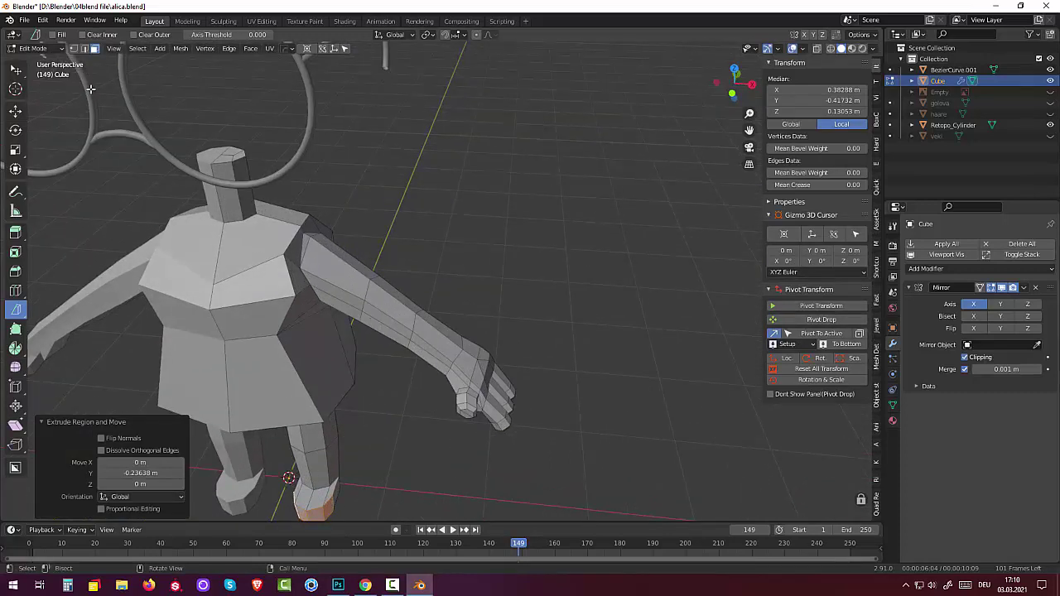
Select the foot's edges along a shortest path and extrude the selection
{"action": "left_click", "coordinate": [83, 48]}
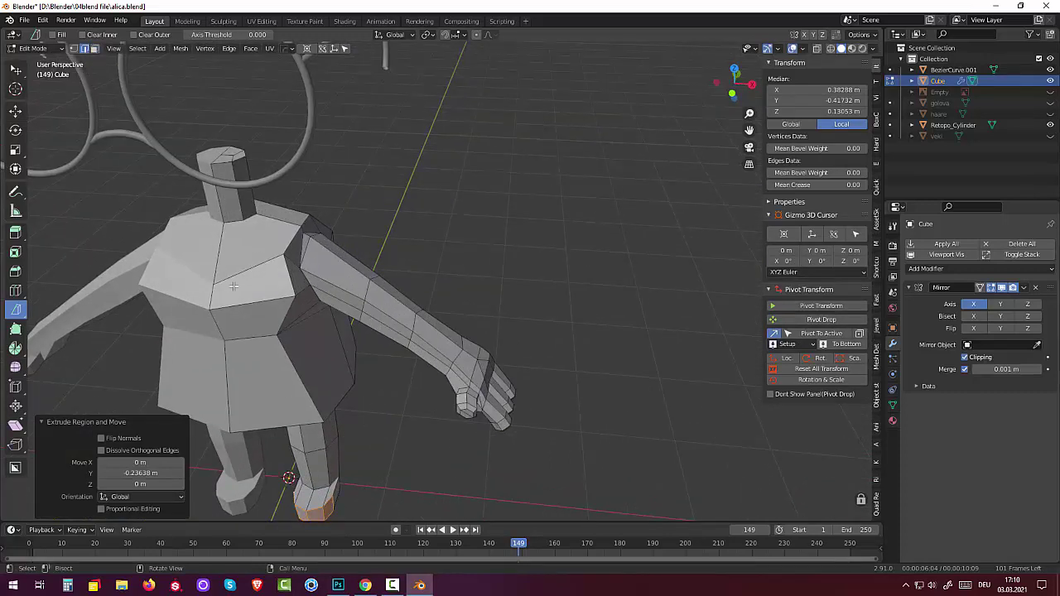
{"action": "left_click", "coordinate": [325, 505]}
{"action": "left_click", "coordinate": [308, 507], "text": "shift"}
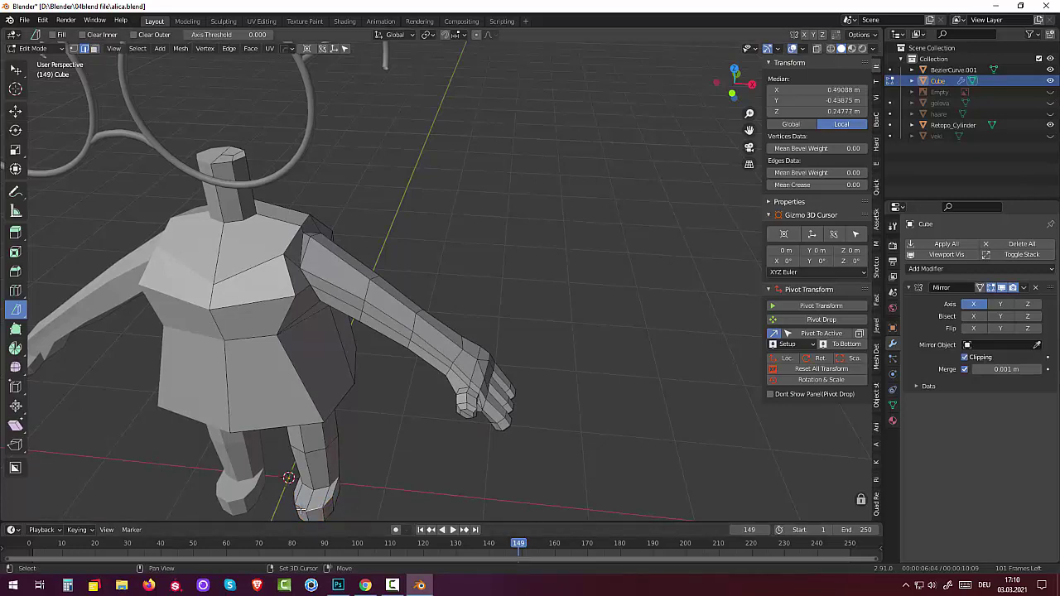
{"action": "left_click", "coordinate": [300, 506], "text": "shift"}
{"action": "left_click", "coordinate": [310, 502], "text": "shift"}
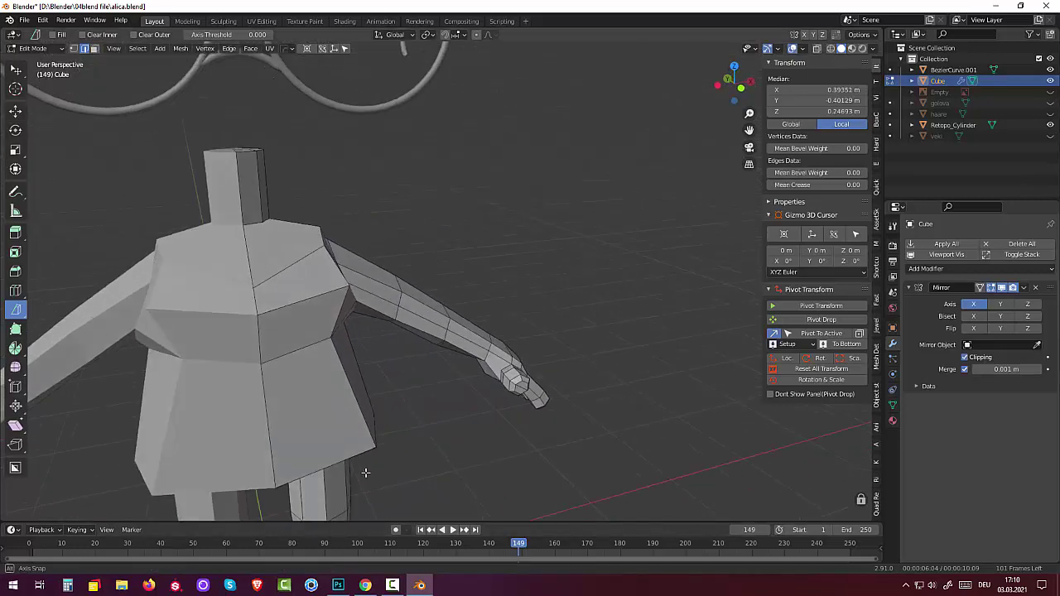
{"action": "mouse_move", "coordinate": [311, 501]}
{"action": "middle_mouse_down"}
{"action": "mouse_move", "coordinate": [344, 472]}
{"action": "mouse_move", "coordinate": [381, 258]}
{"action": "middle_mouse_up"}
{"action": "scroll", "coordinate": [338, 457], "scroll_direction": "up", "scroll_amount": 3}
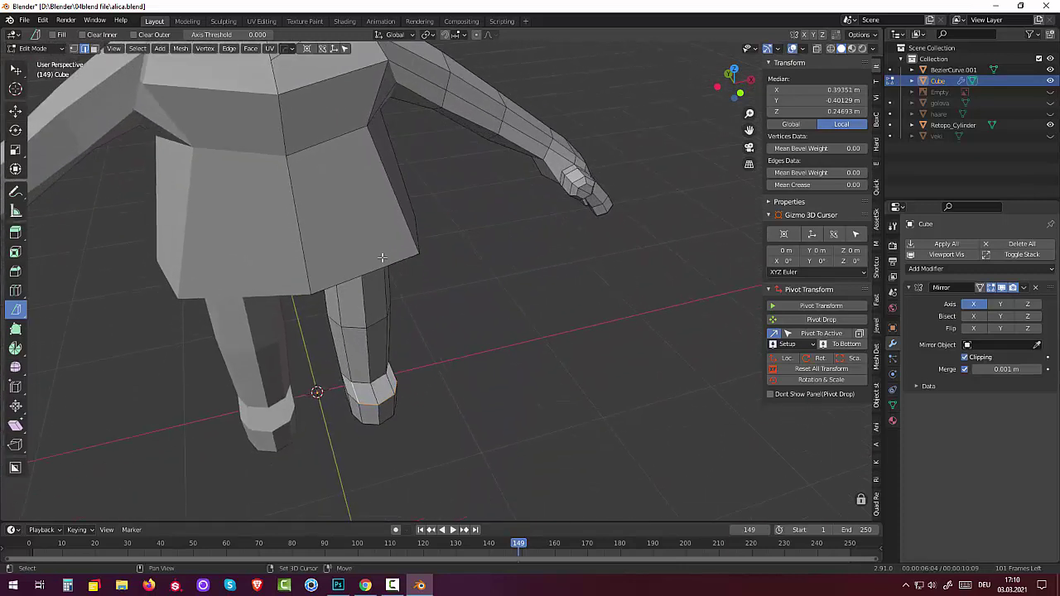
{"action": "left_click", "coordinate": [352, 394], "text": "ctrl"}
{"action": "middle_click_drag", "start_coordinate": [352, 400], "coordinate": [274, 389]}
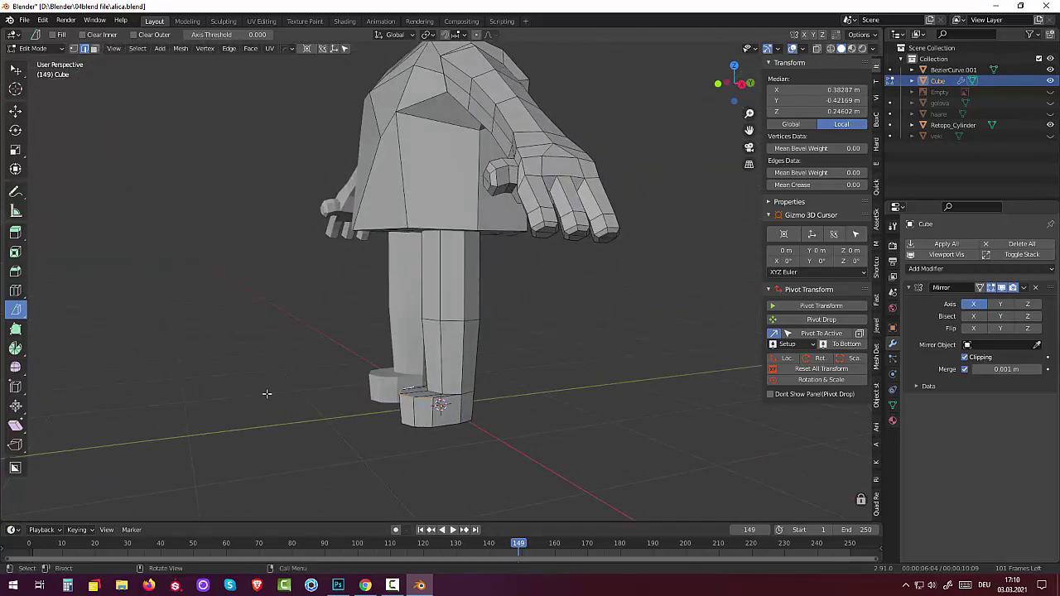
{"action": "key", "text": "g"}
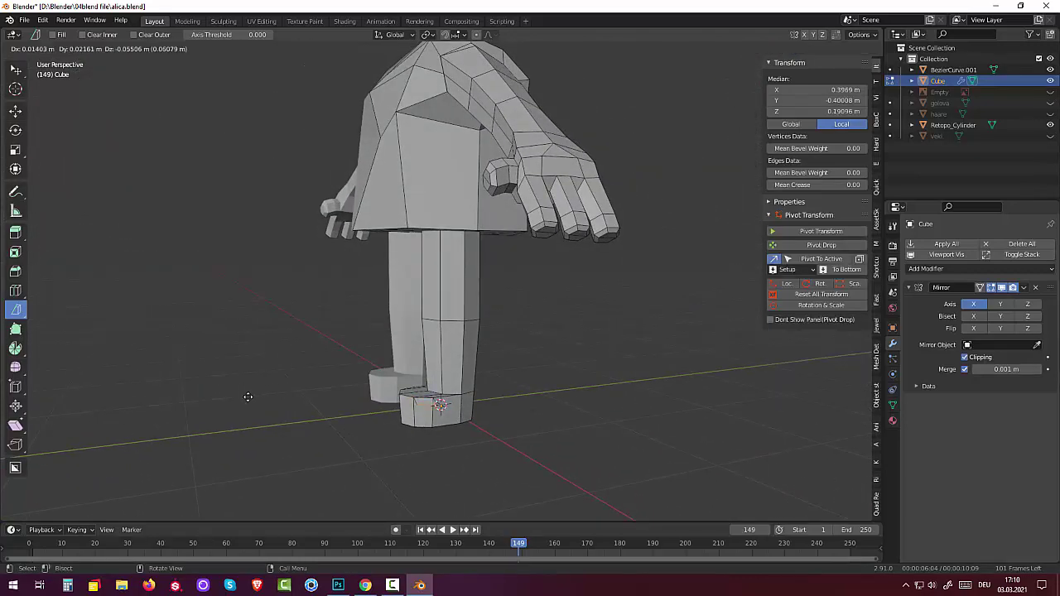
{"action": "left_click", "coordinate": [248, 396]}
{"action": "middle_click_drag", "start_coordinate": [287, 382], "coordinate": [273, 425]}
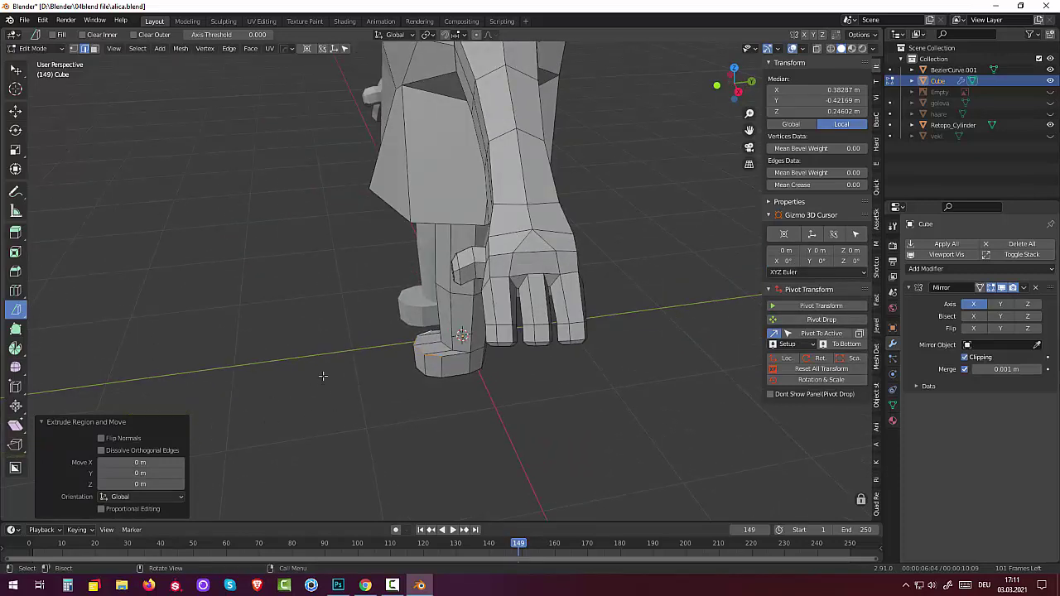
Lower the selected foot faces 0.1171 m along Z
{"action": "key", "text": "g"}
{"action": "key", "text": "z"}
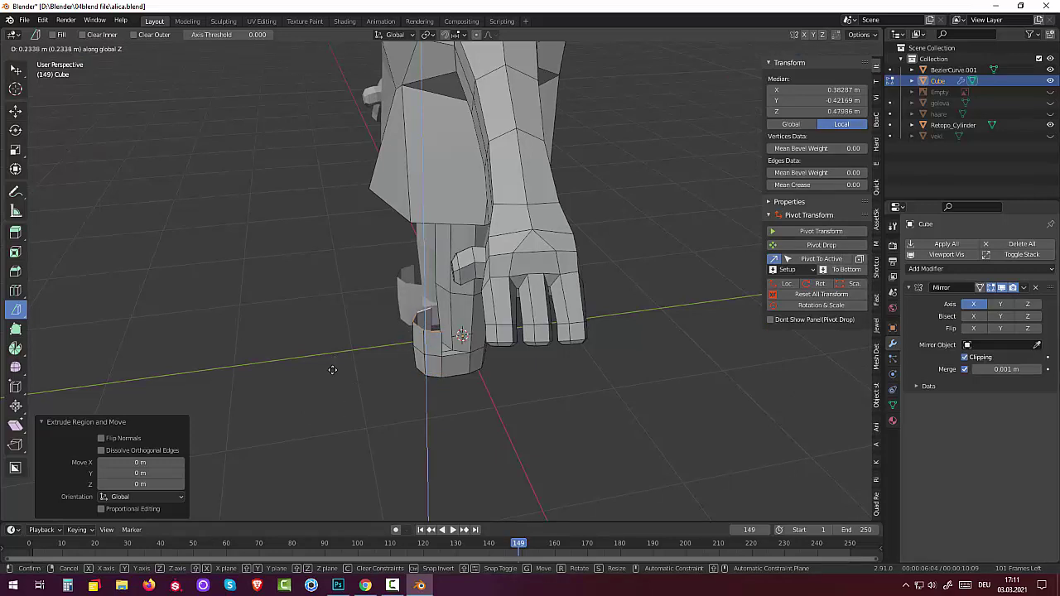
{"action": "right_click", "coordinate": [332, 370]}
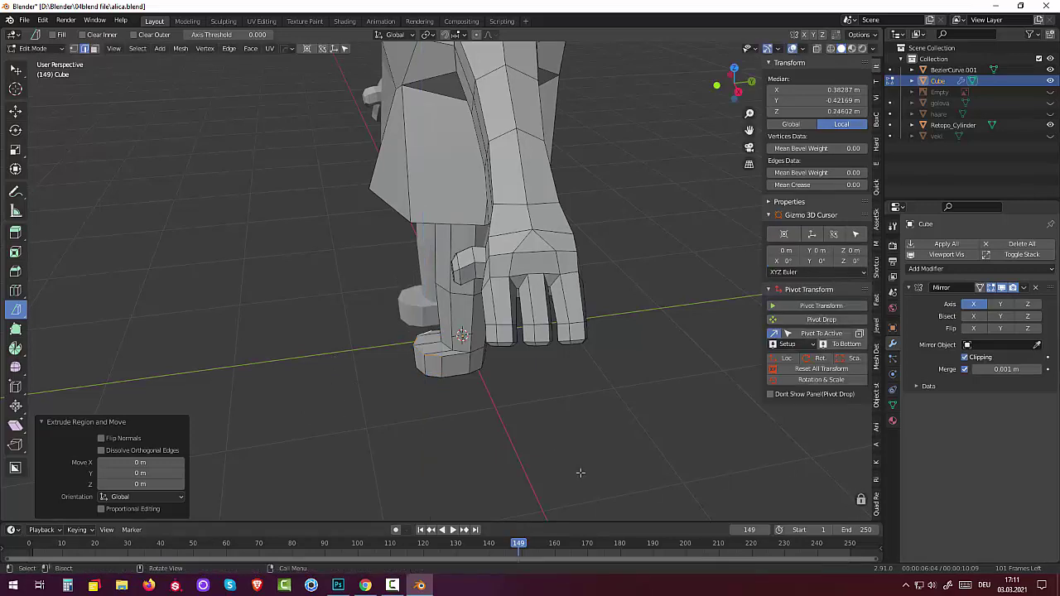
{"action": "key", "text": "ctrl+z"}
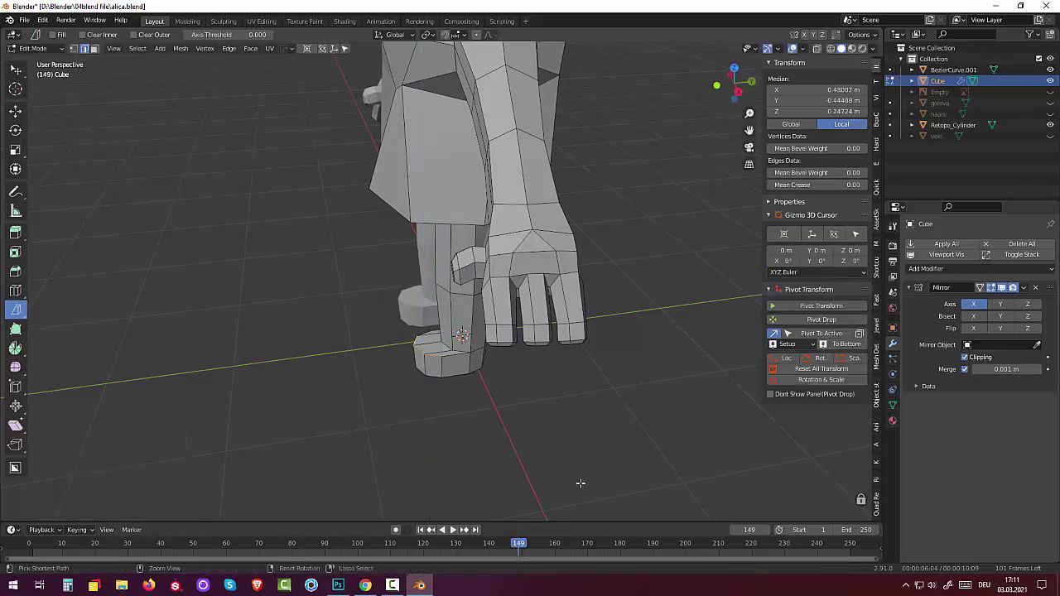
{"action": "middle_click_drag", "start_coordinate": [564, 483], "coordinate": [398, 306]}
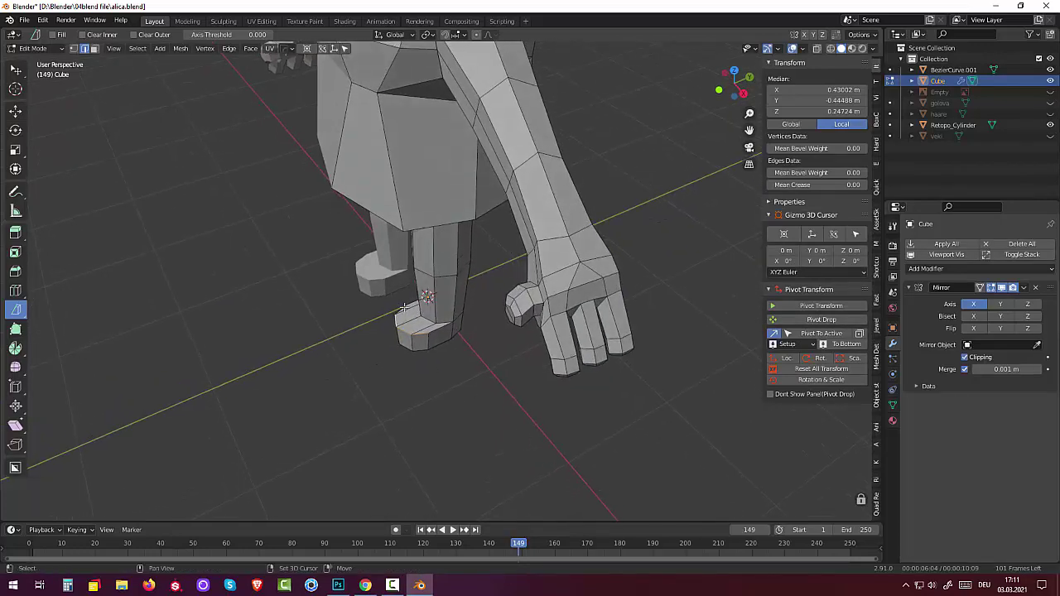
{"action": "middle_click_drag", "start_coordinate": [475, 364], "coordinate": [450, 342]}
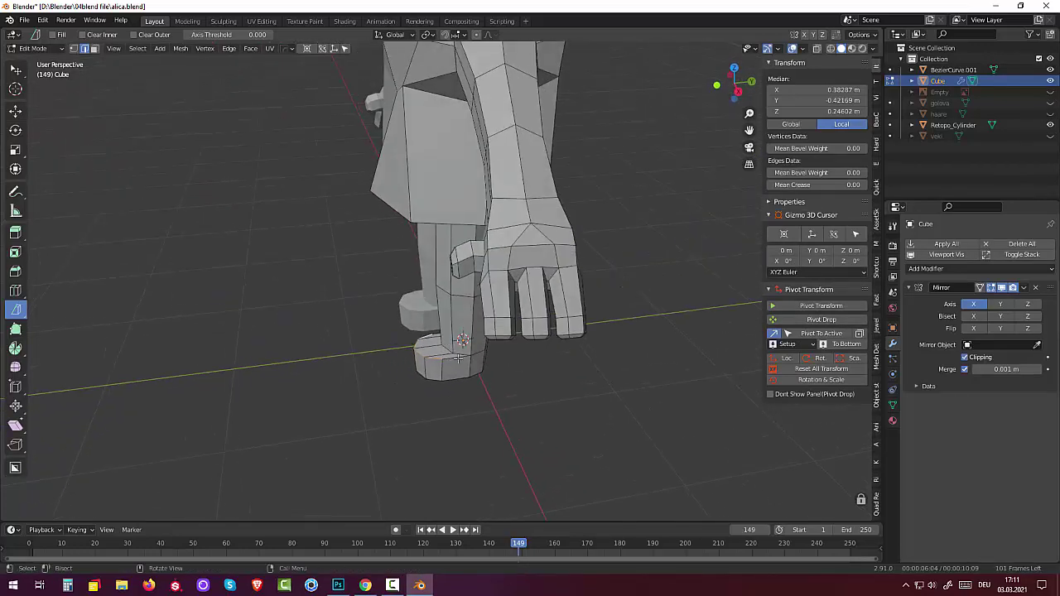
{"action": "key", "text": "g"}
{"action": "key", "text": "z"}
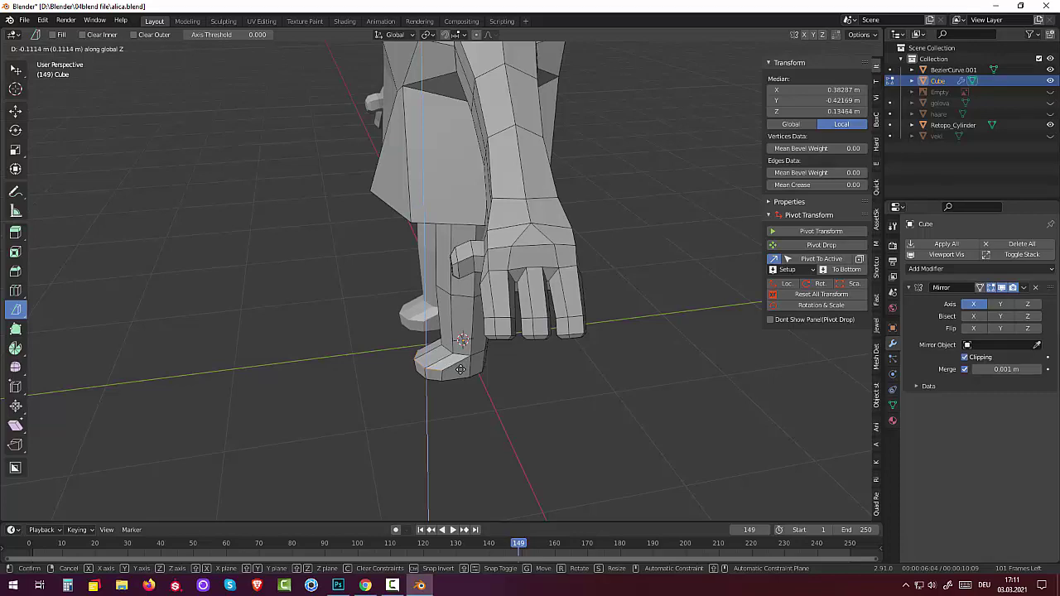
{"action": "left_click", "coordinate": [460, 369]}
{"action": "mouse_move", "coordinate": [460, 370]}
{"action": "middle_mouse_down"}
{"action": "mouse_move", "coordinate": [544, 384]}
{"action": "mouse_move", "coordinate": [589, 372]}
{"action": "mouse_move", "coordinate": [613, 339]}
{"action": "mouse_move", "coordinate": [601, 349]}
{"action": "middle_mouse_up"}
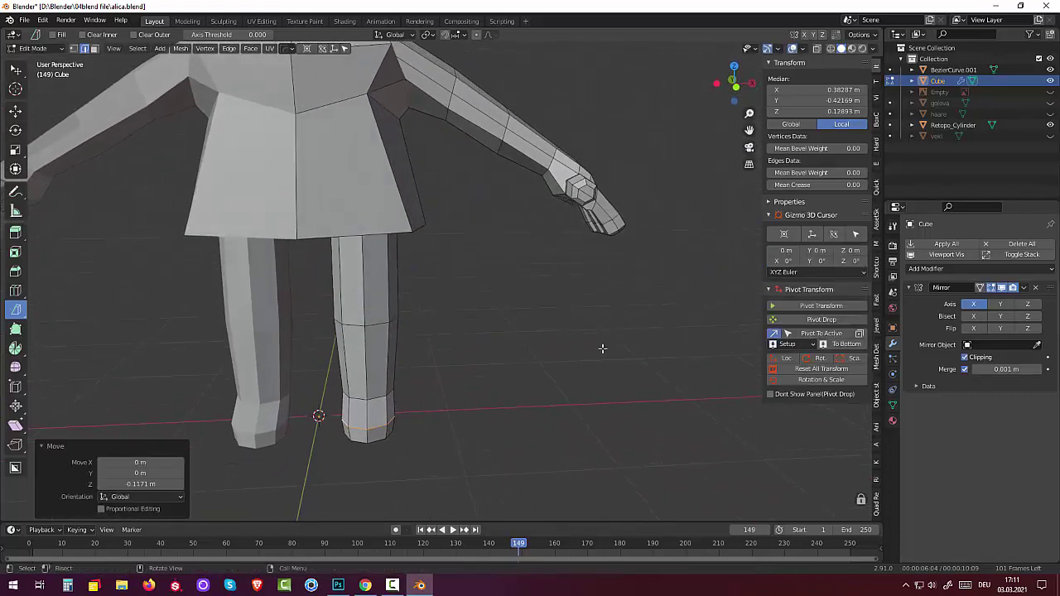
{"action": "mouse_move", "coordinate": [508, 440]}
{"action": "middle_mouse_down"}
{"action": "mouse_move", "coordinate": [471, 455]}
{"action": "mouse_move", "coordinate": [456, 447]}
{"action": "mouse_move", "coordinate": [448, 421]}
{"action": "mouse_move", "coordinate": [489, 392]}
{"action": "mouse_move", "coordinate": [481, 469]}
{"action": "mouse_move", "coordinate": [464, 450]}
{"action": "mouse_move", "coordinate": [481, 445]}
{"action": "mouse_move", "coordinate": [452, 462]}
{"action": "mouse_move", "coordinate": [401, 452]}
{"action": "middle_mouse_up"}
Scale the edge loop near the ankle down to 0.801
{"action": "scroll", "coordinate": [448, 466], "scroll_direction": "up", "scroll_amount": 2}
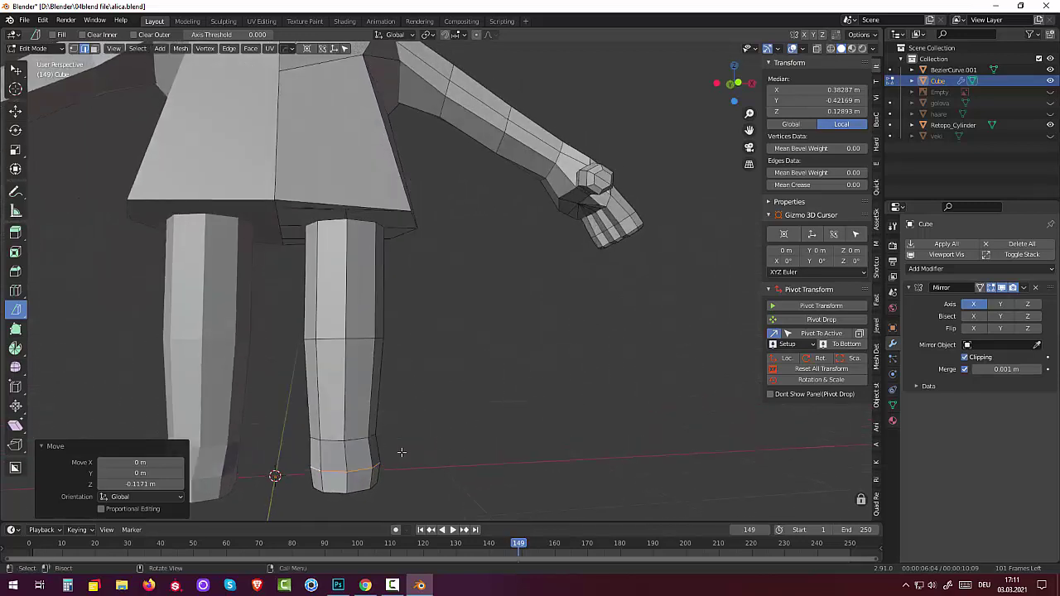
{"action": "left_click", "coordinate": [358, 440], "text": "alt"}
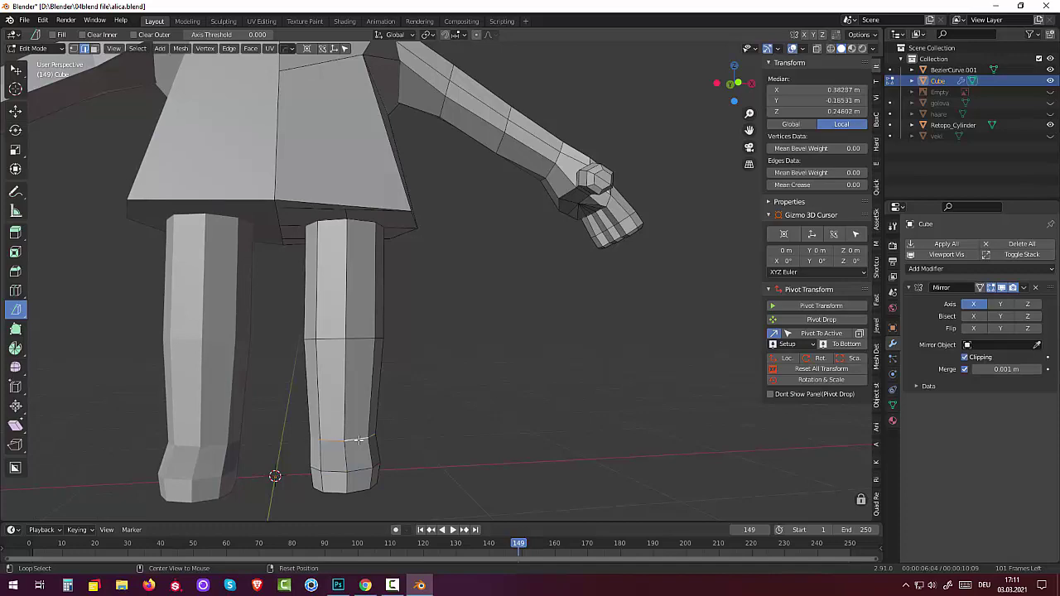
{"action": "key", "text": "s"}
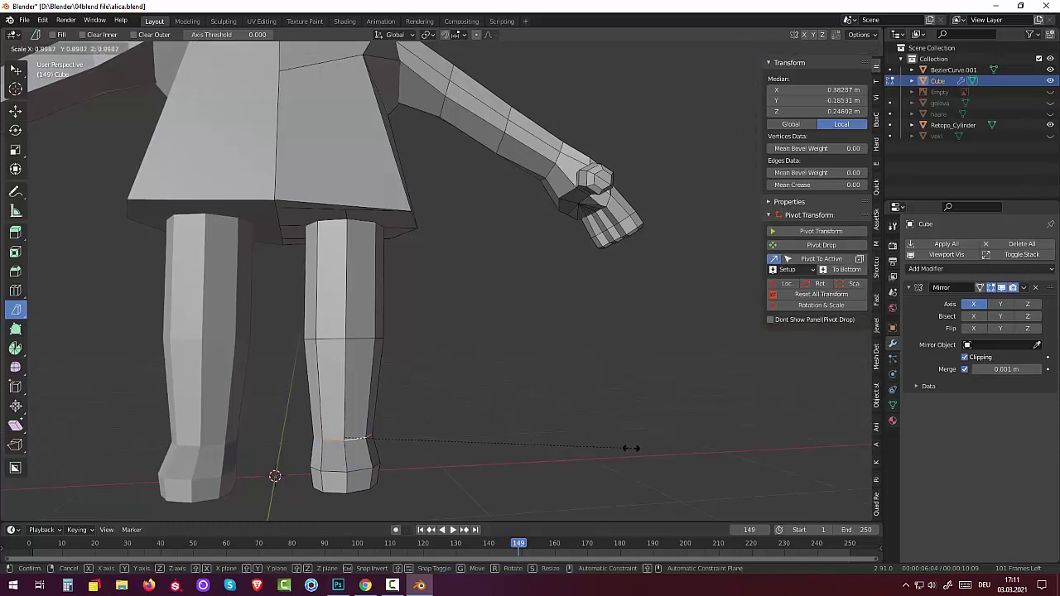
{"action": "left_click", "coordinate": [600, 454]}
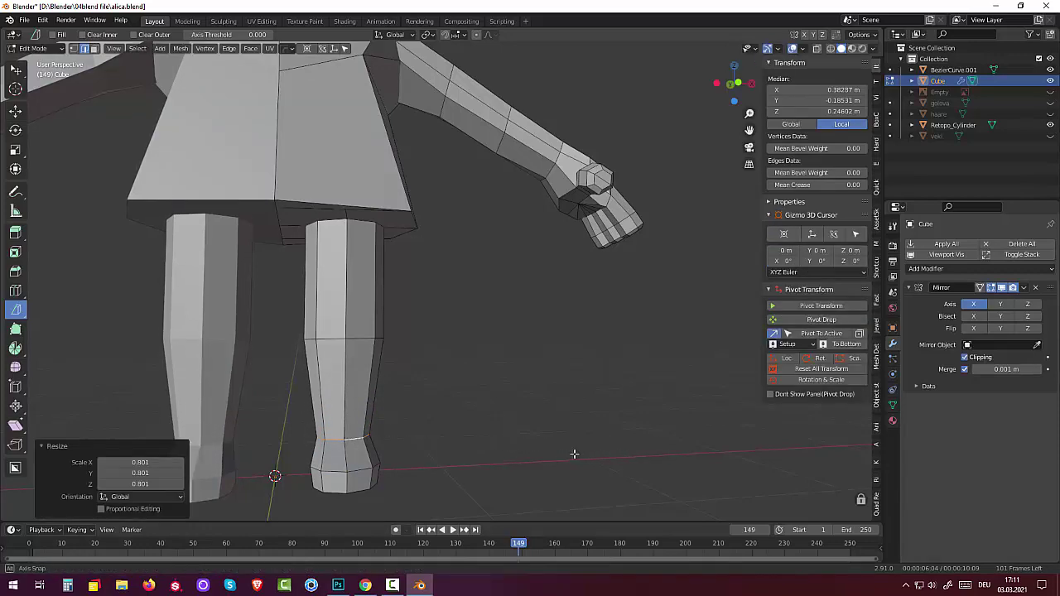
{"action": "mouse_move", "coordinate": [572, 449]}
{"action": "middle_mouse_down"}
{"action": "mouse_move", "coordinate": [549, 449]}
{"action": "mouse_move", "coordinate": [511, 486]}
{"action": "mouse_move", "coordinate": [516, 500]}
{"action": "mouse_move", "coordinate": [593, 484]}
{"action": "mouse_move", "coordinate": [407, 473]}
{"action": "mouse_move", "coordinate": [389, 451]}
{"action": "mouse_move", "coordinate": [428, 471]}
{"action": "mouse_move", "coordinate": [428, 497]}
{"action": "mouse_move", "coordinate": [407, 419]}
{"action": "mouse_move", "coordinate": [445, 309]}
{"action": "middle_mouse_up"}
Switch to the bottom orthographic view and move the selected vertices to a new position
{"action": "left_click", "coordinate": [360, 443]}
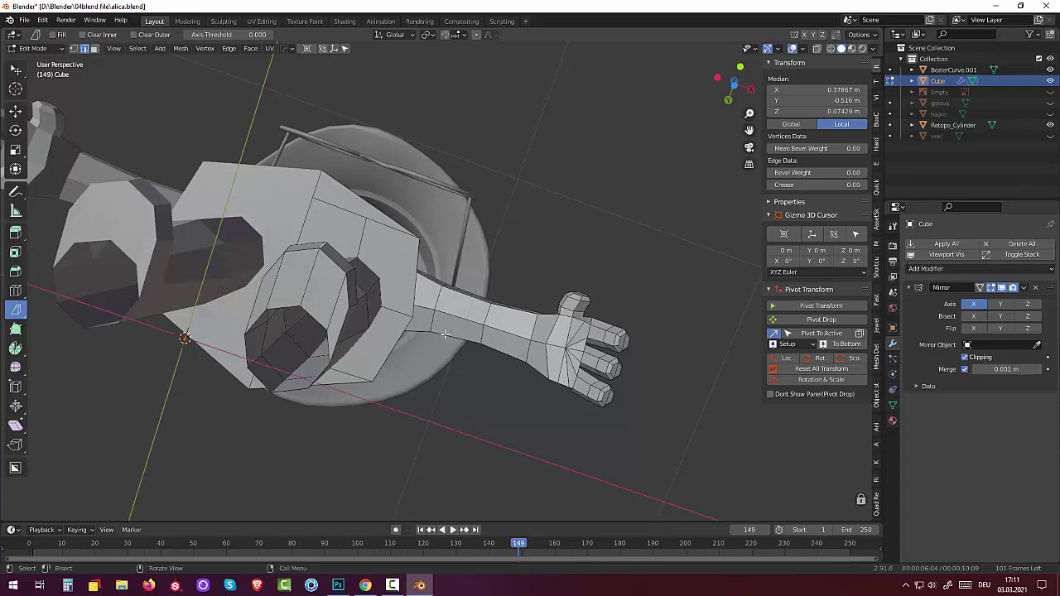
{"action": "key", "text": "KP_7"}
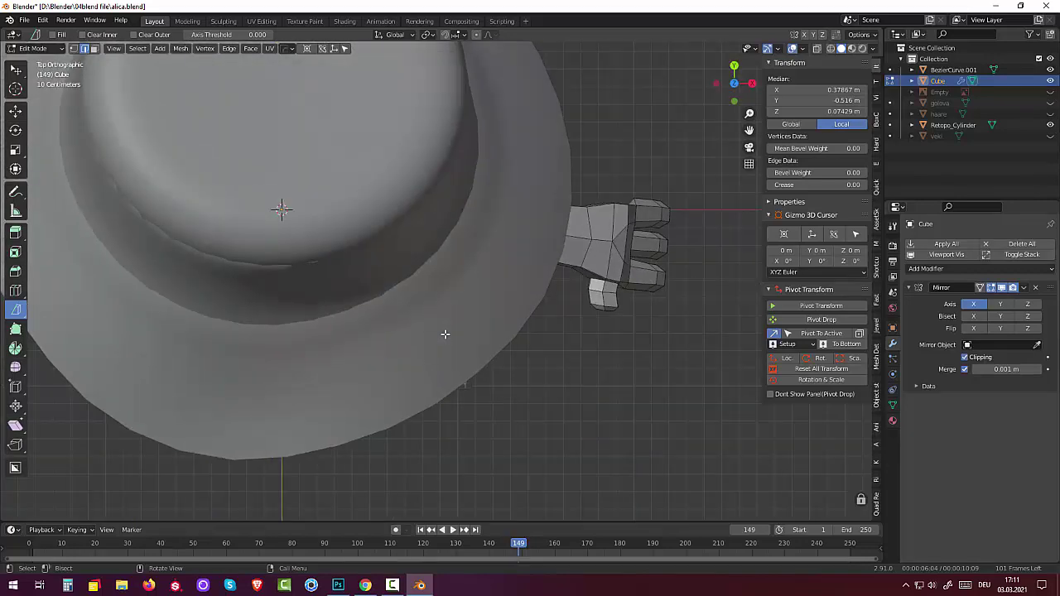
{"action": "key", "text": "ctrl+KP_7"}
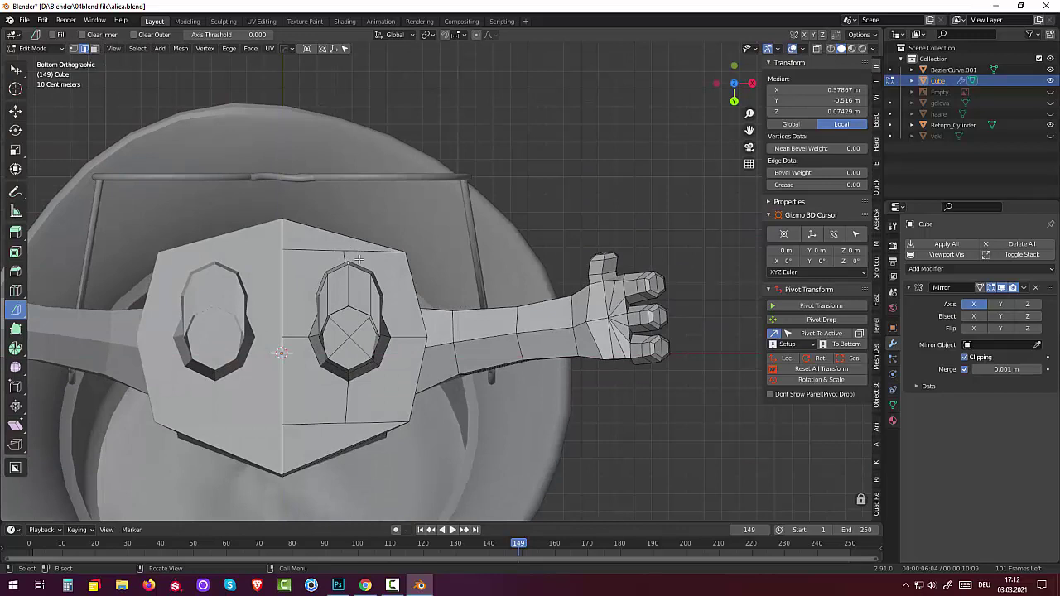
{"action": "key", "text": "g"}
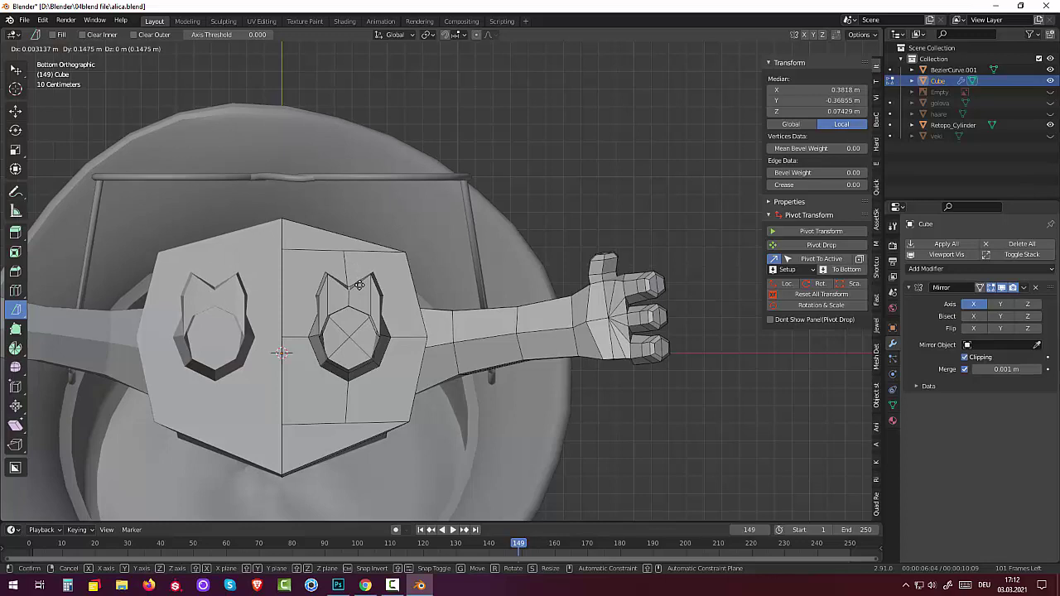
{"action": "left_click", "coordinate": [358, 285]}
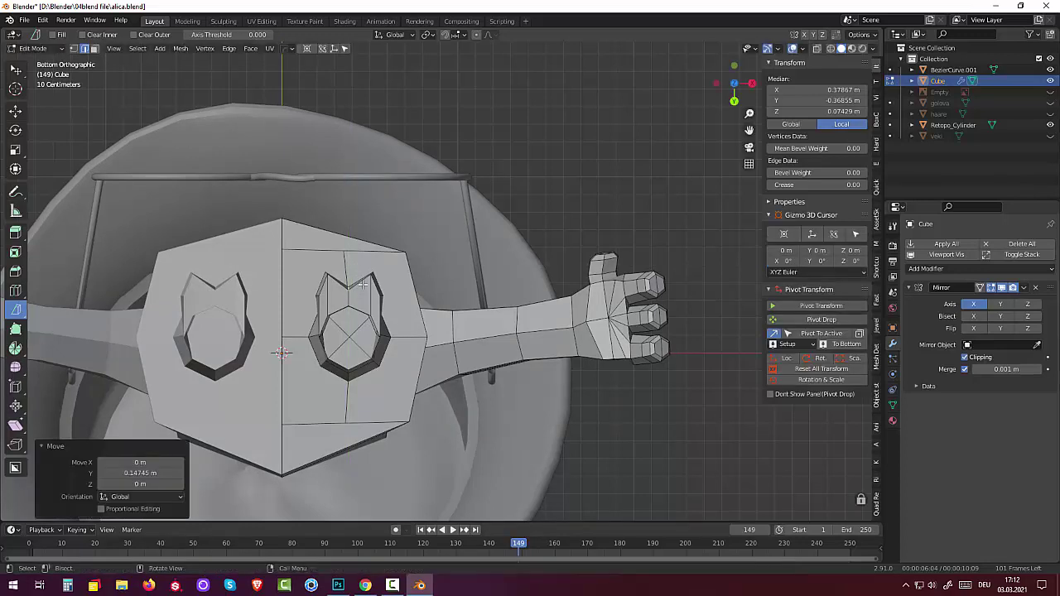
Select four leg-opening vertices and shift them 0.11152 m along Y
{"action": "left_click", "coordinate": [373, 276]}
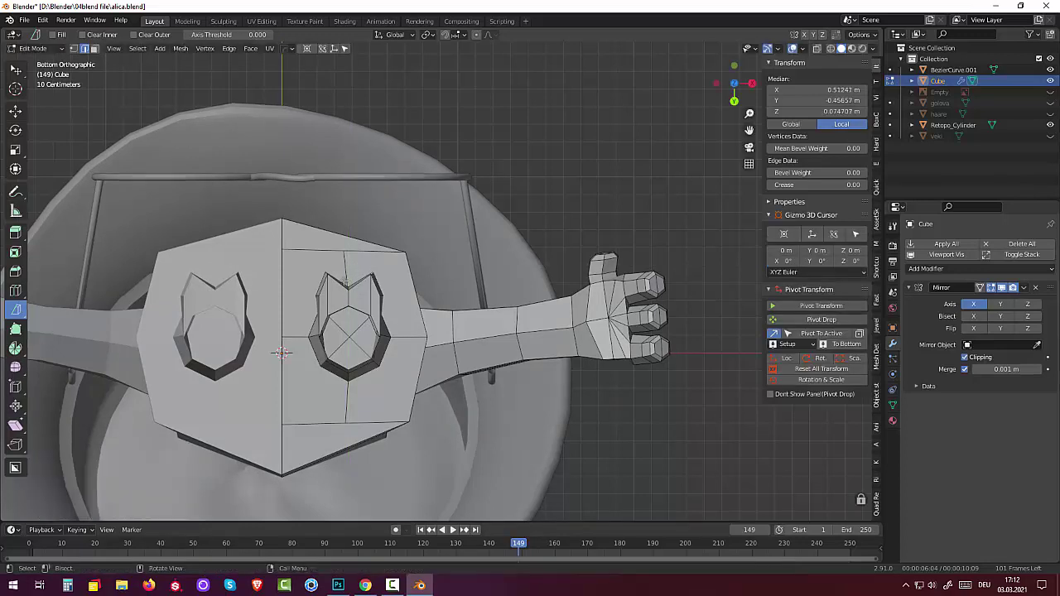
{"action": "left_click", "coordinate": [332, 276], "text": "shift"}
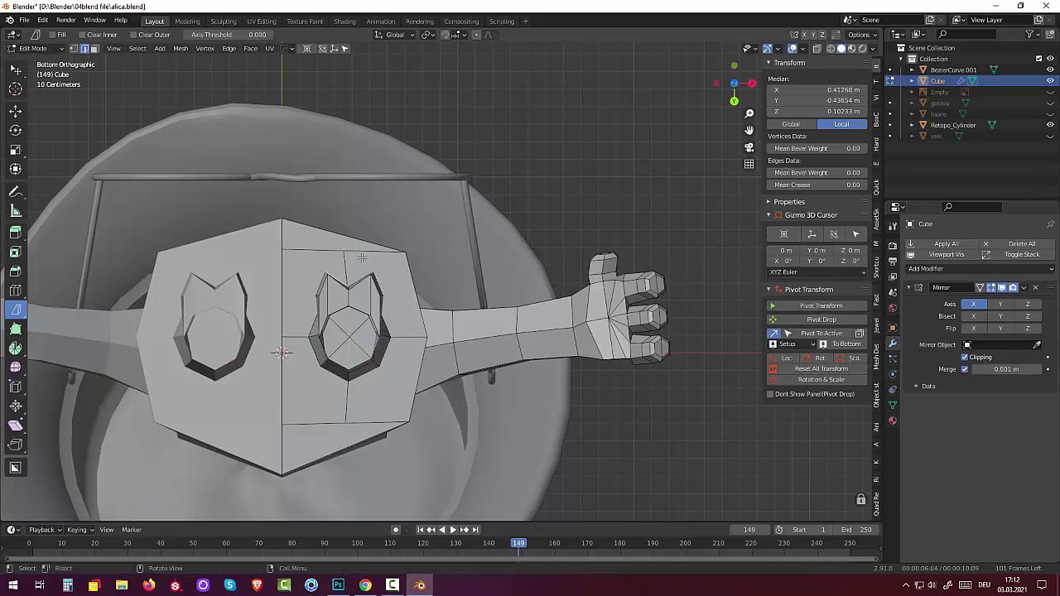
{"action": "middle_click_drag", "start_coordinate": [360, 258], "coordinate": [285, 387]}
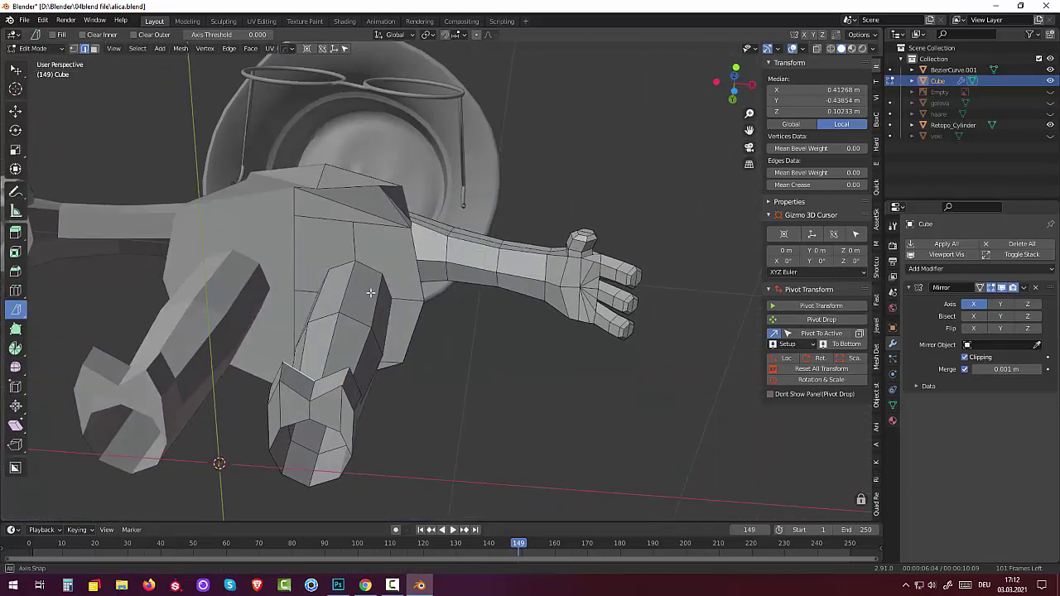
{"action": "left_click", "coordinate": [282, 373], "text": "shift"}
{"action": "mouse_move", "coordinate": [282, 373]}
{"action": "middle_mouse_down"}
{"action": "mouse_move", "coordinate": [460, 315]}
{"action": "mouse_move", "coordinate": [432, 342]}
{"action": "middle_mouse_up"}
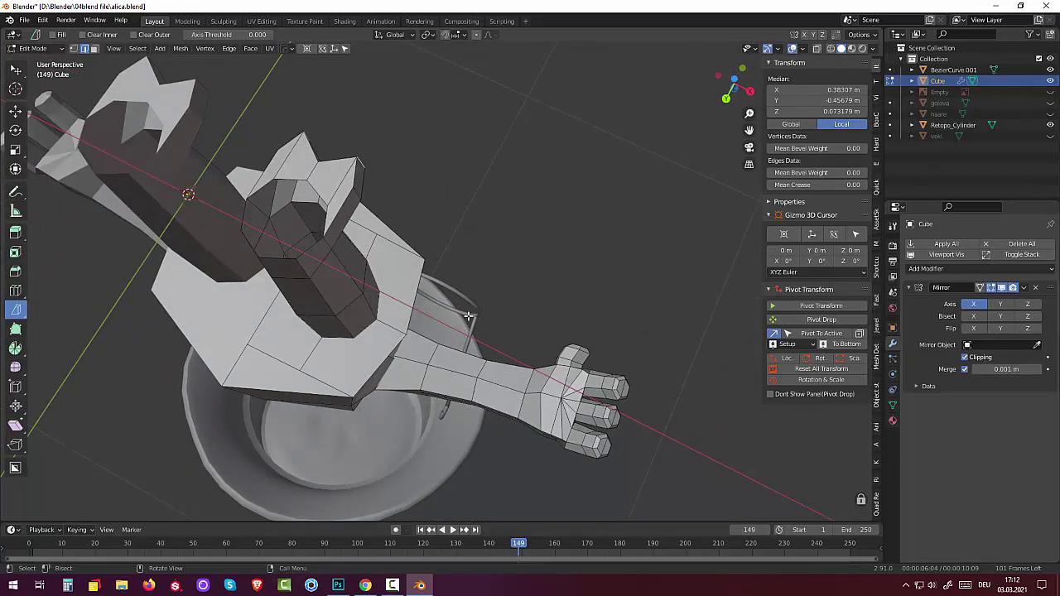
{"action": "key", "text": "g"}
{"action": "key", "text": "y"}
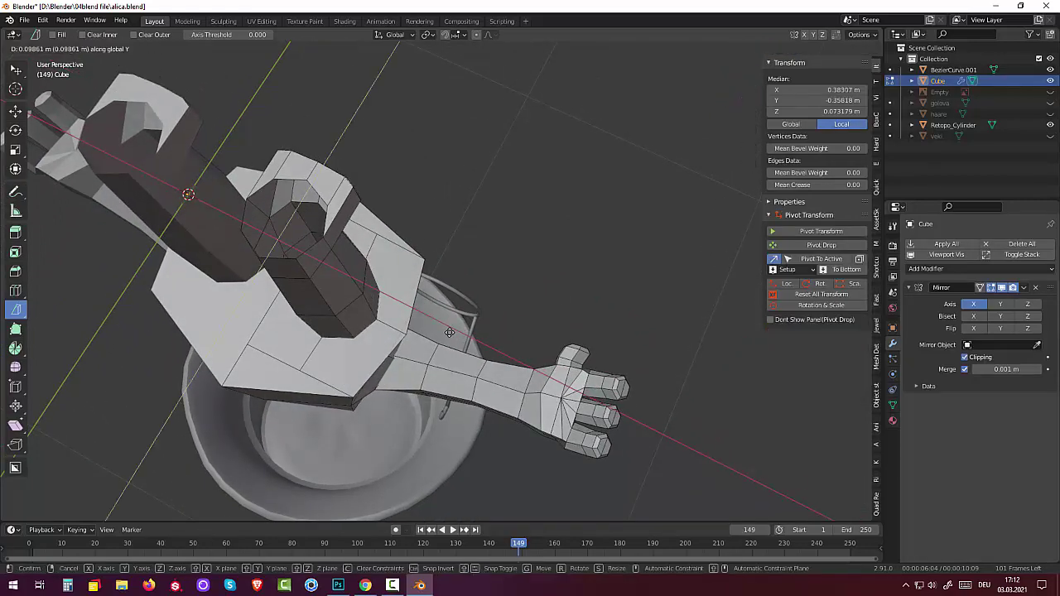
{"action": "left_click", "coordinate": [449, 332]}
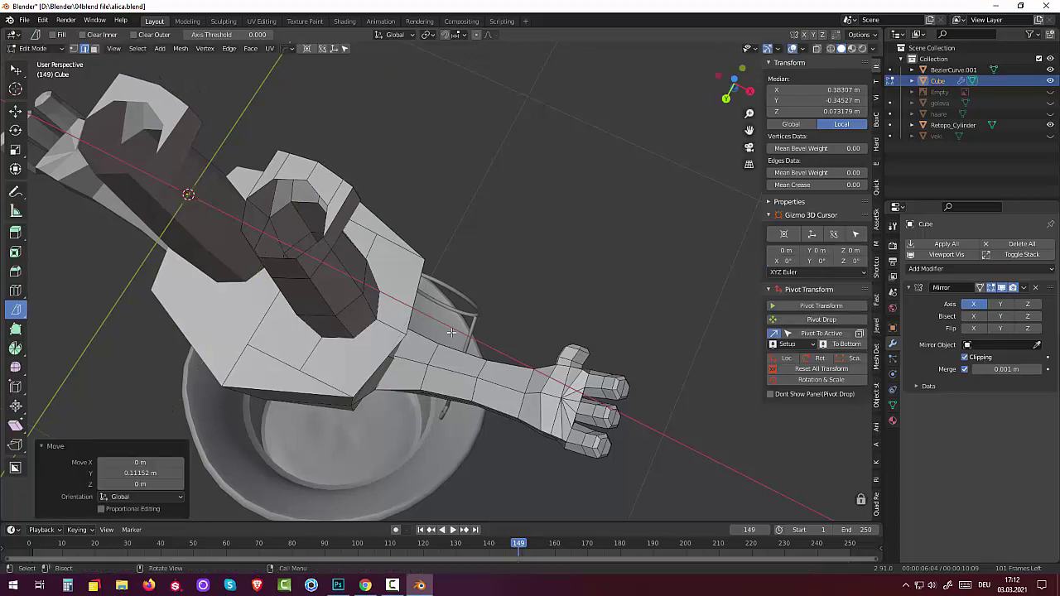
{"action": "mouse_move", "coordinate": [451, 332]}
{"action": "middle_mouse_down"}
{"action": "mouse_move", "coordinate": [220, 240]}
{"action": "mouse_move", "coordinate": [199, 253]}
{"action": "mouse_move", "coordinate": [157, 350]}
{"action": "mouse_move", "coordinate": [222, 385]}
{"action": "mouse_move", "coordinate": [227, 414]}
{"action": "mouse_move", "coordinate": [267, 445]}
{"action": "middle_mouse_up"}
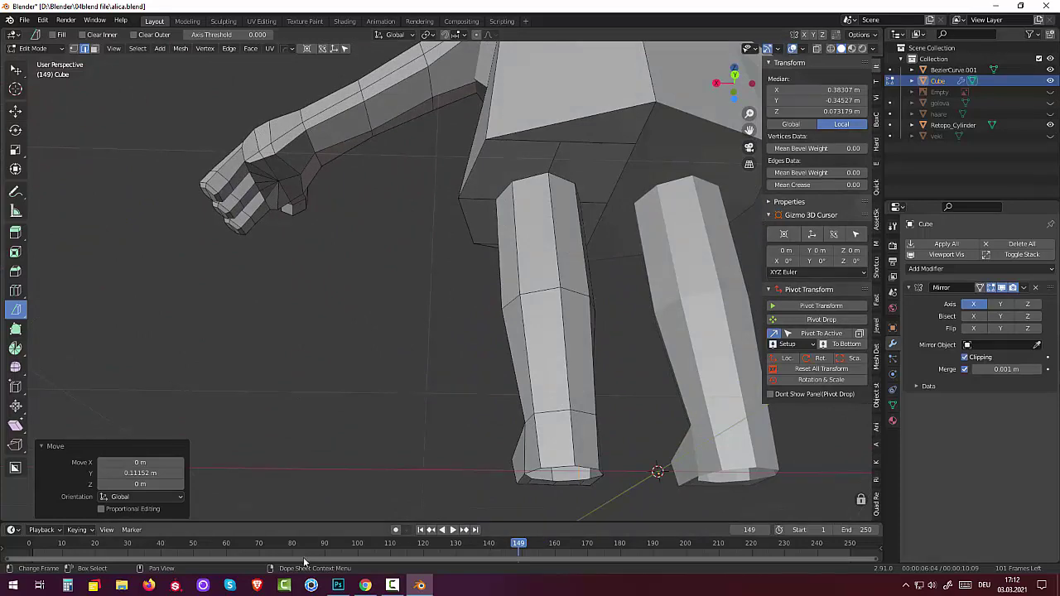
{"action": "key", "text": "alt+a"}
{"action": "key", "text": "KP_1"}
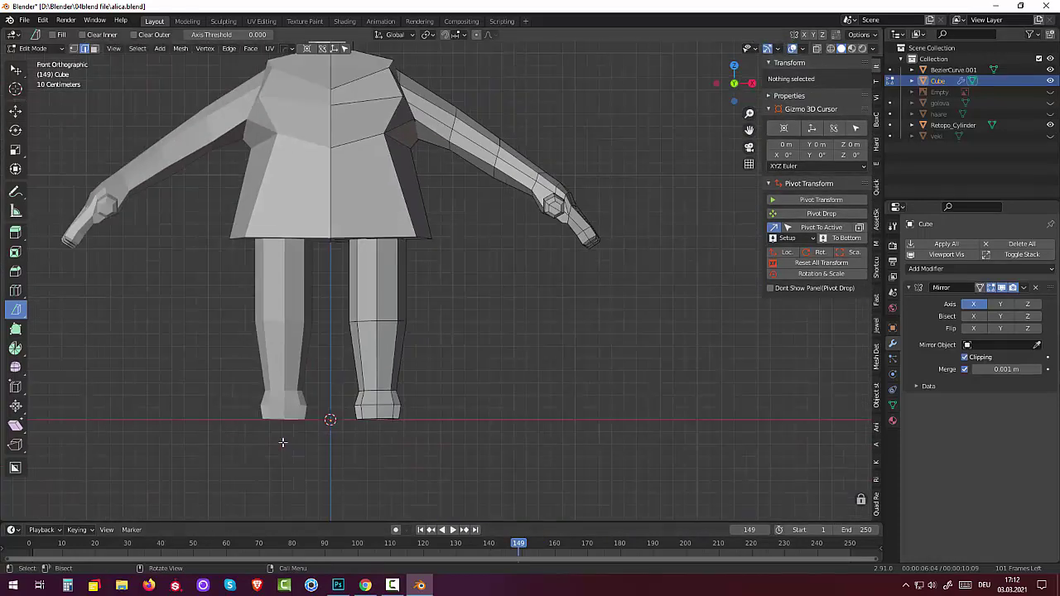
{"action": "scroll", "coordinate": [362, 496], "scroll_direction": "up", "scroll_amount": 1}
{"action": "scroll", "coordinate": [363, 434], "scroll_direction": "up", "scroll_amount": 1}
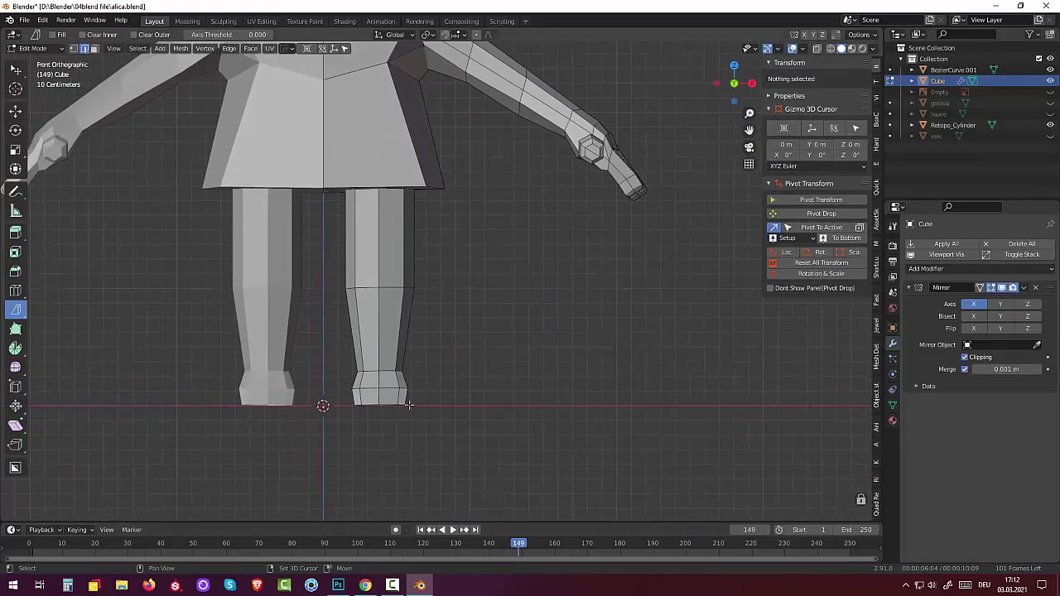
{"action": "scroll", "coordinate": [363, 434], "scroll_direction": "up", "scroll_amount": 1}
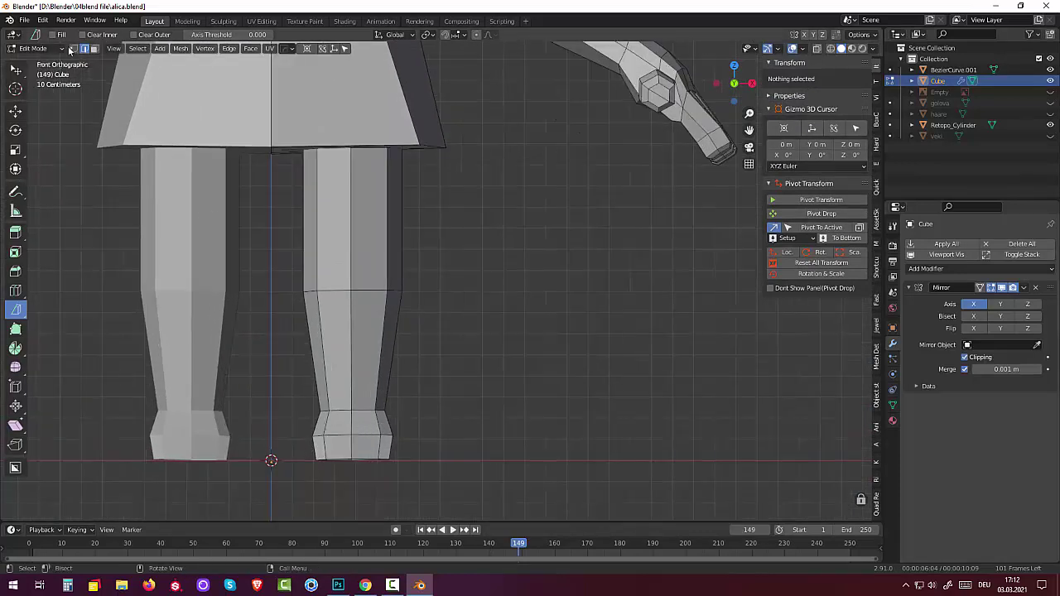
{"action": "left_click", "coordinate": [73, 48]}
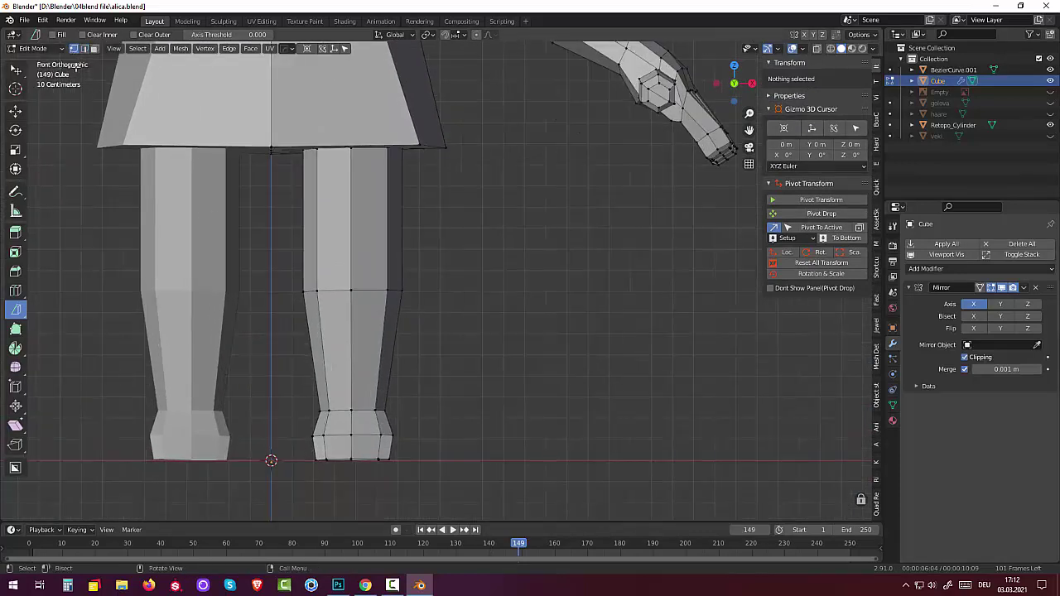
{"action": "left_click", "coordinate": [323, 436]}
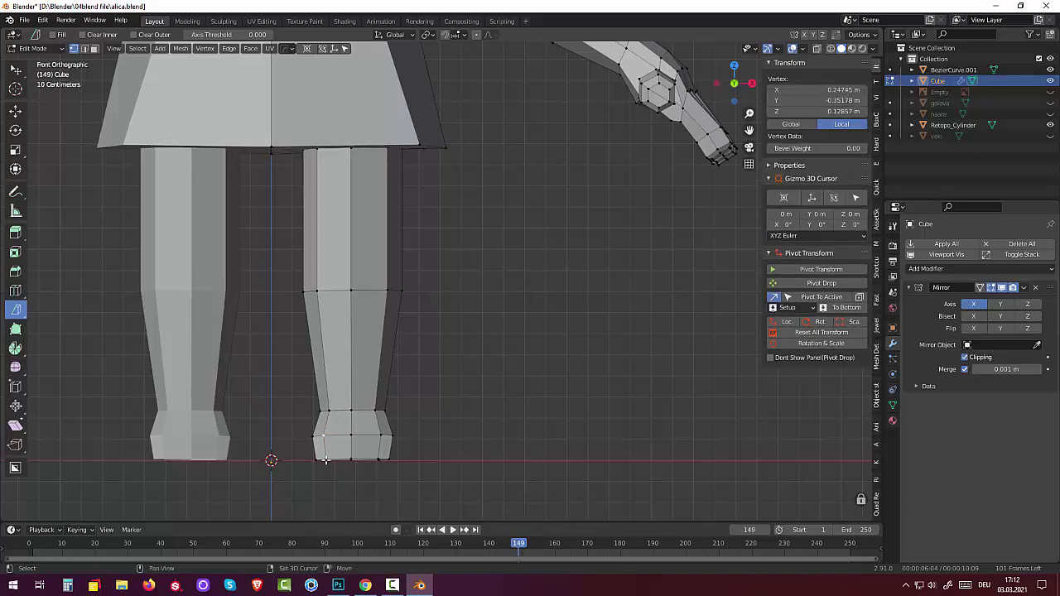
{"action": "left_click", "coordinate": [325, 460], "text": "shift"}
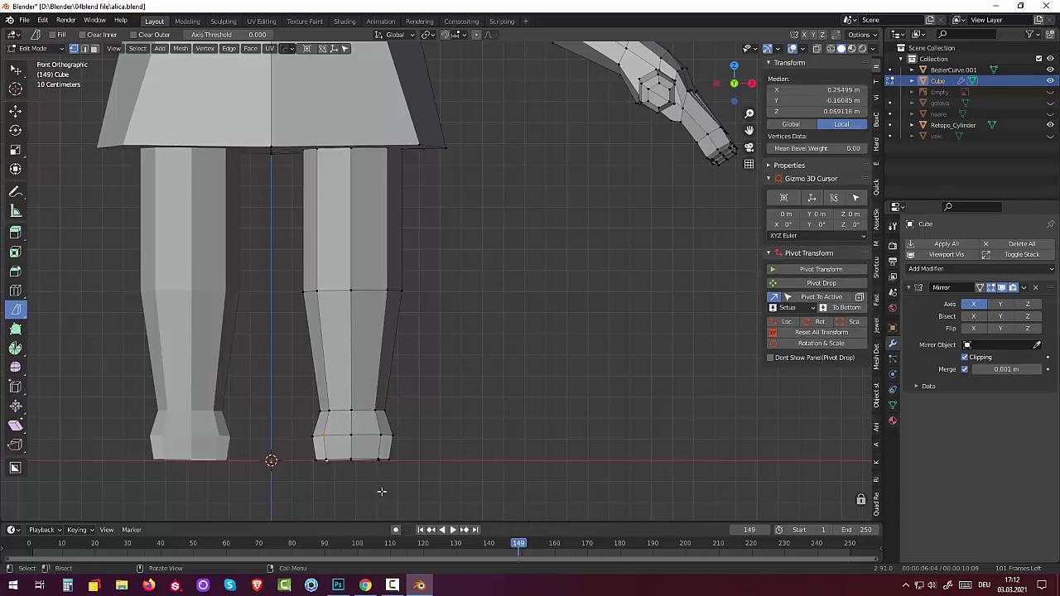
{"action": "left_click", "coordinate": [380, 460], "text": "shift"}
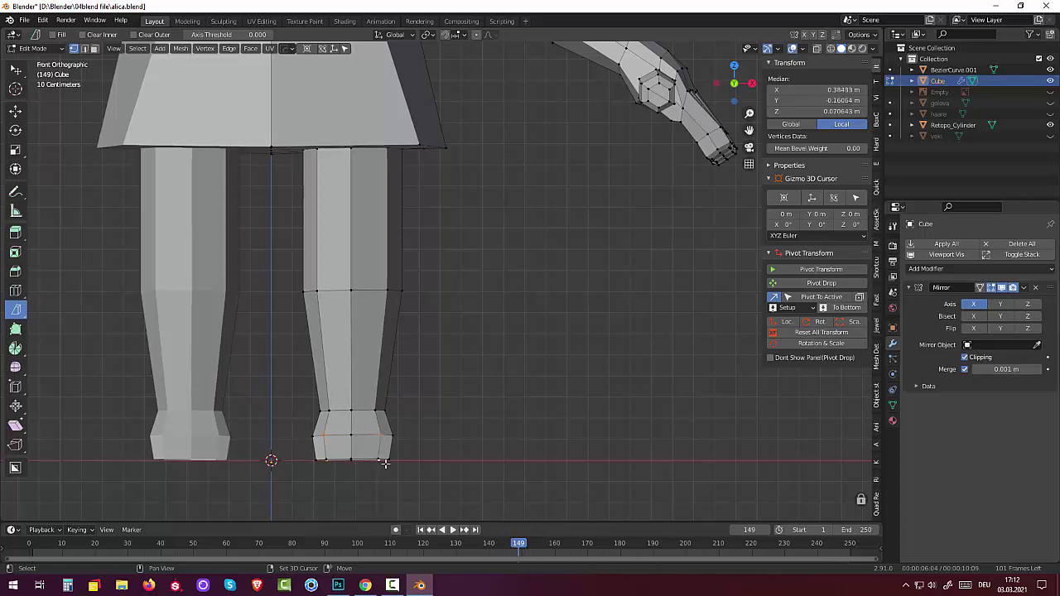
{"action": "key", "text": "s"}
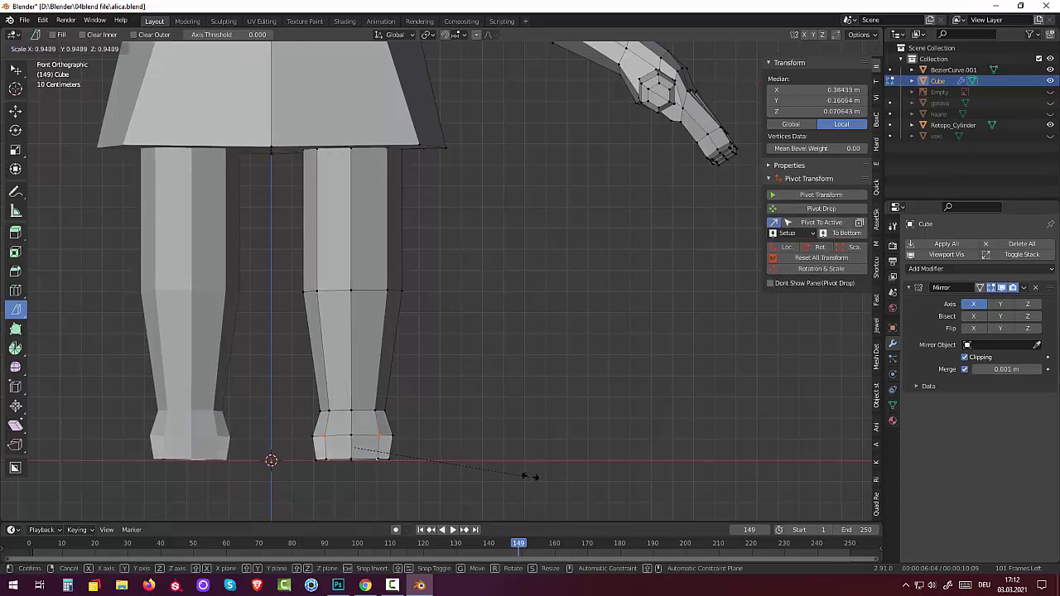
{"action": "right_click", "coordinate": [535, 476]}
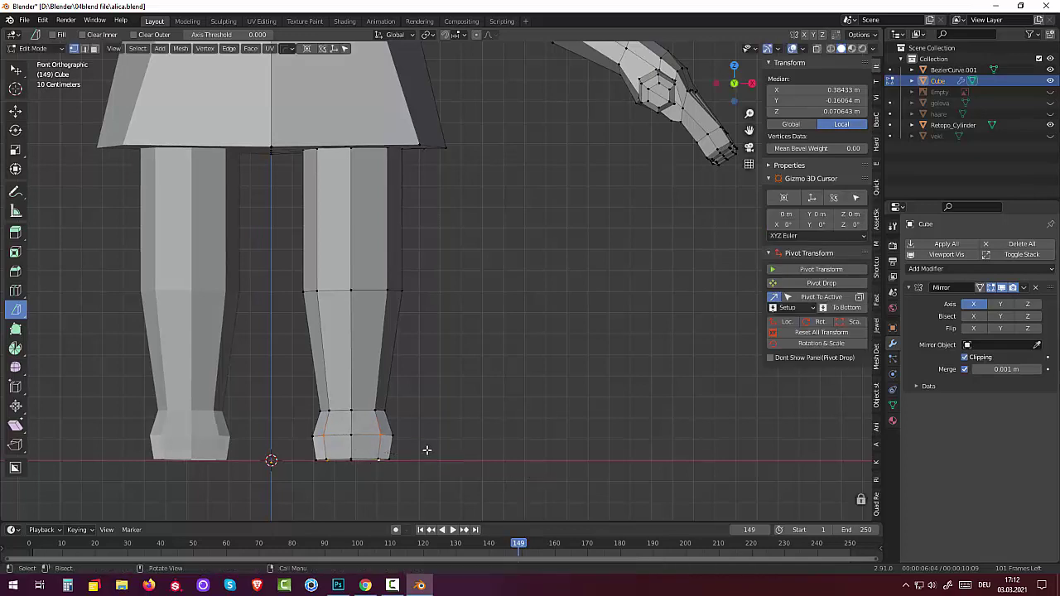
{"action": "left_click", "coordinate": [447, 475]}
Narrow the foot's top loop to 0.776 and its vertical edges to 0.788 along X
{"action": "middle_click_drag", "start_coordinate": [433, 478], "coordinate": [396, 451]}
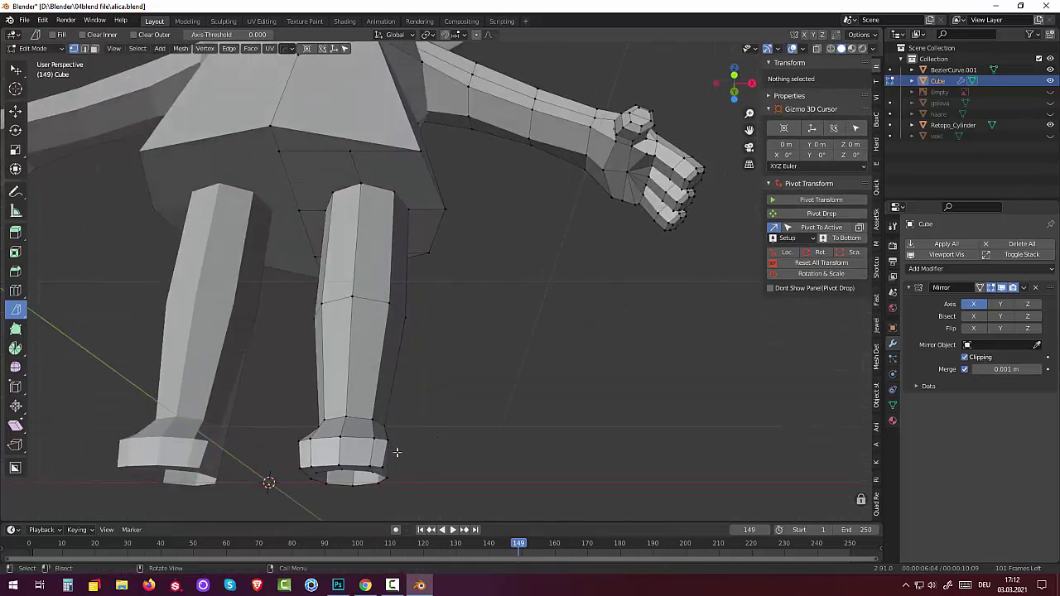
{"action": "left_click", "coordinate": [374, 443]}
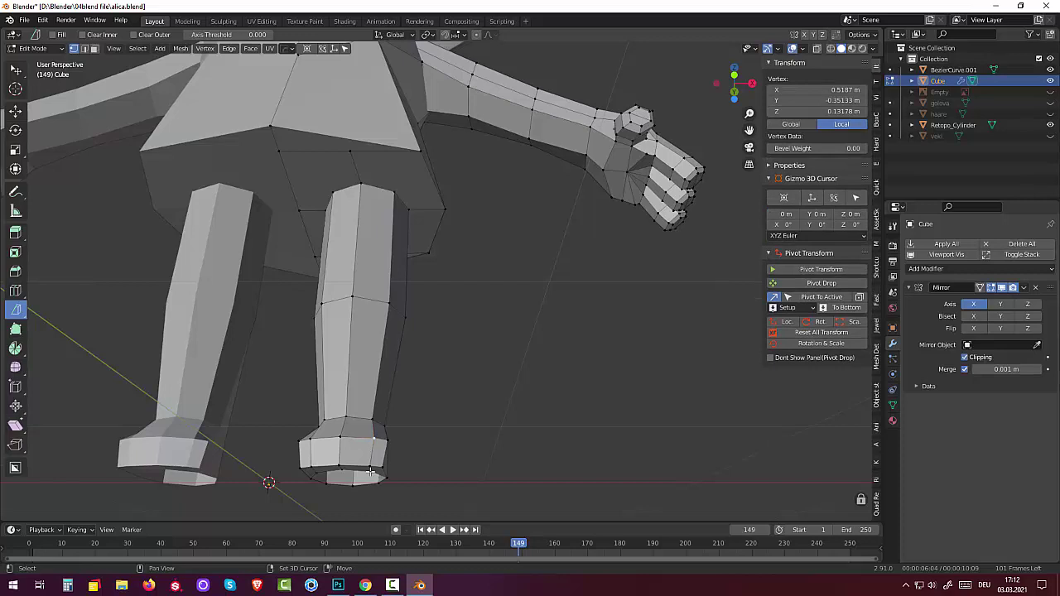
{"action": "left_click", "coordinate": [320, 442], "text": "alt+shift"}
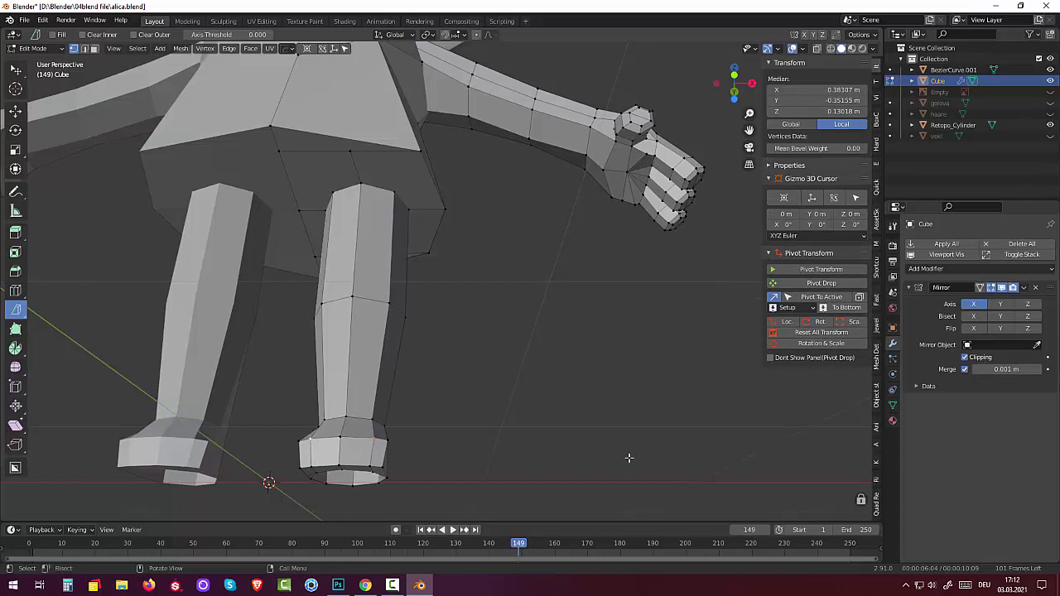
{"action": "key", "text": "s"}
{"action": "key", "text": "x"}
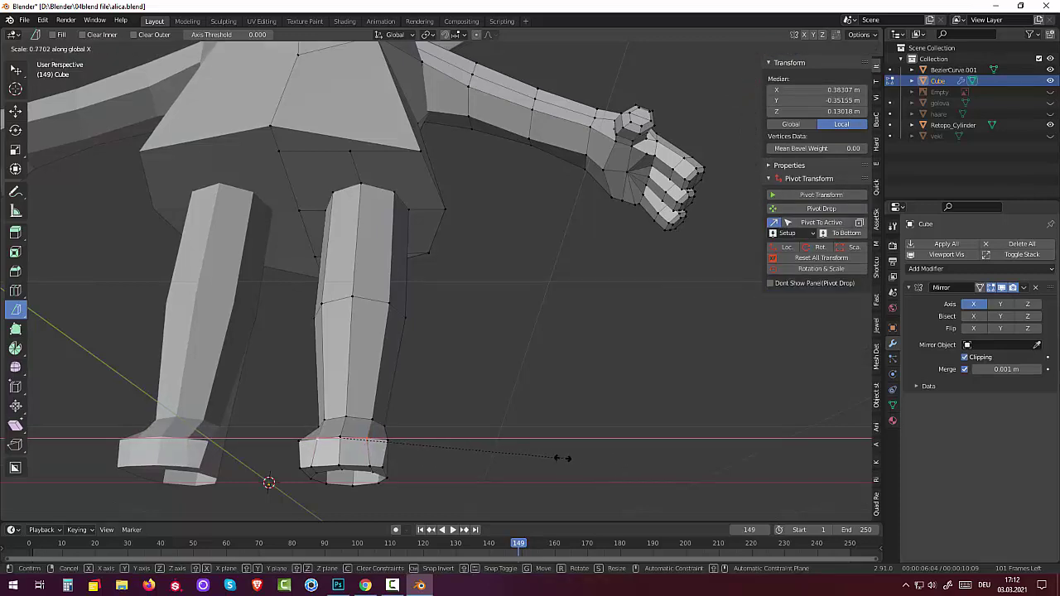
{"action": "left_click", "coordinate": [540, 458]}
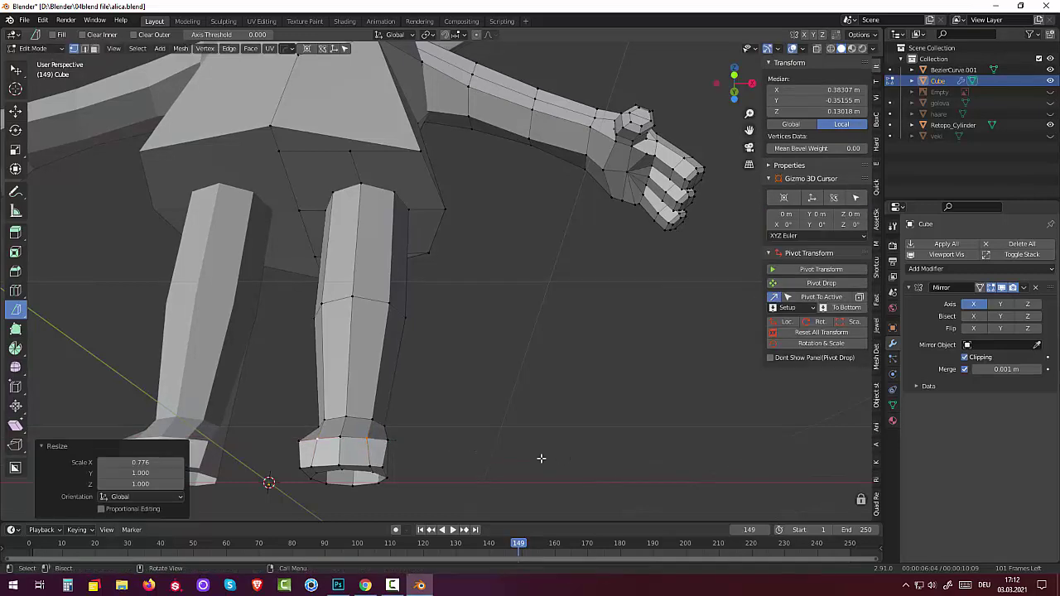
{"action": "left_click", "coordinate": [369, 465], "text": "ctrl+alt"}
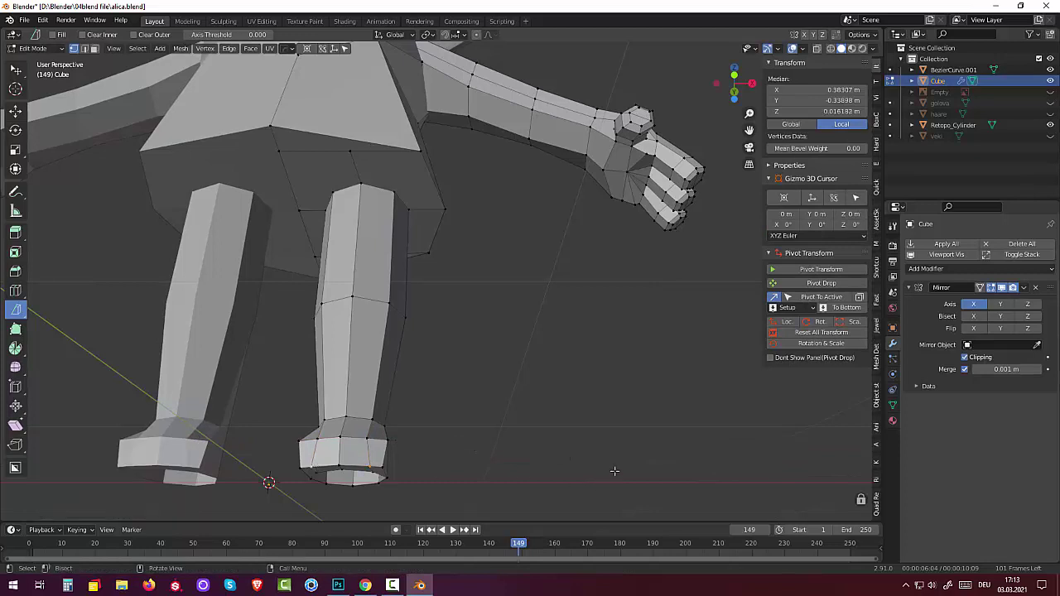
{"action": "key", "text": "s"}
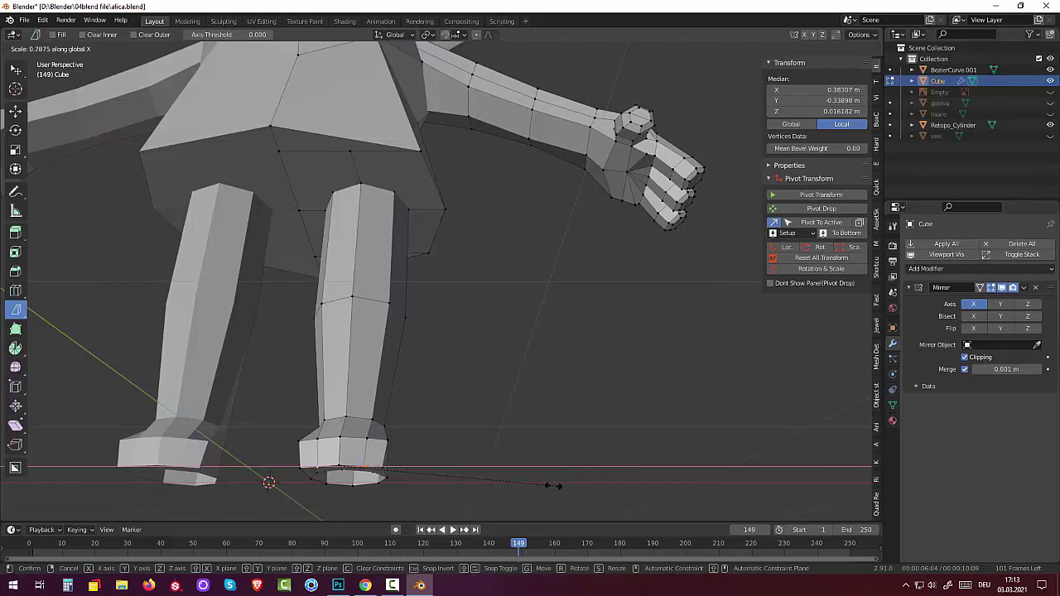
{"action": "left_click", "coordinate": [544, 449]}
{"action": "mouse_move", "coordinate": [544, 449]}
{"action": "middle_mouse_down"}
{"action": "mouse_move", "coordinate": [535, 82]}
{"action": "mouse_move", "coordinate": [343, 155]}
{"action": "middle_mouse_up"}
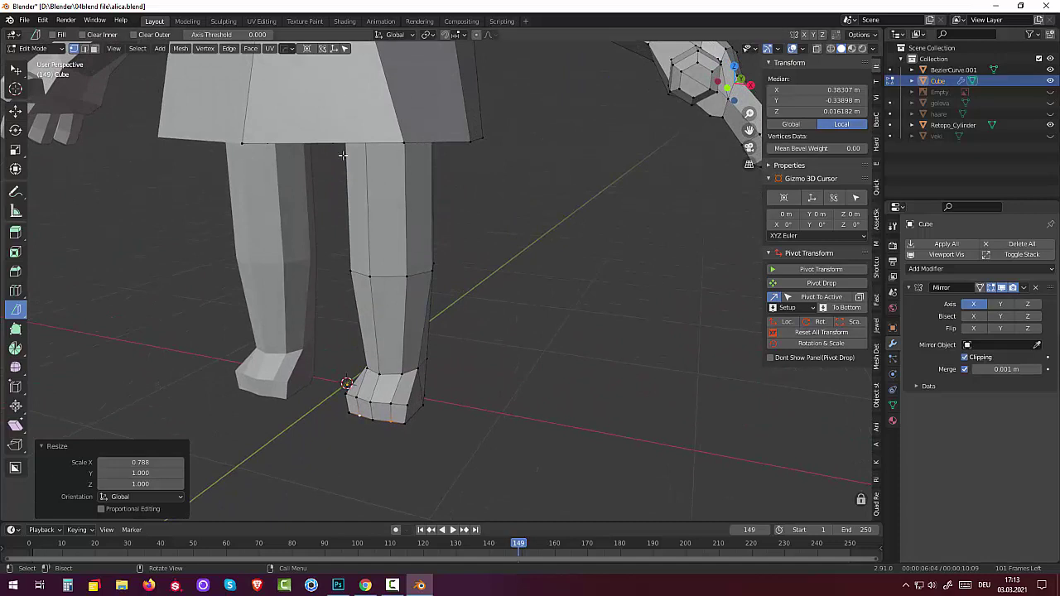
Reposition two individual foot vertices to reshape the shoe
{"action": "left_click", "coordinate": [373, 408]}
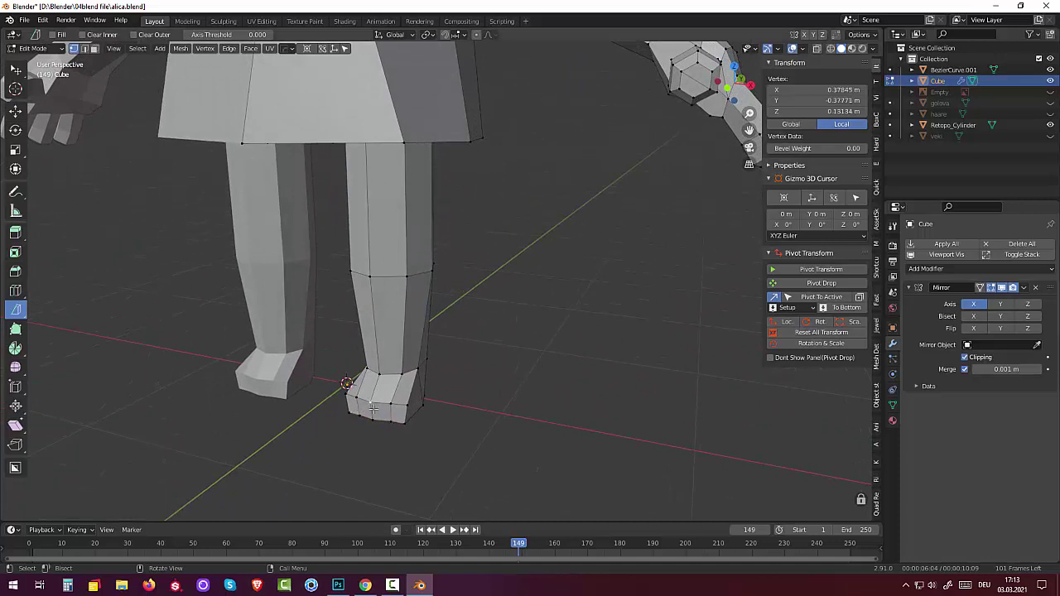
{"action": "mouse_move", "coordinate": [373, 408]}
{"action": "middle_mouse_down"}
{"action": "mouse_move", "coordinate": [355, 426]}
{"action": "mouse_move", "coordinate": [328, 421]}
{"action": "mouse_move", "coordinate": [371, 396]}
{"action": "middle_mouse_up"}
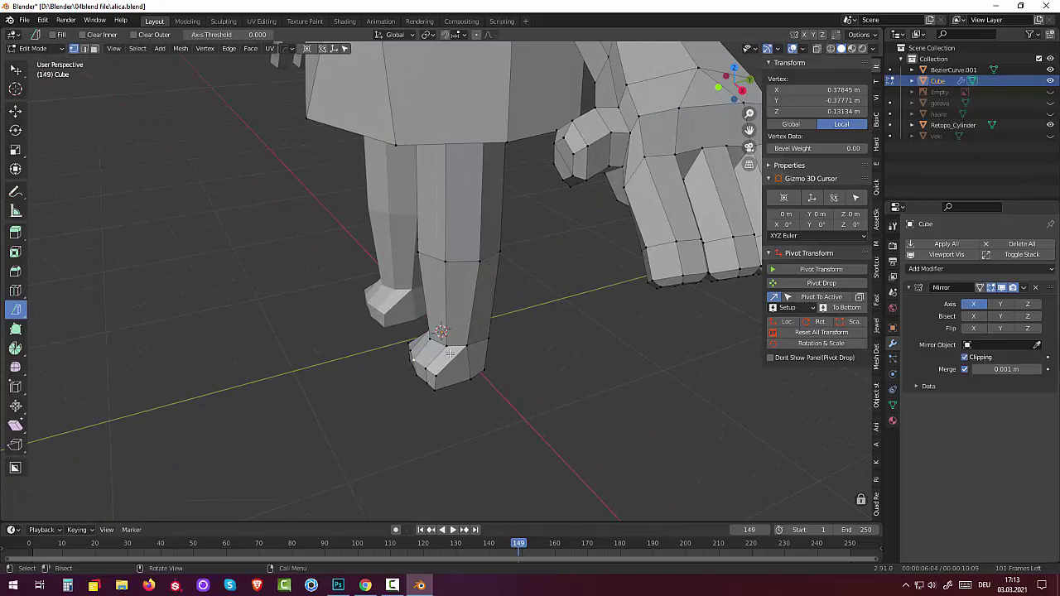
{"action": "key", "text": "g"}
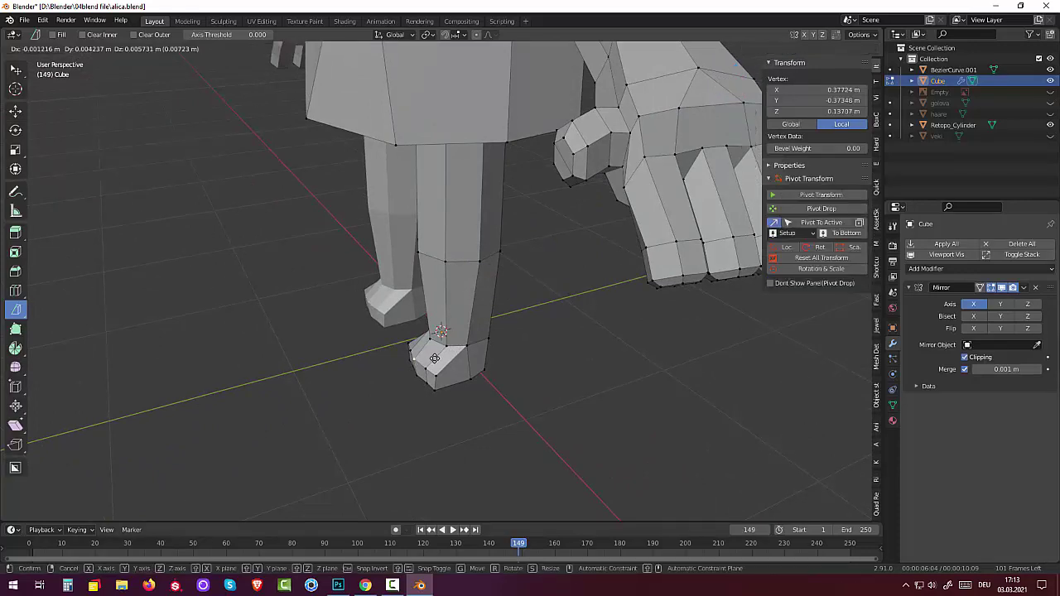
{"action": "left_click", "coordinate": [435, 358]}
{"action": "middle_click_drag", "start_coordinate": [435, 359], "coordinate": [542, 305]}
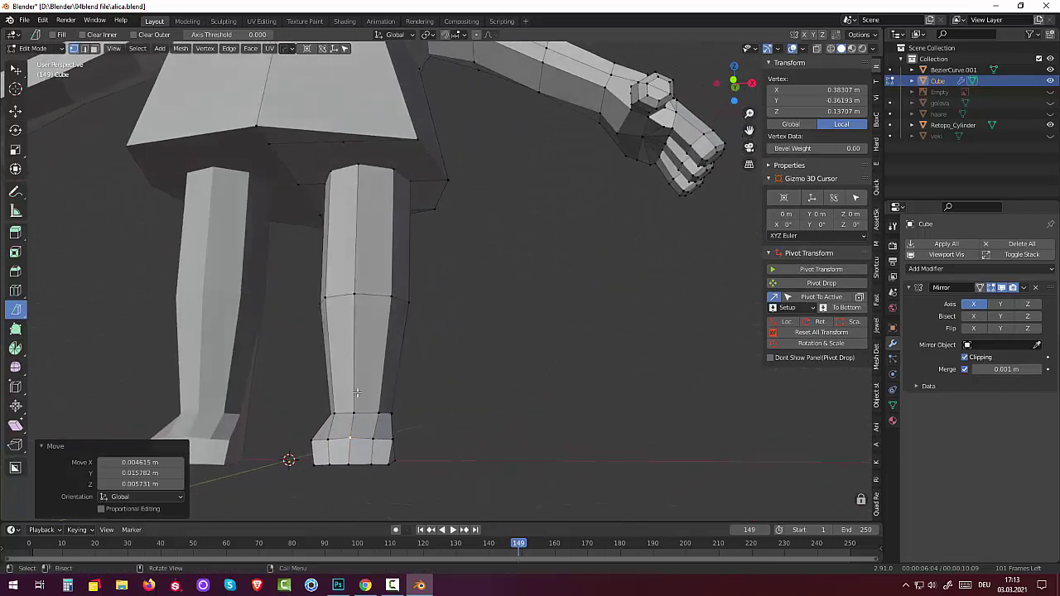
{"action": "left_click", "coordinate": [348, 439]}
{"action": "key", "text": "g"}
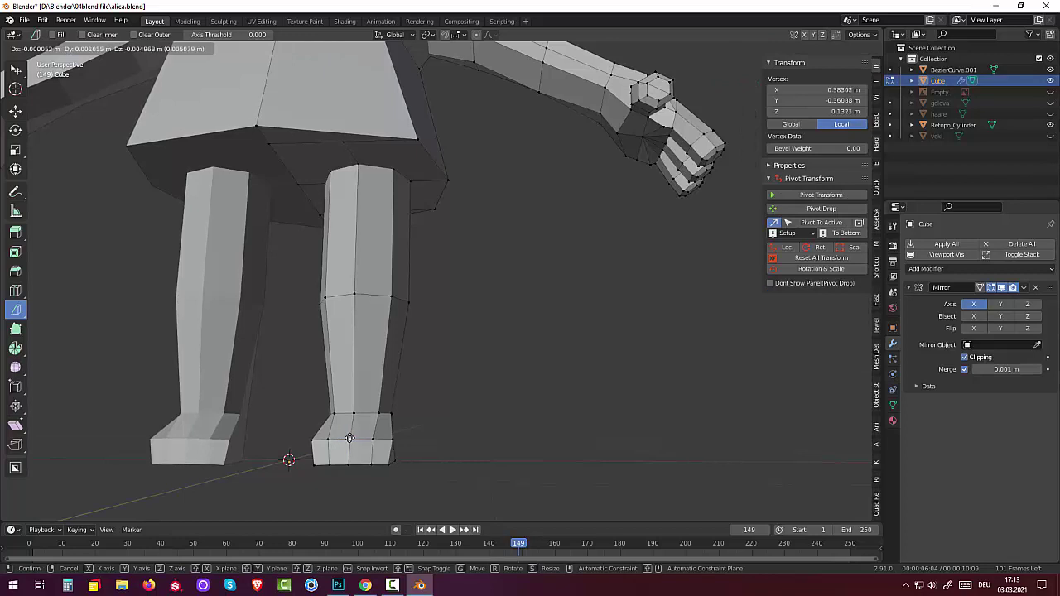
{"action": "left_click", "coordinate": [349, 438]}
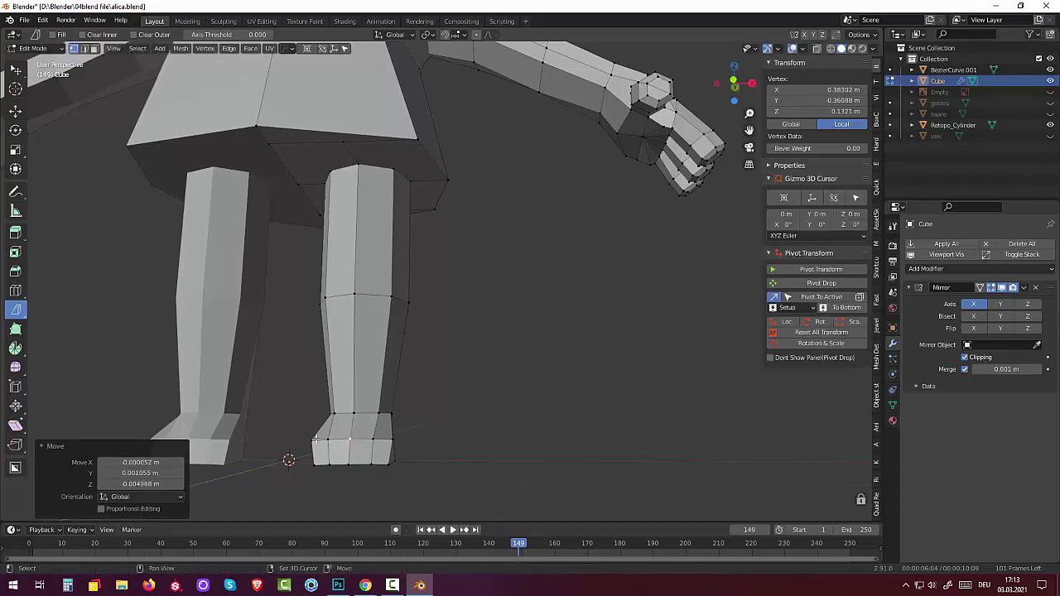
Flatten the foot's bottom vertices and edges to one level with S Z 0
{"action": "left_click", "coordinate": [329, 439], "text": "shift"}
{"action": "left_click", "coordinate": [390, 439], "text": "shift"}
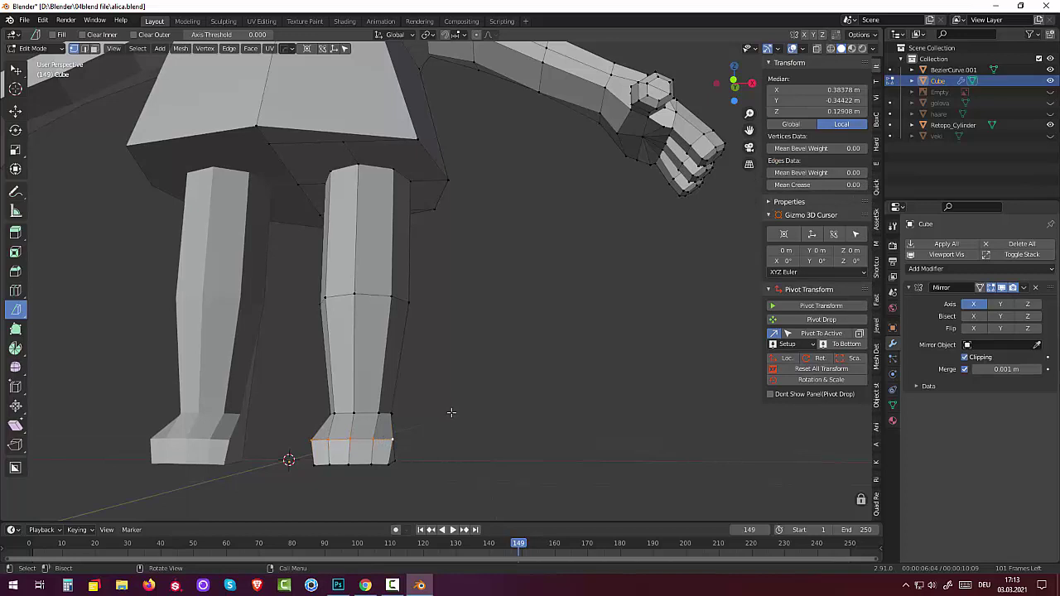
{"action": "key", "text": "s"}
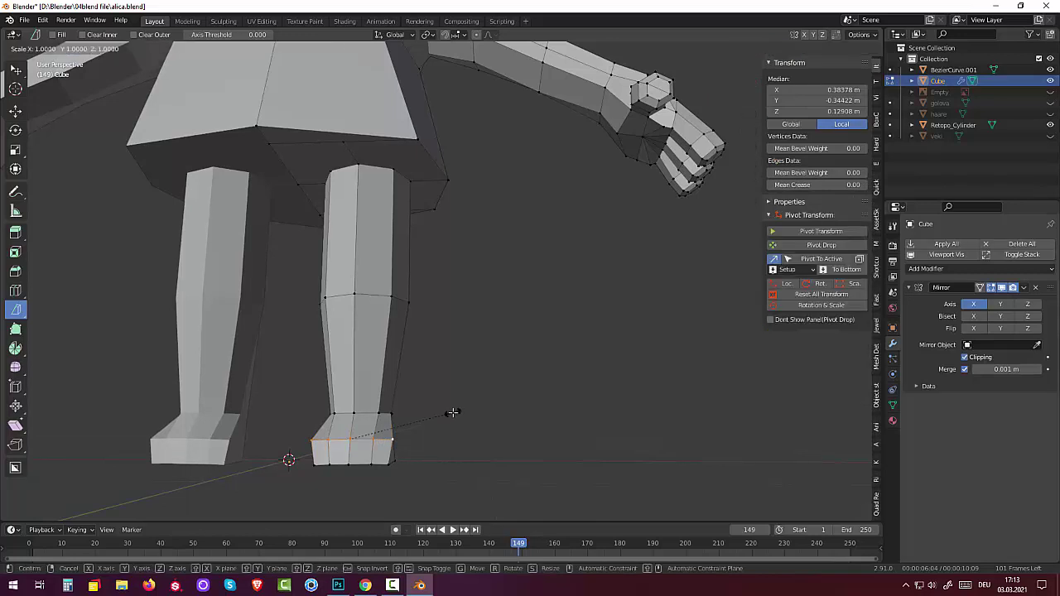
{"action": "type", "text": "z"}
{"action": "type", "text": "0"}
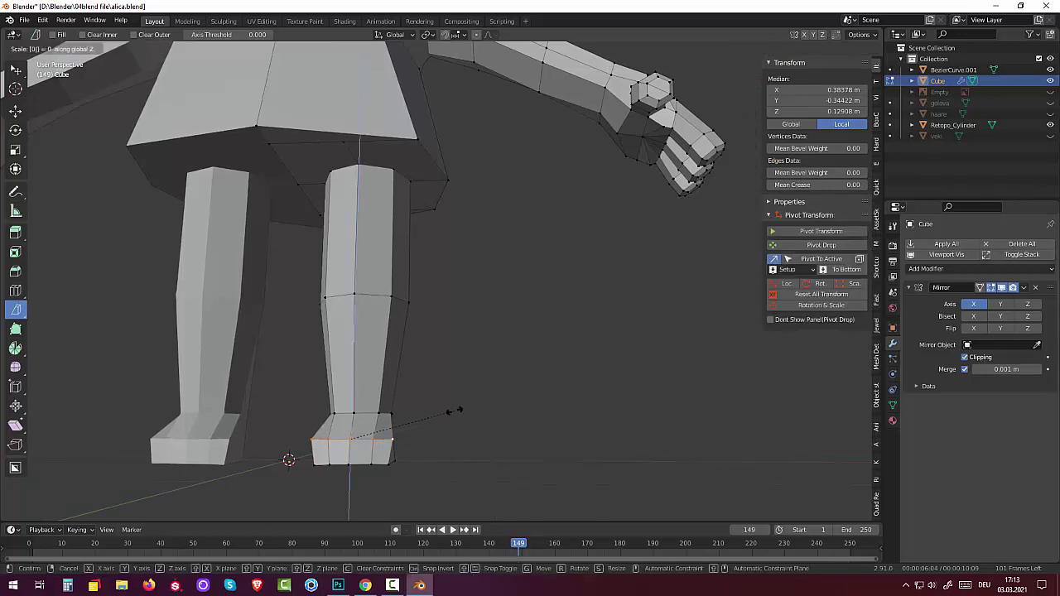
{"action": "key", "text": "Return"}
{"action": "middle_click_drag", "start_coordinate": [463, 407], "coordinate": [475, 402]}
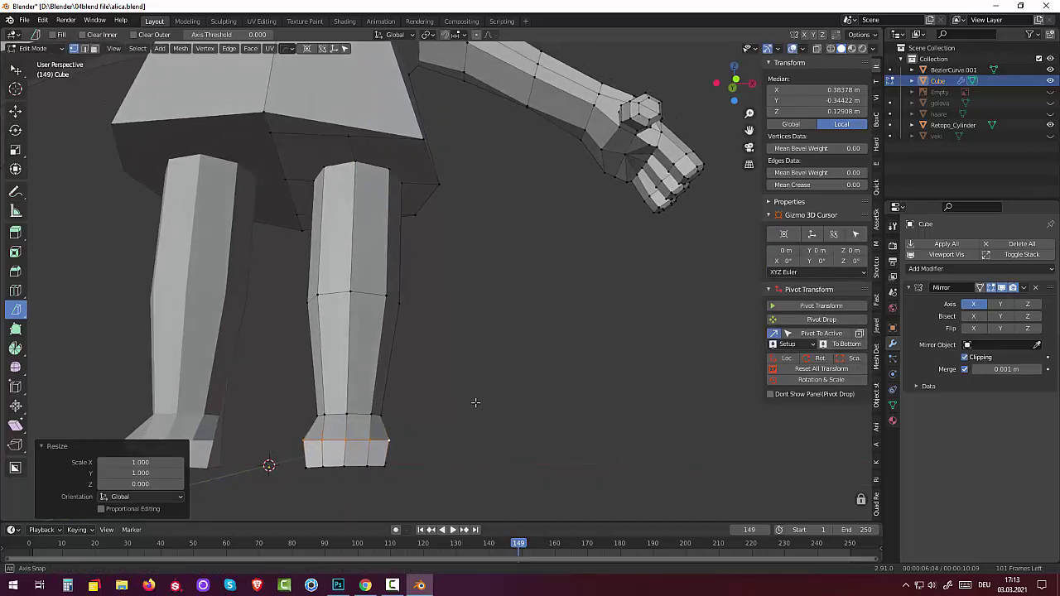
{"action": "left_click", "coordinate": [379, 465]}
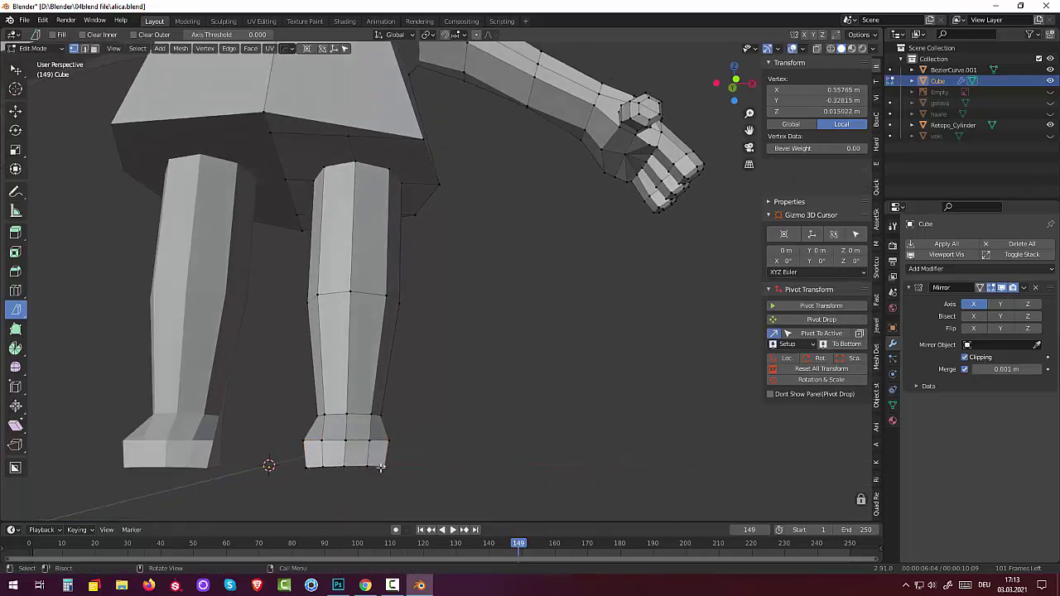
{"action": "left_click", "coordinate": [321, 467], "text": "shift"}
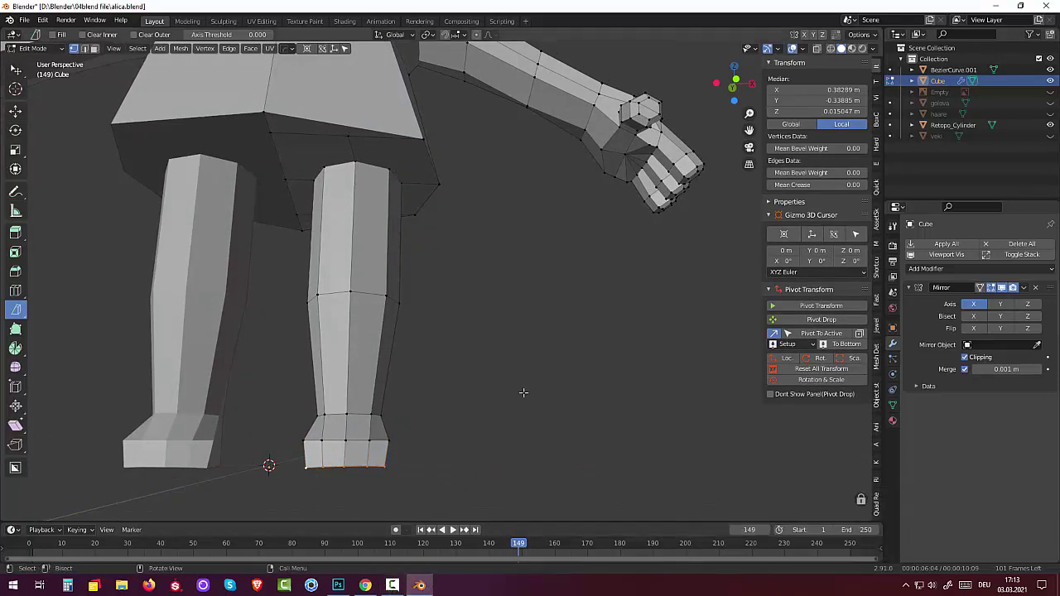
{"action": "key", "text": "s"}
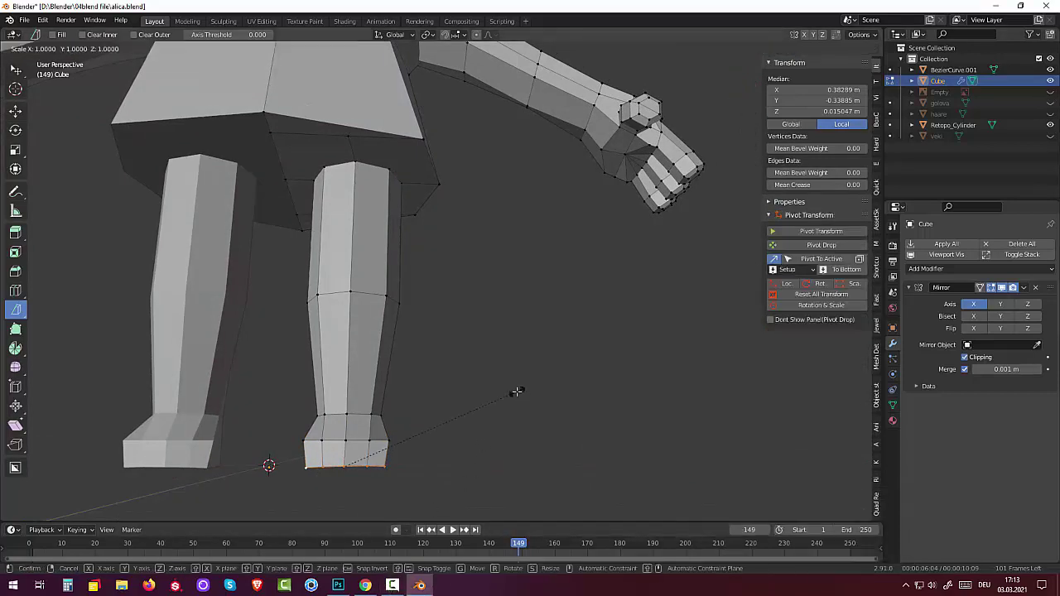
{"action": "key", "text": "z"}
{"action": "key", "text": "0"}
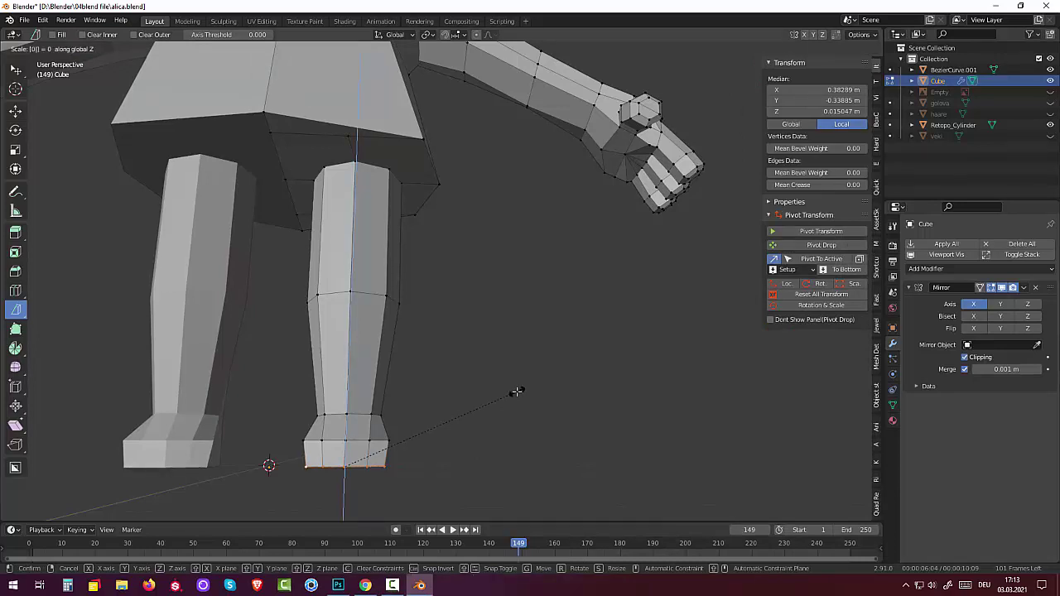
{"action": "key", "text": "Return"}
{"action": "middle_click_drag", "start_coordinate": [514, 392], "coordinate": [511, 399]}
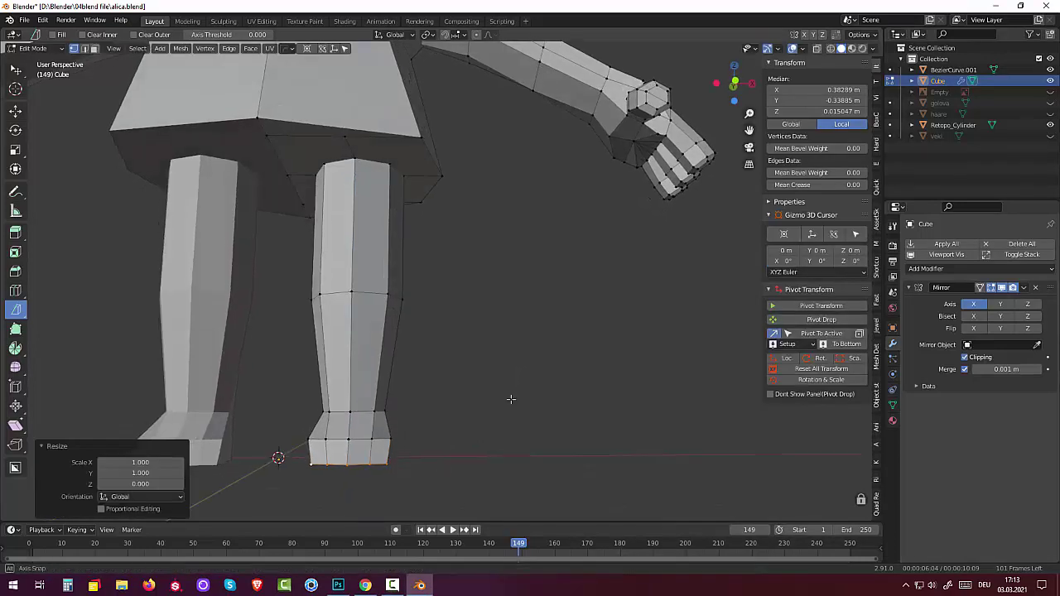
Slightly enlarge the foot-bottom corner vertices, widening the sole to about 1.075
{"action": "left_click", "coordinate": [386, 466]}
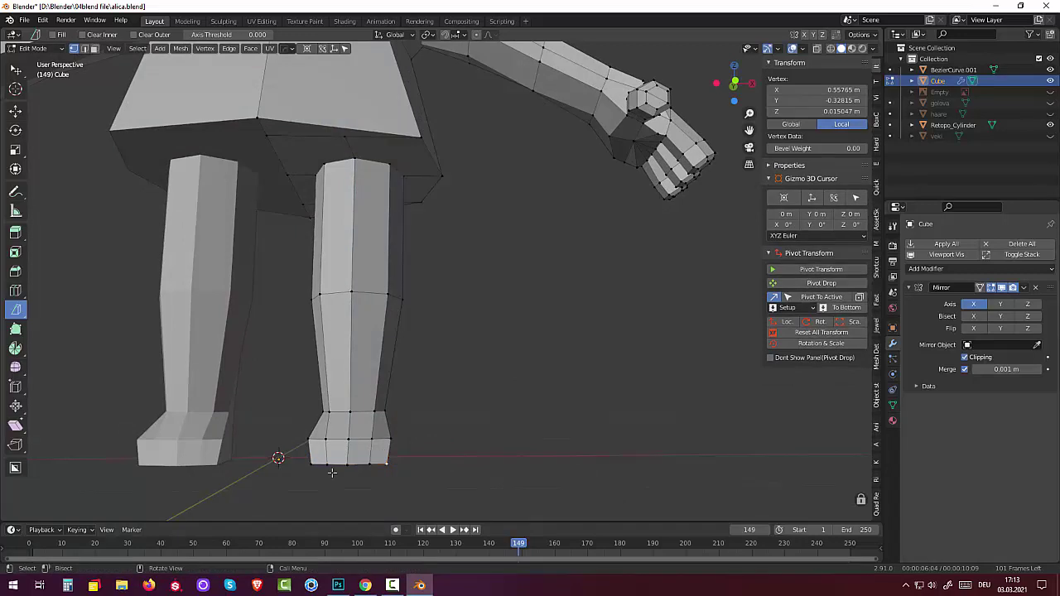
{"action": "key", "text": "s"}
{"action": "left_click", "coordinate": [490, 463]}
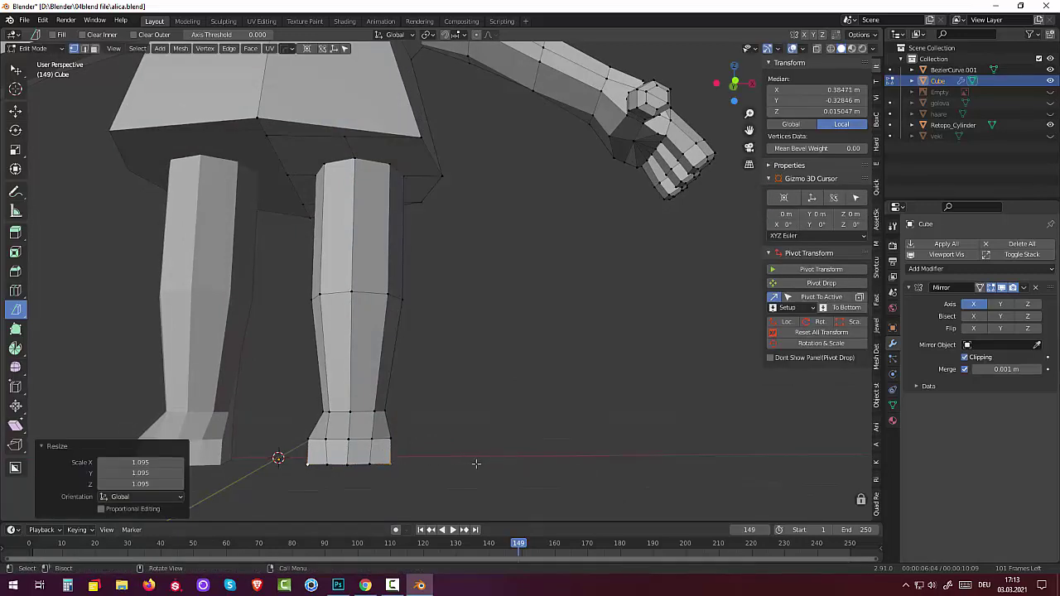
{"action": "left_click", "coordinate": [370, 464]}
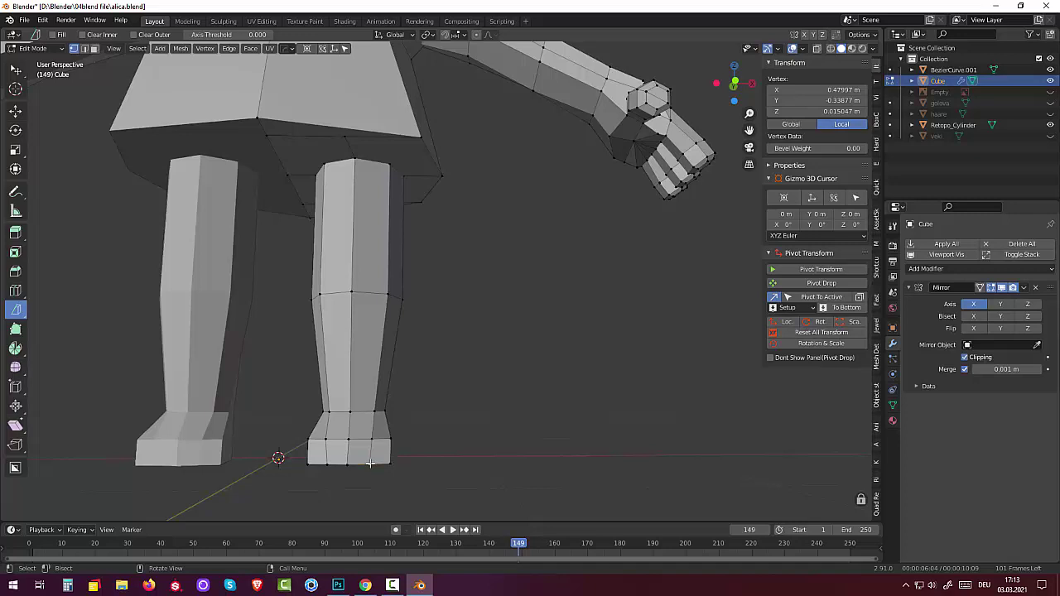
{"action": "left_click", "coordinate": [327, 464], "text": "shift"}
{"action": "key", "text": "s"}
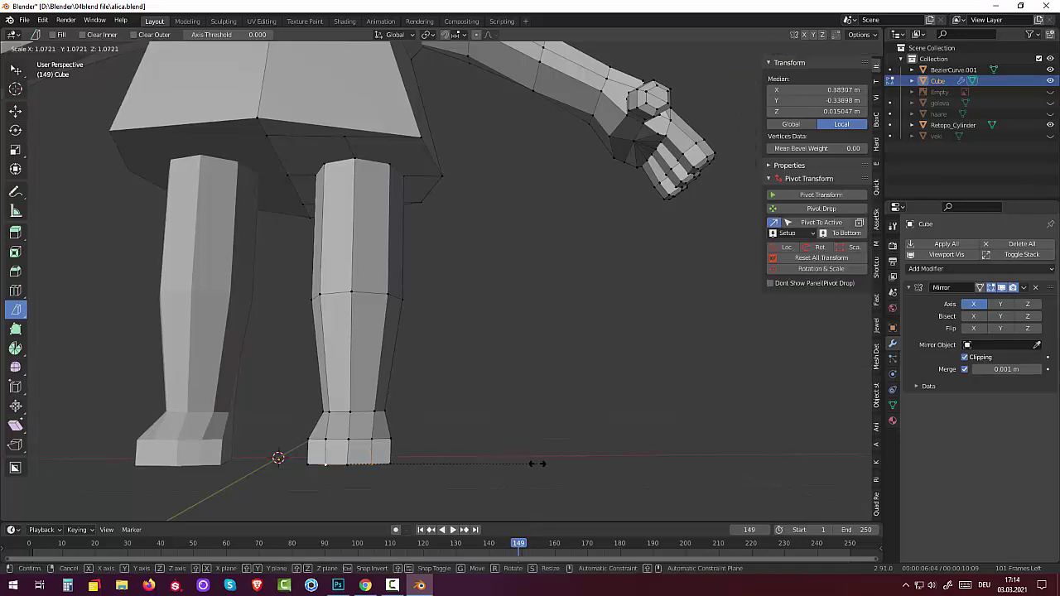
{"action": "left_click", "coordinate": [536, 464]}
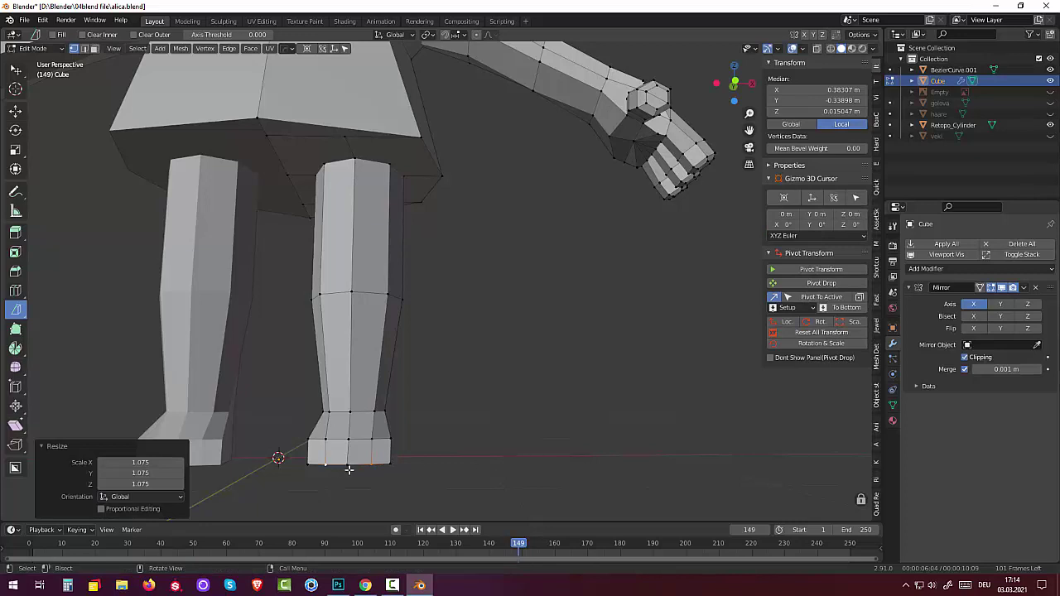
Nudge a foot-bottom vertex into place and select the foot's corner face
{"action": "key", "text": "s"}
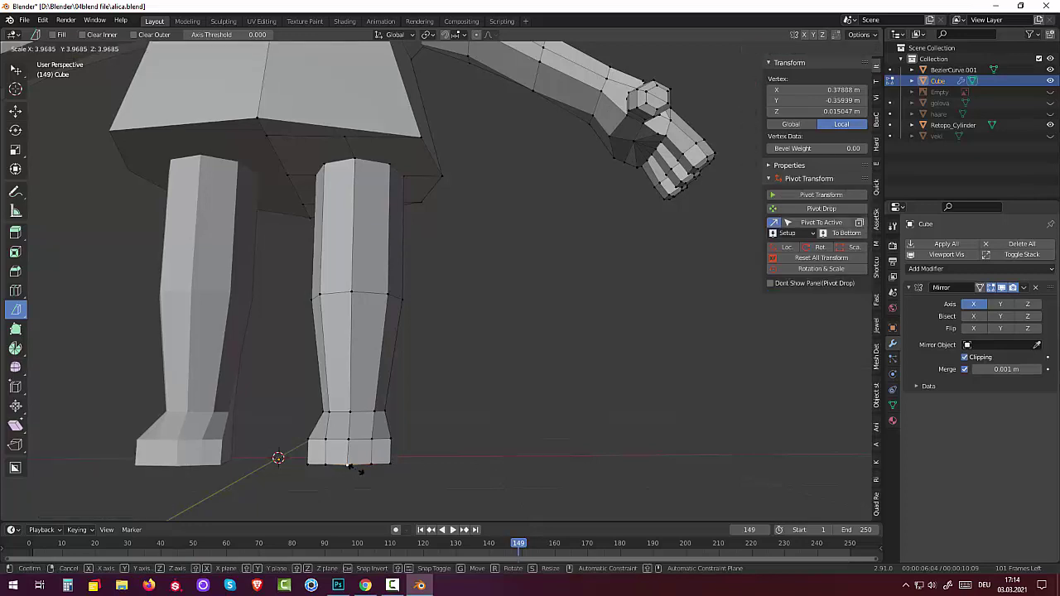
{"action": "right_click", "coordinate": [339, 474]}
{"action": "key", "text": "g"}
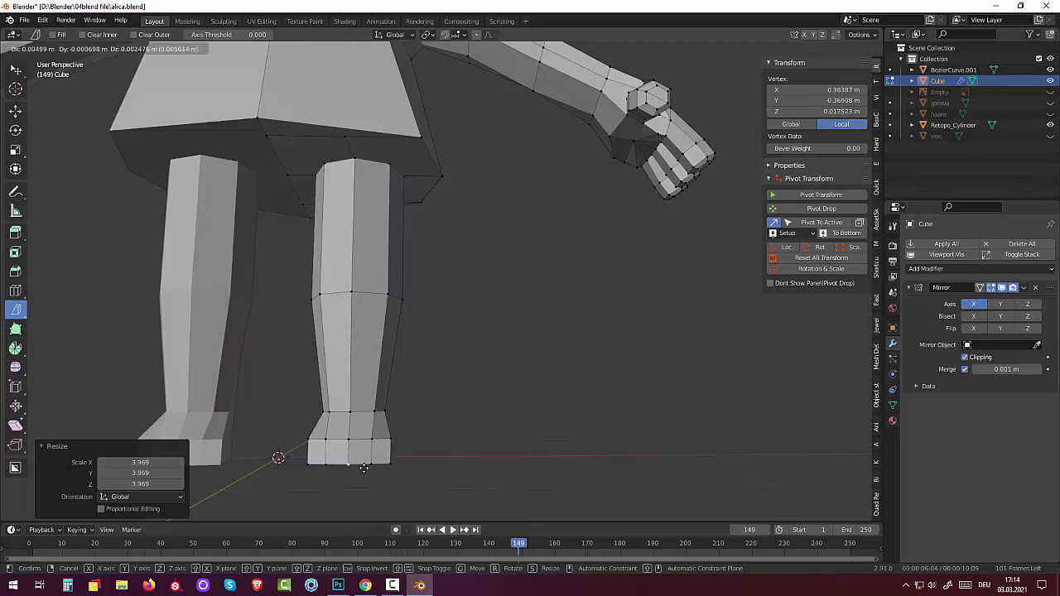
{"action": "left_click", "coordinate": [363, 468]}
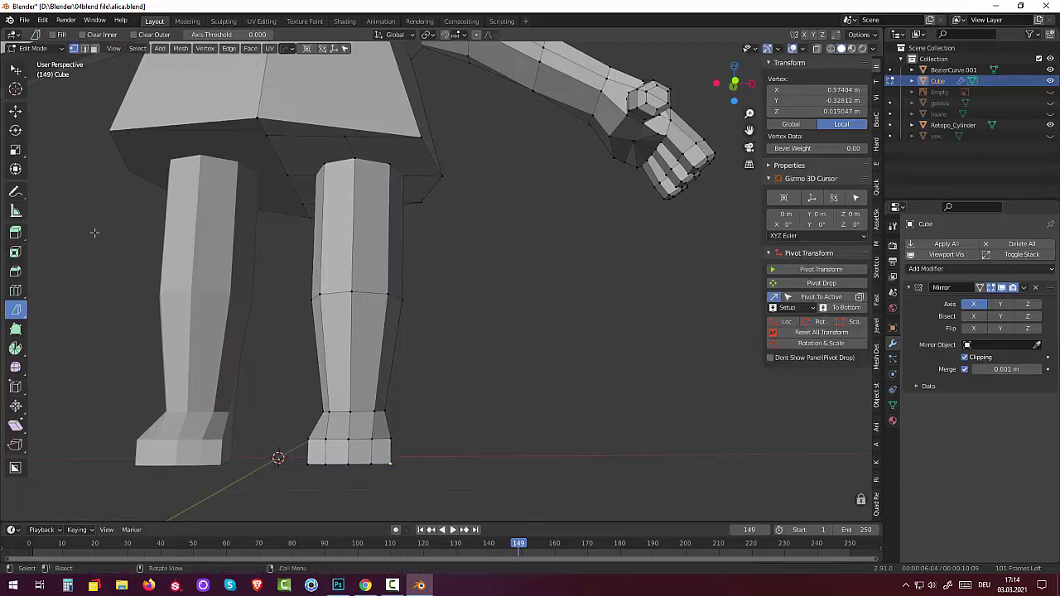
{"action": "left_click", "coordinate": [95, 48]}
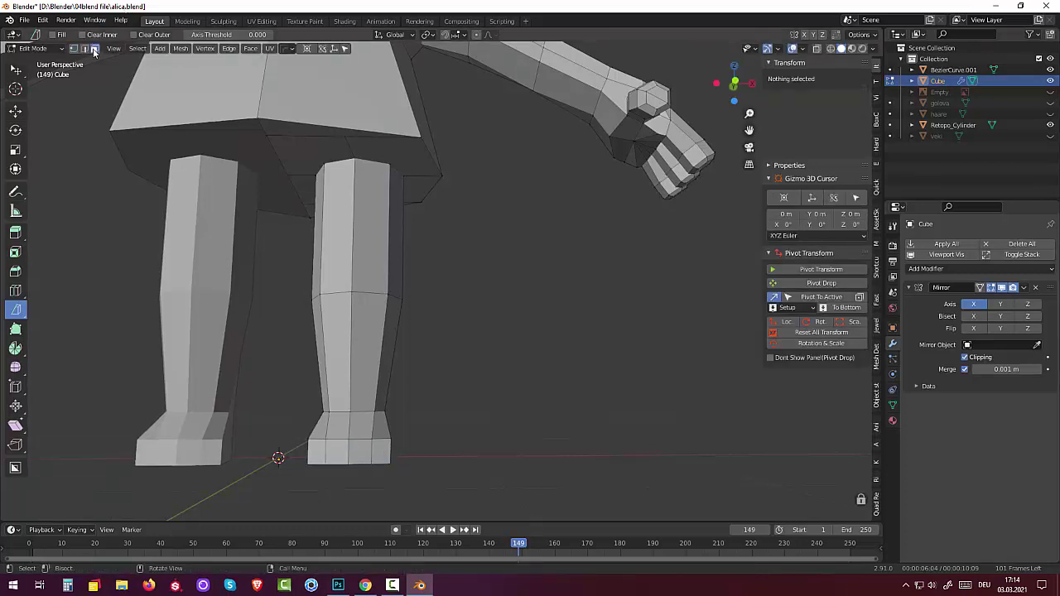
{"action": "left_click", "coordinate": [381, 453]}
Add a centred loop cut around the right foot
{"action": "key", "text": "ctrl+r"}
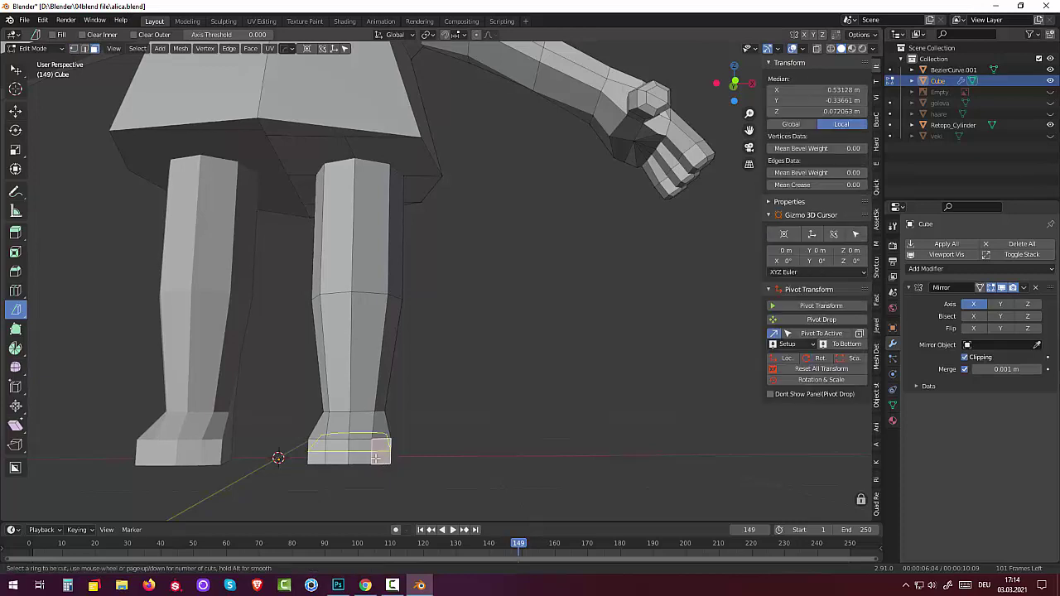
{"action": "left_click", "coordinate": [376, 457]}
{"action": "right_click", "coordinate": [373, 453]}
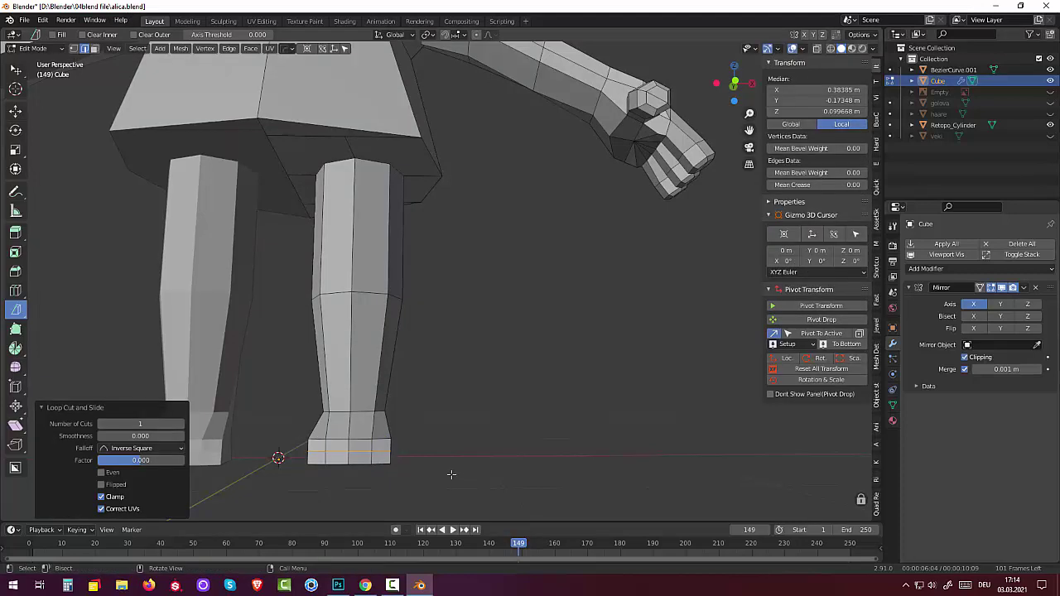
Fill the open edge loop on the foot's underside with a new face
{"action": "key", "text": "alt+a"}
{"action": "mouse_move", "coordinate": [452, 474]}
{"action": "middle_mouse_down"}
{"action": "mouse_move", "coordinate": [287, 442]}
{"action": "mouse_move", "coordinate": [274, 384]}
{"action": "mouse_move", "coordinate": [379, 378]}
{"action": "middle_mouse_up"}
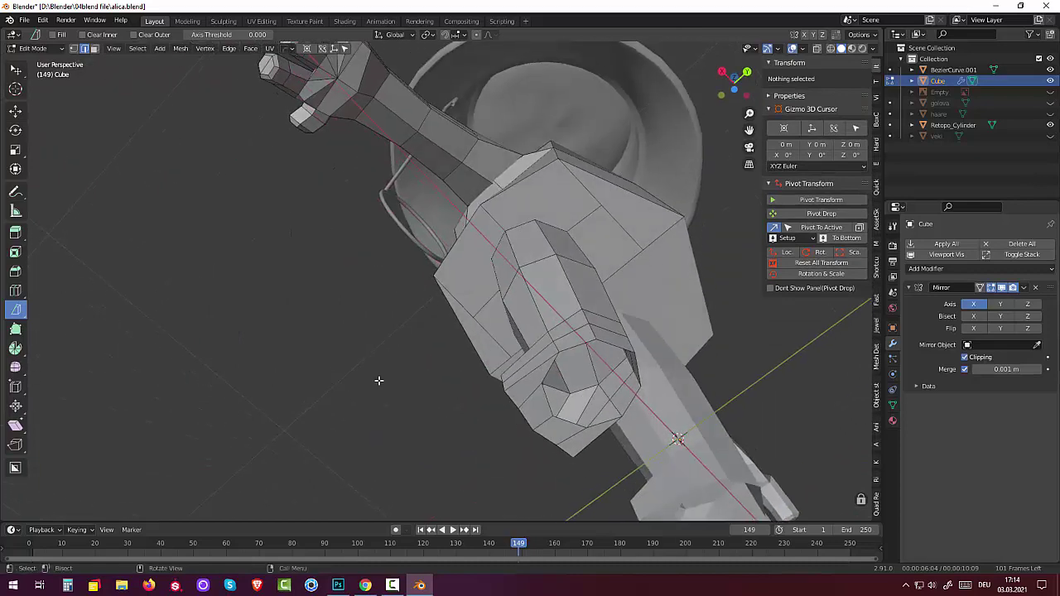
{"action": "left_click", "coordinate": [547, 377]}
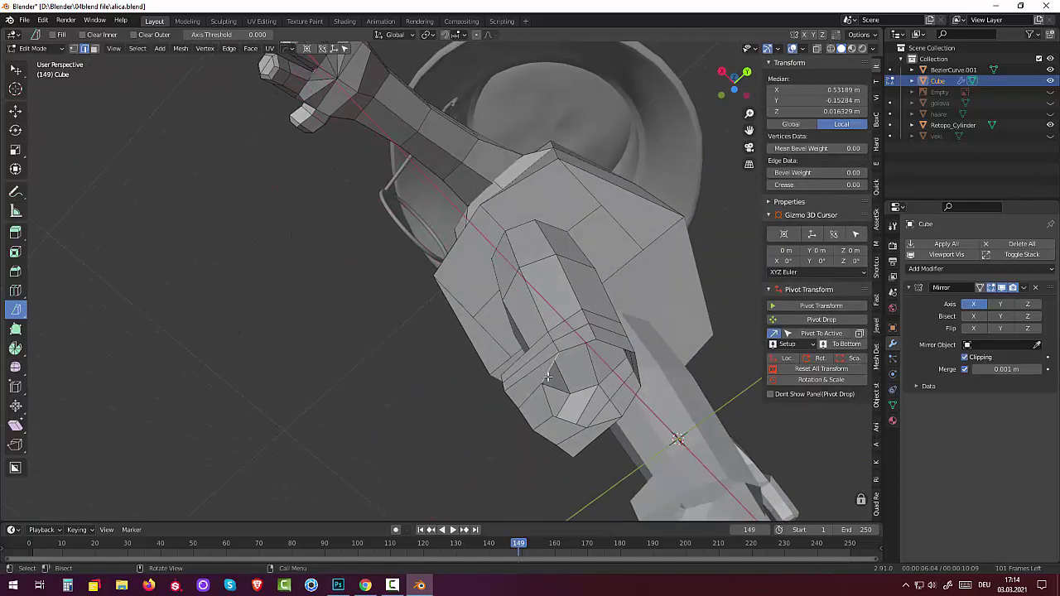
{"action": "left_click", "coordinate": [547, 377], "text": "alt"}
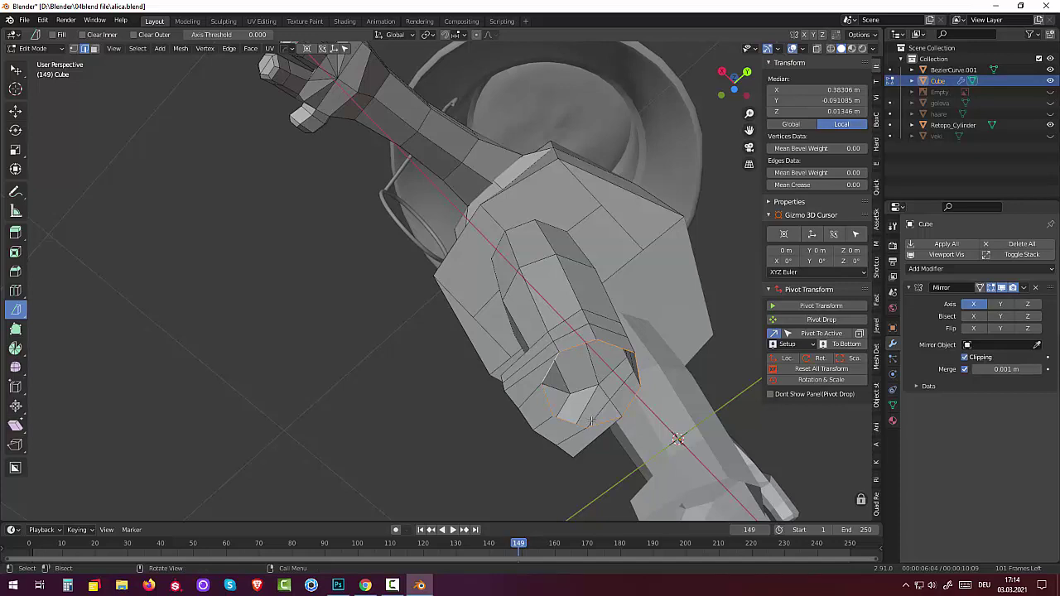
{"action": "key", "text": "f"}
{"action": "left_click", "coordinate": [380, 424]}
{"action": "middle_click_drag", "start_coordinate": [383, 425], "coordinate": [372, 410]}
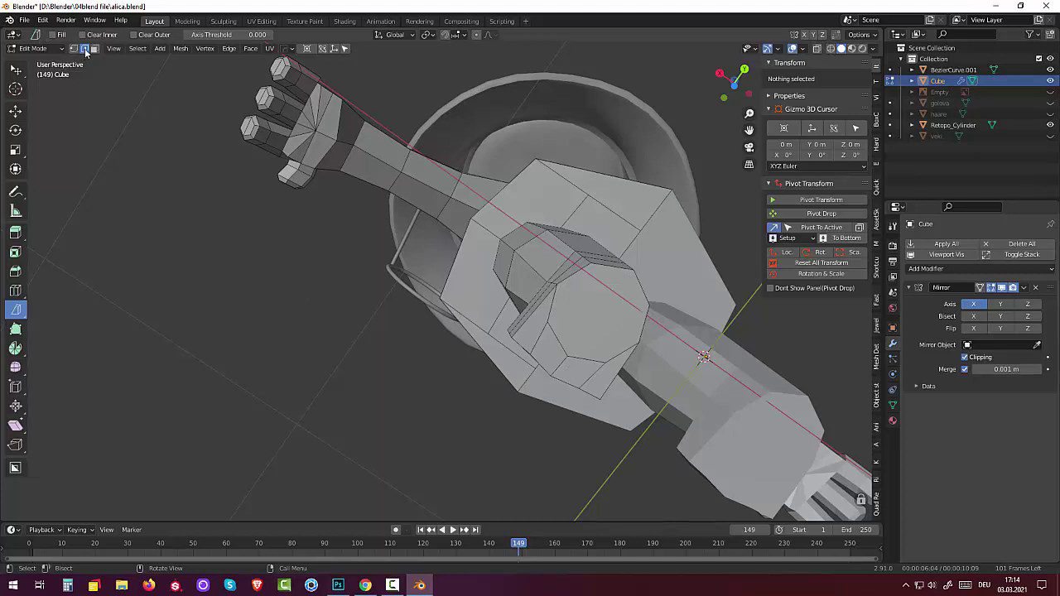
In vertex select, connect underside vertex pairs beneath the hip with new edges
{"action": "left_click", "coordinate": [74, 49]}
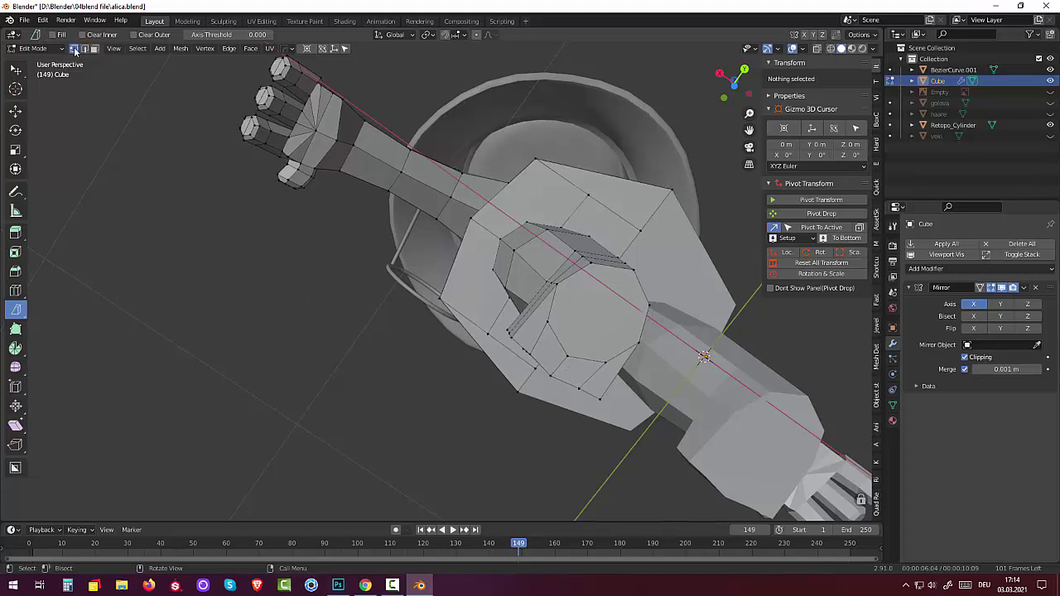
{"action": "left_click", "coordinate": [633, 270]}
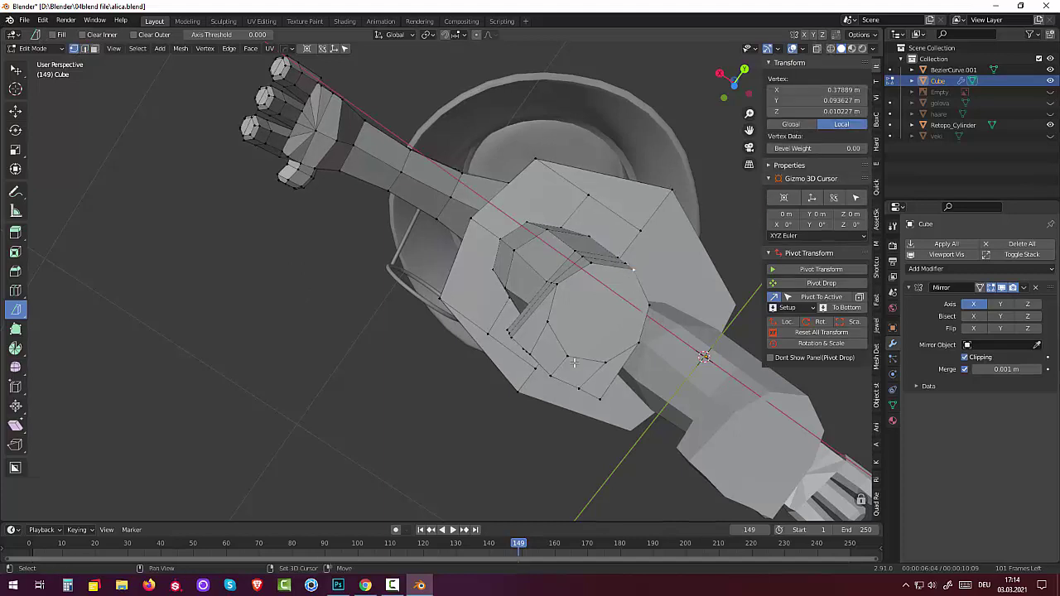
{"action": "left_click", "coordinate": [570, 356], "text": "ctrl"}
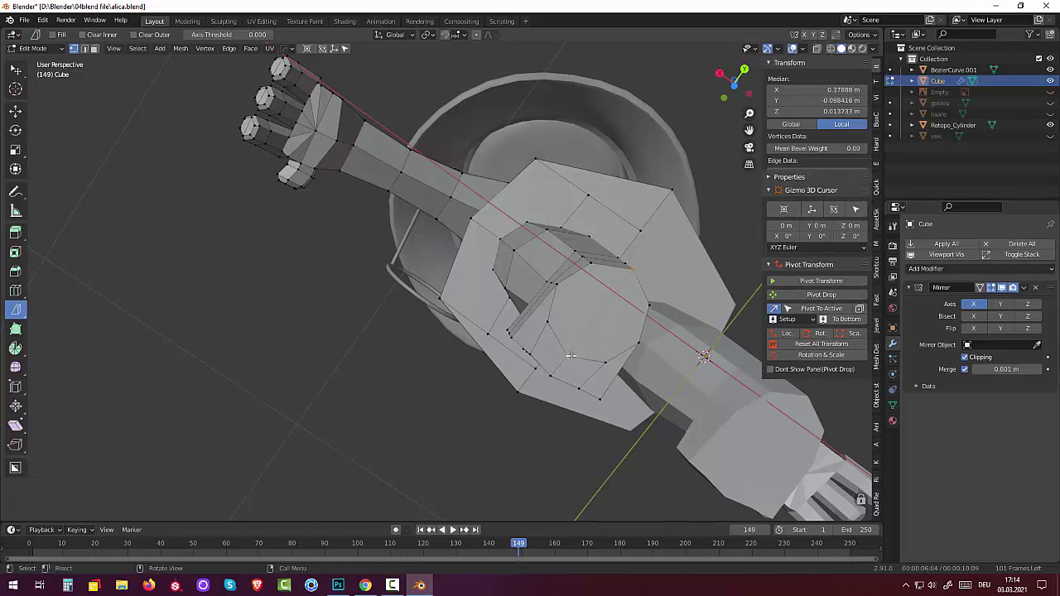
{"action": "left_click", "coordinate": [591, 262]}
{"action": "left_click", "coordinate": [548, 322], "text": "shift"}
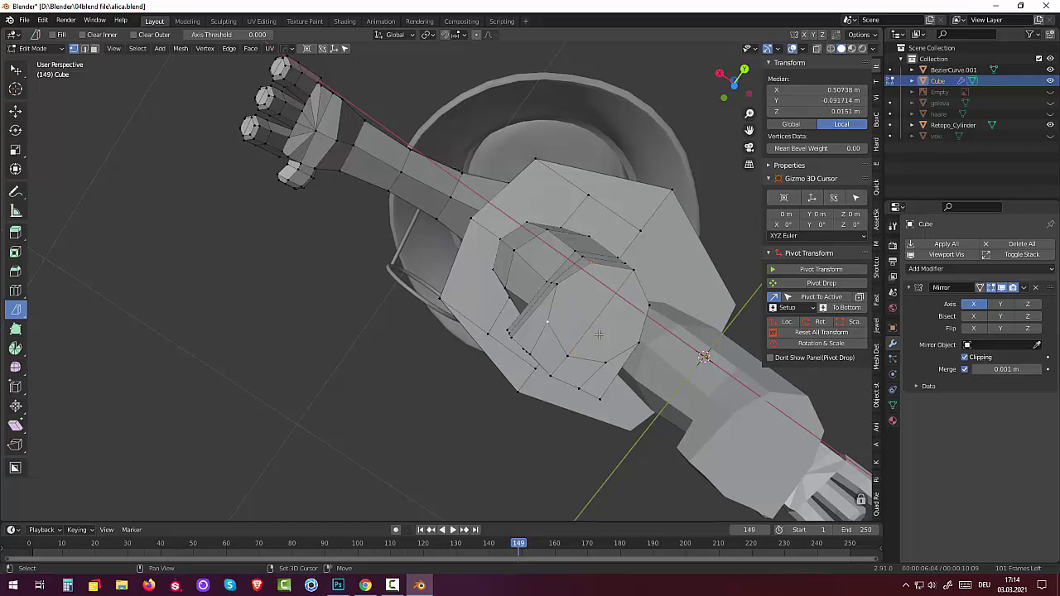
{"action": "left_click", "coordinate": [586, 341], "text": "shift"}
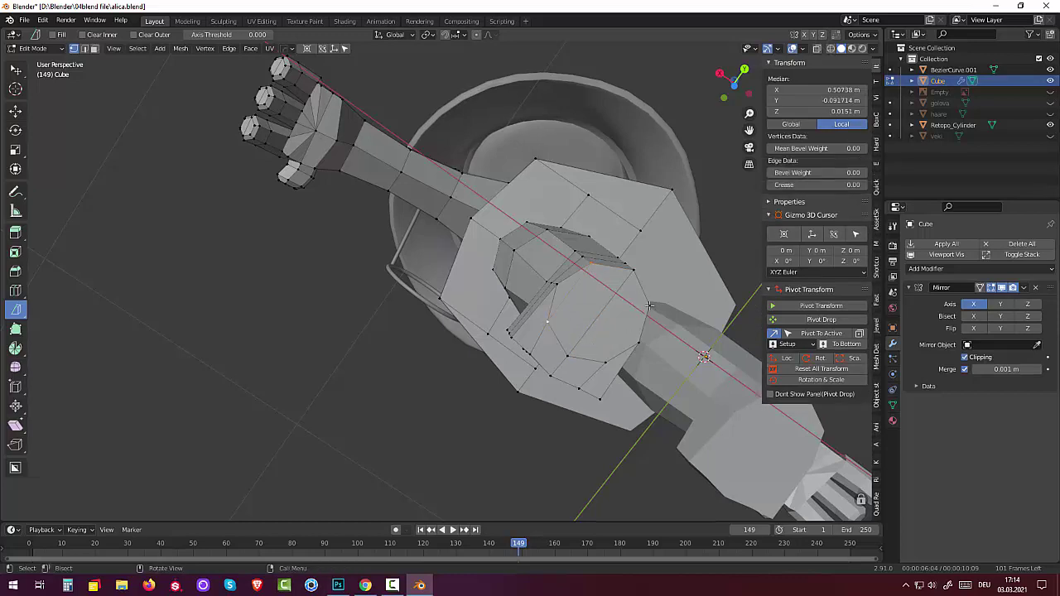
{"action": "left_click", "coordinate": [605, 361], "text": "shift"}
Join further vertex pairs near the leg opening with new edges
{"action": "left_click", "coordinate": [649, 305]}
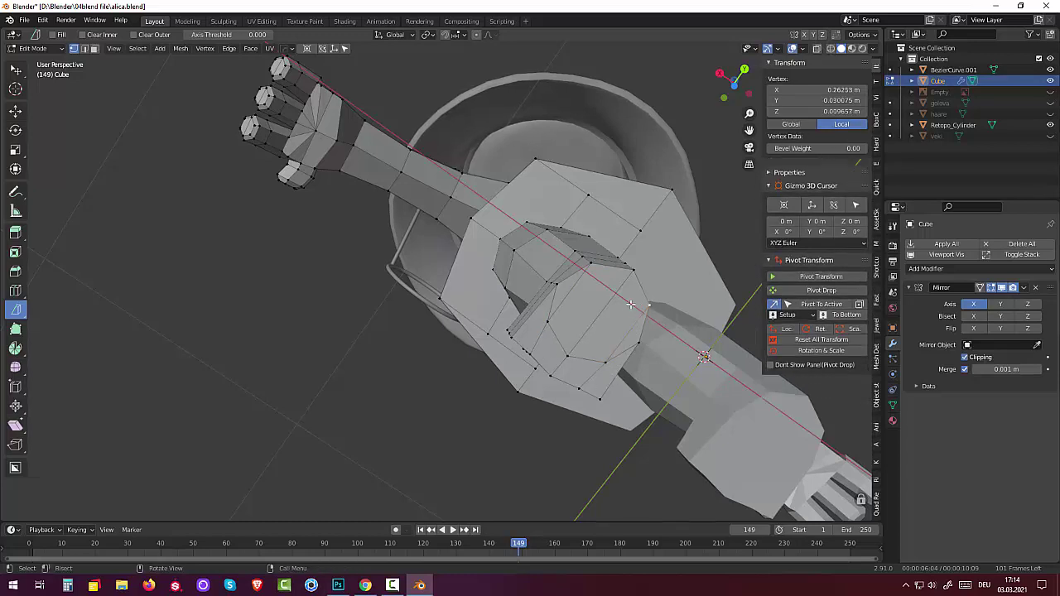
{"action": "left_click", "coordinate": [590, 265], "text": "shift"}
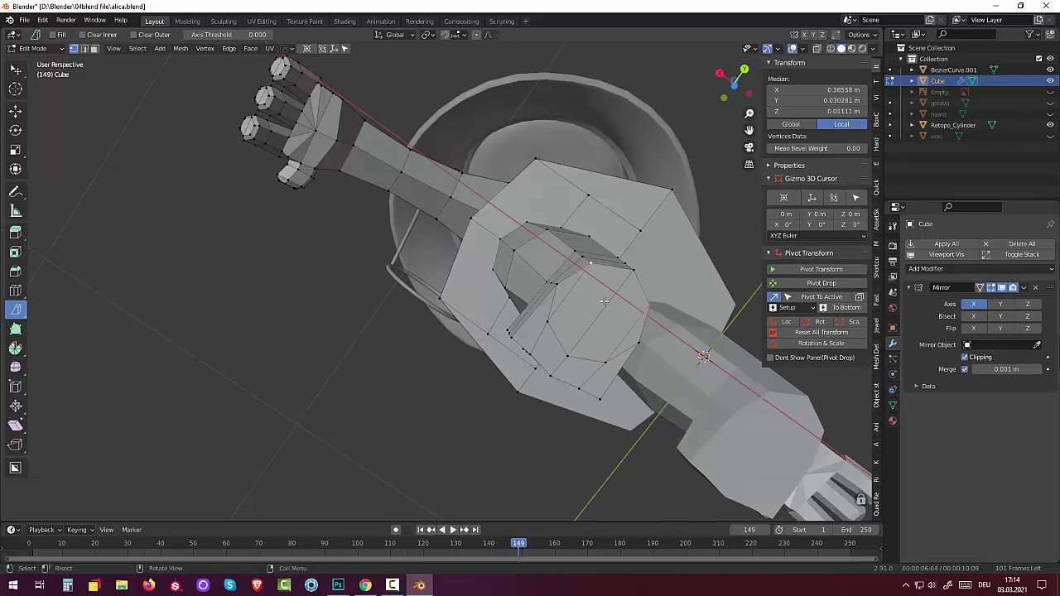
{"action": "left_click", "coordinate": [636, 342]}
{"action": "left_click", "coordinate": [554, 296], "text": "shift"}
{"action": "left_click", "coordinate": [664, 395], "text": "shift"}
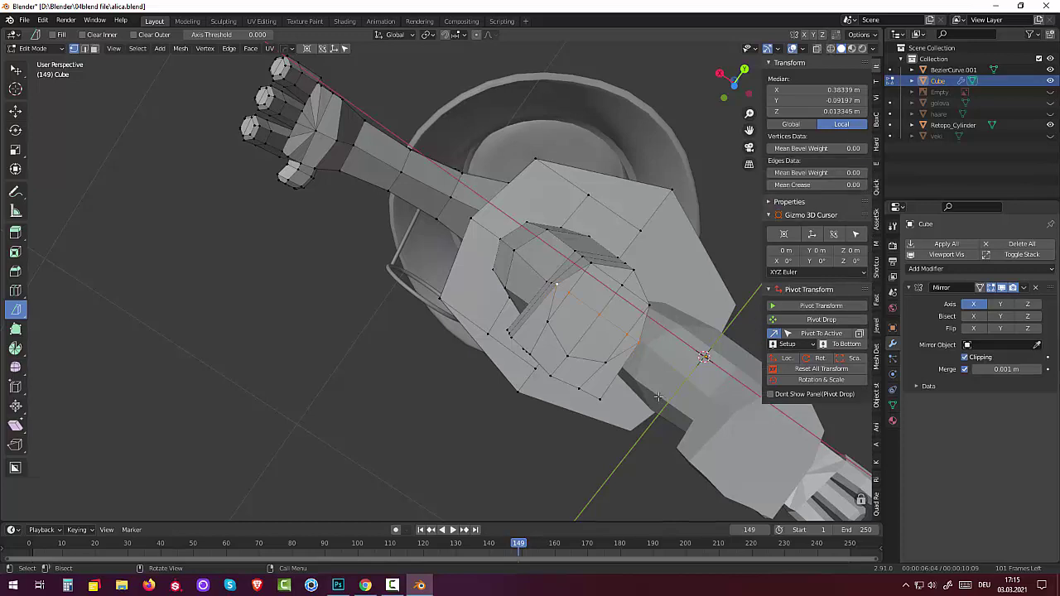
{"action": "left_click", "coordinate": [606, 361]}
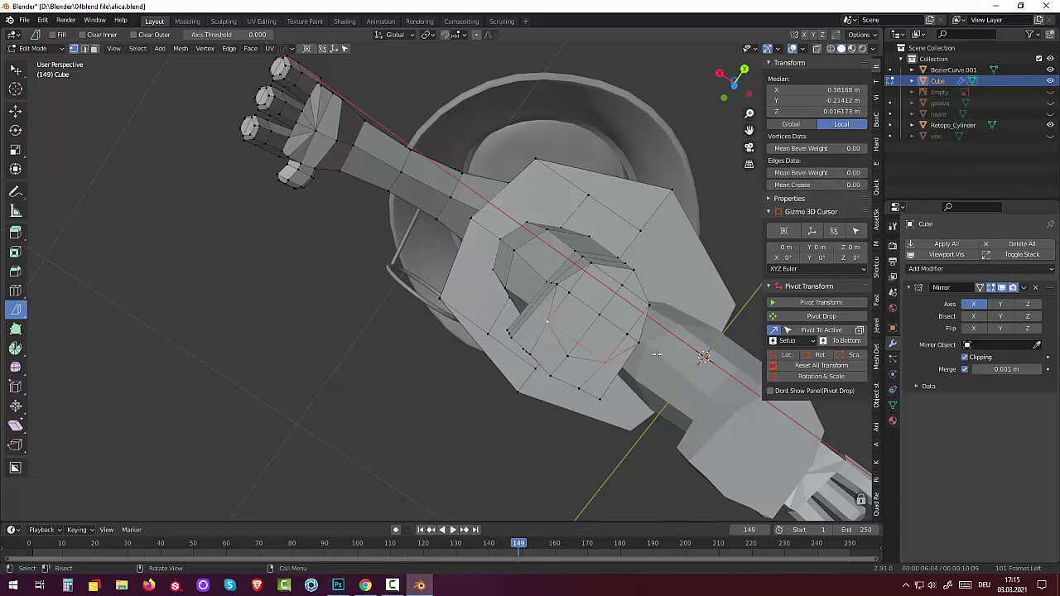
{"action": "left_click", "coordinate": [456, 379]}
{"action": "mouse_move", "coordinate": [456, 379]}
{"action": "middle_mouse_down"}
{"action": "mouse_move", "coordinate": [460, 336]}
{"action": "mouse_move", "coordinate": [476, 339]}
{"action": "mouse_move", "coordinate": [475, 352]}
{"action": "middle_mouse_up"}
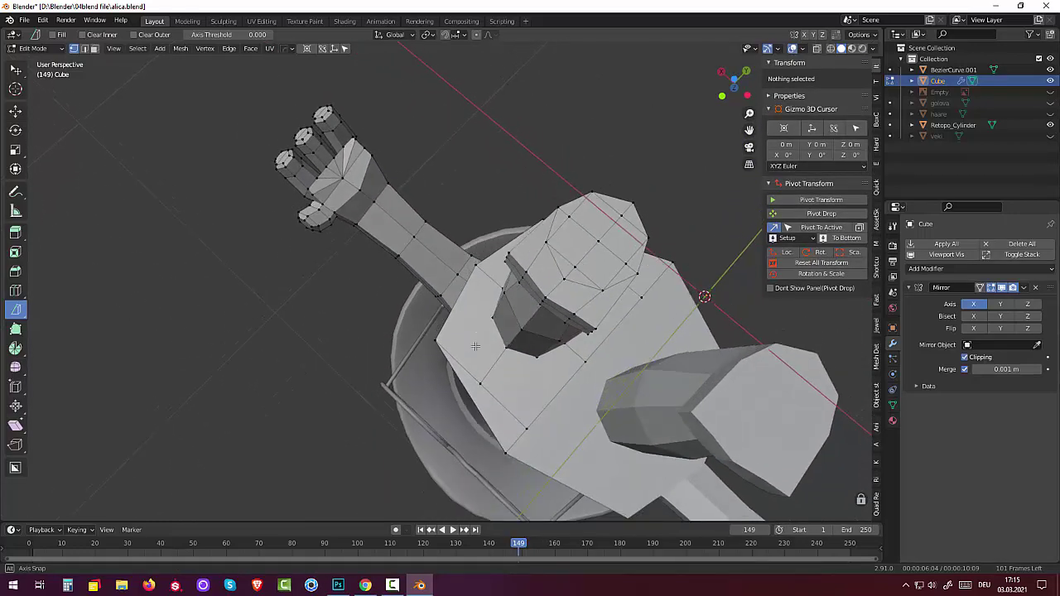
Scale the inner underside grid vertices inward to 0.615
{"action": "left_click", "coordinate": [627, 283]}
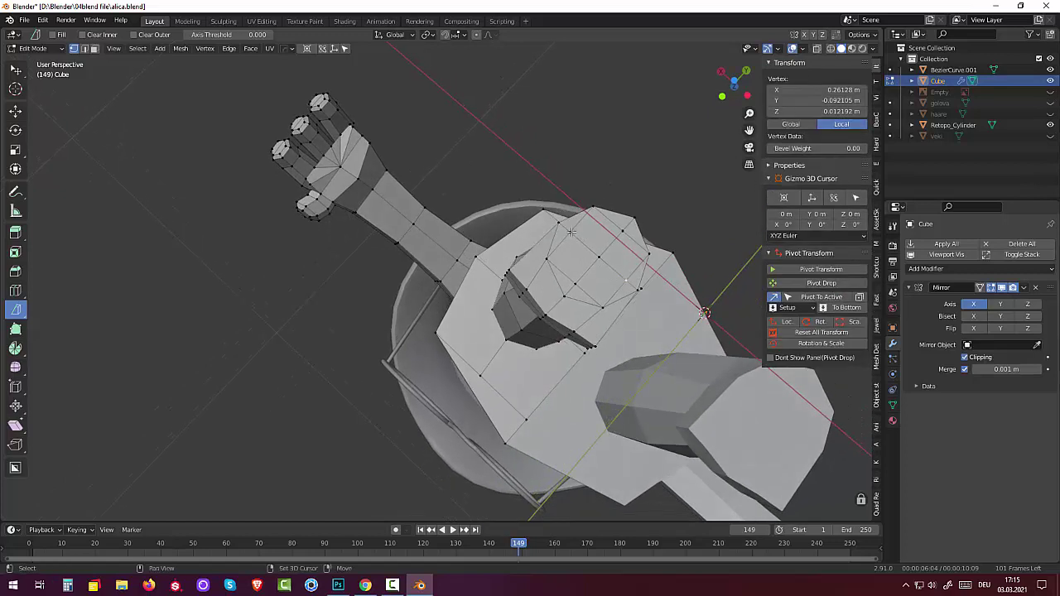
{"action": "left_click", "coordinate": [571, 233], "text": "shift"}
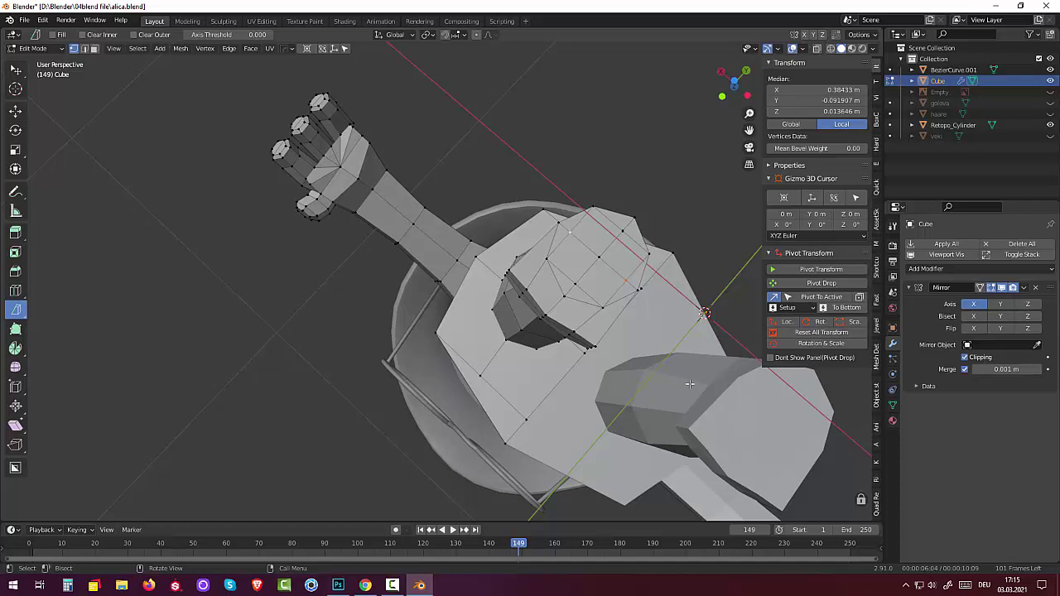
{"action": "key", "text": "s"}
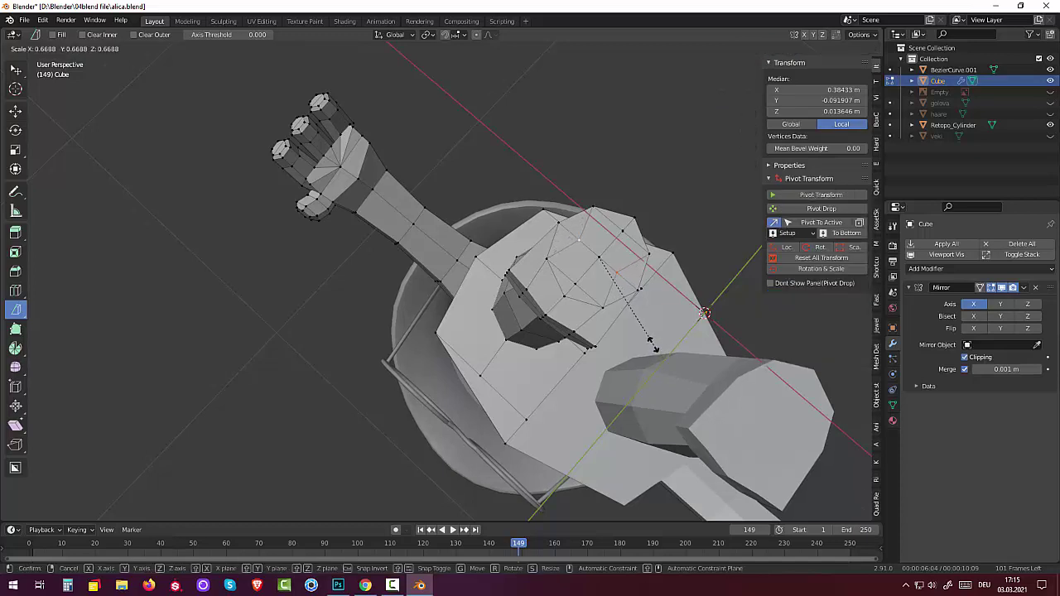
{"action": "left_click", "coordinate": [630, 334]}
Scale another pair of underside vertices to 0.633 along Y
{"action": "left_click", "coordinate": [577, 282]}
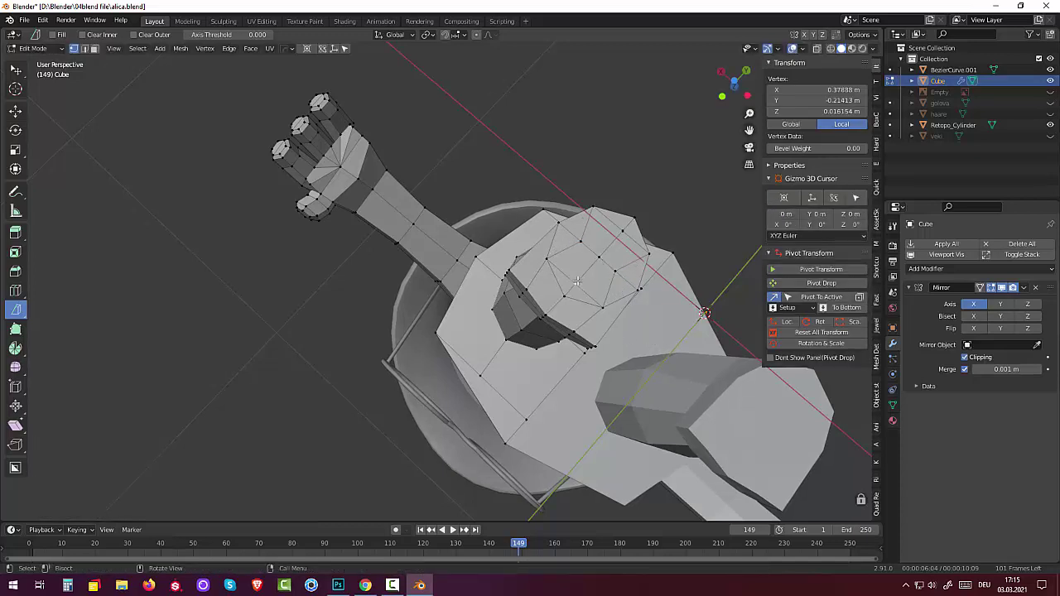
{"action": "left_click", "coordinate": [619, 236], "text": "shift"}
{"action": "key", "text": "s"}
{"action": "key", "text": "y"}
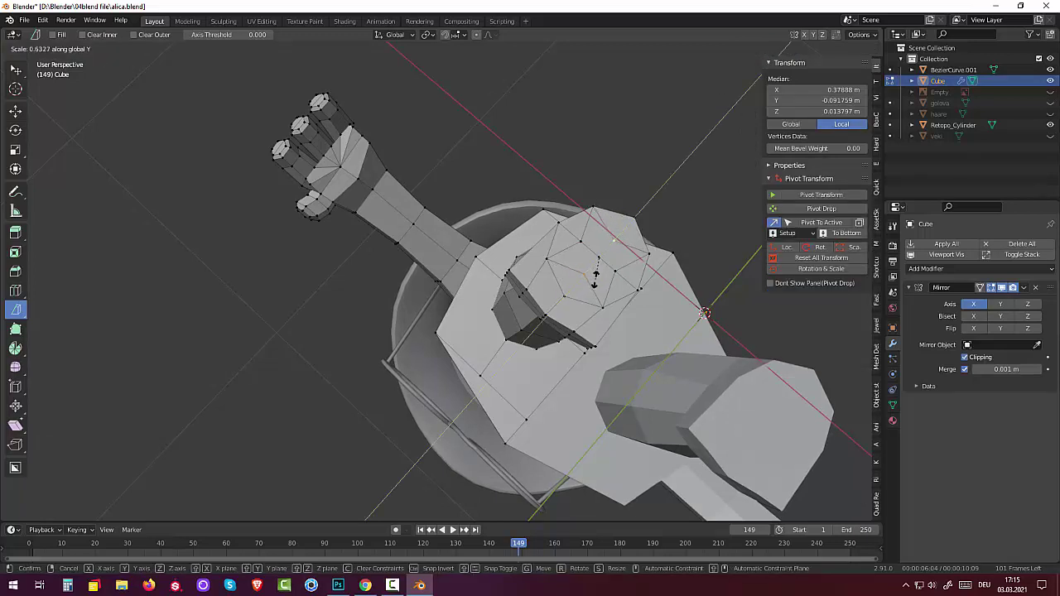
{"action": "left_click", "coordinate": [577, 333]}
{"action": "left_click", "coordinate": [358, 328]}
{"action": "mouse_move", "coordinate": [358, 328]}
{"action": "middle_mouse_down"}
{"action": "mouse_move", "coordinate": [461, 213]}
{"action": "mouse_move", "coordinate": [761, 470]}
{"action": "mouse_move", "coordinate": [708, 465]}
{"action": "middle_mouse_up"}
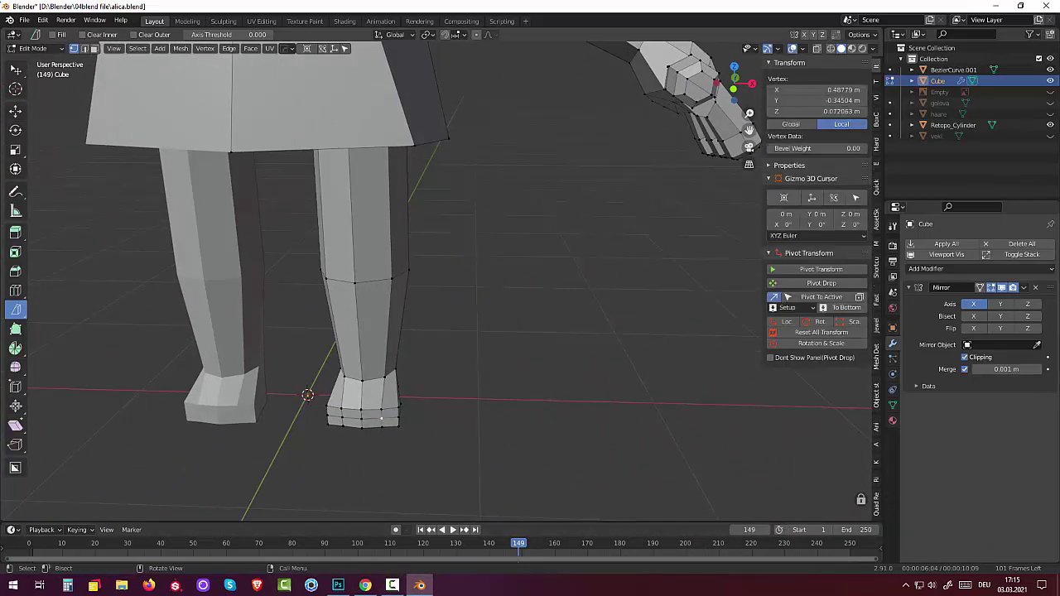
Try LoopTools Circle on faces at the foot tip, then undo it
{"action": "left_click", "coordinate": [94, 48]}
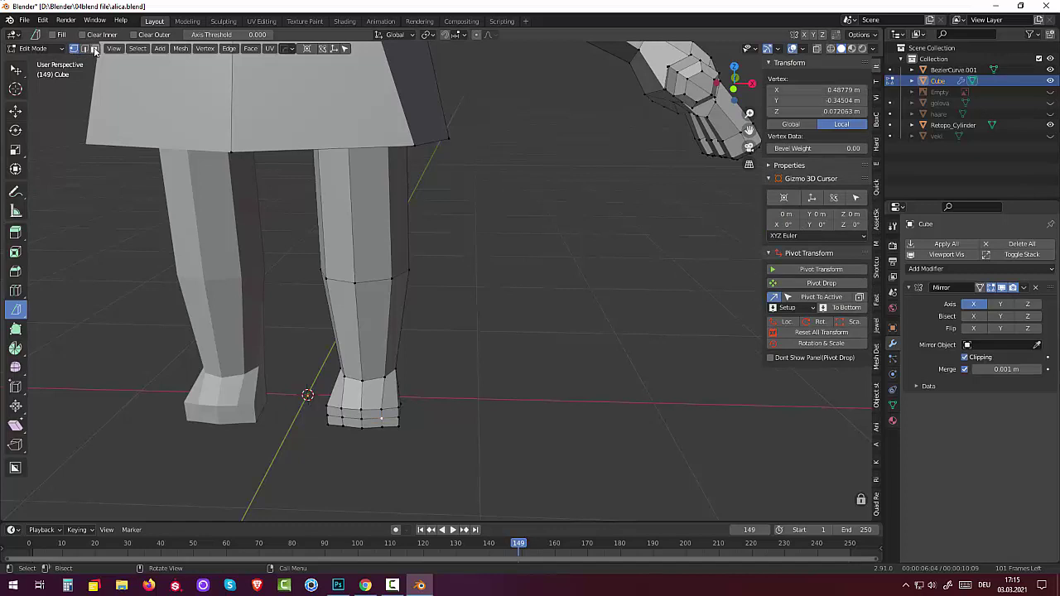
{"action": "left_click", "coordinate": [390, 418]}
{"action": "right_click", "coordinate": [486, 275]}
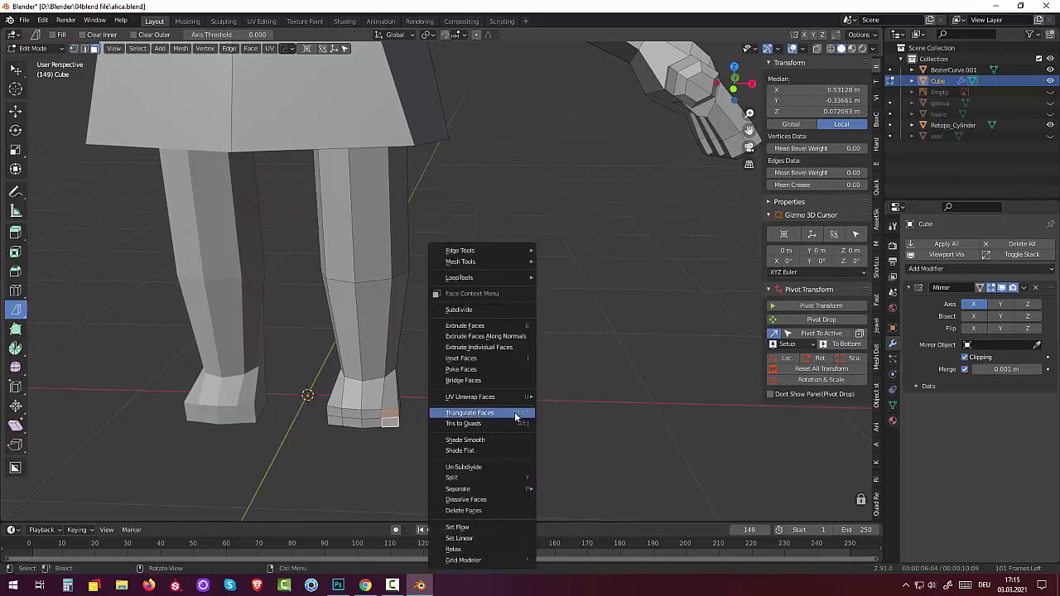
{"action": "mouse_move", "coordinate": [480, 277]}
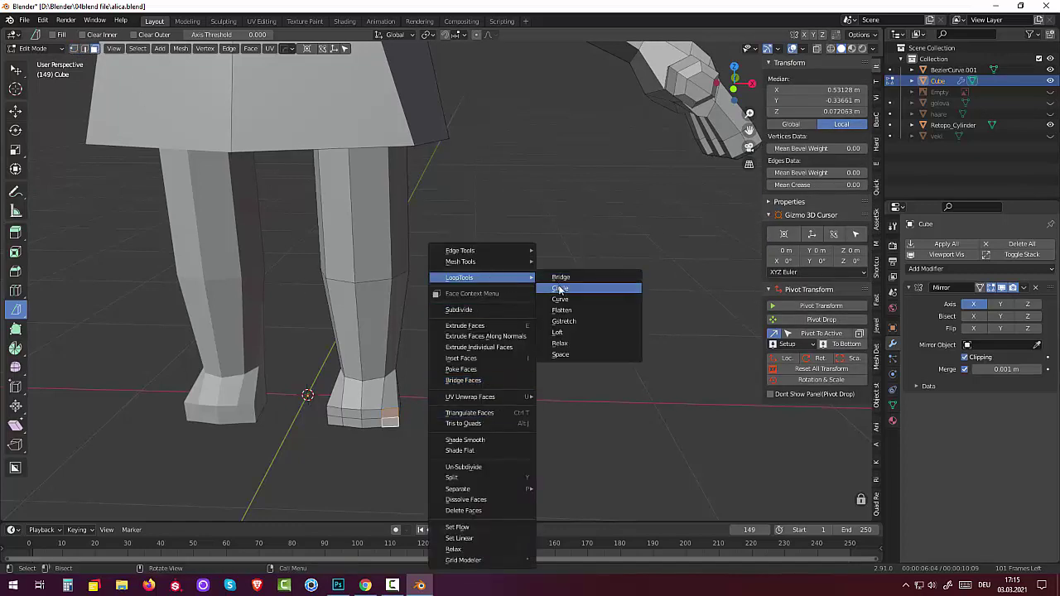
{"action": "left_click", "coordinate": [557, 288]}
{"action": "left_click", "coordinate": [371, 418]}
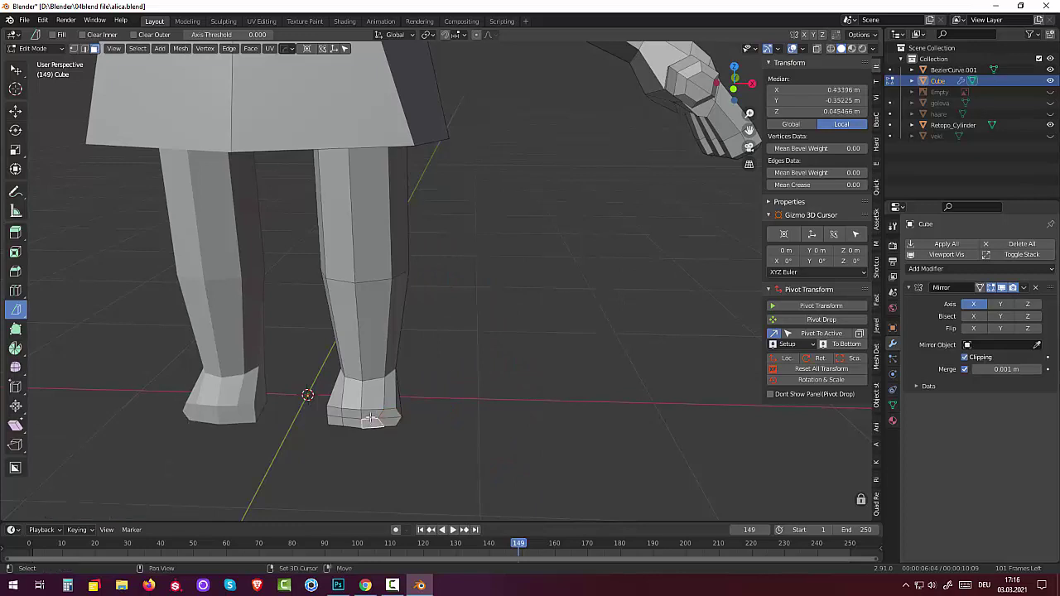
{"action": "left_click", "coordinate": [372, 418], "text": "shift"}
{"action": "right_click", "coordinate": [371, 414]}
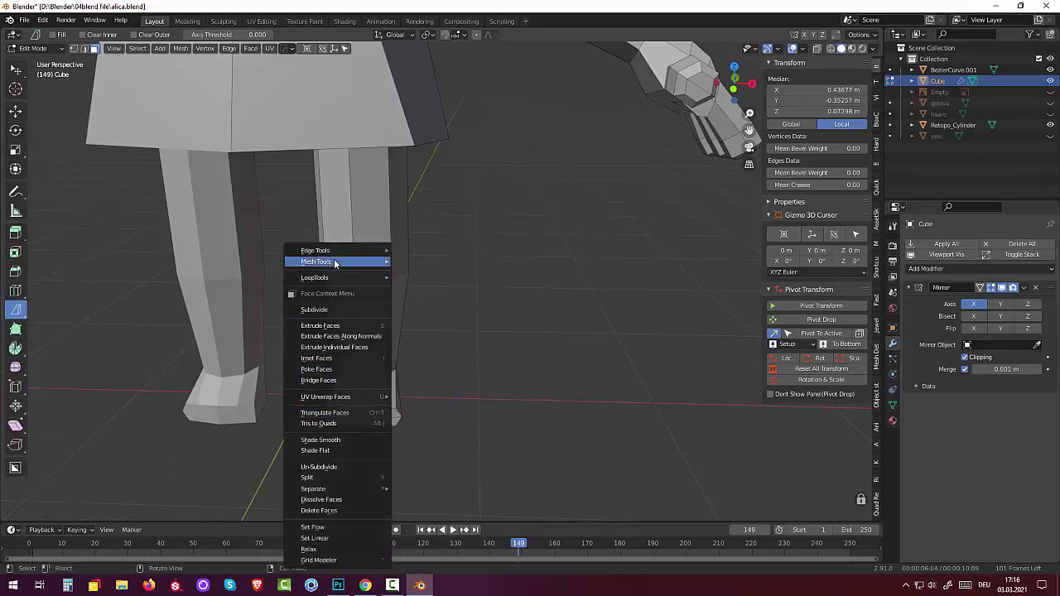
{"action": "left_click", "coordinate": [424, 287]}
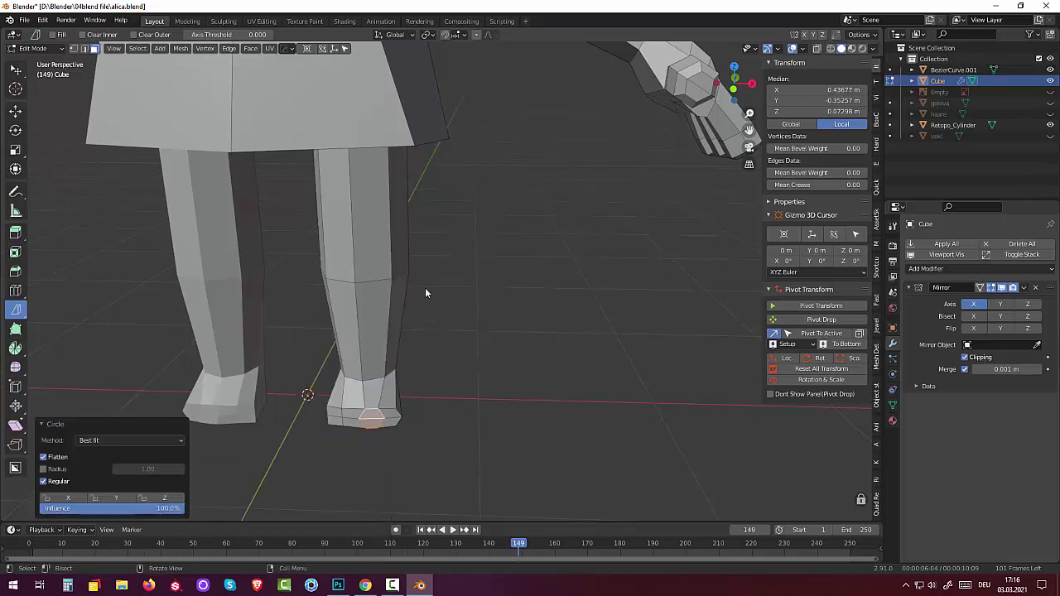
{"action": "mouse_move", "coordinate": [377, 436]}
{"action": "middle_mouse_down"}
{"action": "mouse_move", "coordinate": [379, 385]}
{"action": "mouse_move", "coordinate": [426, 428]}
{"action": "middle_mouse_up"}
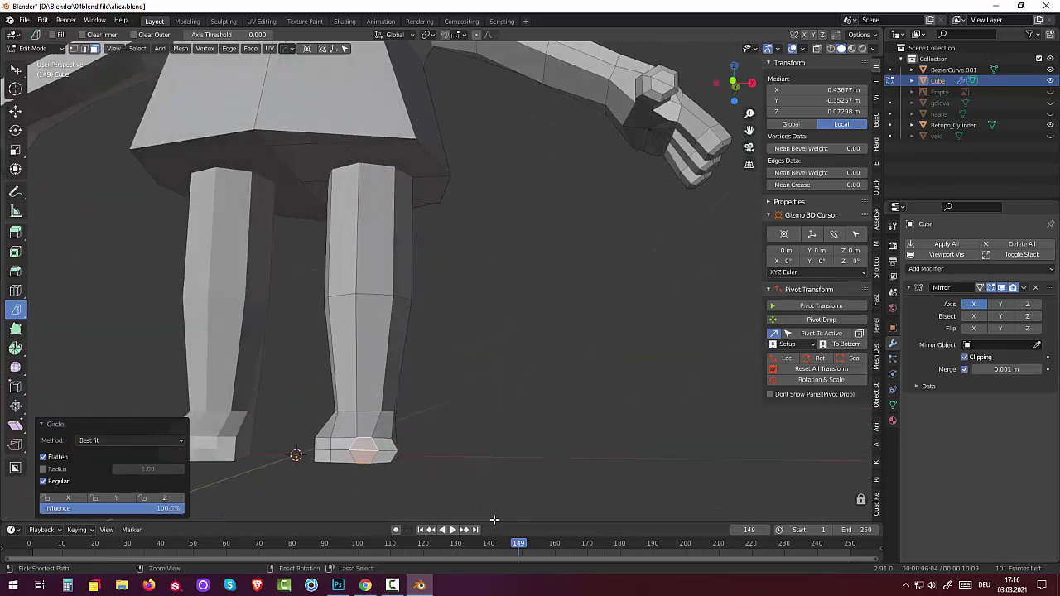
{"action": "key", "text": "ctrl+z"}
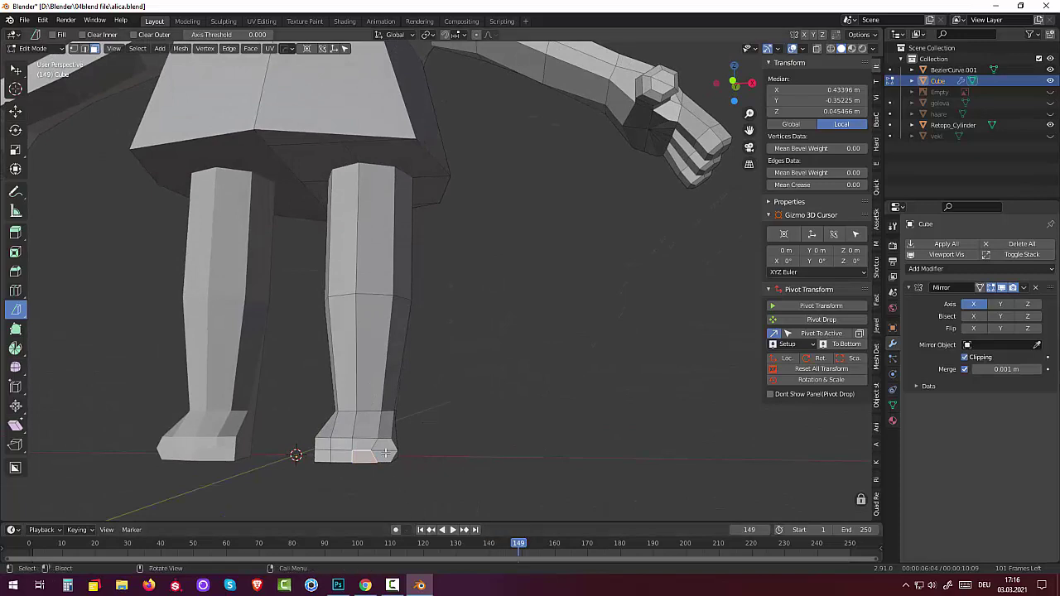
Scale the outer corner face of the foot down to 0.894
{"action": "left_click", "coordinate": [386, 449], "text": "shift"}
{"action": "left_click", "coordinate": [388, 461]}
{"action": "key", "text": "s"}
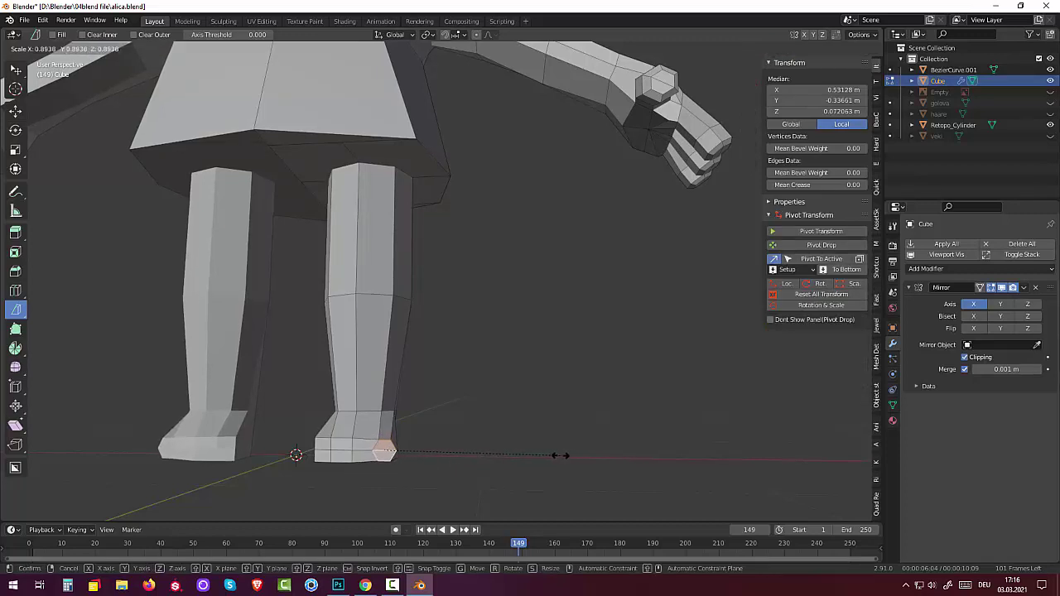
{"action": "left_click", "coordinate": [560, 455]}
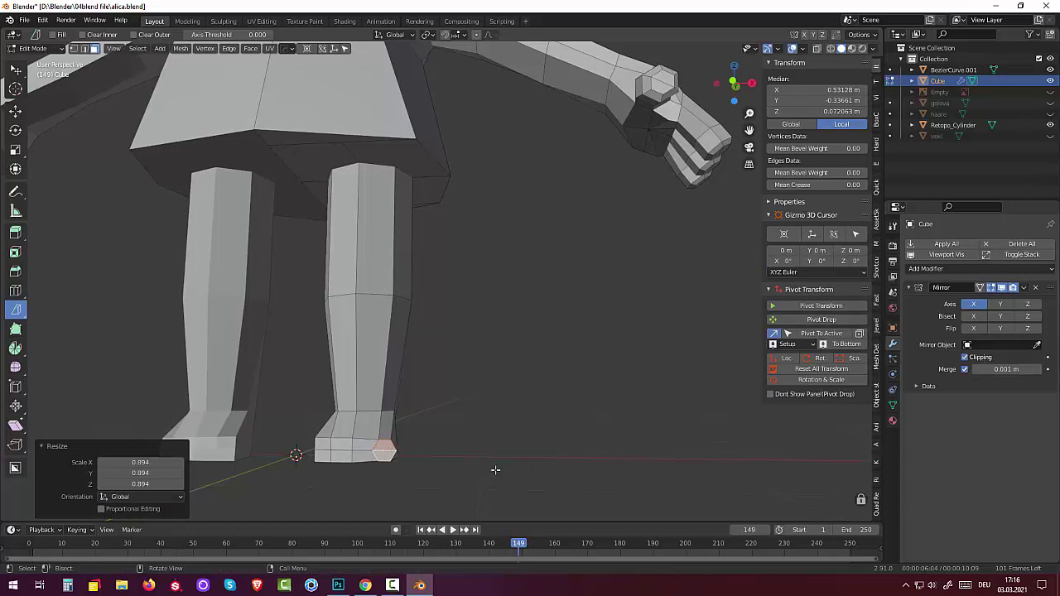
Round the front faces of the foot into a circle with LoopTools
{"action": "left_click", "coordinate": [361, 443]}
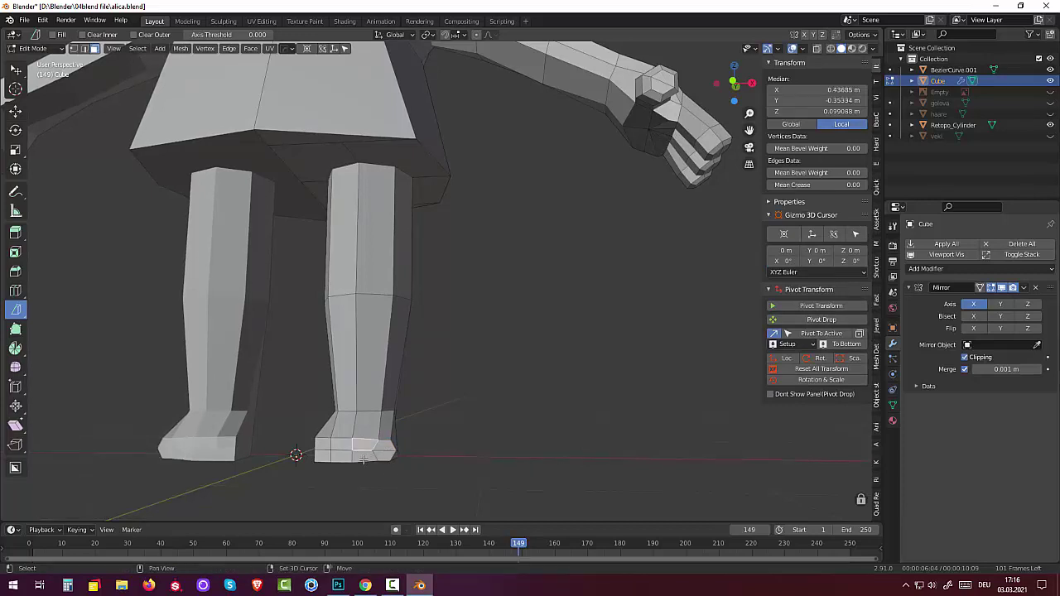
{"action": "left_click", "coordinate": [364, 453], "text": "shift"}
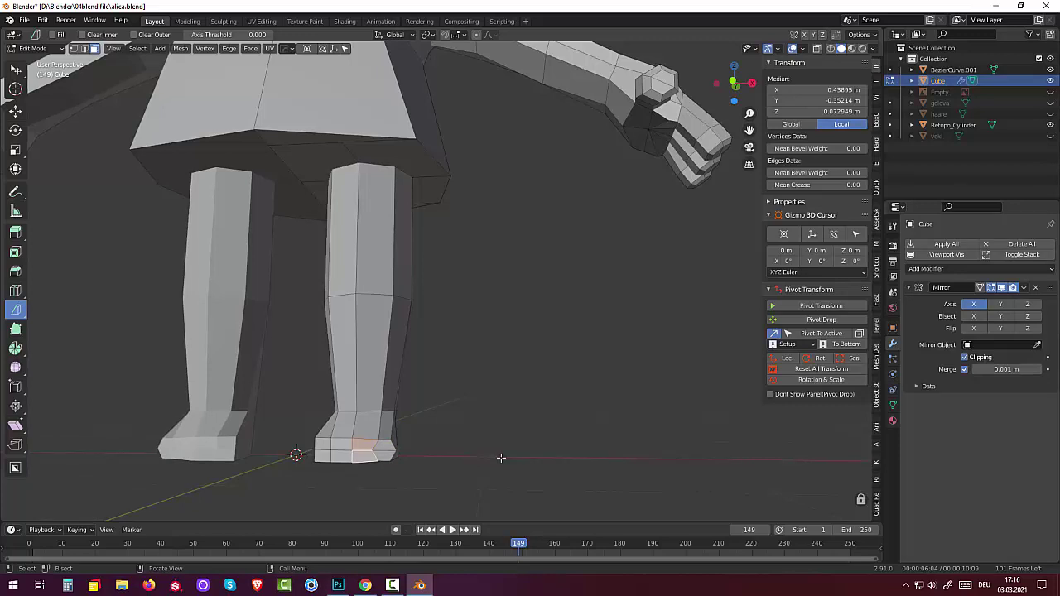
{"action": "right_click", "coordinate": [502, 456]}
{"action": "mouse_move", "coordinate": [472, 277]}
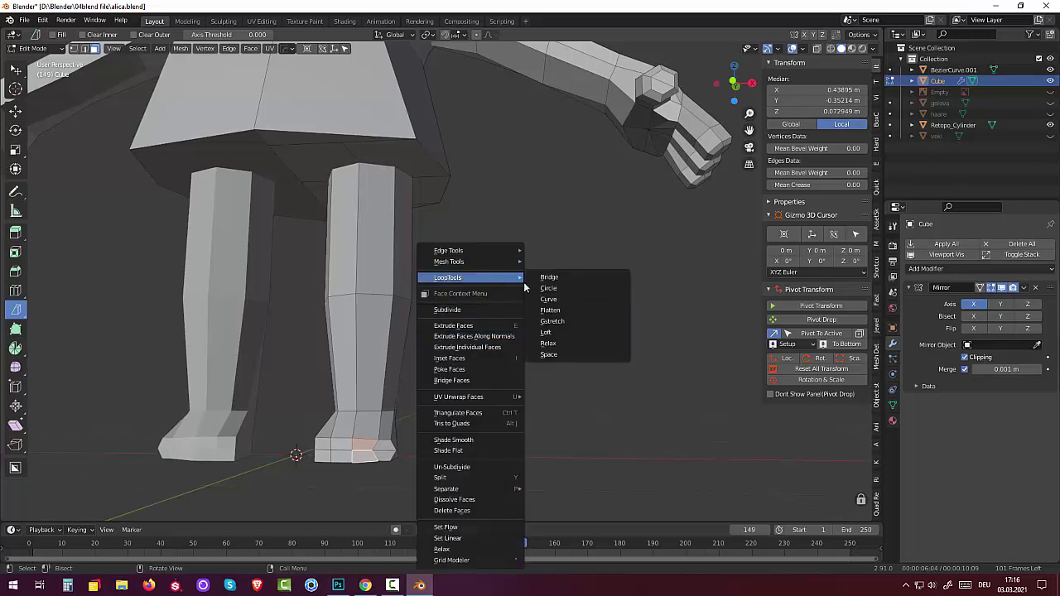
{"action": "left_click", "coordinate": [556, 288]}
{"action": "mouse_move", "coordinate": [501, 422]}
{"action": "middle_mouse_down"}
{"action": "mouse_move", "coordinate": [502, 409]}
{"action": "mouse_move", "coordinate": [502, 433]}
{"action": "middle_mouse_up"}
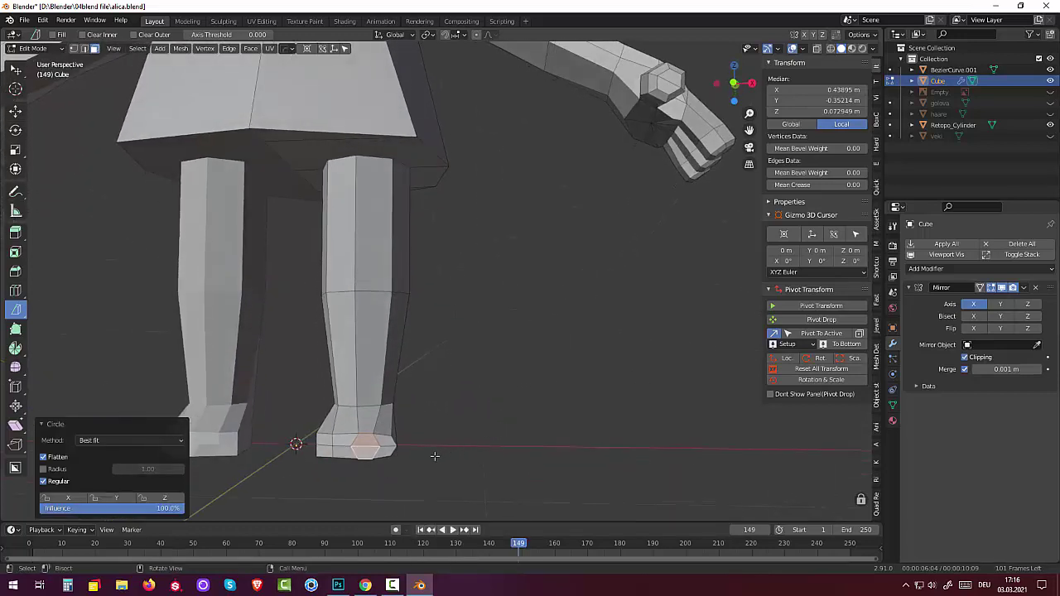
Make the lower toe faces at the foot tip circular with LoopTools Circle
{"action": "left_click", "coordinate": [339, 451]}
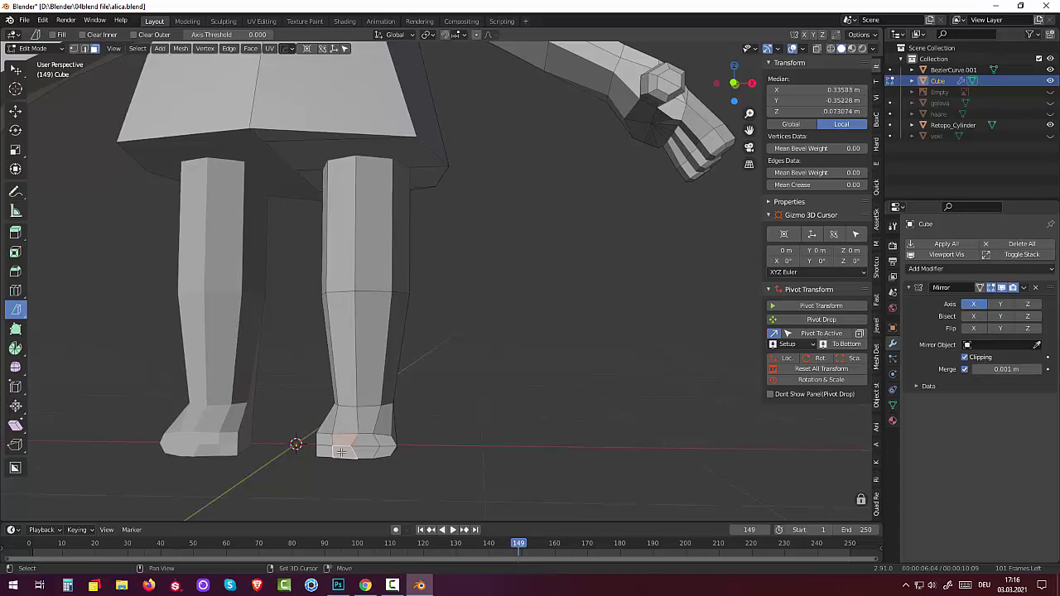
{"action": "right_click", "coordinate": [530, 459]}
{"action": "mouse_move", "coordinate": [498, 278]}
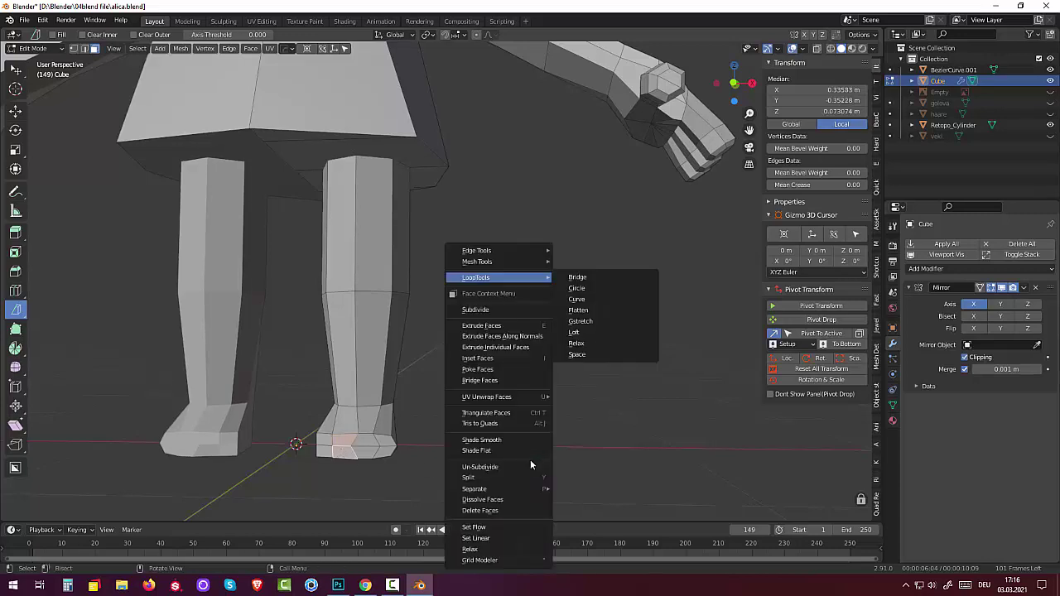
{"action": "left_click", "coordinate": [583, 287]}
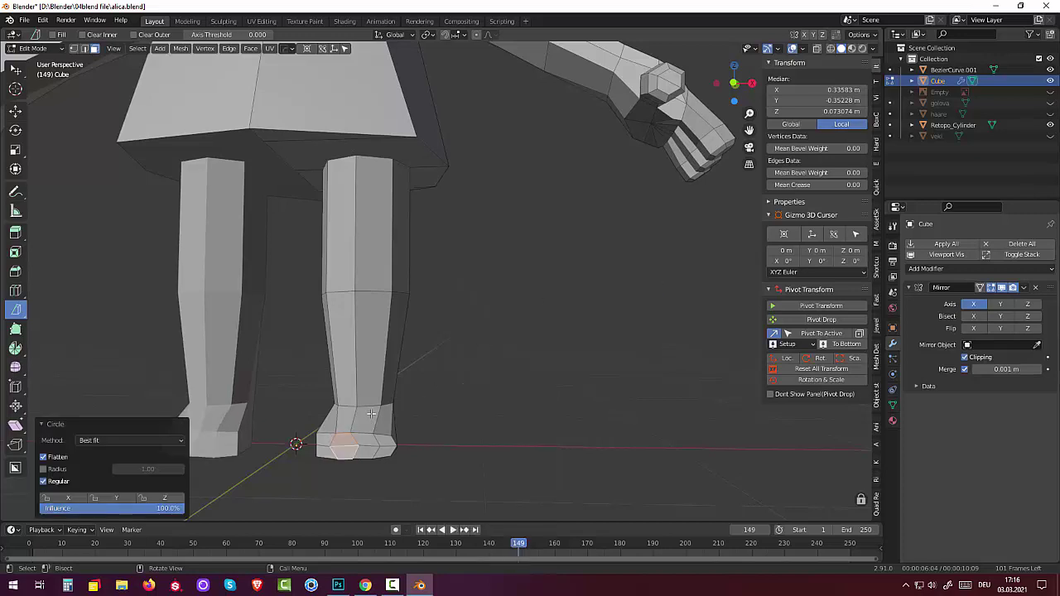
{"action": "left_click", "coordinate": [326, 445]}
{"action": "right_click", "coordinate": [534, 391]}
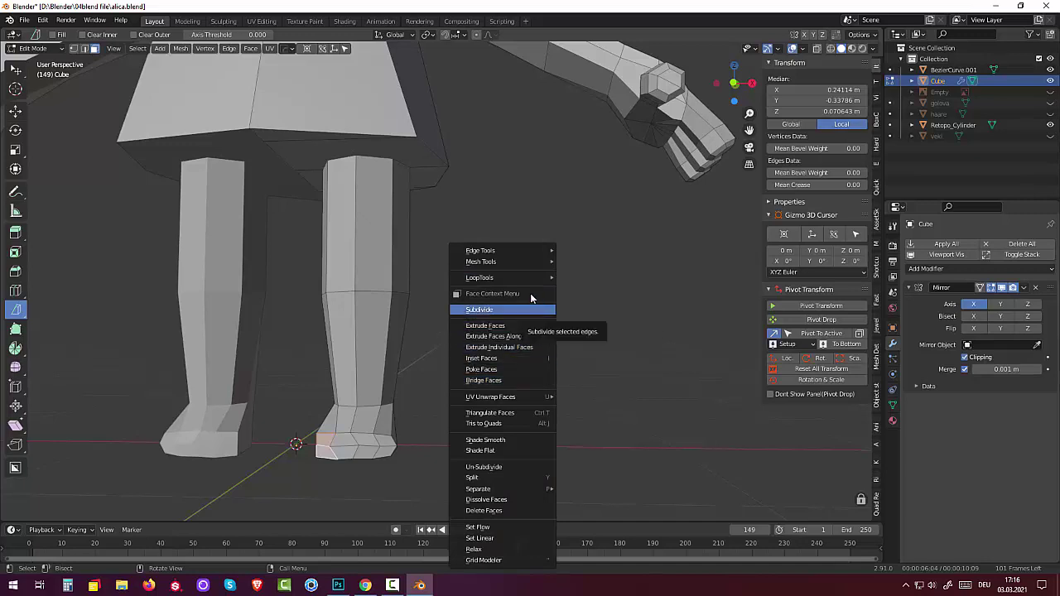
{"action": "mouse_move", "coordinate": [501, 277]}
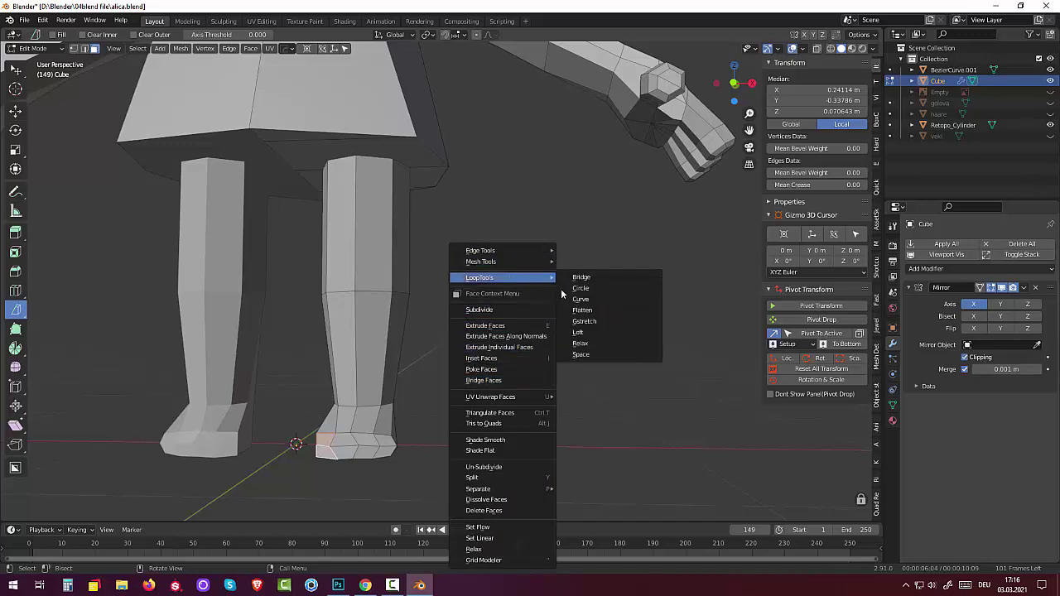
{"action": "left_click", "coordinate": [571, 288]}
{"action": "mouse_move", "coordinate": [462, 419]}
{"action": "middle_mouse_down"}
{"action": "mouse_move", "coordinate": [468, 389]}
{"action": "mouse_move", "coordinate": [455, 433]}
{"action": "mouse_move", "coordinate": [463, 408]}
{"action": "middle_mouse_up"}
Rotate the circular toe loop about 21.3° around Z
{"action": "key", "text": "r"}
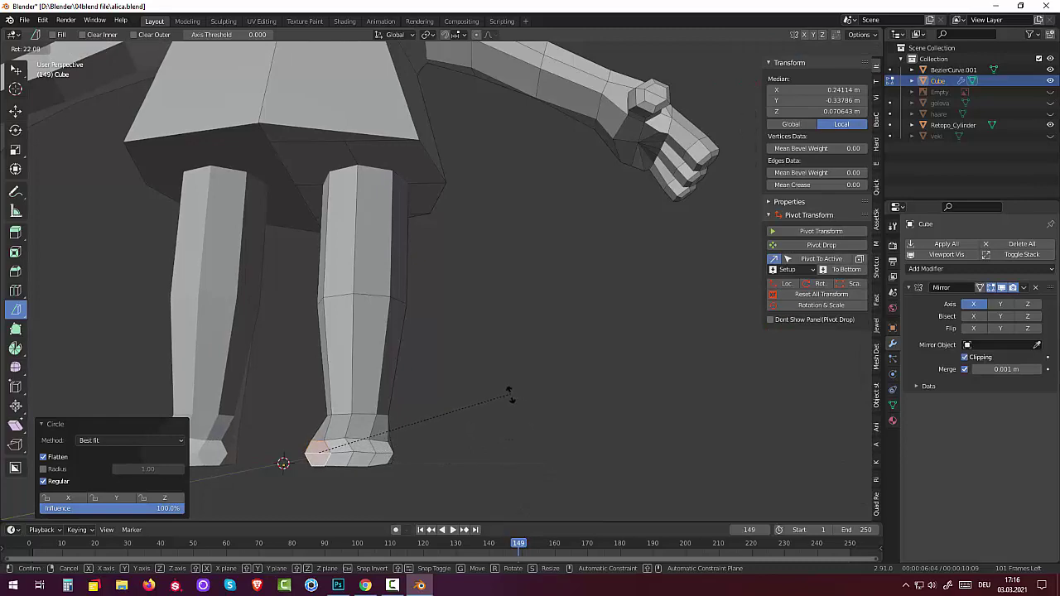
{"action": "left_click", "coordinate": [512, 394]}
{"action": "mouse_move", "coordinate": [509, 456]}
{"action": "middle_mouse_down"}
{"action": "mouse_move", "coordinate": [454, 466]}
{"action": "mouse_move", "coordinate": [413, 456]}
{"action": "mouse_move", "coordinate": [489, 458]}
{"action": "mouse_move", "coordinate": [496, 480]}
{"action": "mouse_move", "coordinate": [514, 483]}
{"action": "mouse_move", "coordinate": [497, 480]}
{"action": "mouse_move", "coordinate": [500, 490]}
{"action": "middle_mouse_up"}
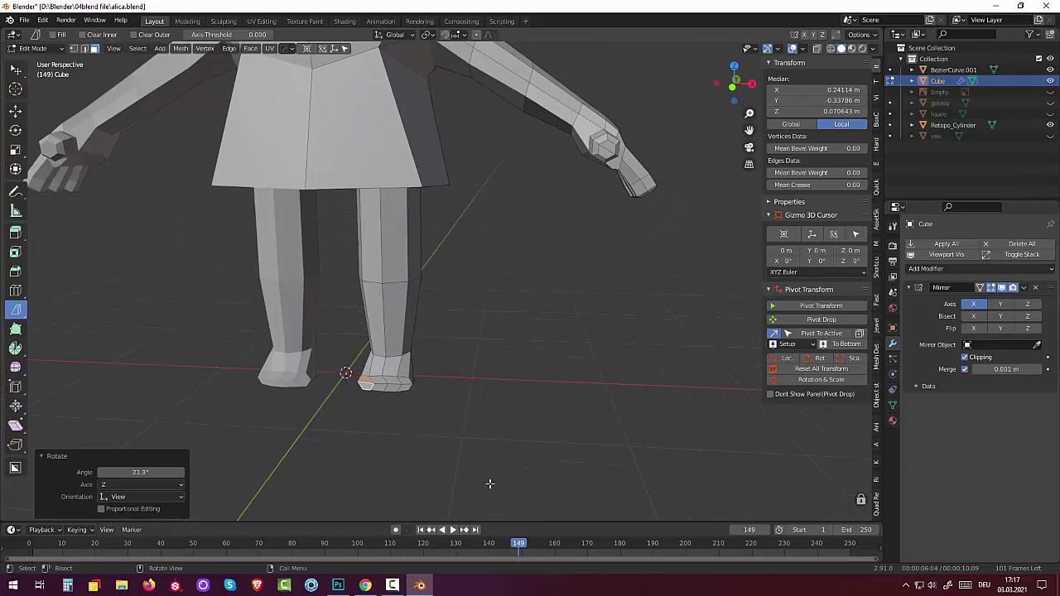
Undo the toe rotation and the earlier circle and scale edits on the foot
{"action": "key", "text": "ctrl+z"}
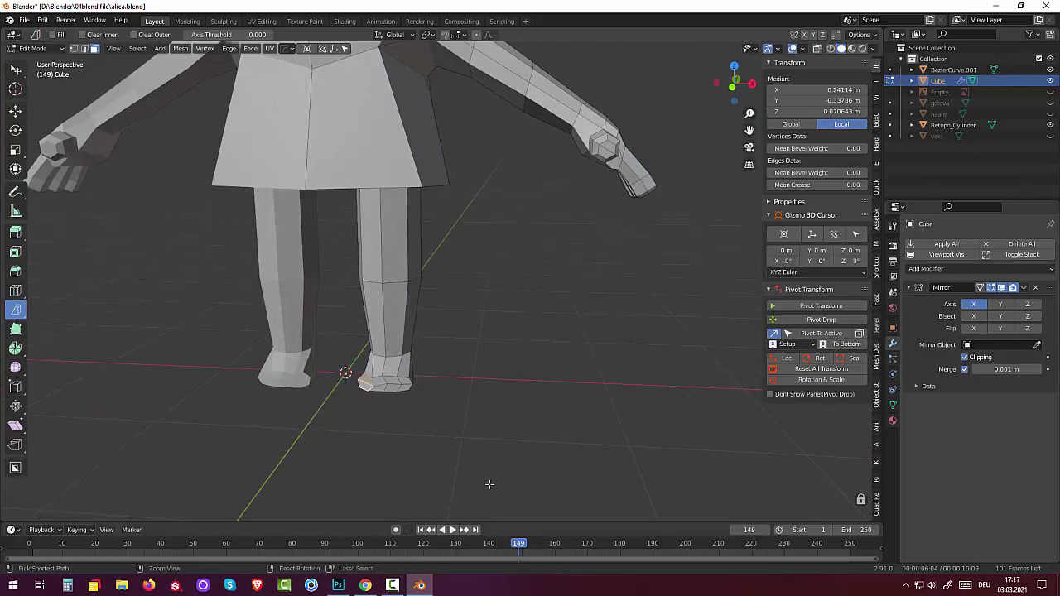
{"action": "key", "text": "ctrl+z"}
{"action": "key", "text": "ctrl+z"}
{"action": "key", "text": "ctrl+z"}
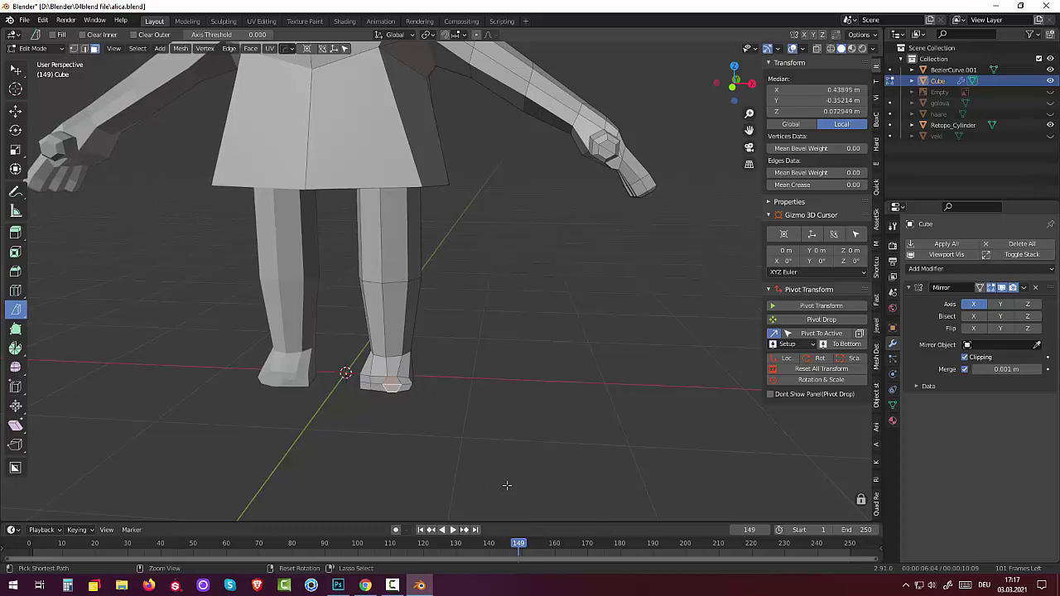
{"action": "key", "text": "ctrl+z"}
{"action": "key", "text": "ctrl+z"}
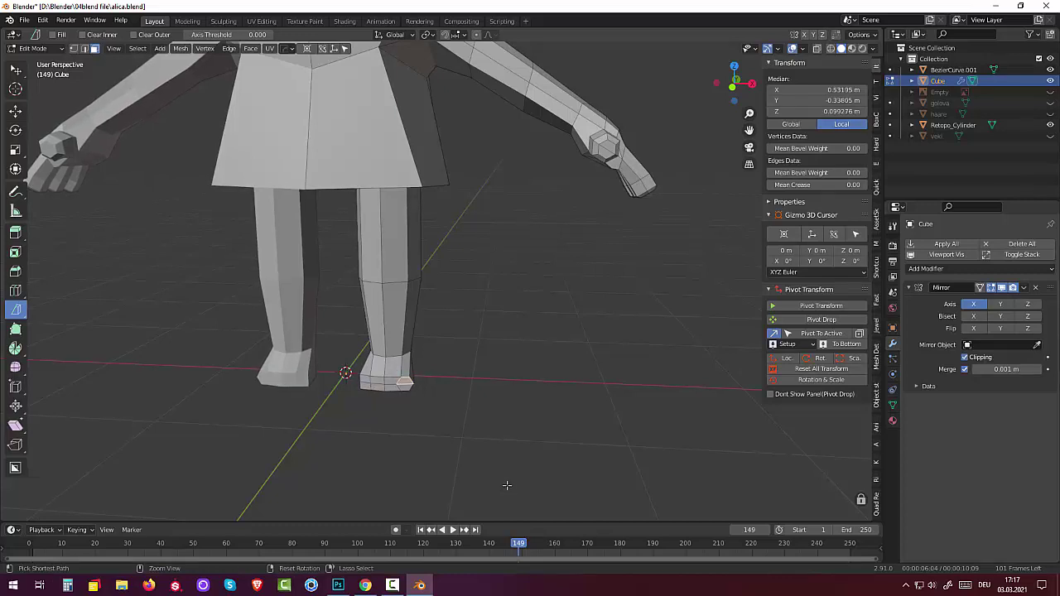
{"action": "key", "text": "ctrl+z"}
{"action": "key", "text": "ctrl+z"}
{"action": "key", "text": "ctrl+z"}
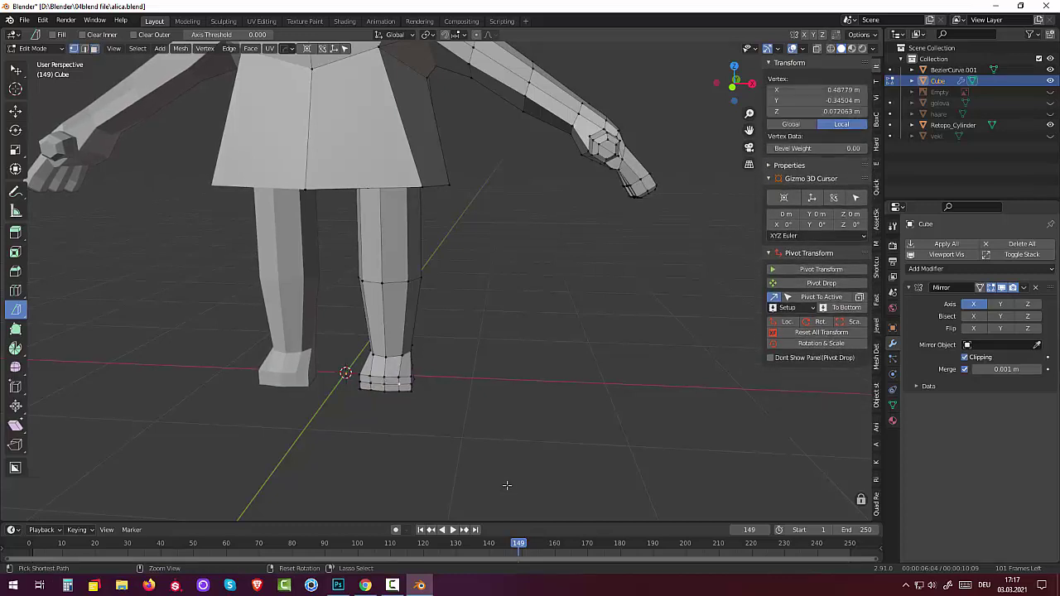
{"action": "key", "text": "ctrl+z"}
{"action": "key", "text": "ctrl+z"}
{"action": "key", "text": "ctrl+z"}
{"action": "key", "text": "ctrl+z"}
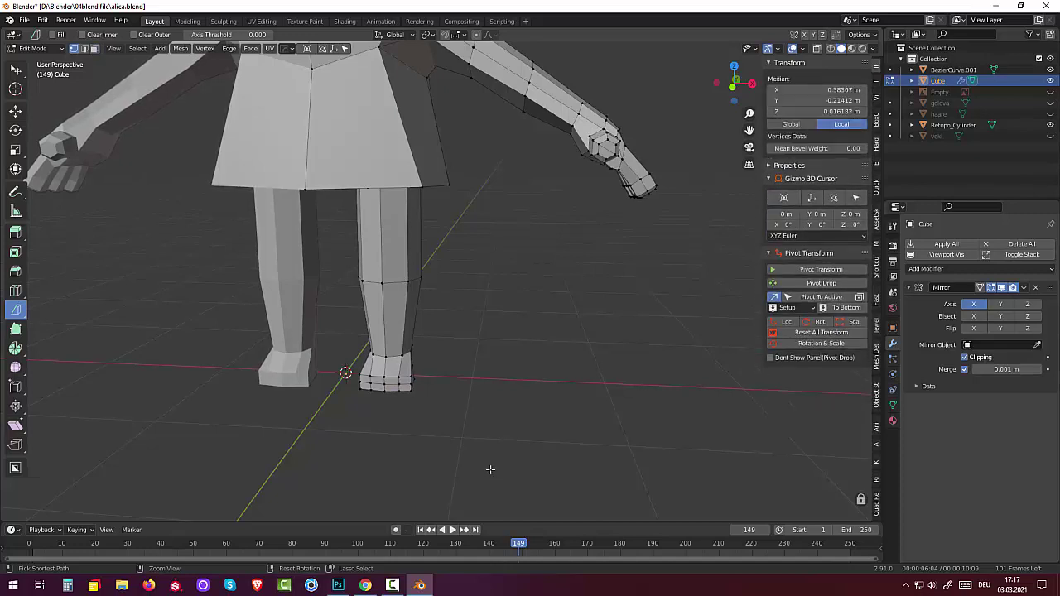
{"action": "key", "text": "ctrl+z"}
{"action": "key", "text": "ctrl+z"}
{"action": "key", "text": "ctrl+z"}
{"action": "key", "text": "ctrl+z"}
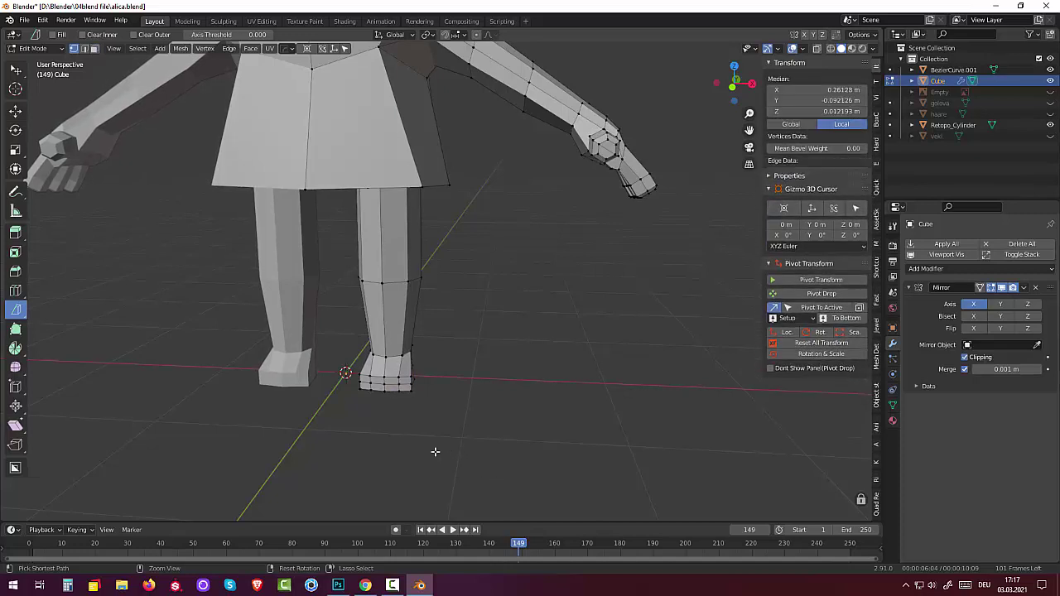
{"action": "key", "text": "ctrl+z"}
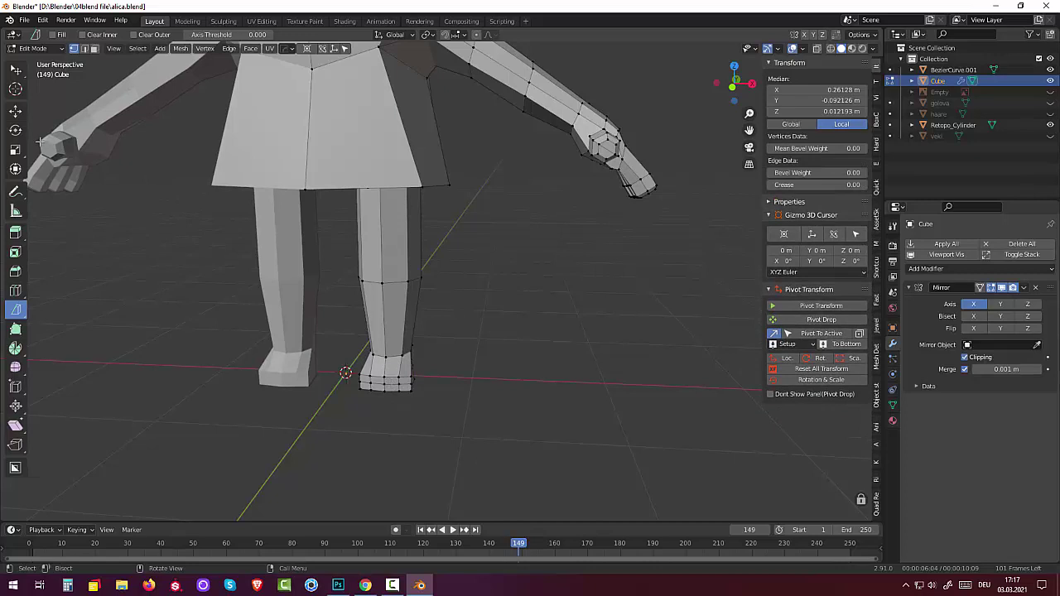
Dissolve the edge loop running around the bottom of the right foot
{"action": "left_click", "coordinate": [94, 48]}
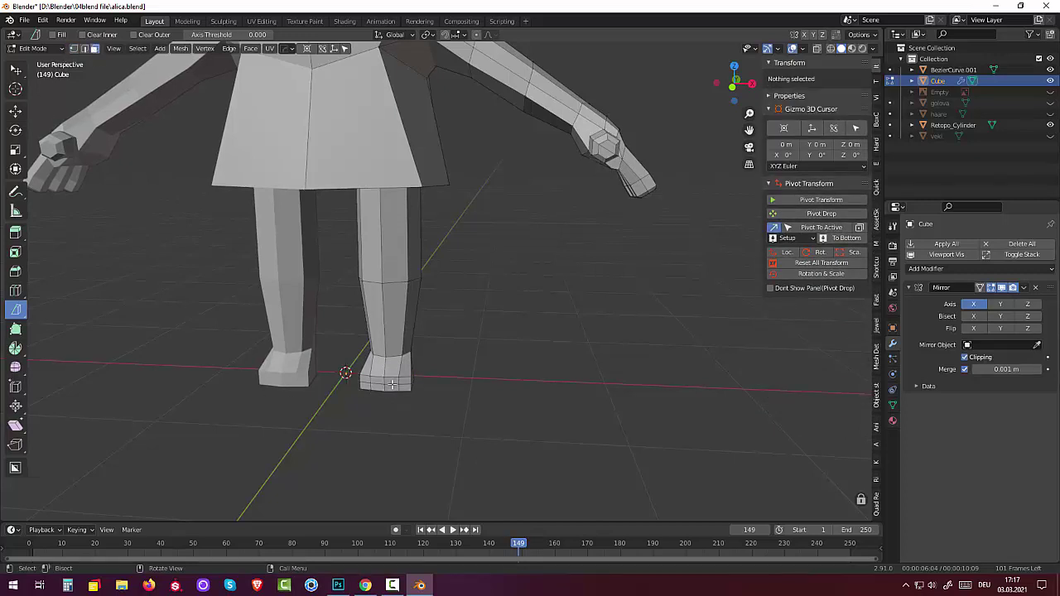
{"action": "left_click", "coordinate": [393, 384]}
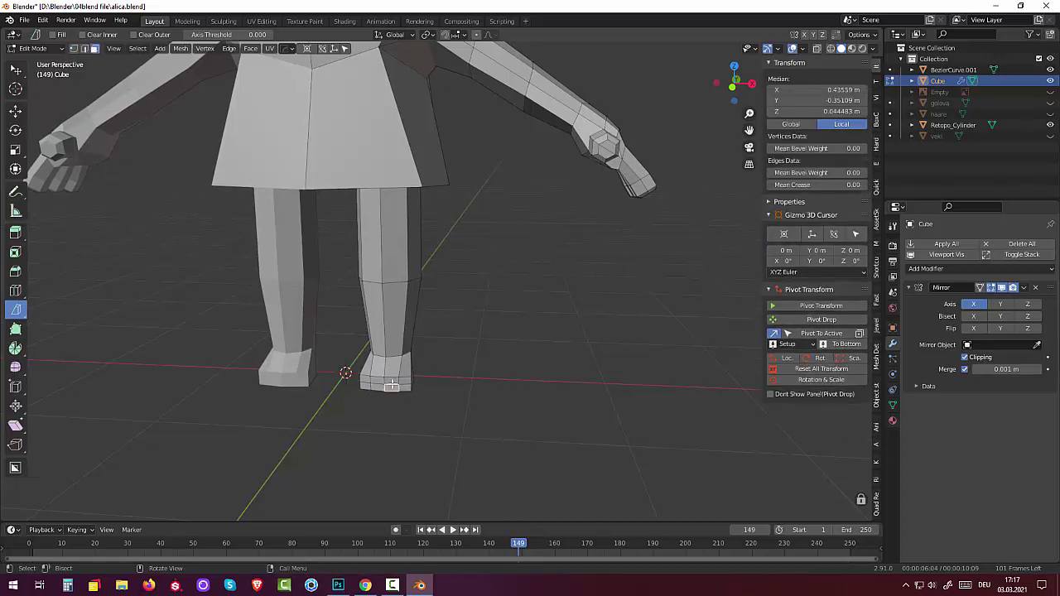
{"action": "left_click", "coordinate": [84, 48]}
{"action": "left_click", "coordinate": [405, 386]}
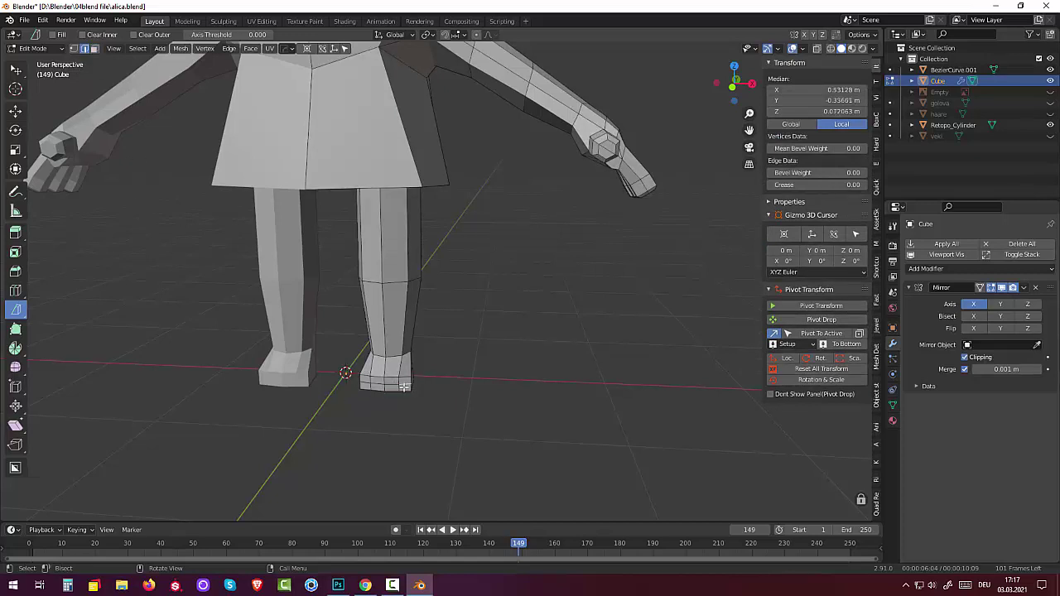
{"action": "left_click", "coordinate": [405, 386], "text": "alt"}
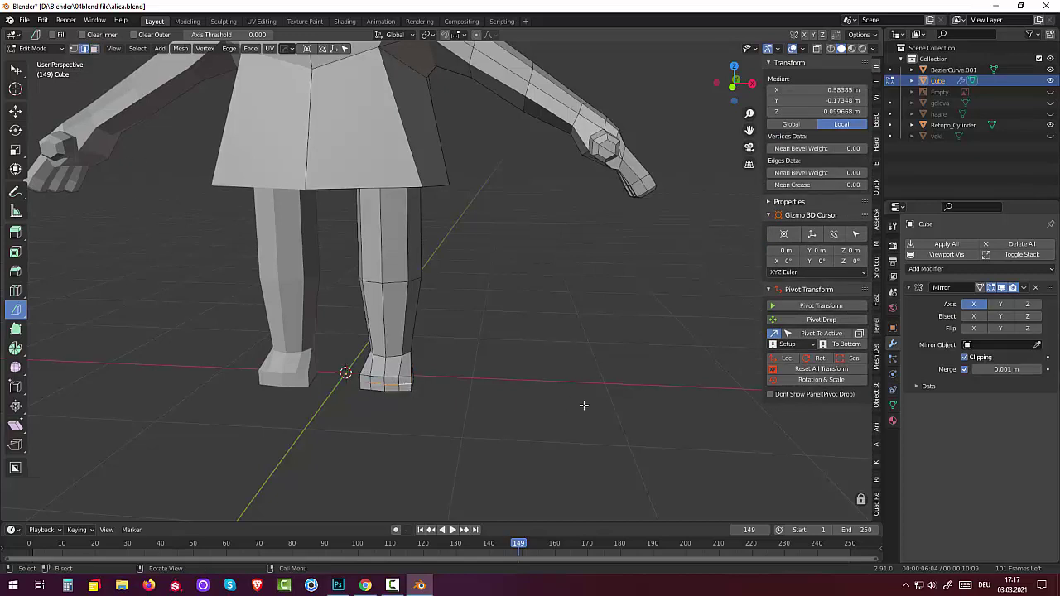
{"action": "key", "text": "x"}
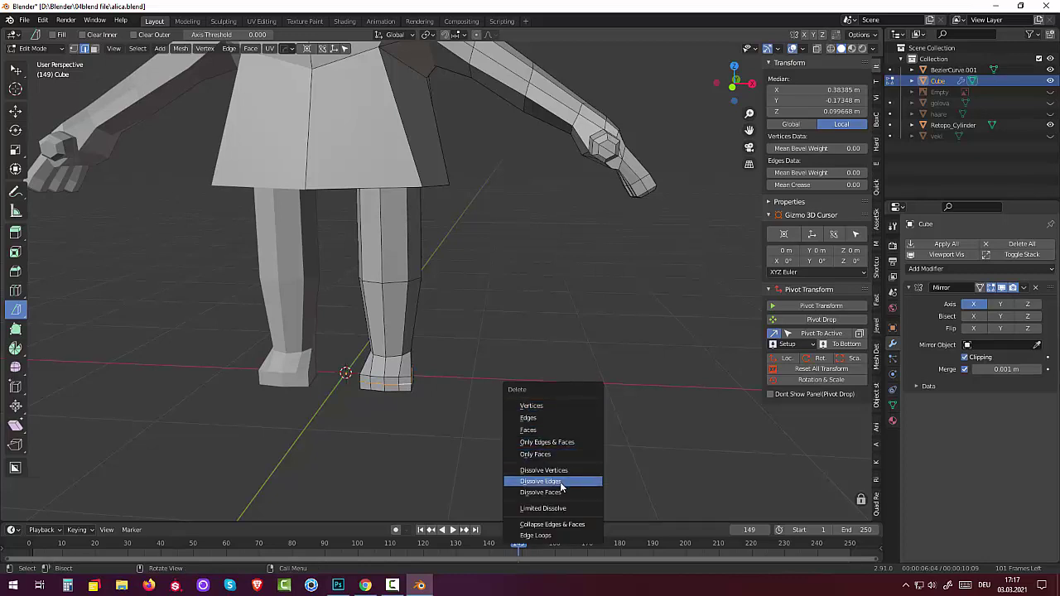
{"action": "left_click", "coordinate": [560, 487]}
{"action": "left_click", "coordinate": [405, 385]}
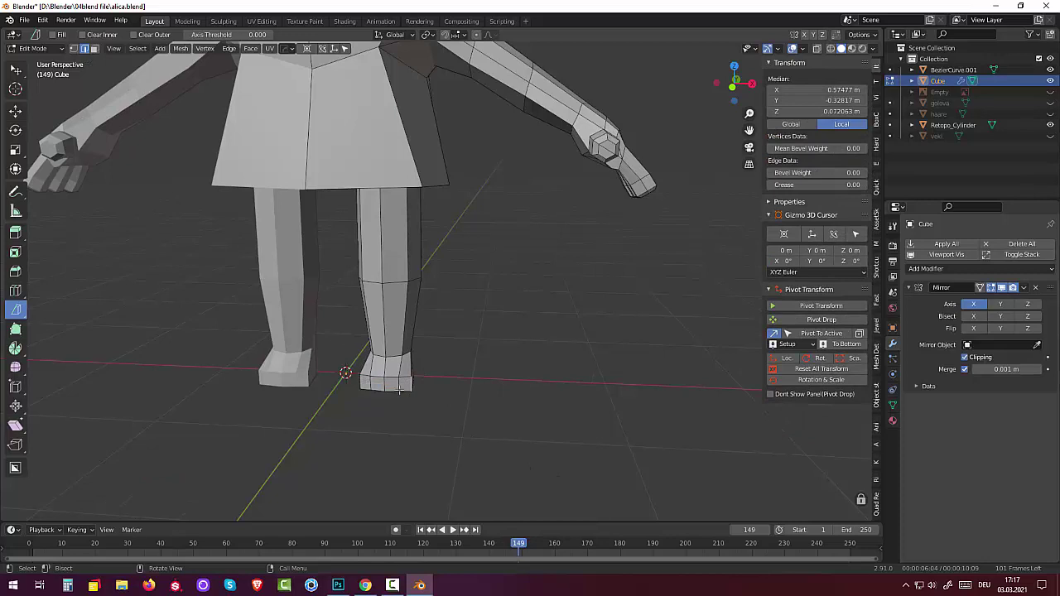
{"action": "scroll", "coordinate": [463, 397], "scroll_direction": "up", "scroll_amount": 2}
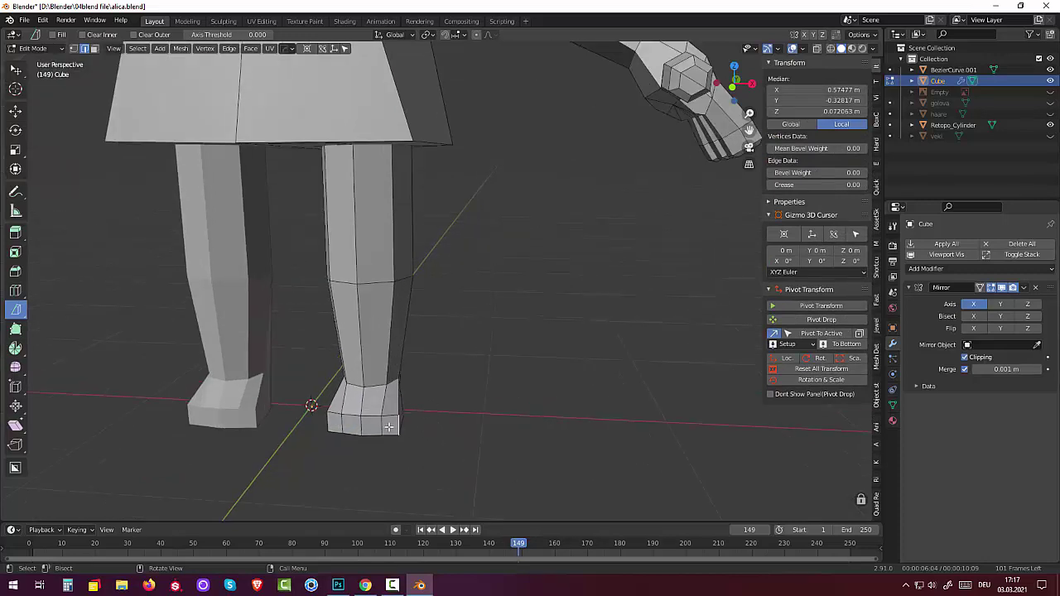
Inset the foot's front corner face and try a LoopTools Circle, undoing it
{"action": "left_click", "coordinate": [369, 418]}
{"action": "key", "text": "alt+a"}
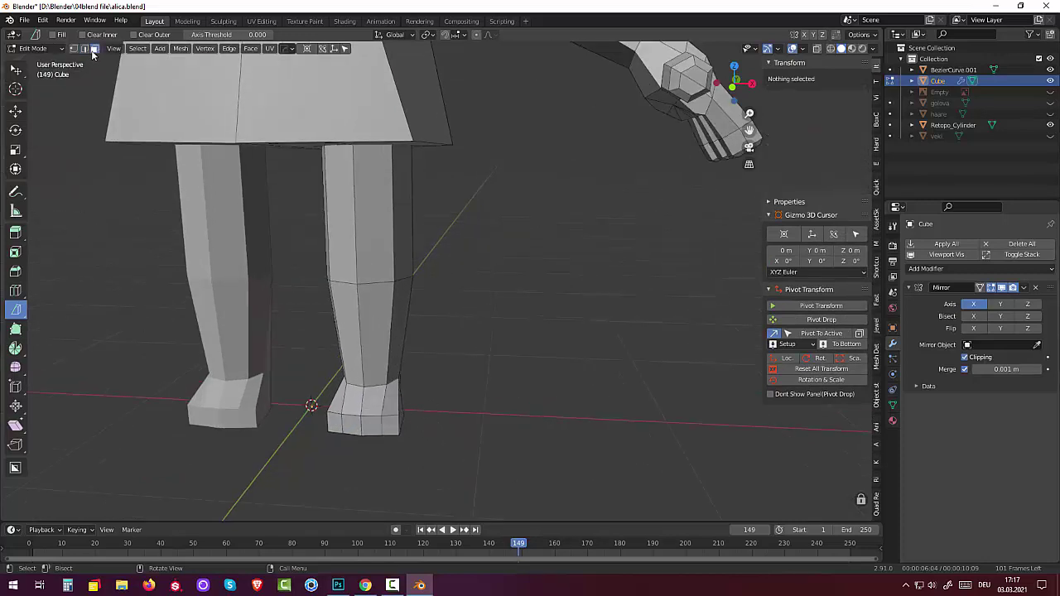
{"action": "left_click", "coordinate": [393, 429]}
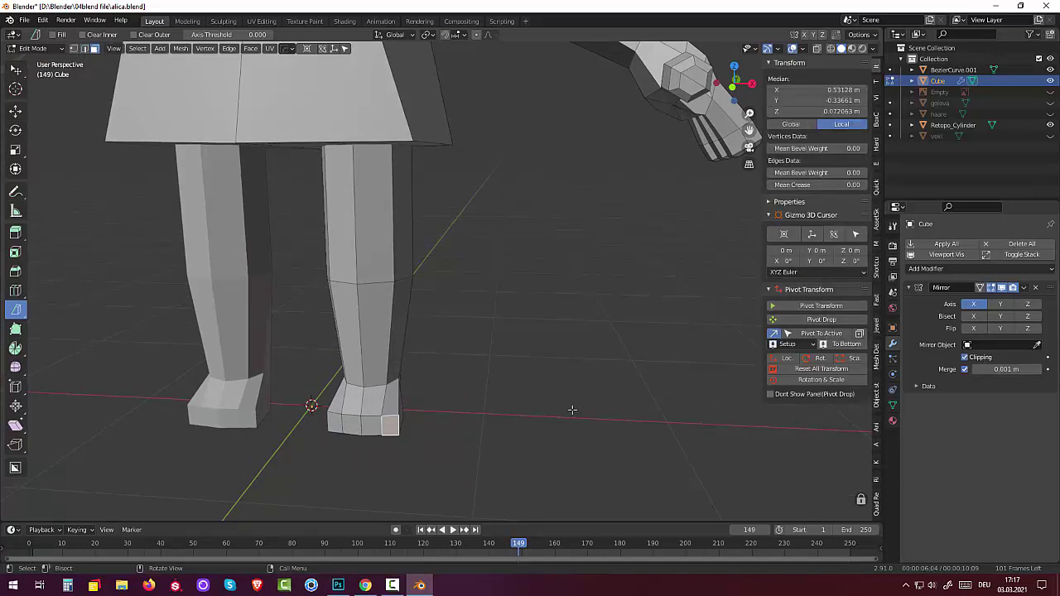
{"action": "key", "text": "i"}
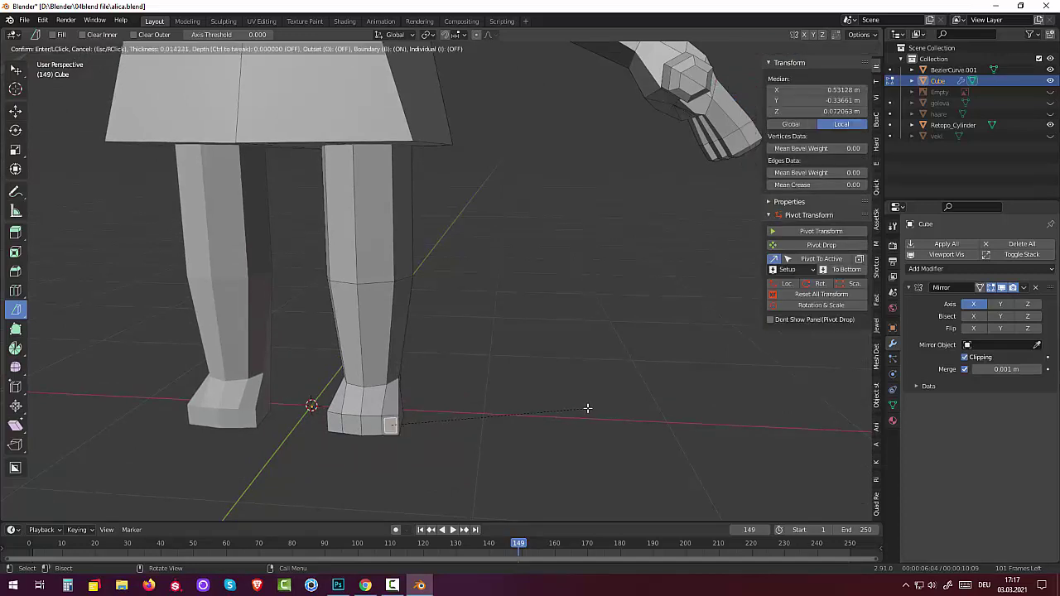
{"action": "left_click", "coordinate": [589, 408]}
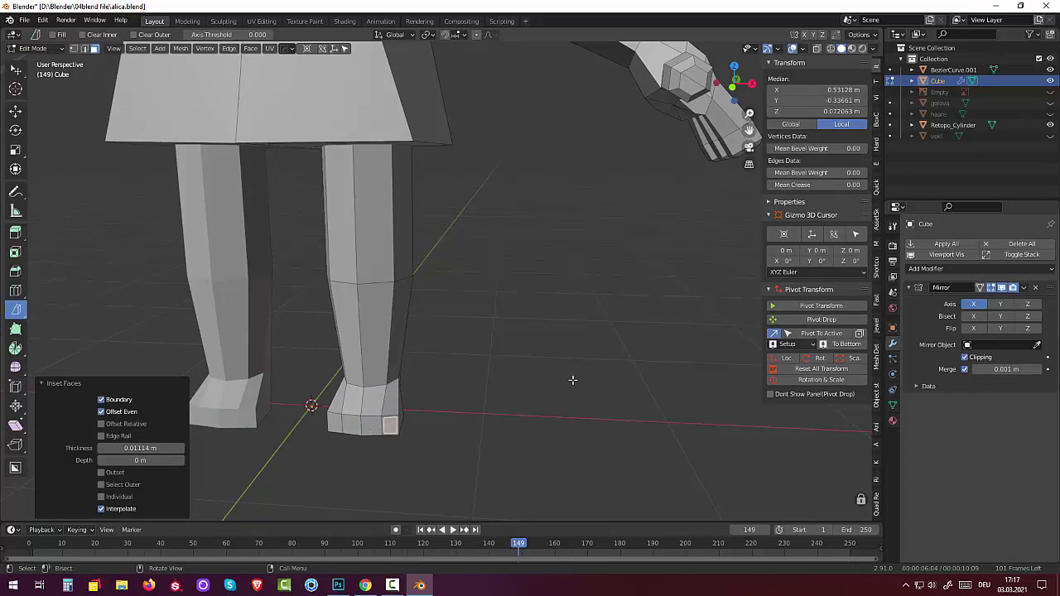
{"action": "right_click", "coordinate": [571, 376]}
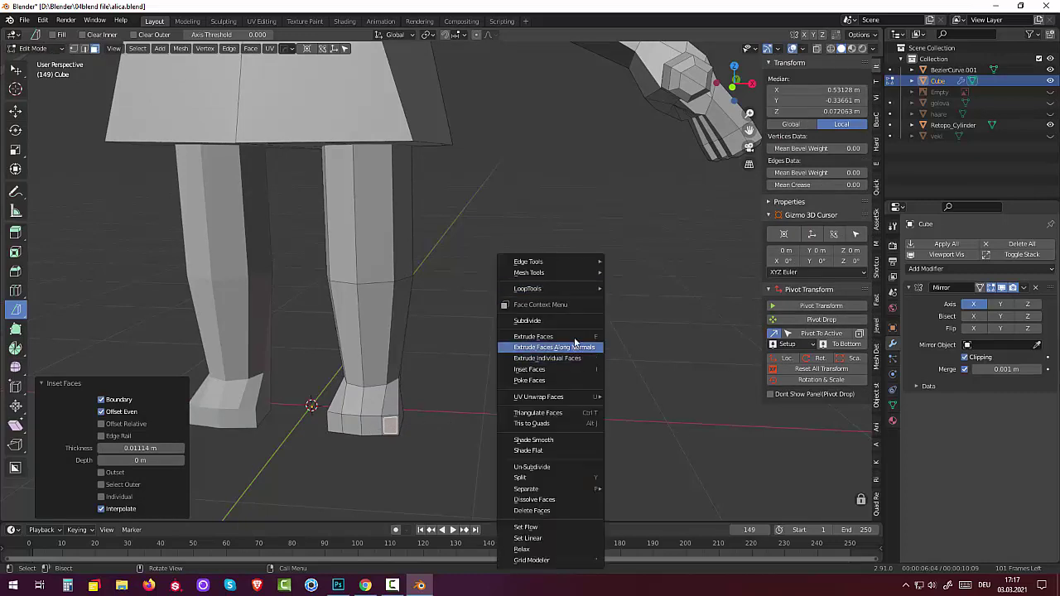
{"action": "mouse_move", "coordinate": [530, 288]}
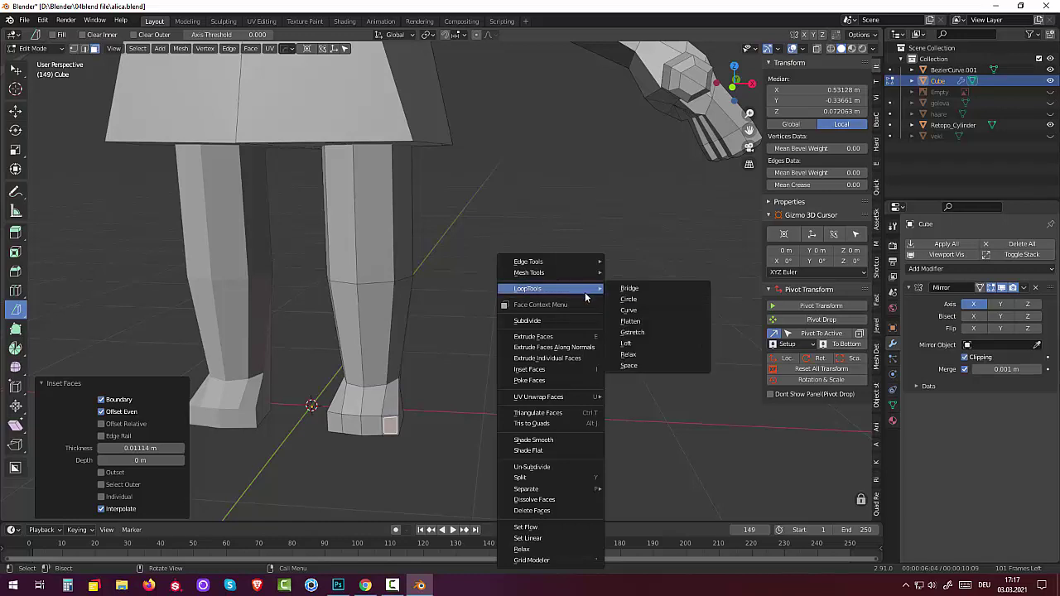
{"action": "left_click", "coordinate": [625, 299]}
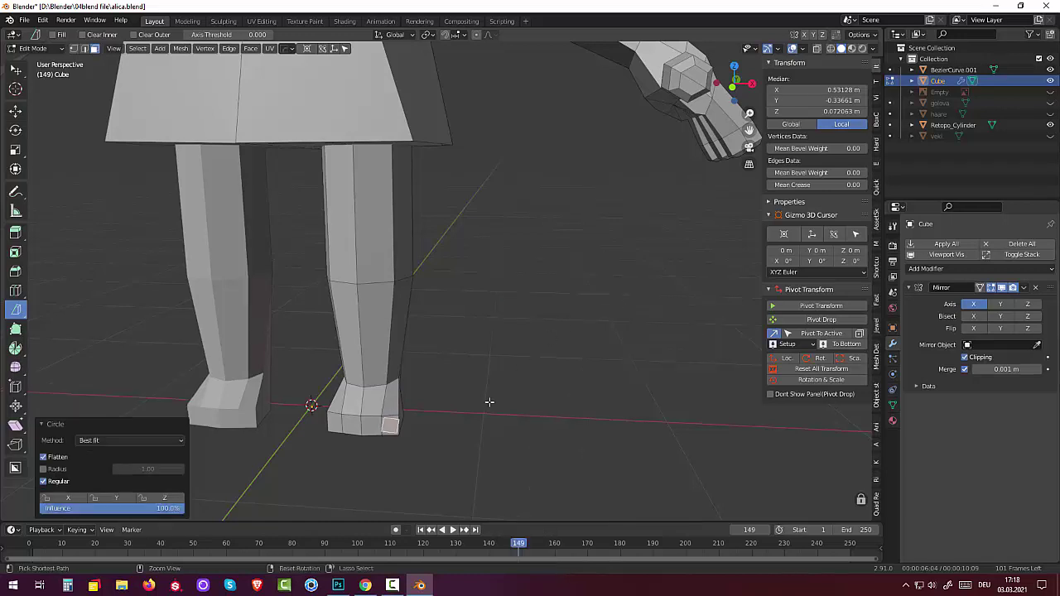
{"action": "key", "text": "ctrl+z"}
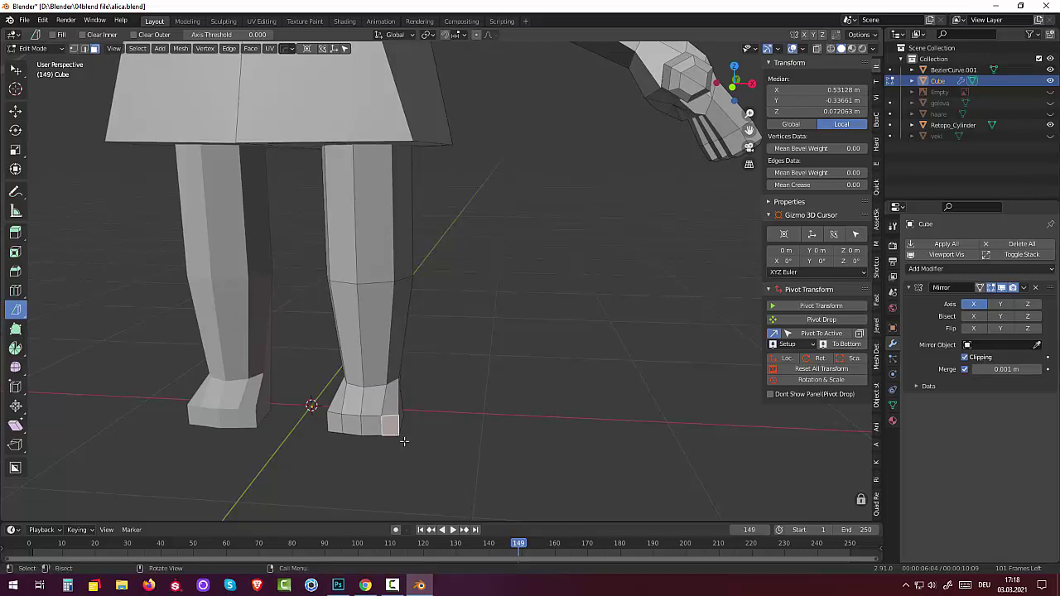
Re-inset the toe face with a thinner 0.006368 m border
{"action": "mouse_move", "coordinate": [403, 442]}
{"action": "middle_mouse_down"}
{"action": "mouse_move", "coordinate": [418, 549]}
{"action": "mouse_move", "coordinate": [417, 483]}
{"action": "middle_mouse_up"}
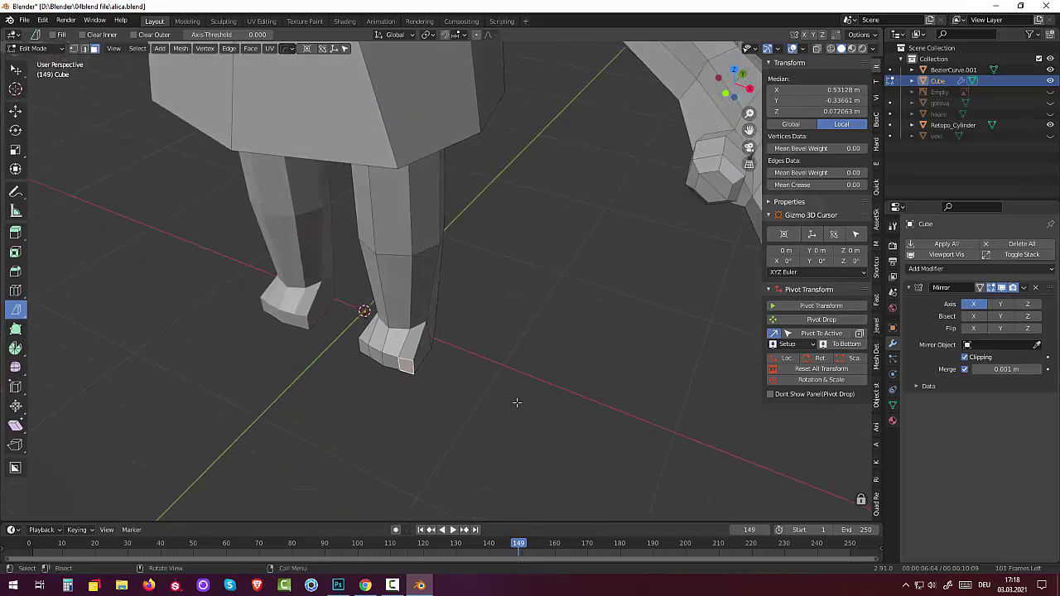
{"action": "key", "text": "i"}
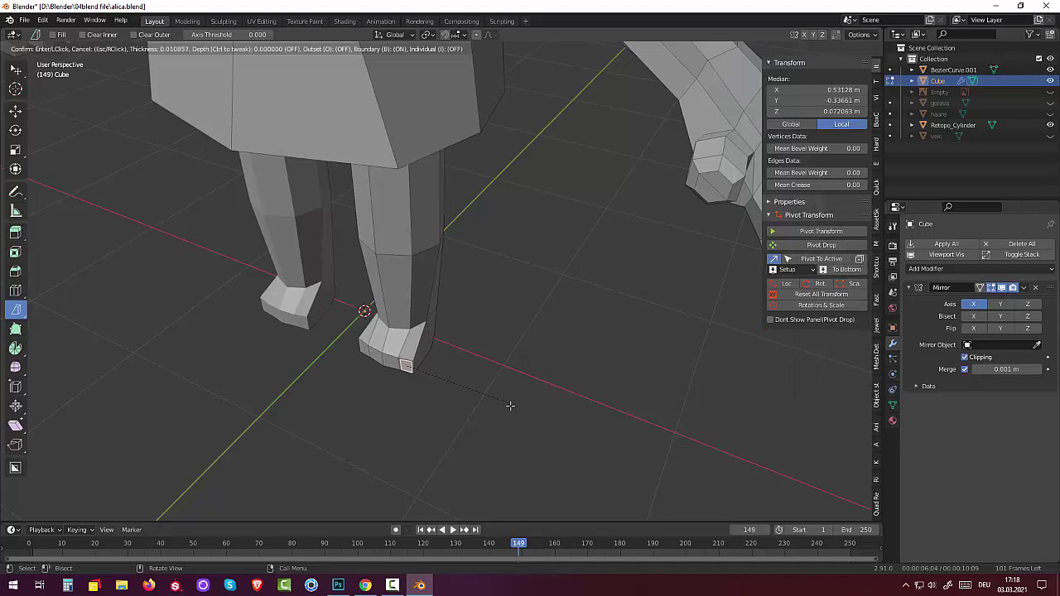
{"action": "left_click", "coordinate": [513, 405]}
{"action": "mouse_move", "coordinate": [514, 406]}
{"action": "middle_mouse_down"}
{"action": "mouse_move", "coordinate": [531, 363]}
{"action": "mouse_move", "coordinate": [544, 367]}
{"action": "middle_mouse_up"}
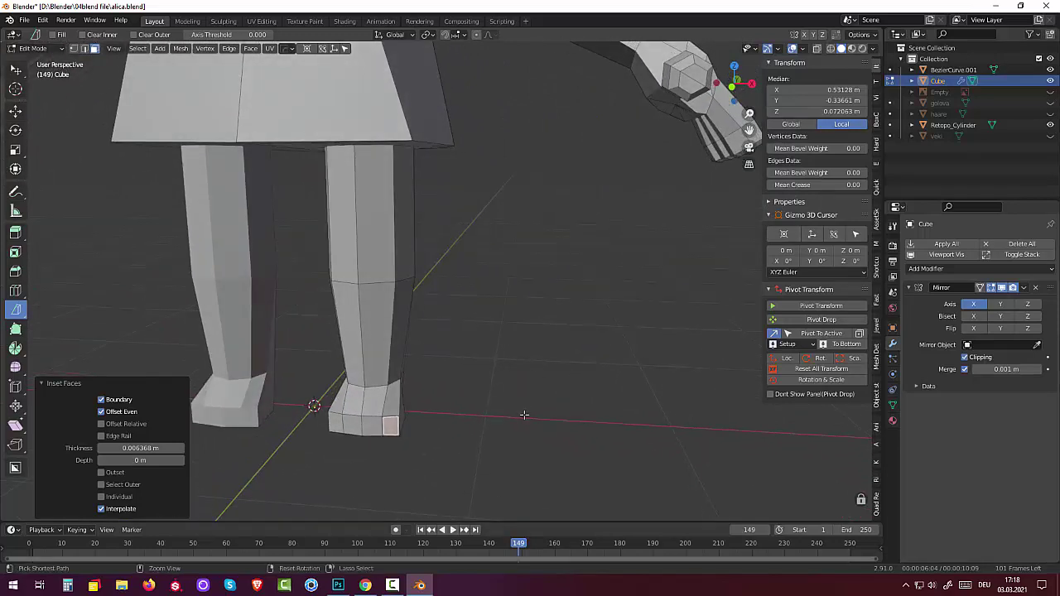
{"action": "key", "text": "ctrl+z"}
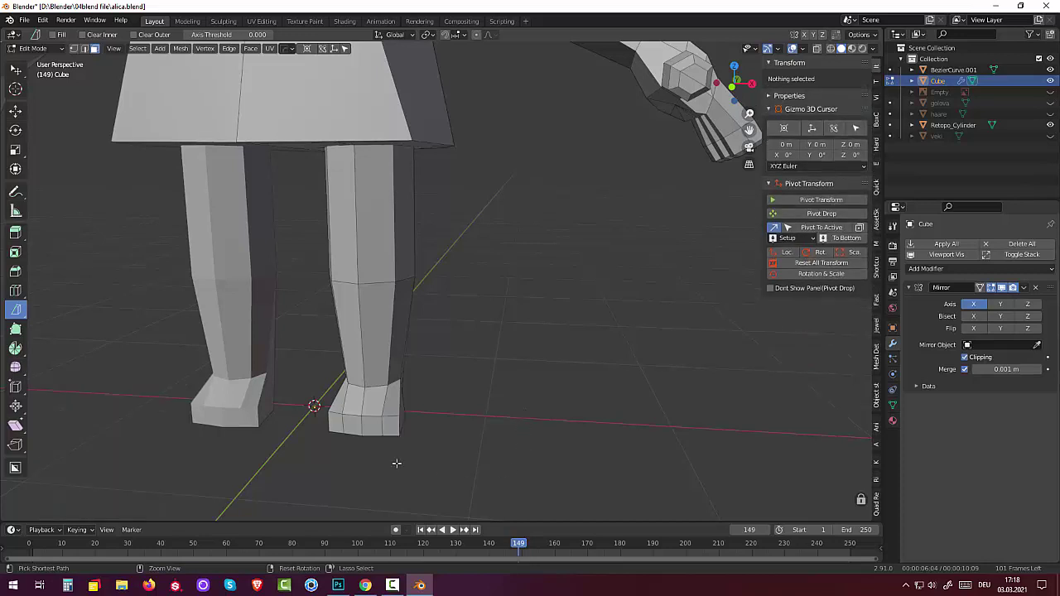
{"action": "left_click", "coordinate": [382, 426]}
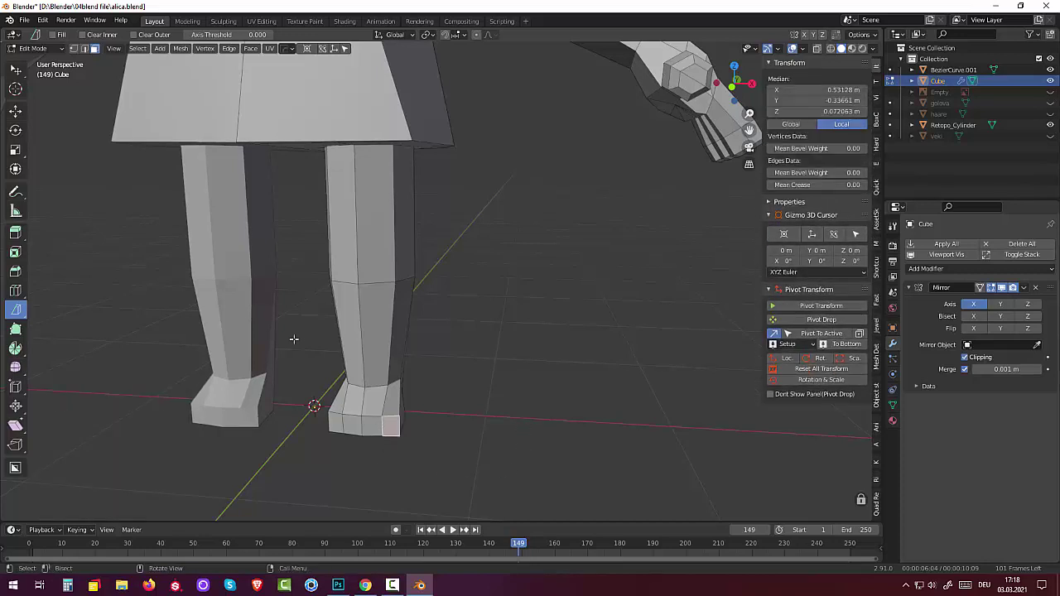
Add two loop cuts around the right foot
{"action": "key", "text": "ctrl+r"}
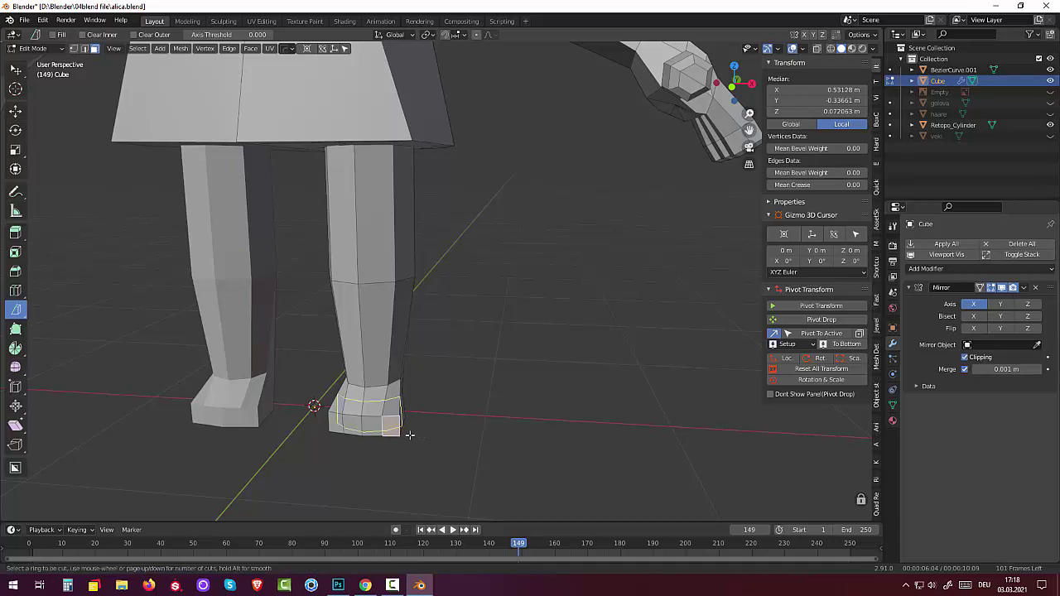
{"action": "left_click", "coordinate": [406, 431]}
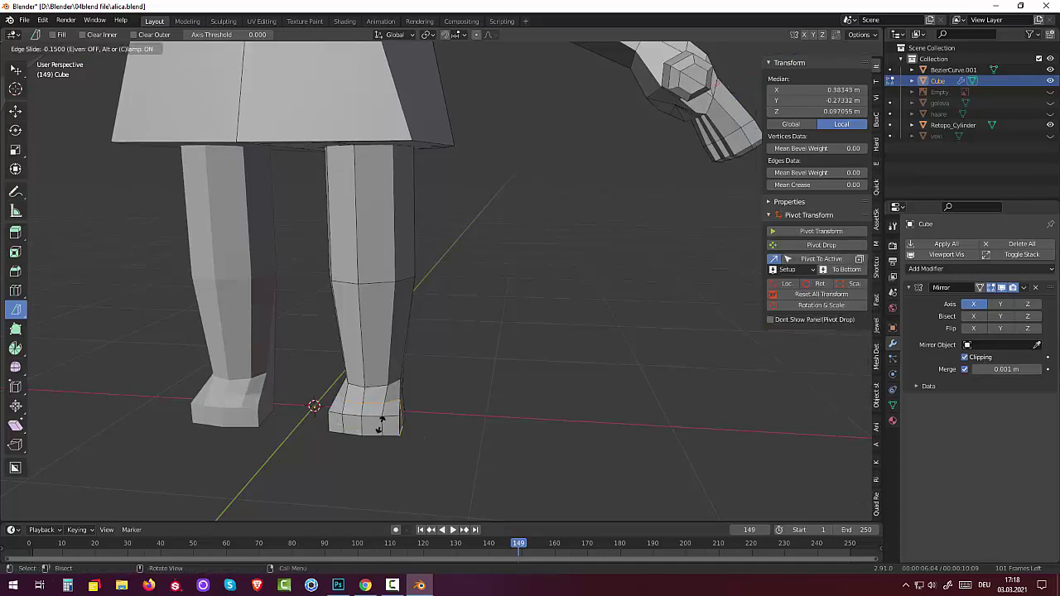
{"action": "left_click", "coordinate": [436, 458]}
{"action": "left_click", "coordinate": [406, 432]}
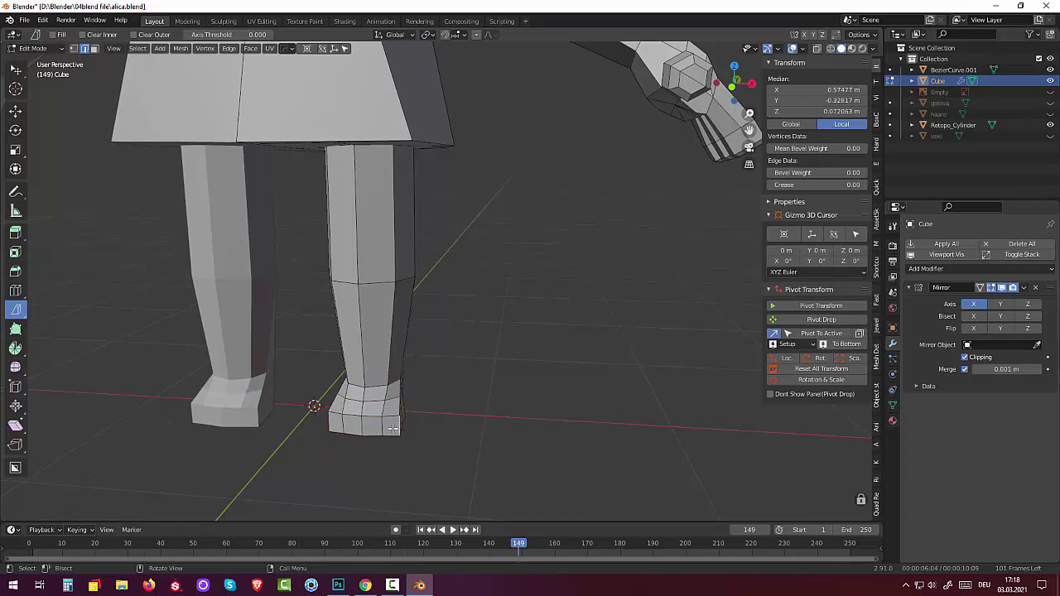
{"action": "key", "text": "ctrl+r"}
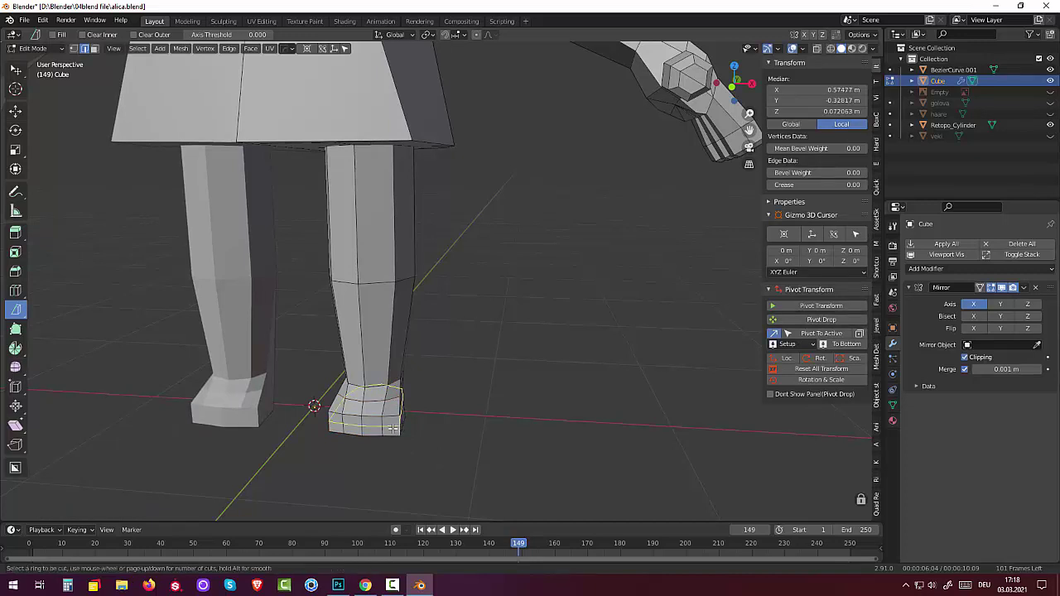
{"action": "left_click", "coordinate": [392, 428]}
{"action": "right_click", "coordinate": [394, 429]}
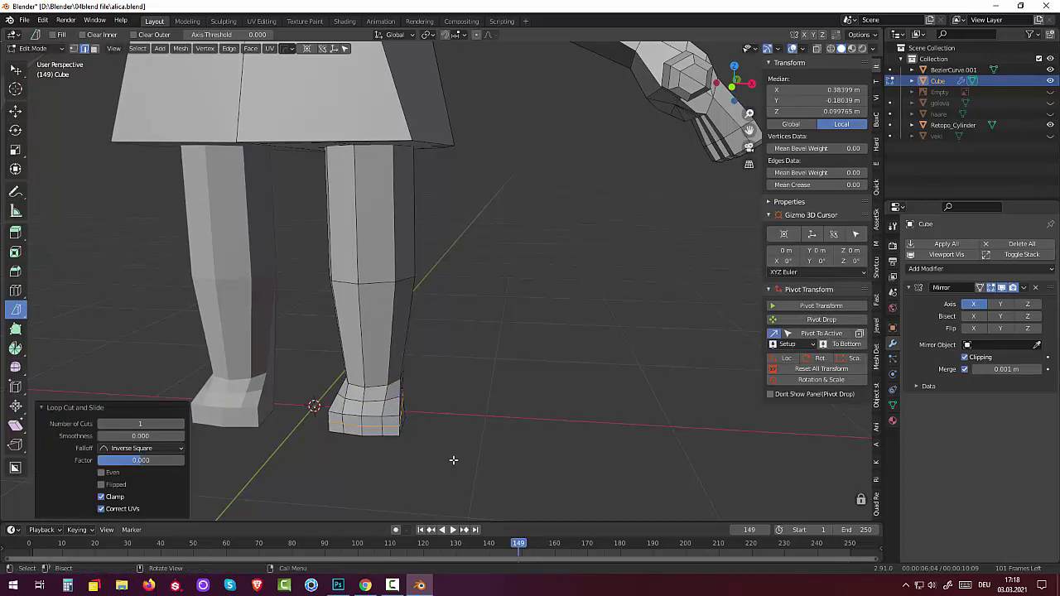
{"action": "middle_click_drag", "start_coordinate": [455, 459], "coordinate": [467, 436]}
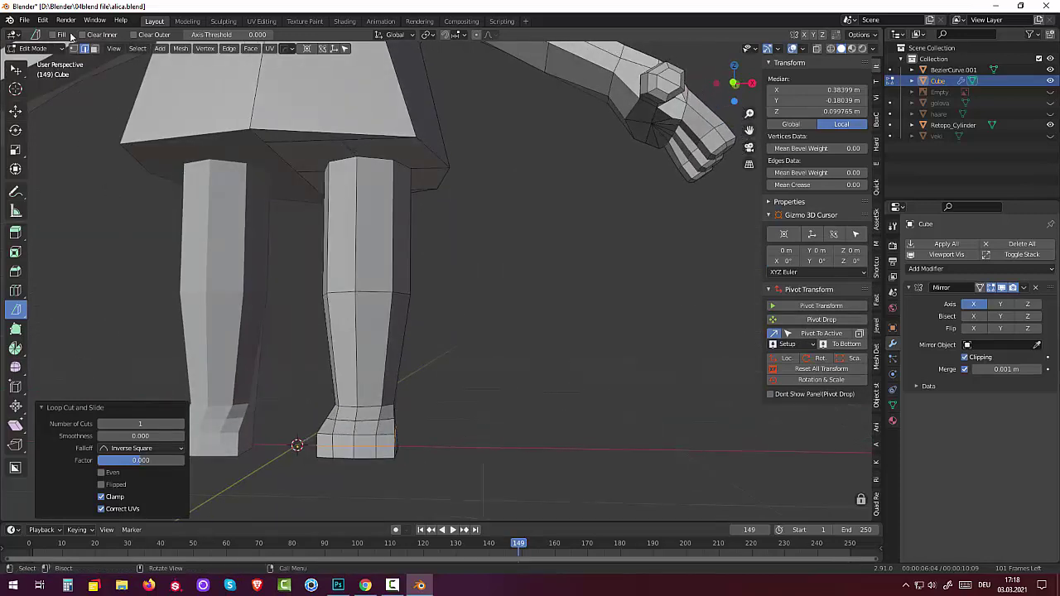
Inset the first front foot faces and round each inset into a circle
{"action": "left_click", "coordinate": [94, 48]}
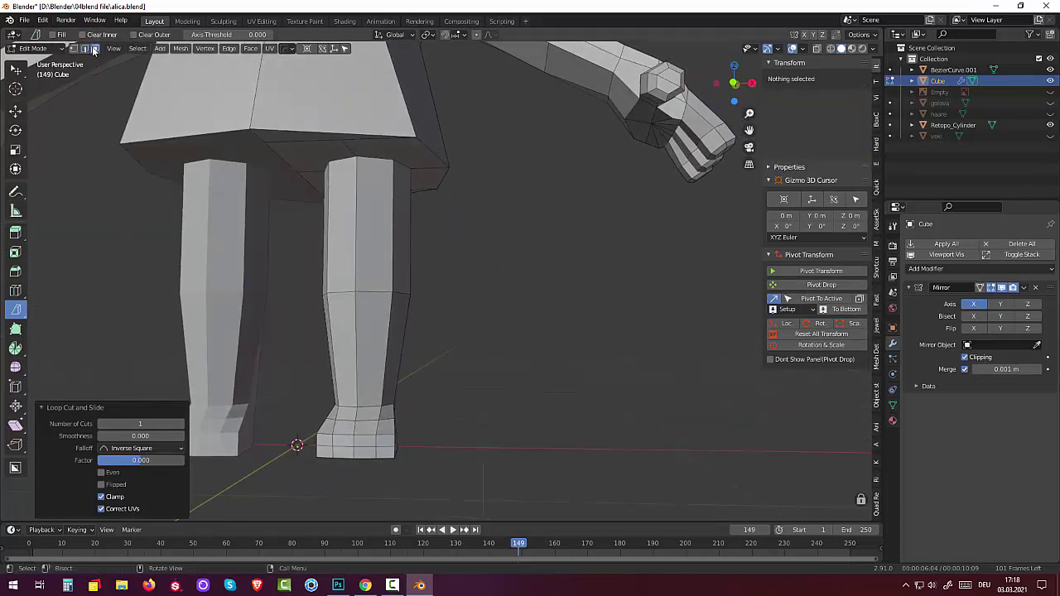
{"action": "left_click", "coordinate": [382, 440]}
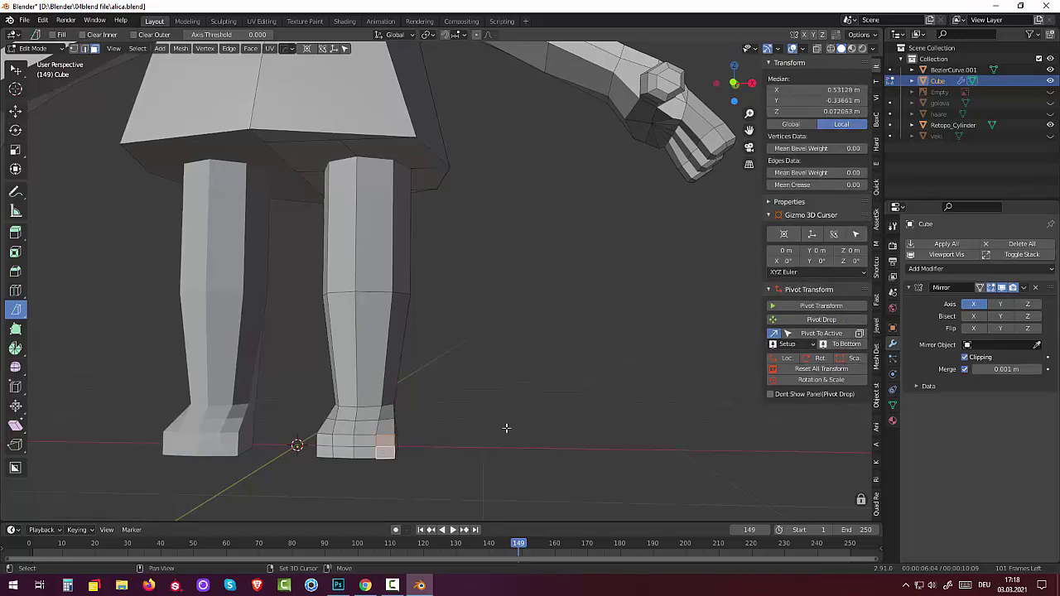
{"action": "key", "text": "i"}
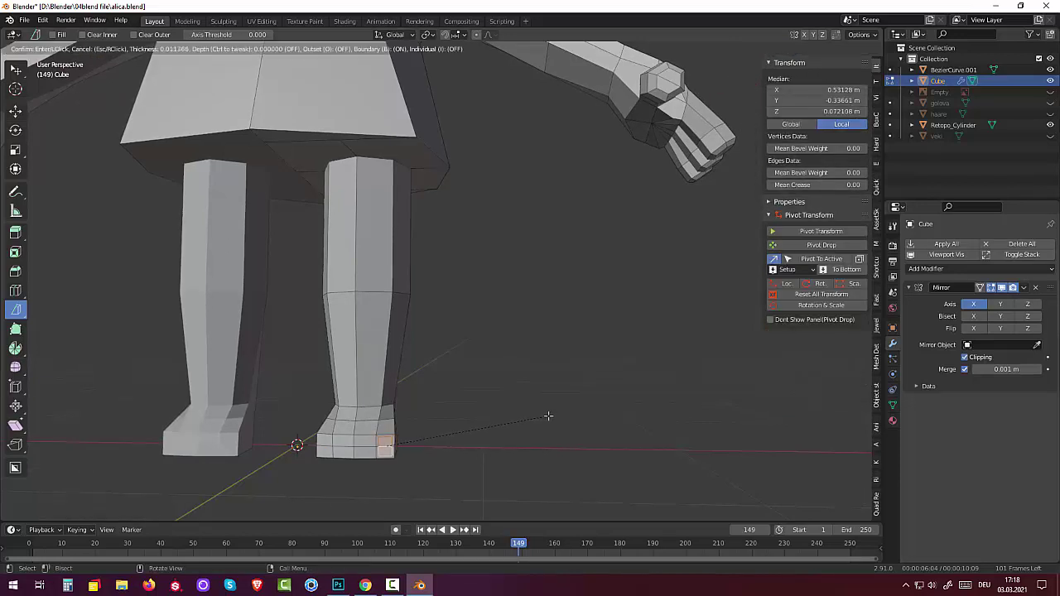
{"action": "left_click", "coordinate": [547, 416]}
{"action": "right_click", "coordinate": [547, 416]}
{"action": "mouse_move", "coordinate": [493, 277]}
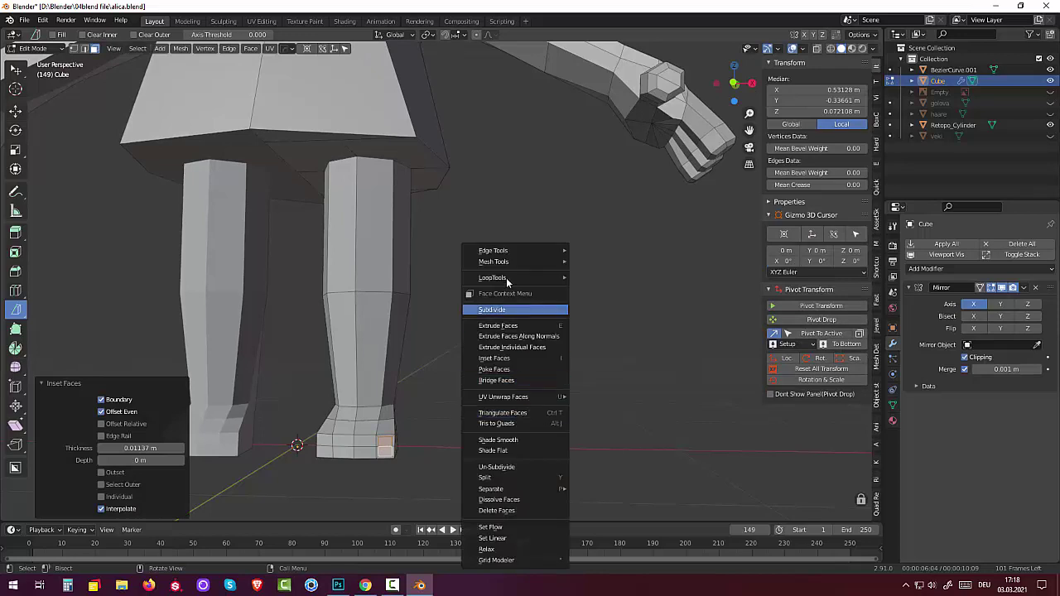
{"action": "left_click", "coordinate": [586, 290]}
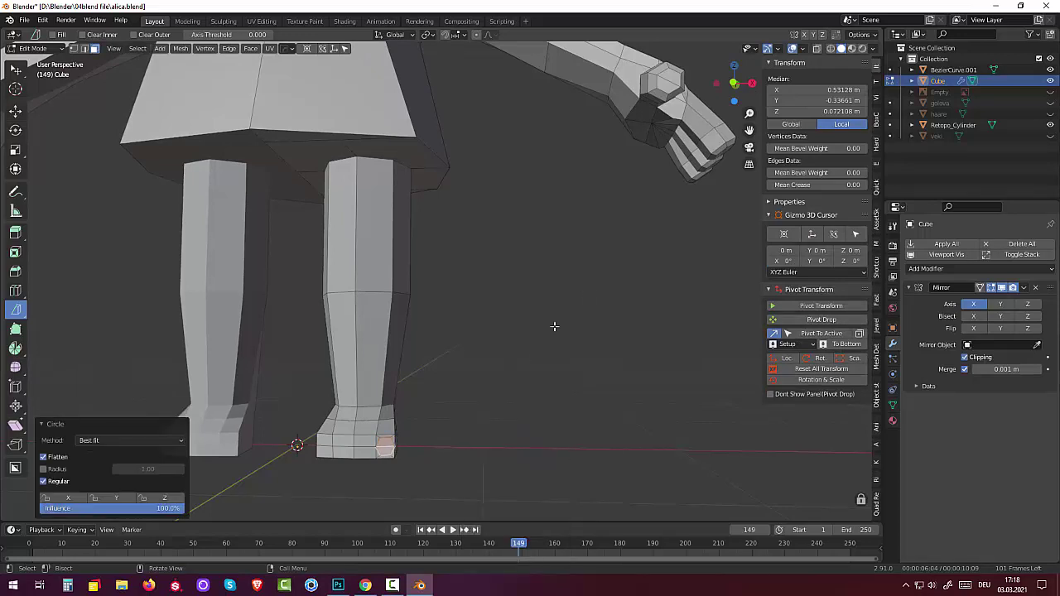
{"action": "left_click", "coordinate": [361, 442]}
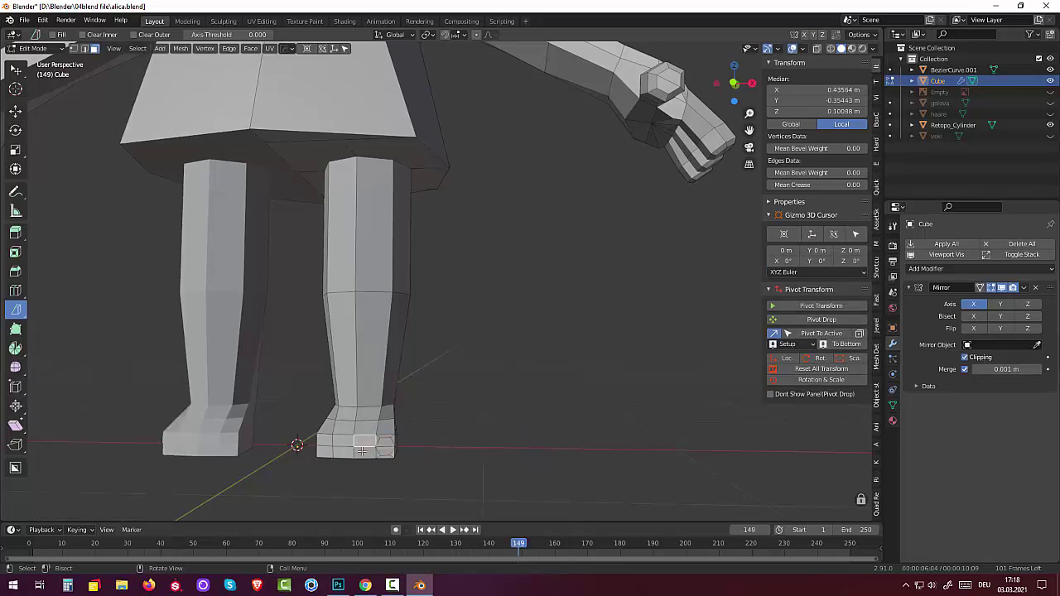
{"action": "left_click", "coordinate": [365, 452], "text": "shift"}
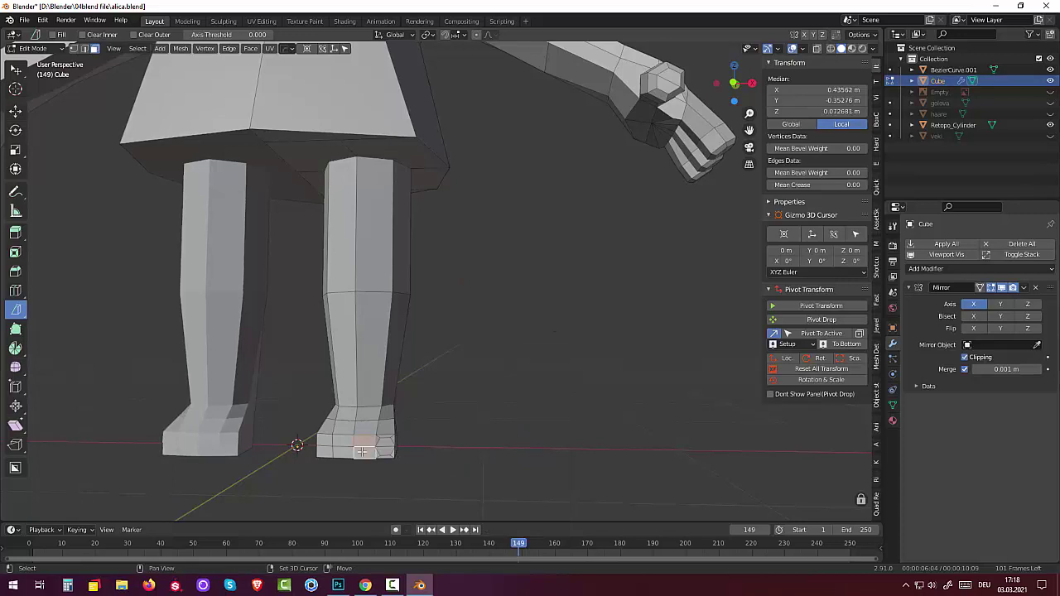
{"action": "key", "text": "i"}
{"action": "left_click", "coordinate": [632, 431]}
{"action": "right_click", "coordinate": [631, 431]}
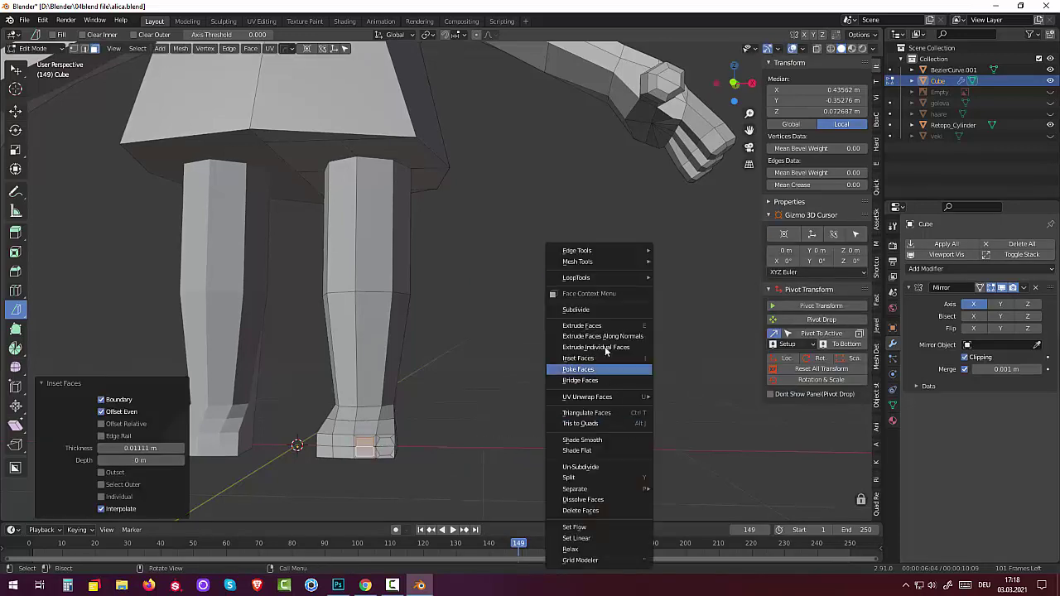
{"action": "mouse_move", "coordinate": [577, 277]}
{"action": "left_click", "coordinate": [695, 288]}
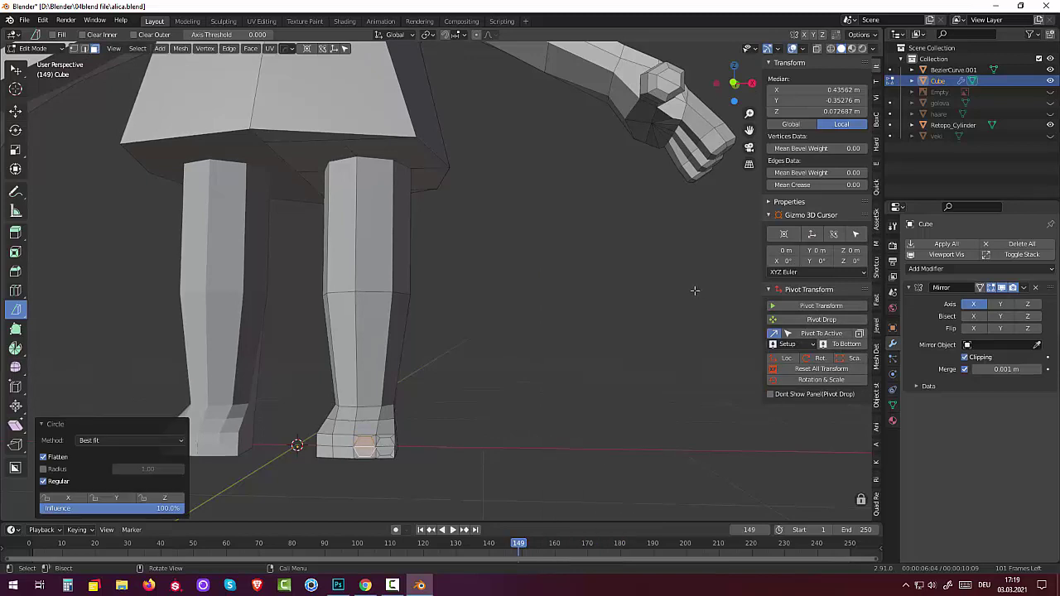
Inset the remaining front faces and round them into circular toe outlines
{"action": "left_click", "coordinate": [342, 454]}
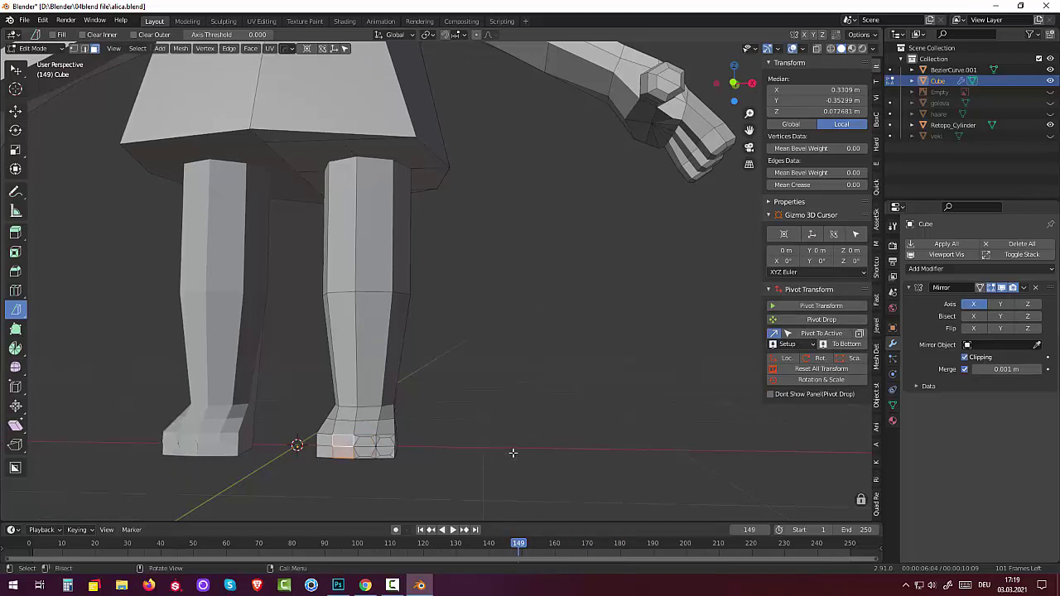
{"action": "key", "text": "i"}
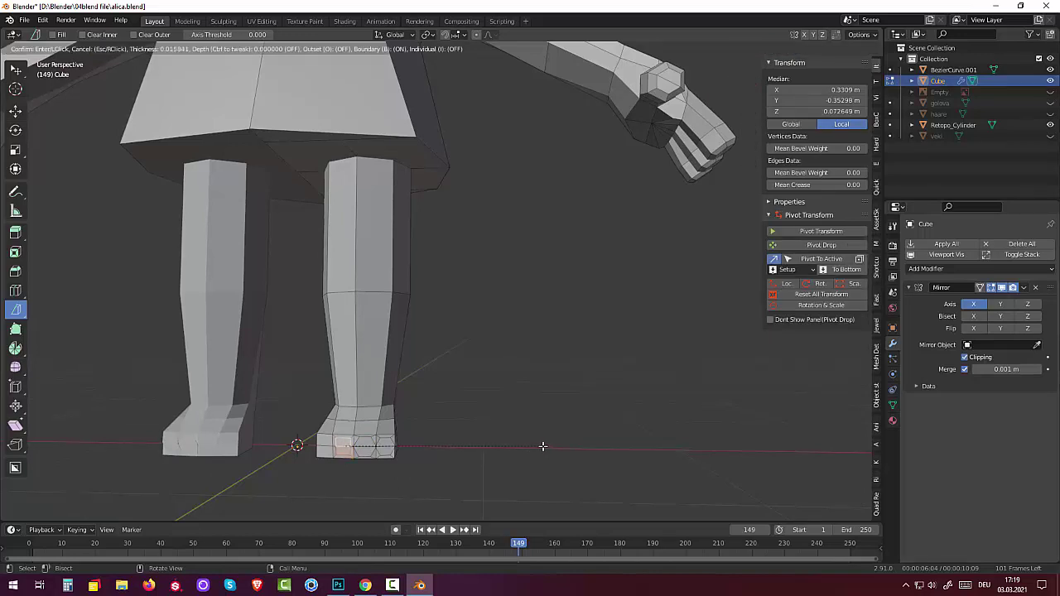
{"action": "left_click", "coordinate": [544, 446]}
{"action": "right_click", "coordinate": [555, 405]}
{"action": "mouse_move", "coordinate": [500, 278]}
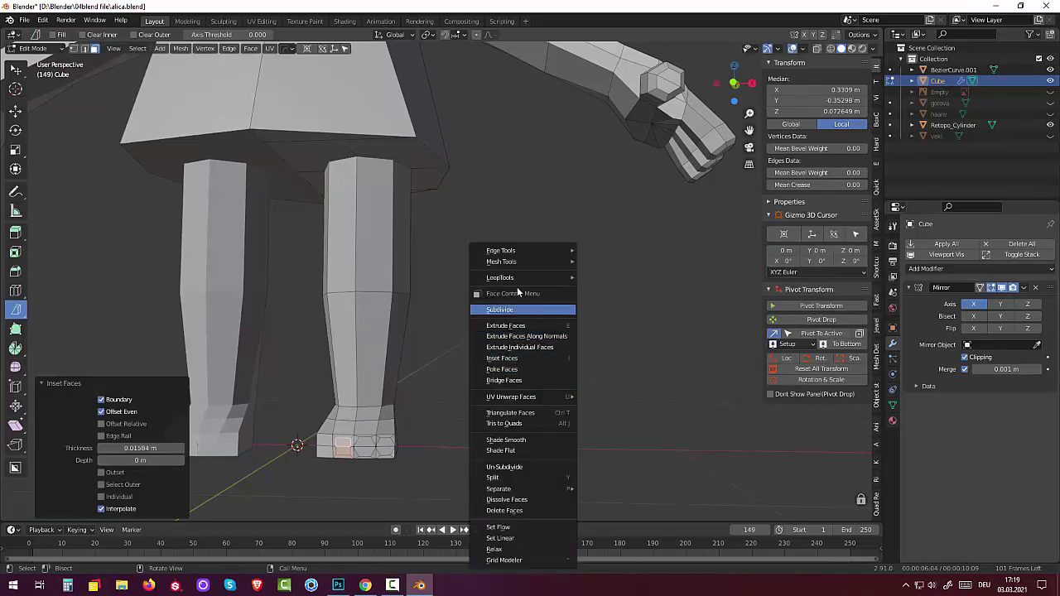
{"action": "left_click", "coordinate": [600, 288]}
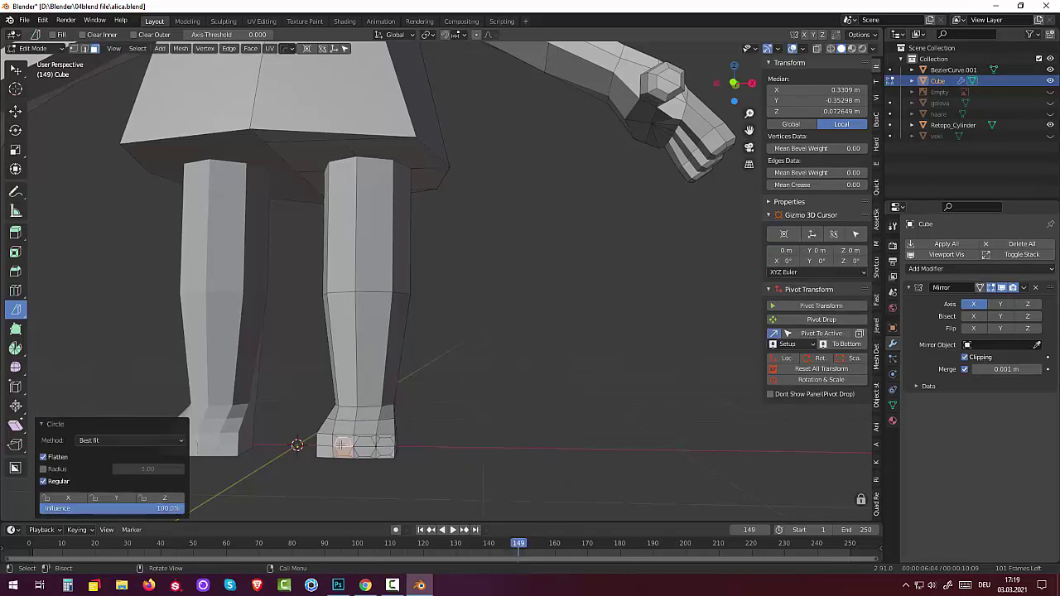
{"action": "left_click", "coordinate": [322, 445]}
{"action": "left_click", "coordinate": [322, 451], "text": "shift"}
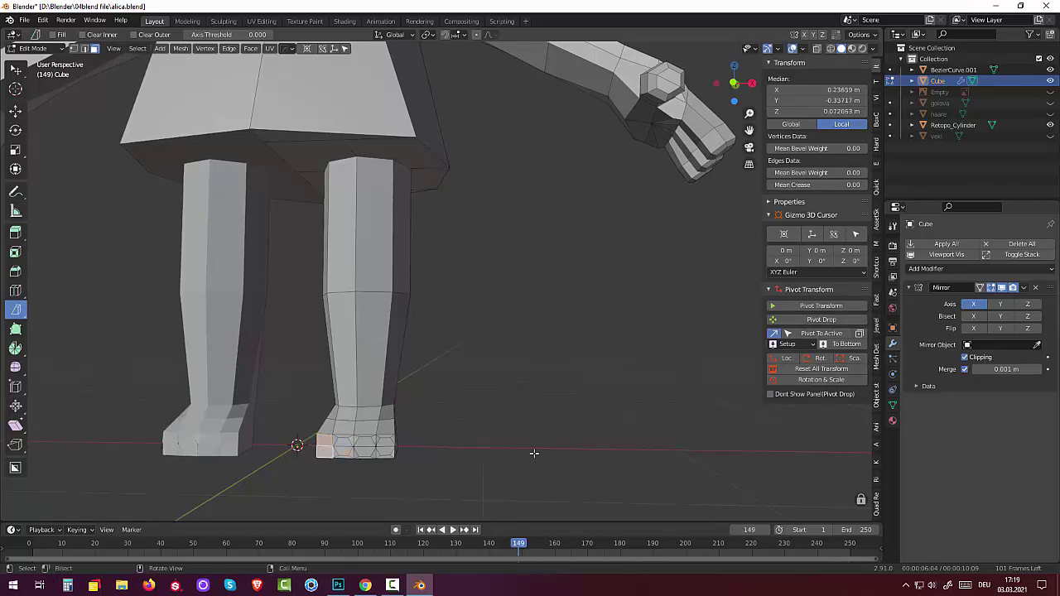
{"action": "key", "text": "i"}
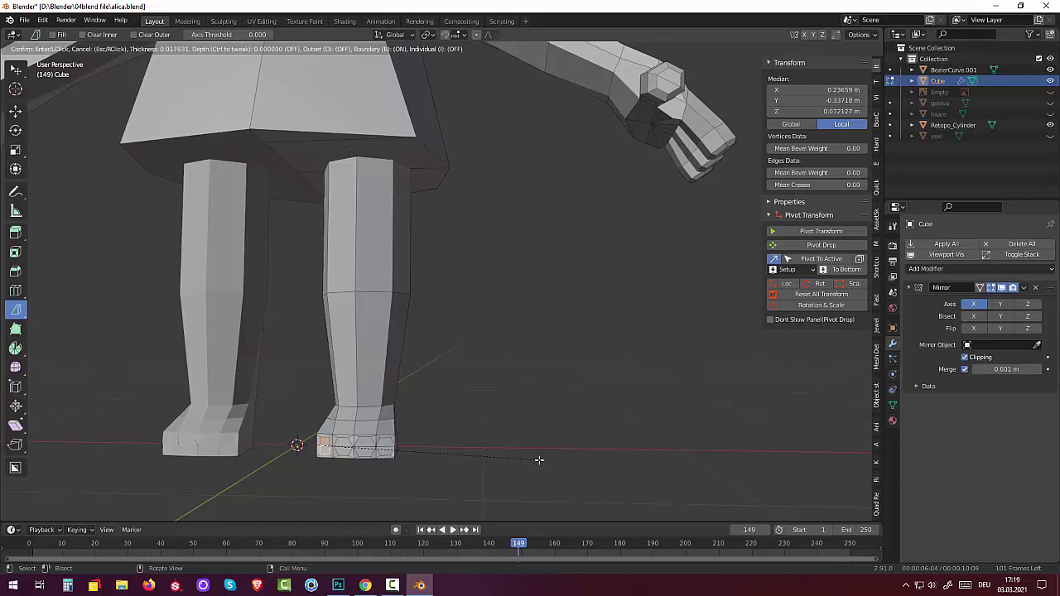
{"action": "left_click", "coordinate": [539, 459]}
{"action": "right_click", "coordinate": [527, 411]}
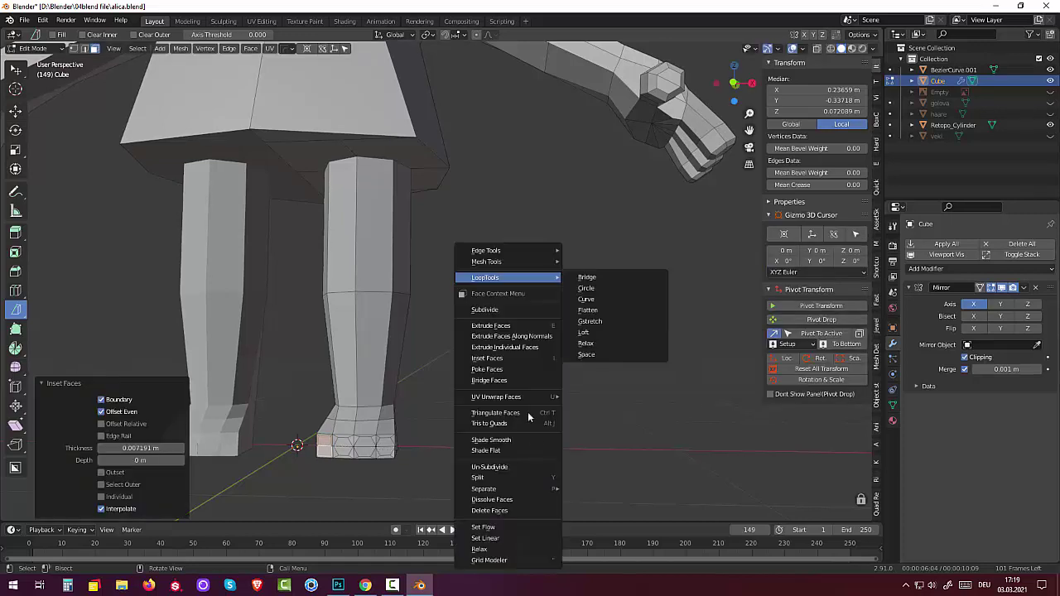
{"action": "left_click", "coordinate": [586, 288]}
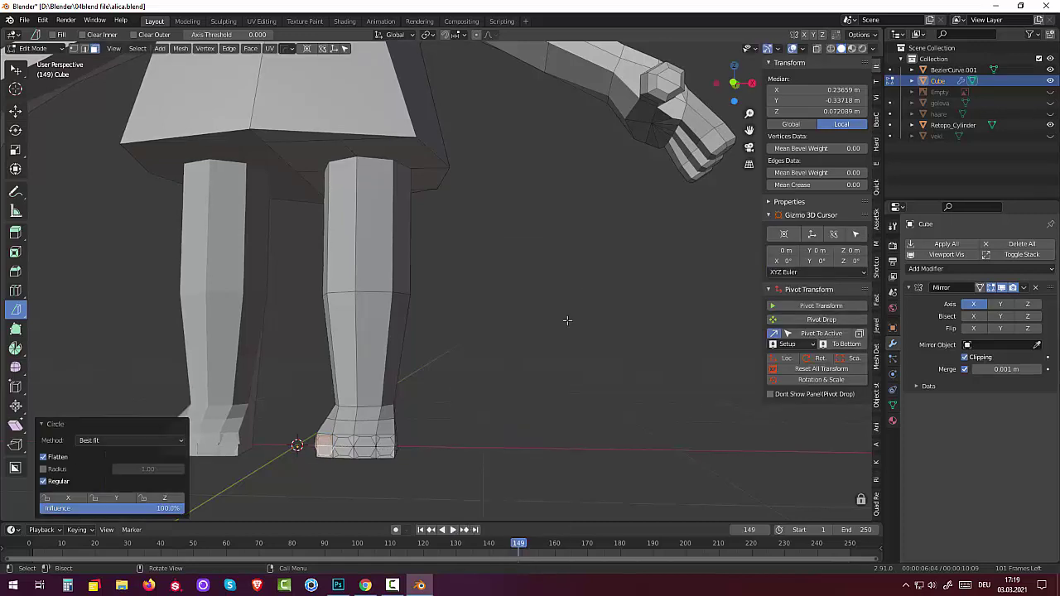
{"action": "mouse_move", "coordinate": [509, 455]}
{"action": "middle_mouse_down"}
{"action": "mouse_move", "coordinate": [481, 484]}
{"action": "mouse_move", "coordinate": [424, 469]}
{"action": "middle_mouse_up"}
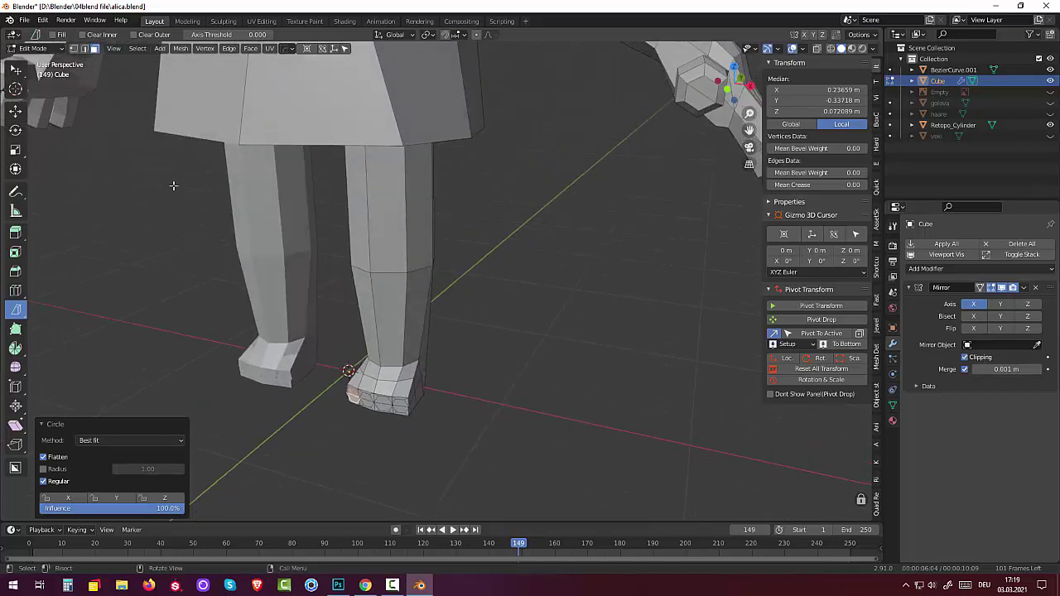
Pull one toe face on the foot front outward along the Z axis
{"action": "left_click", "coordinate": [399, 403]}
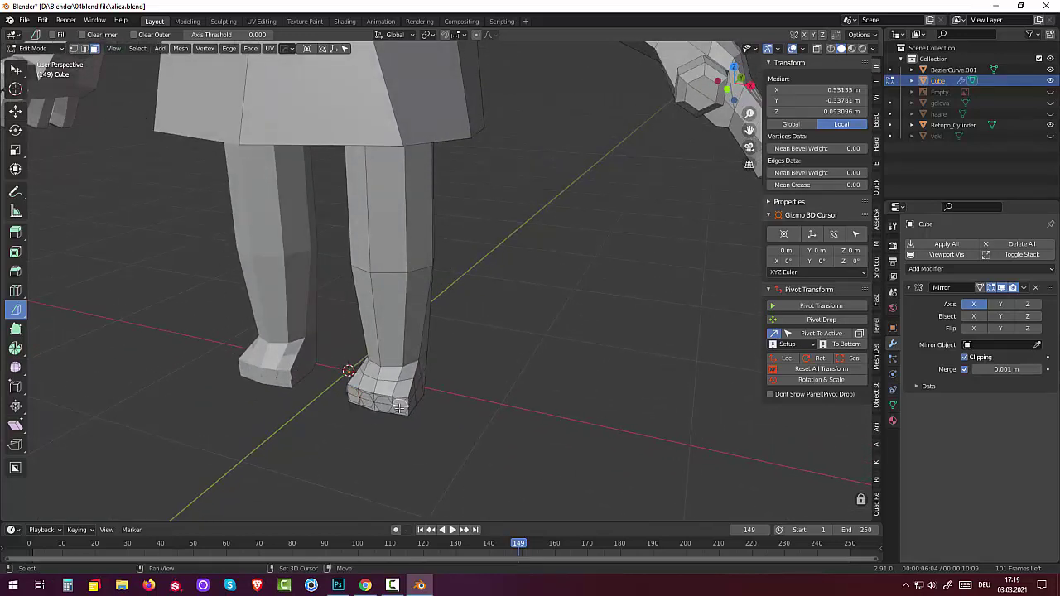
{"action": "middle_click_drag", "start_coordinate": [497, 461], "coordinate": [491, 489]}
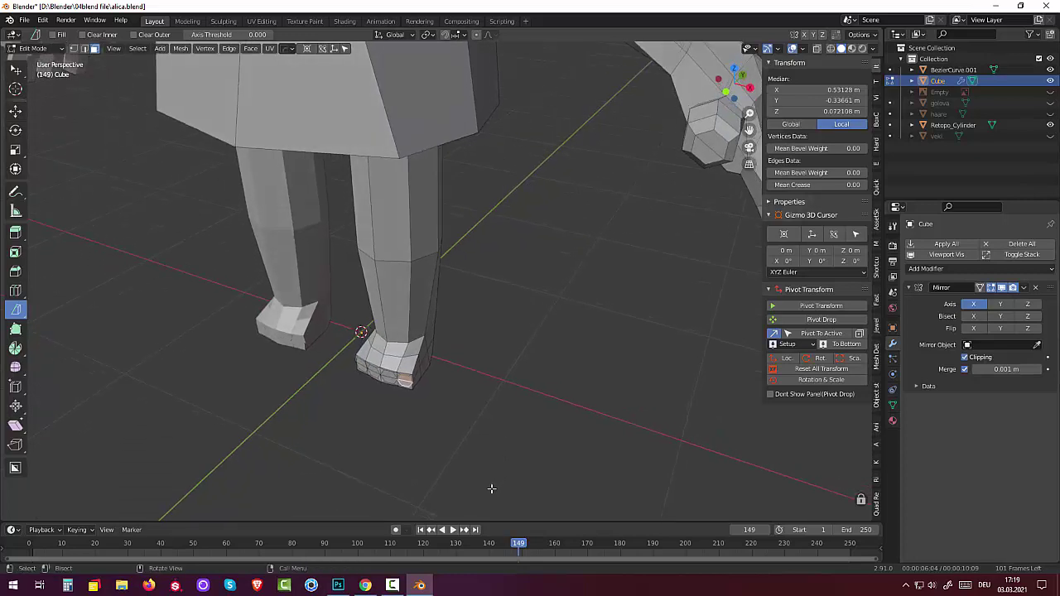
{"action": "key", "text": "g"}
{"action": "key", "text": "z"}
{"action": "key", "text": "z"}
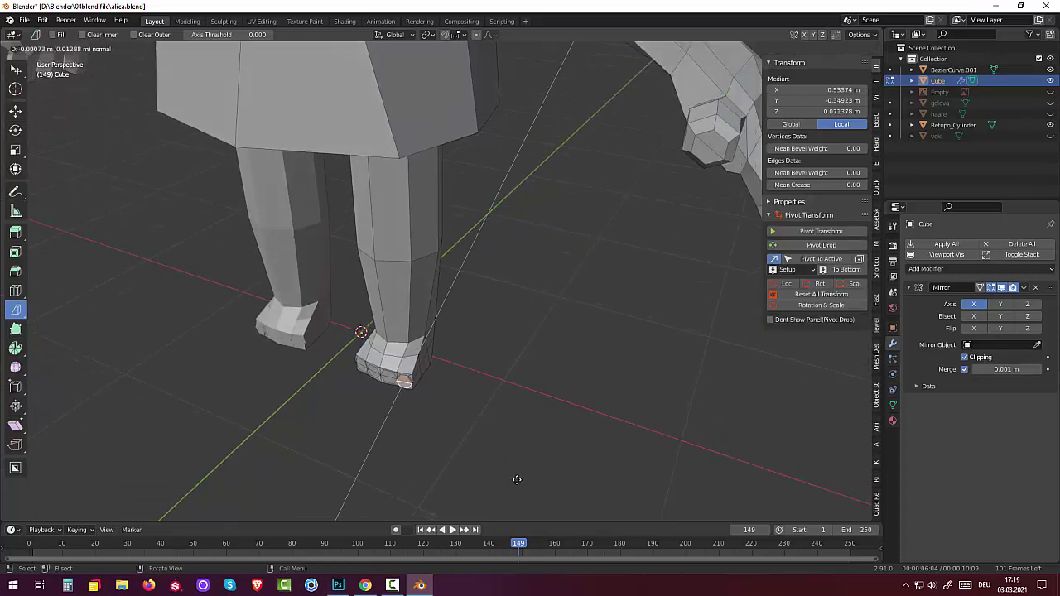
{"action": "left_click", "coordinate": [513, 483]}
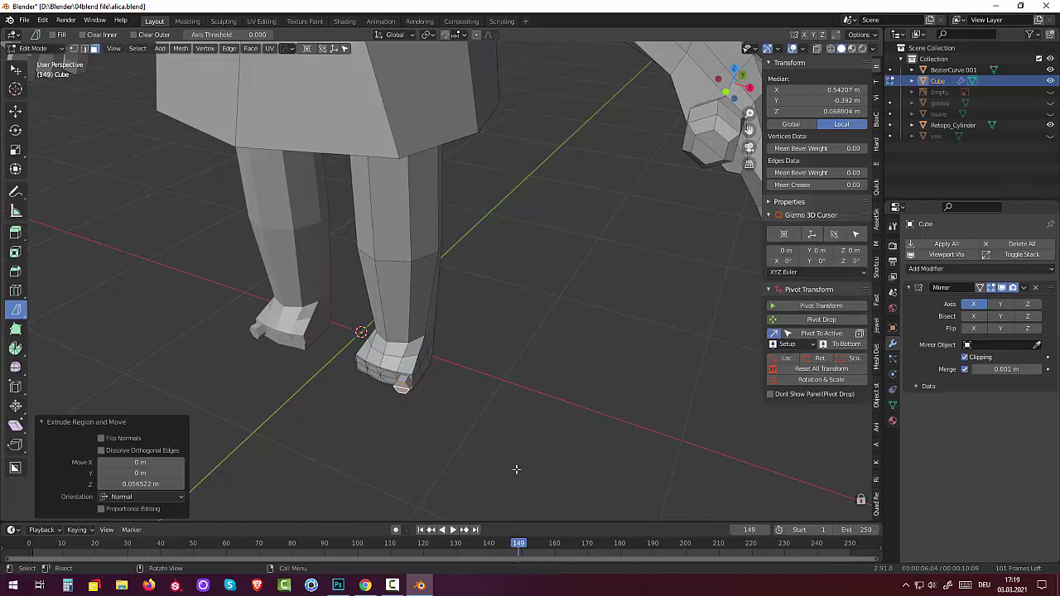
{"action": "middle_click_drag", "start_coordinate": [517, 470], "coordinate": [525, 462]}
Extrude a toe face at the foot tip along its normal into a new toe
{"action": "left_click", "coordinate": [376, 384]}
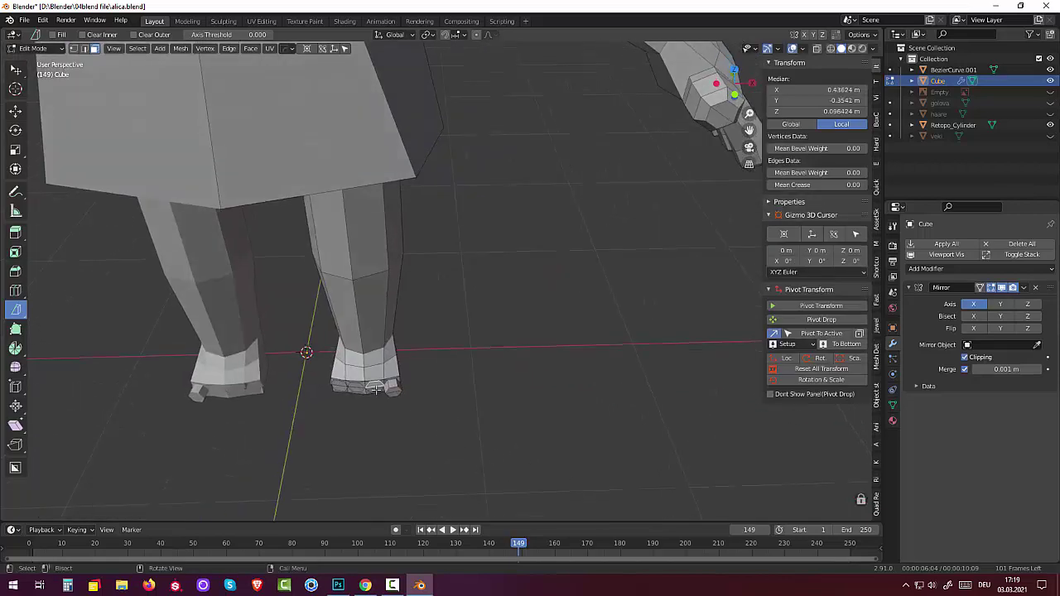
{"action": "left_click", "coordinate": [376, 386], "text": "shift"}
{"action": "middle_click_drag", "start_coordinate": [413, 414], "coordinate": [402, 454]}
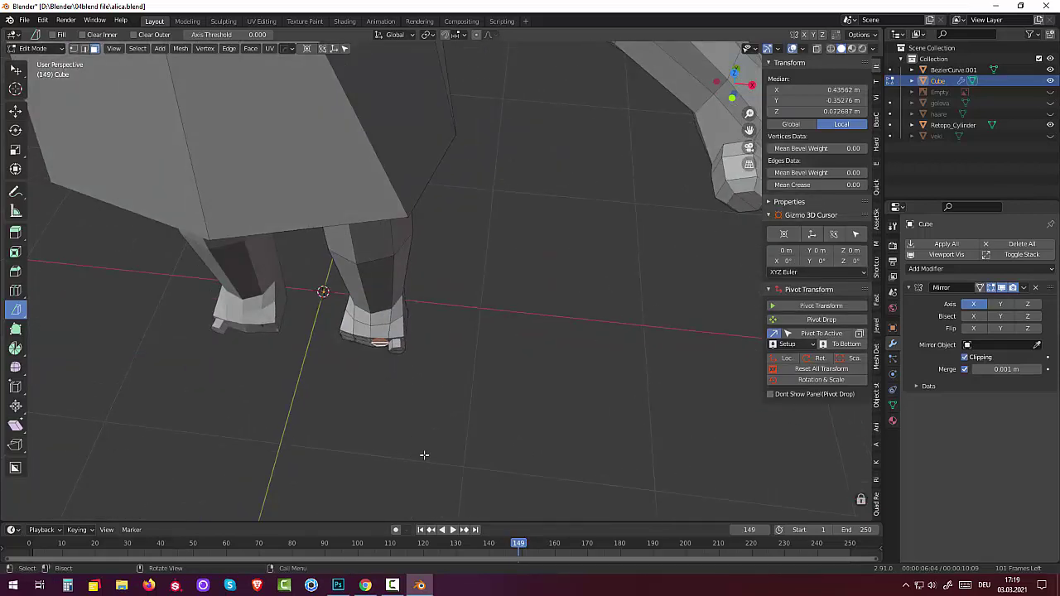
{"action": "key", "text": "e"}
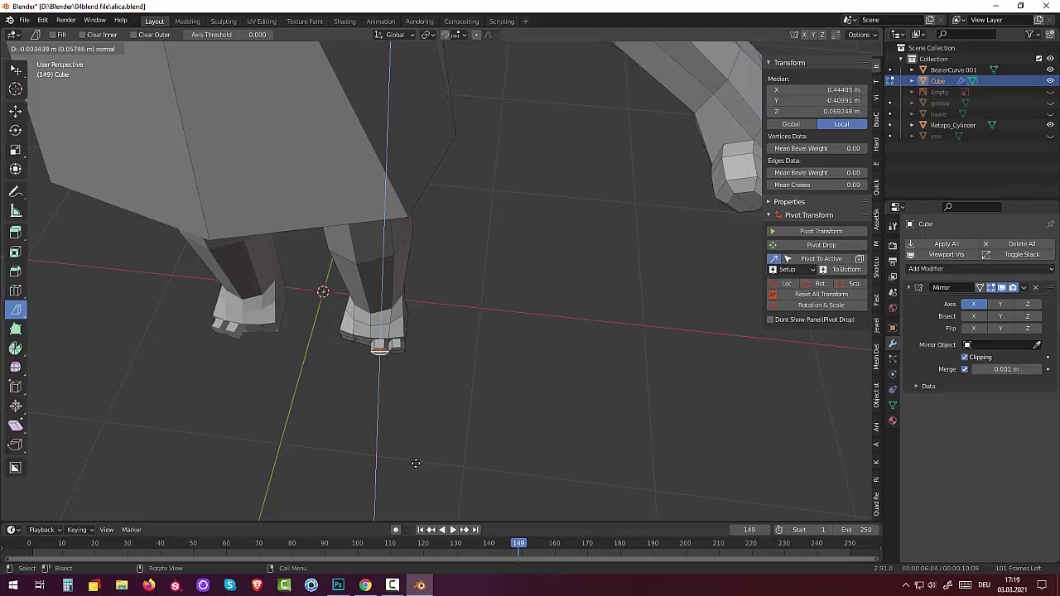
{"action": "left_click", "coordinate": [410, 461]}
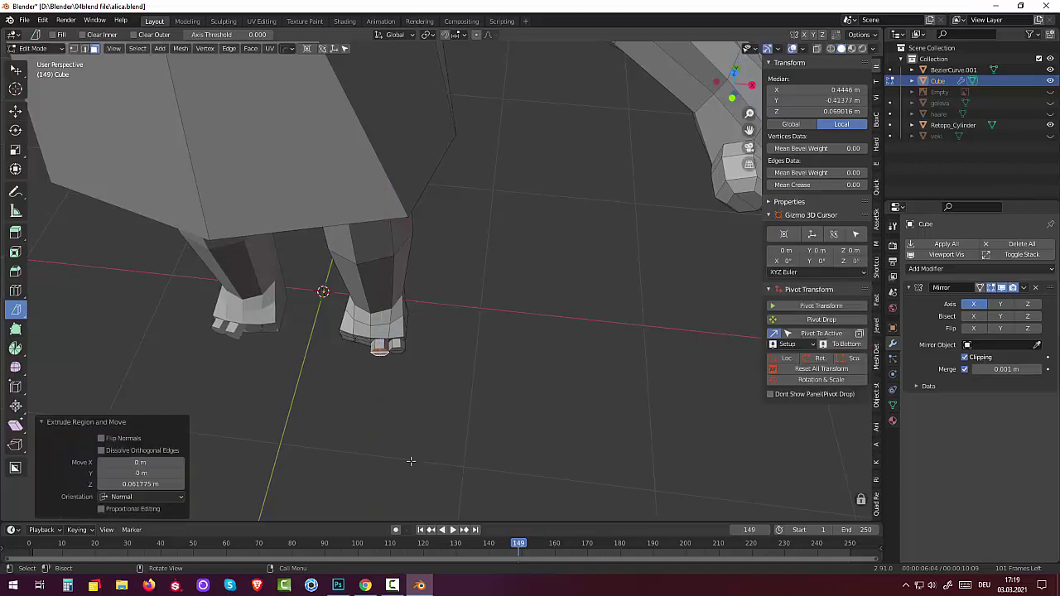
Push the next toe face out along Z, cancelling an accidental second extrusion
{"action": "left_click", "coordinate": [364, 346]}
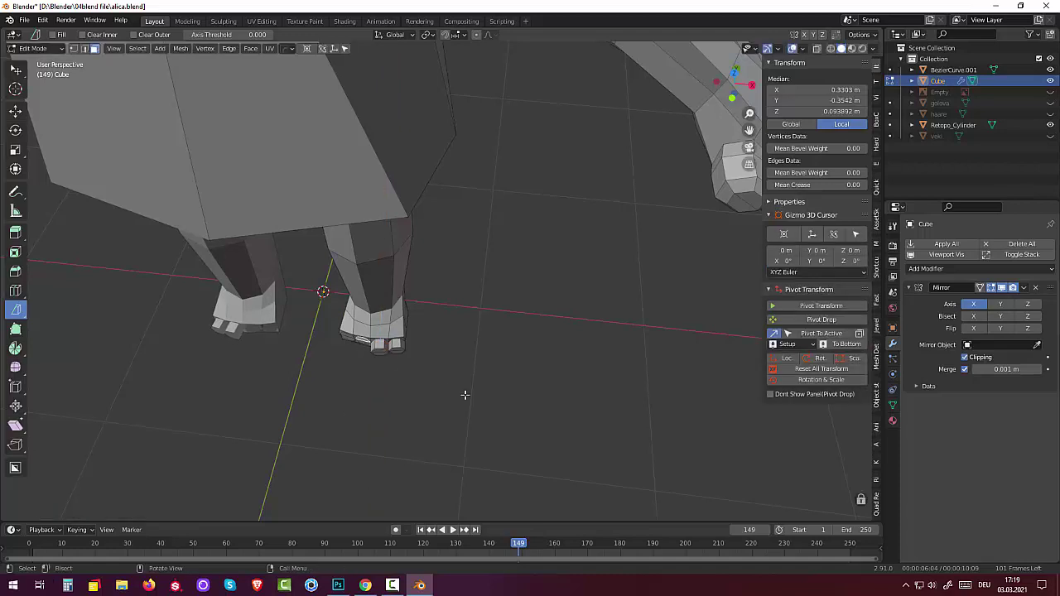
{"action": "middle_click_drag", "start_coordinate": [491, 359], "coordinate": [498, 338]}
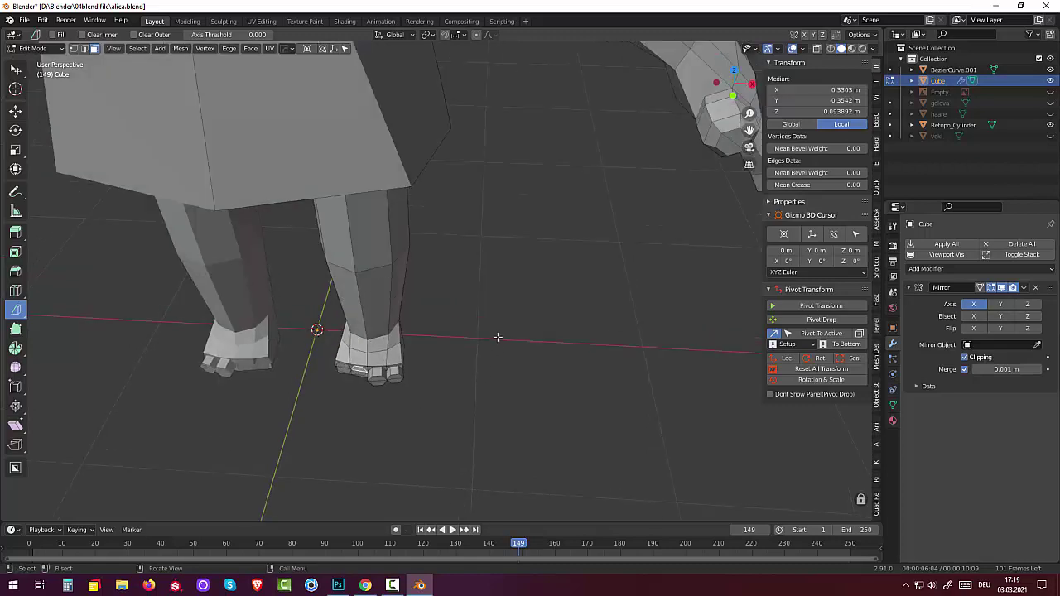
{"action": "left_click", "coordinate": [357, 373], "text": "shift"}
{"action": "key", "text": "g"}
{"action": "key", "text": "z"}
{"action": "key", "text": "z"}
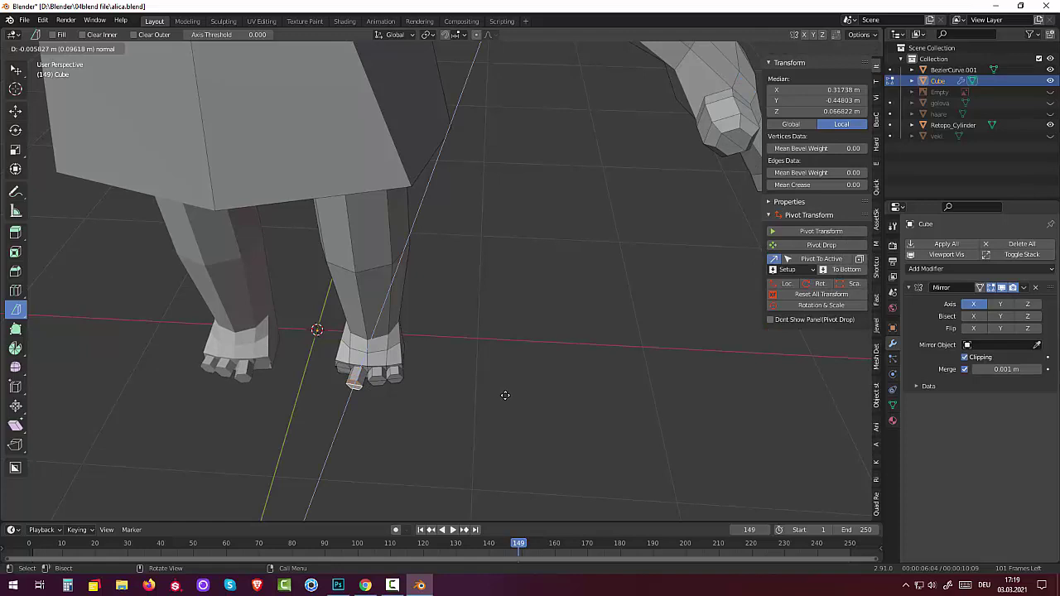
{"action": "left_click", "coordinate": [504, 395]}
{"action": "middle_click_drag", "start_coordinate": [504, 395], "coordinate": [530, 418]}
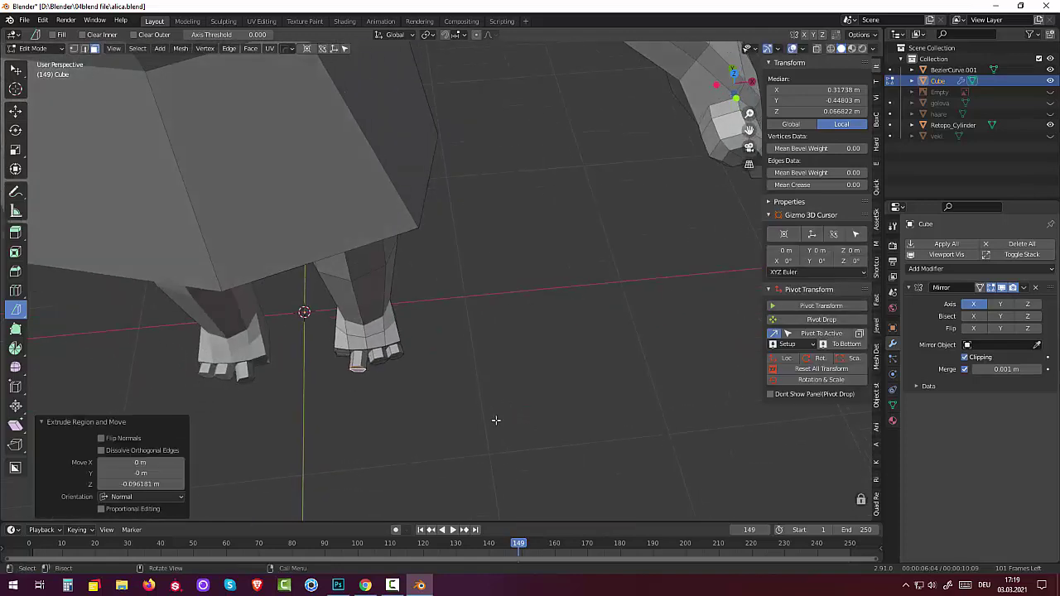
{"action": "key", "text": "e"}
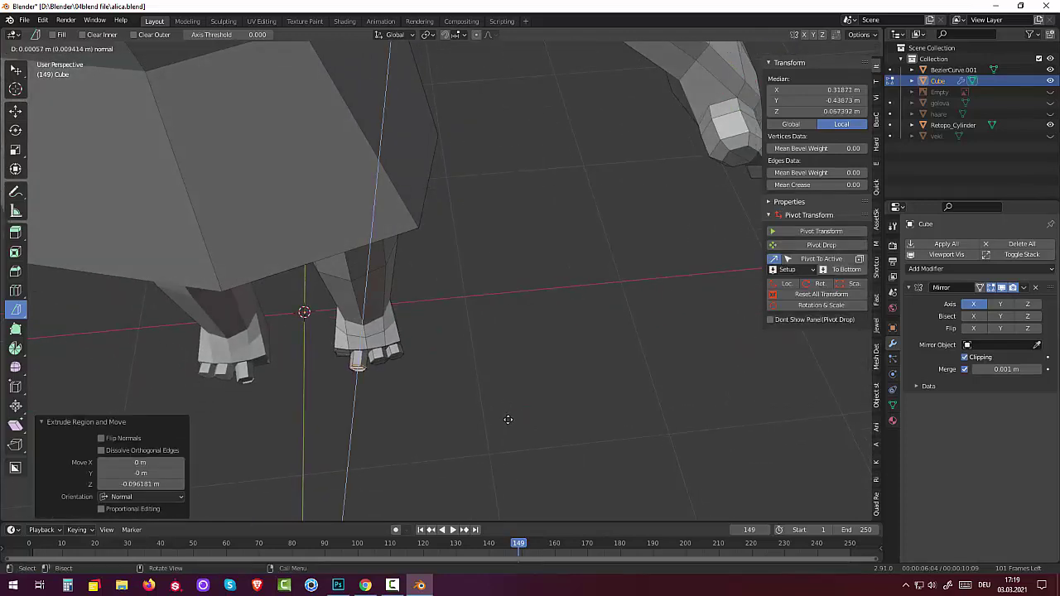
{"action": "right_click", "coordinate": [507, 419]}
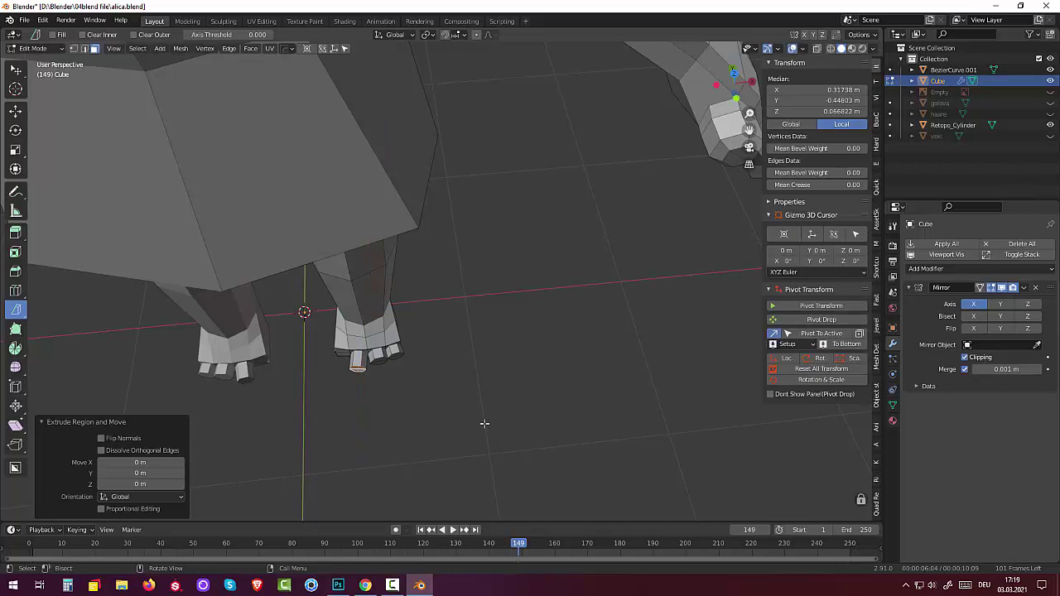
Try moving the selected toe face, then undo the last two toe edits
{"action": "key", "text": "g"}
{"action": "left_click", "coordinate": [485, 426]}
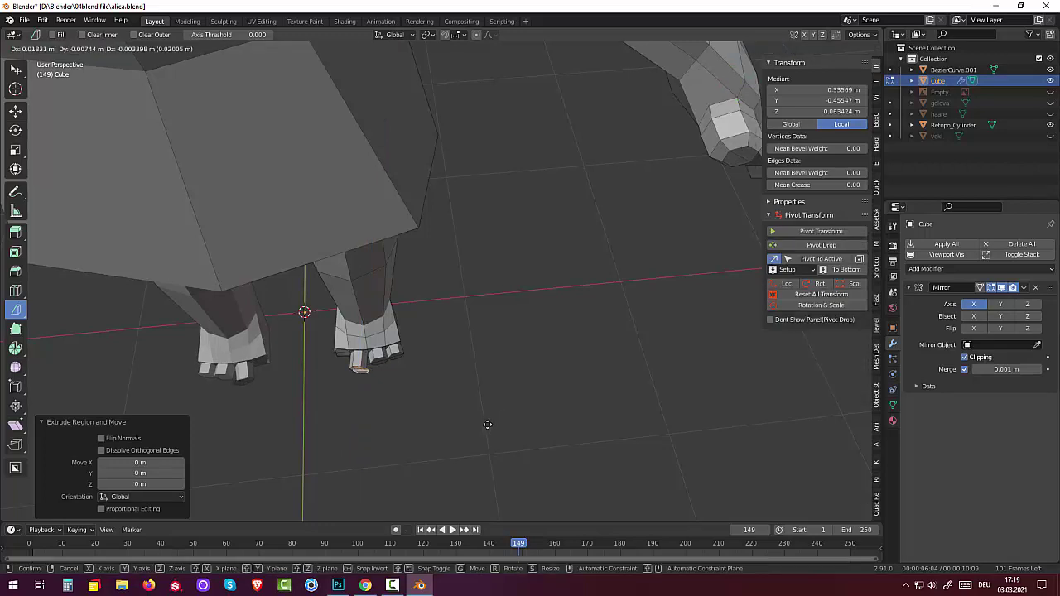
{"action": "key", "text": "ctrl+z"}
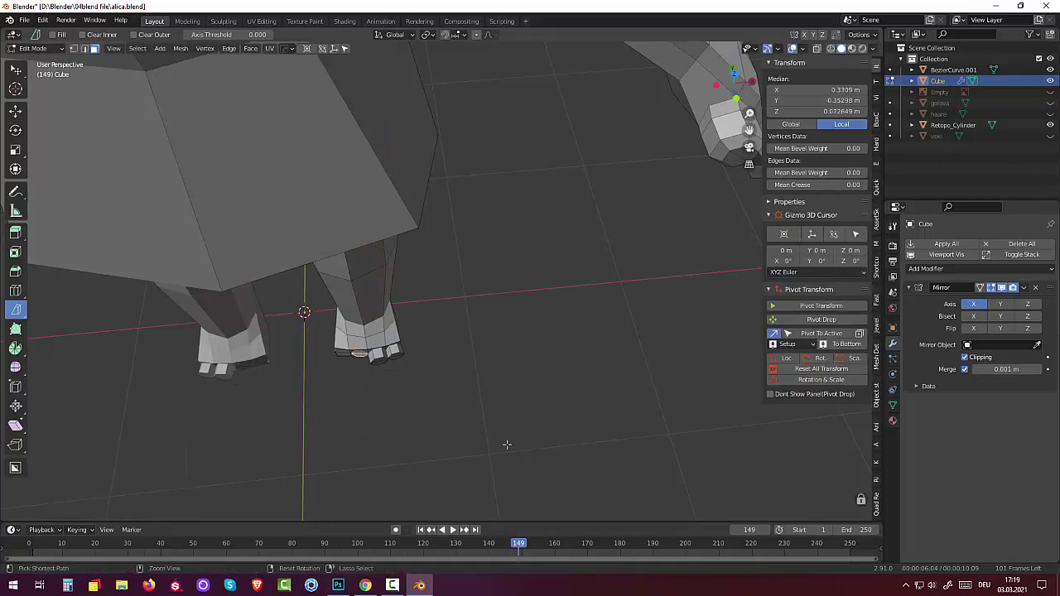
{"action": "key", "text": "ctrl+z"}
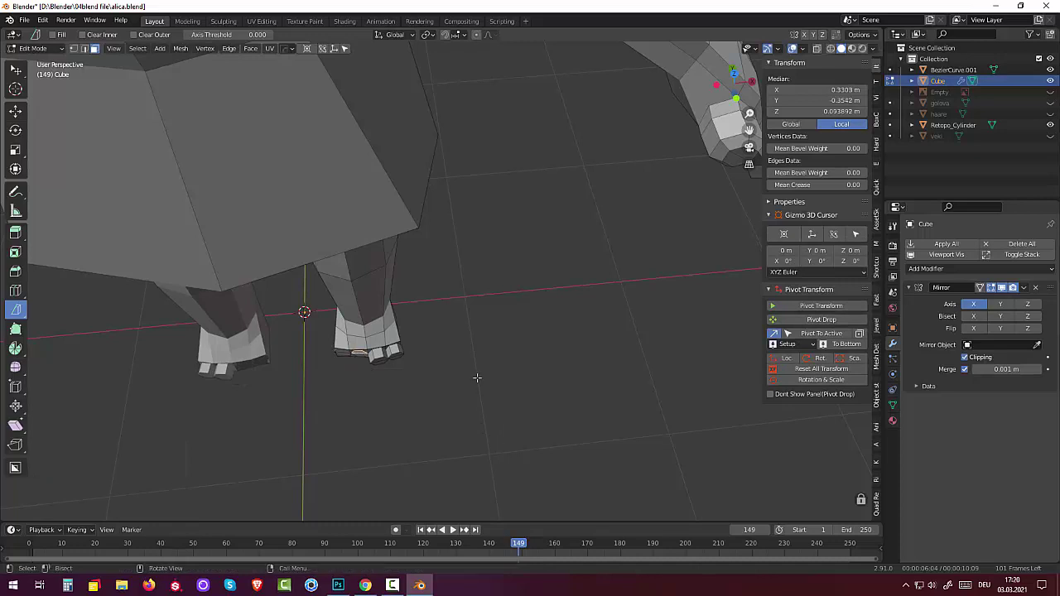
{"action": "middle_click_drag", "start_coordinate": [478, 378], "coordinate": [478, 356]}
Extrude another toe face along its normal and reposition the new toe
{"action": "left_click", "coordinate": [356, 397]}
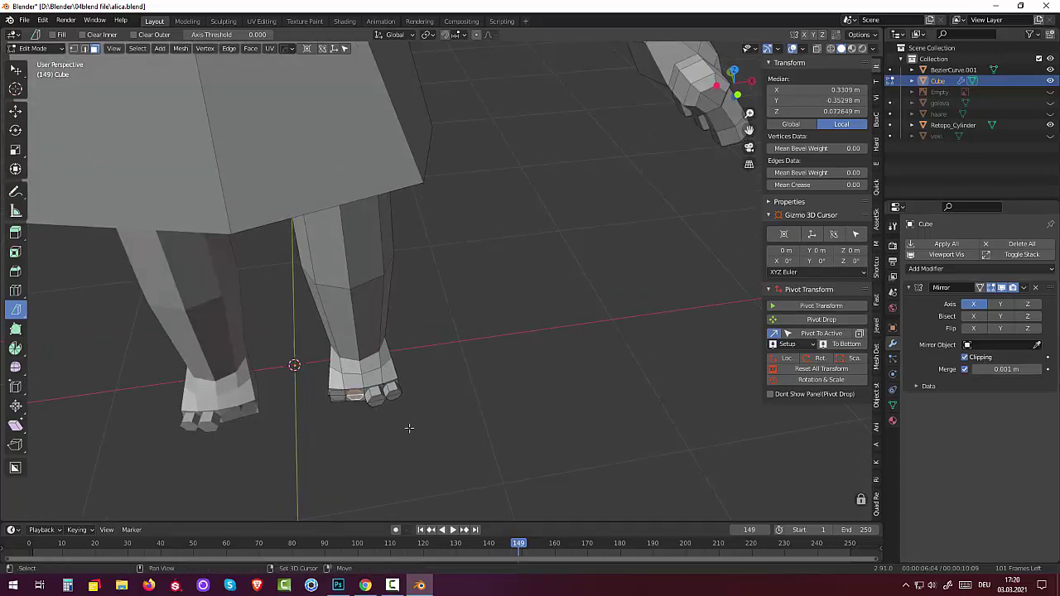
{"action": "middle_click_drag", "start_coordinate": [407, 428], "coordinate": [426, 466]}
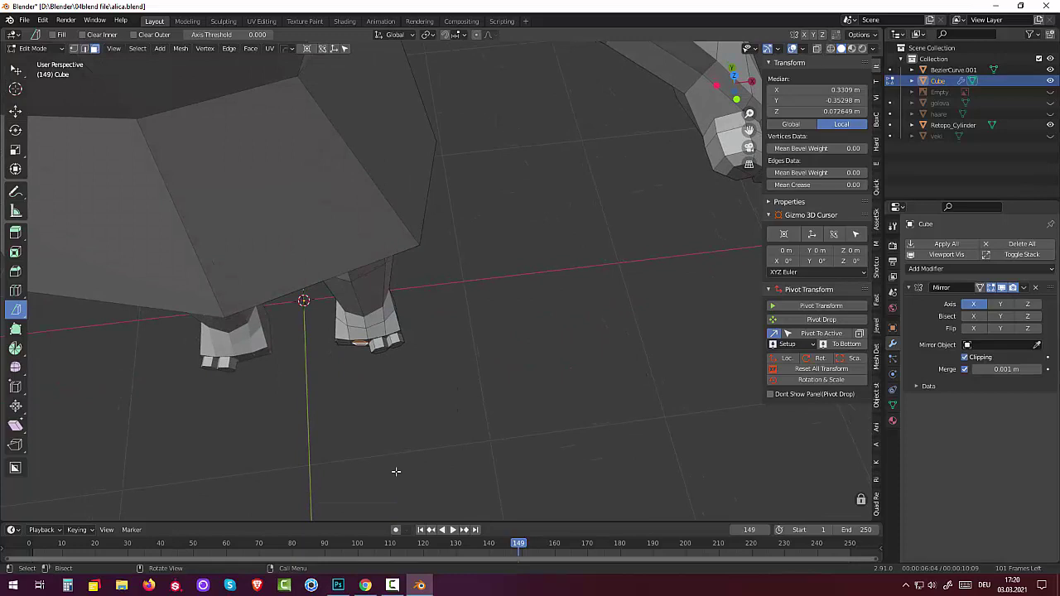
{"action": "key", "text": "e"}
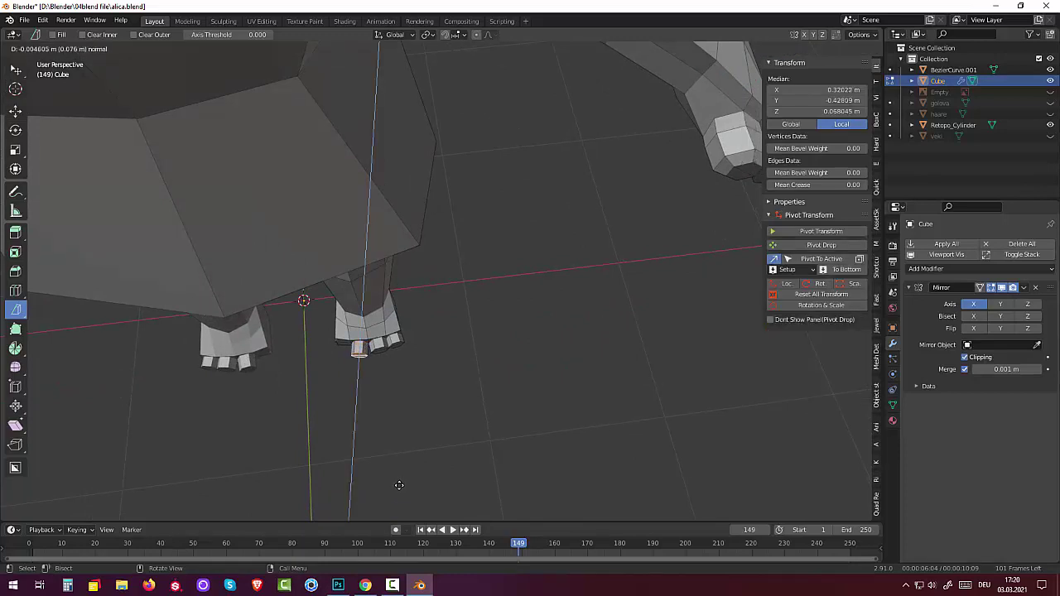
{"action": "left_click", "coordinate": [399, 484]}
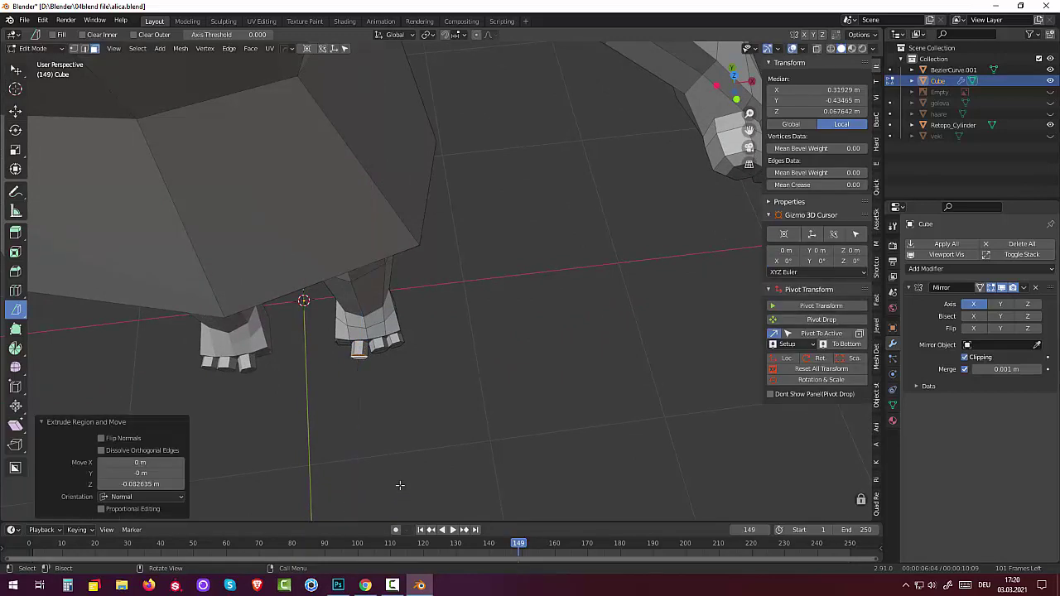
{"action": "key", "text": "g"}
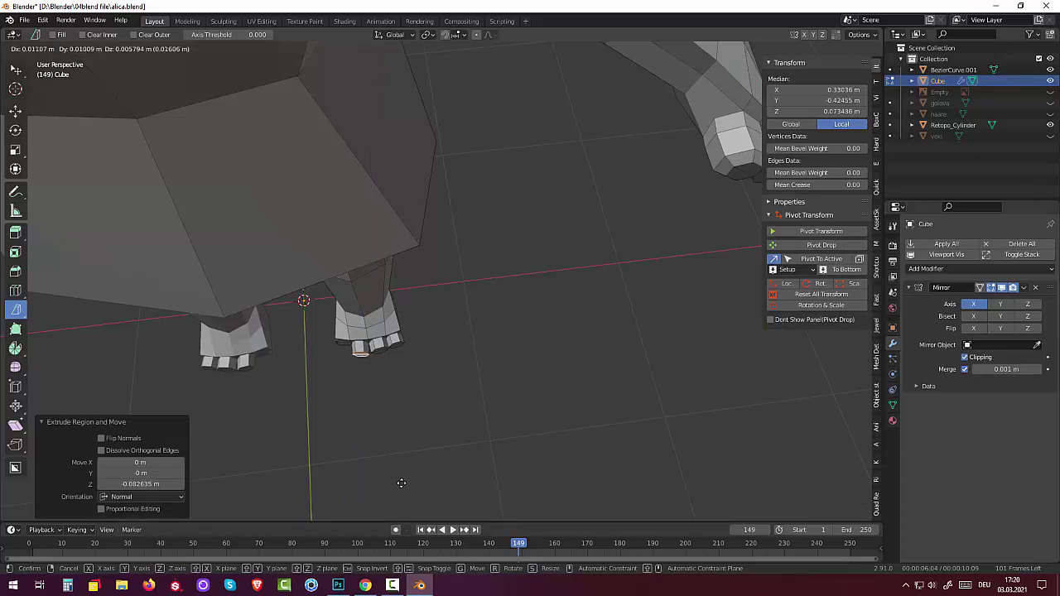
{"action": "left_click", "coordinate": [403, 483]}
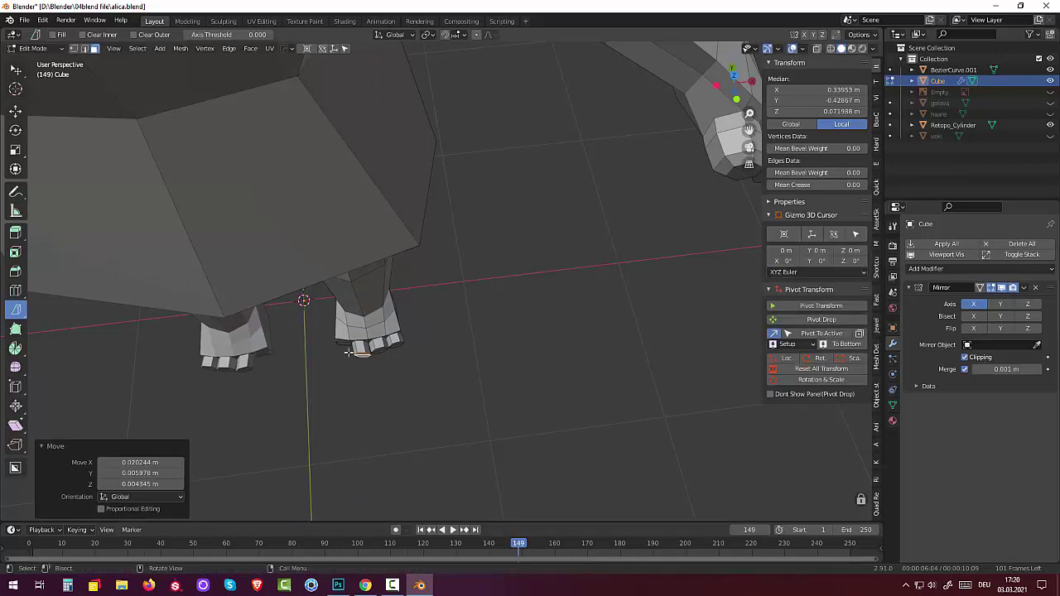
Extrude the innermost toe face downward along its normal and move it into place
{"action": "middle_click_drag", "start_coordinate": [346, 338], "coordinate": [334, 418]}
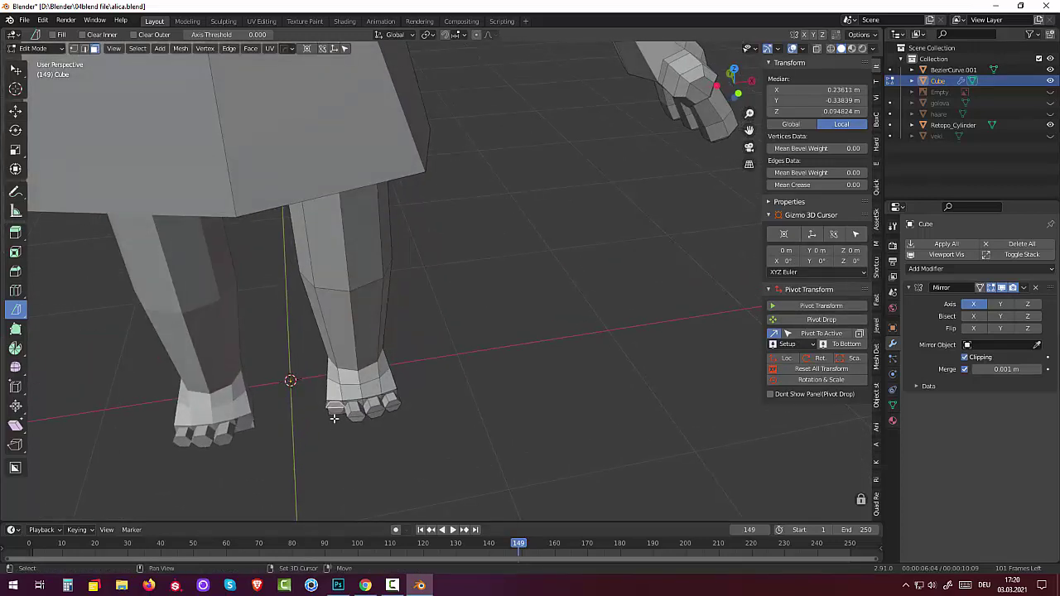
{"action": "left_click", "coordinate": [333, 411]}
{"action": "mouse_move", "coordinate": [373, 442]}
{"action": "middle_mouse_down"}
{"action": "mouse_move", "coordinate": [397, 444]}
{"action": "mouse_move", "coordinate": [389, 468]}
{"action": "middle_mouse_up"}
{"action": "key", "text": "e"}
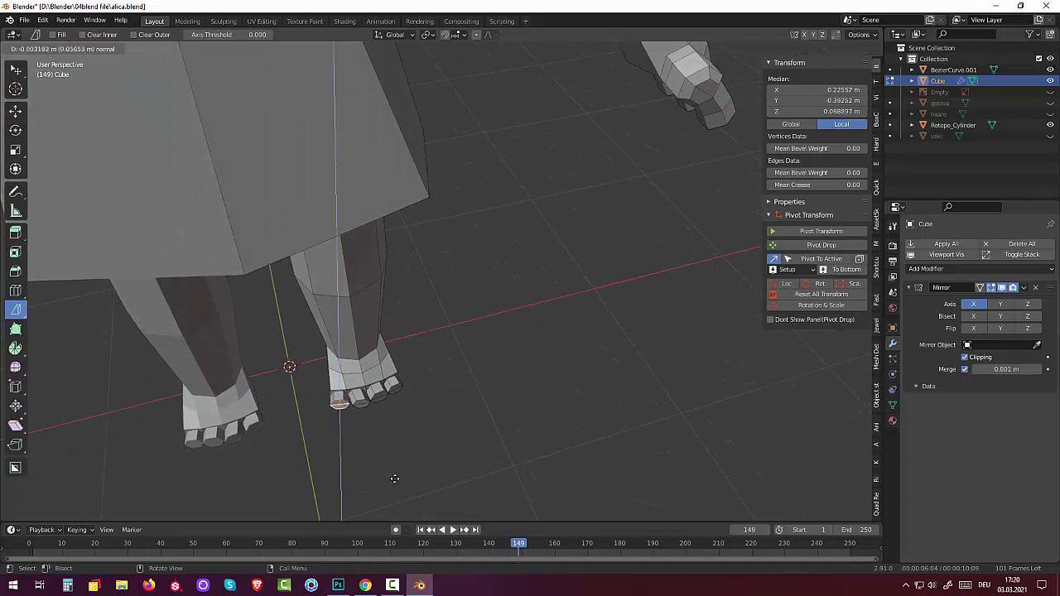
{"action": "left_click", "coordinate": [397, 484]}
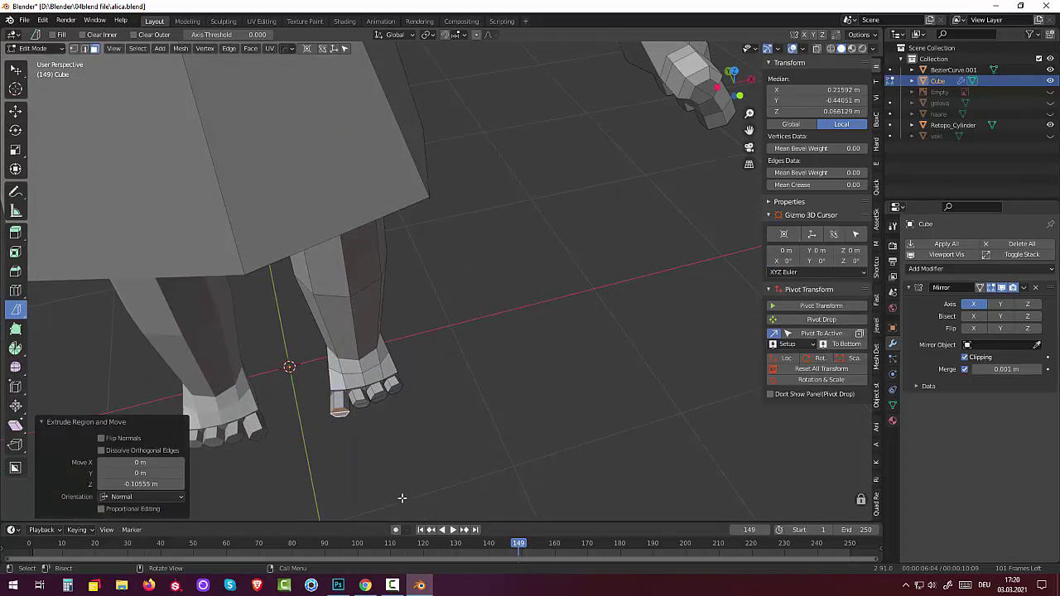
{"action": "middle_click_drag", "start_coordinate": [404, 498], "coordinate": [385, 505]}
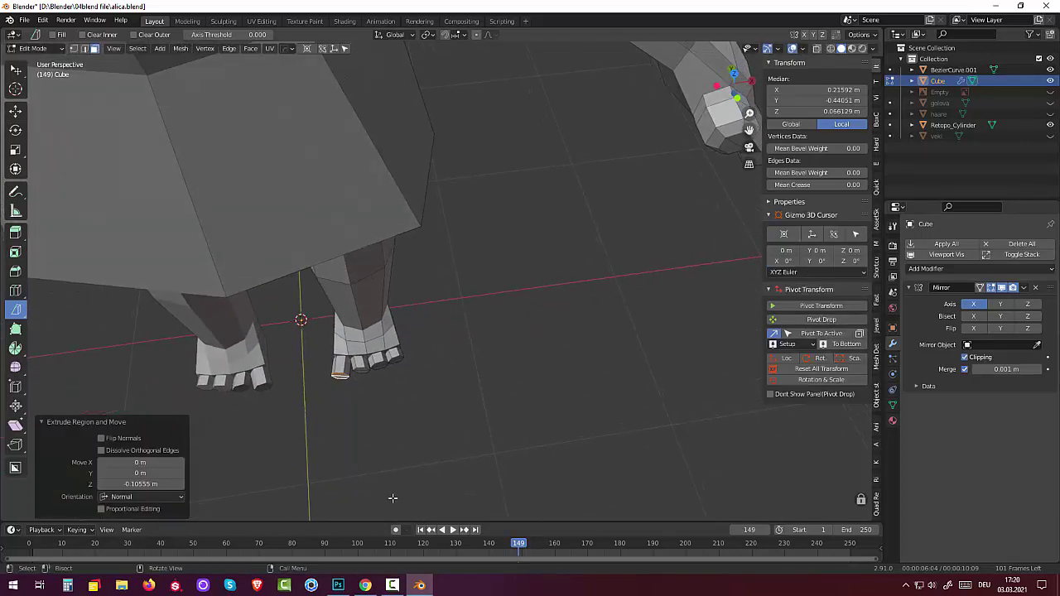
{"action": "key", "text": "g"}
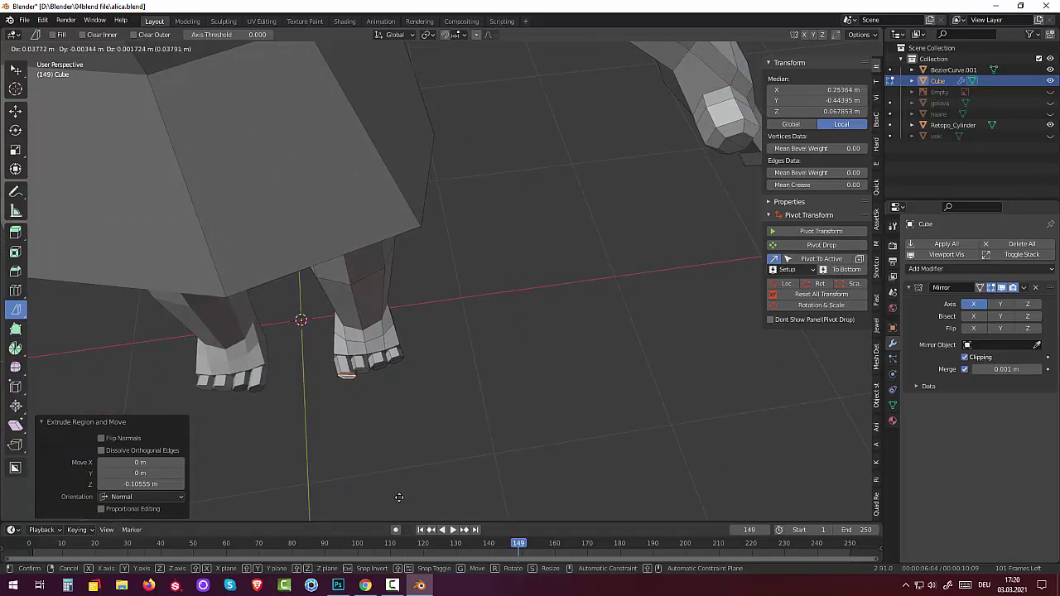
{"action": "left_click", "coordinate": [397, 497]}
Deselect everything and pick a toe face on the right foot
{"action": "left_click", "coordinate": [393, 490]}
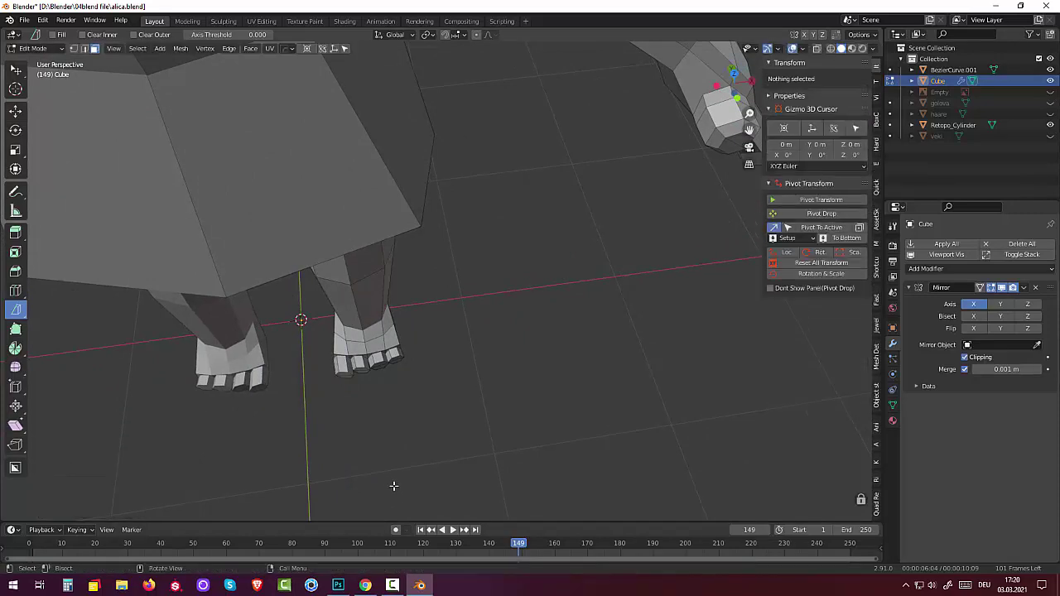
{"action": "middle_click_drag", "start_coordinate": [392, 489], "coordinate": [373, 402]}
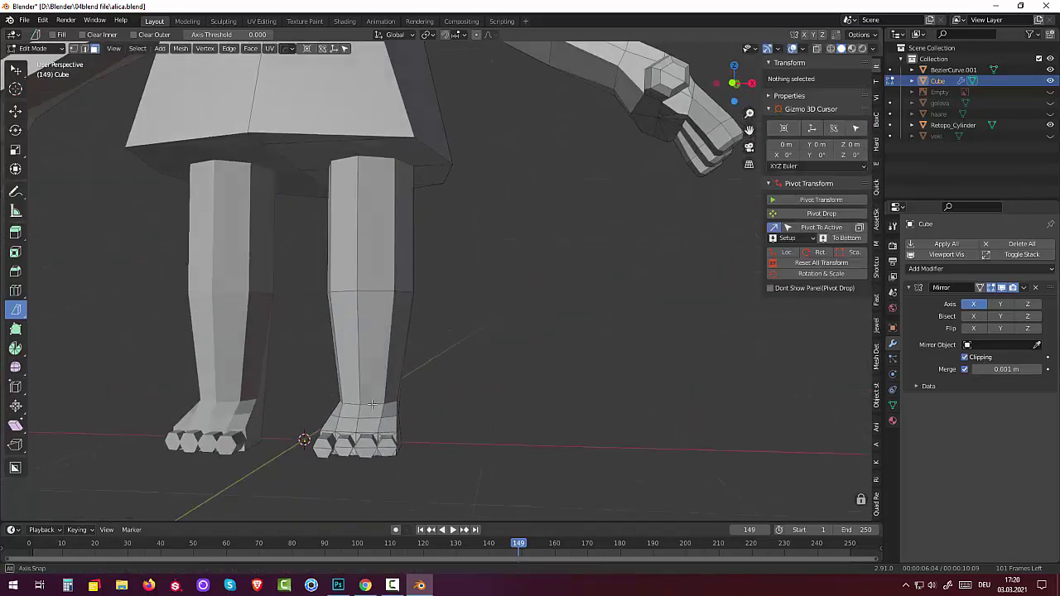
{"action": "left_click", "coordinate": [385, 447]}
{"action": "middle_click_drag", "start_coordinate": [385, 448], "coordinate": [464, 47]}
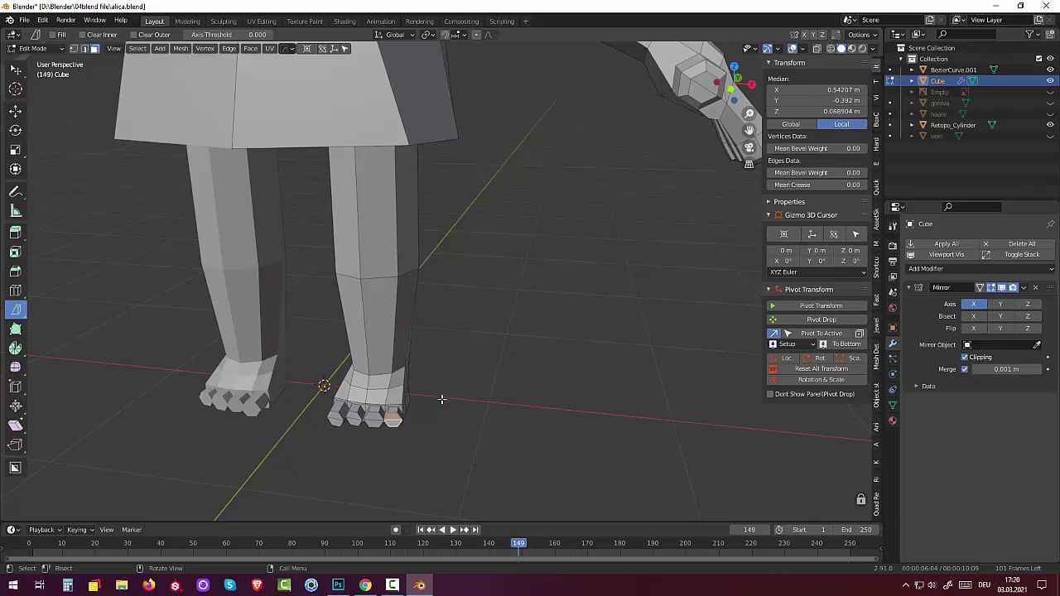
Bevel the outer toe's corner vertex on the right foot at a small width
{"action": "key", "text": "alt+a"}
{"action": "scroll", "coordinate": [431, 413], "scroll_direction": "up", "scroll_amount": 1}
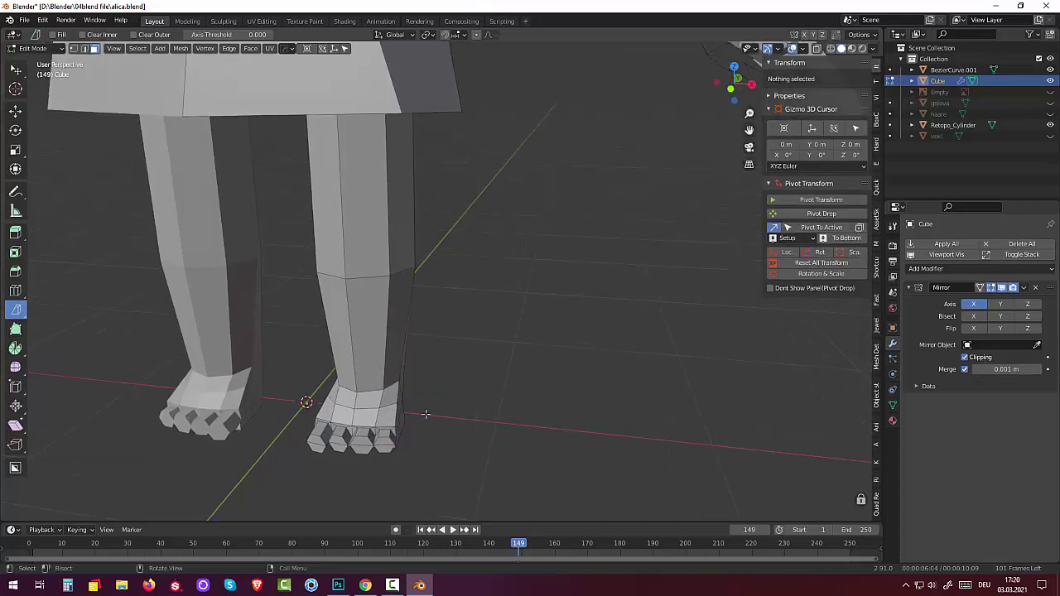
{"action": "left_click", "coordinate": [380, 446]}
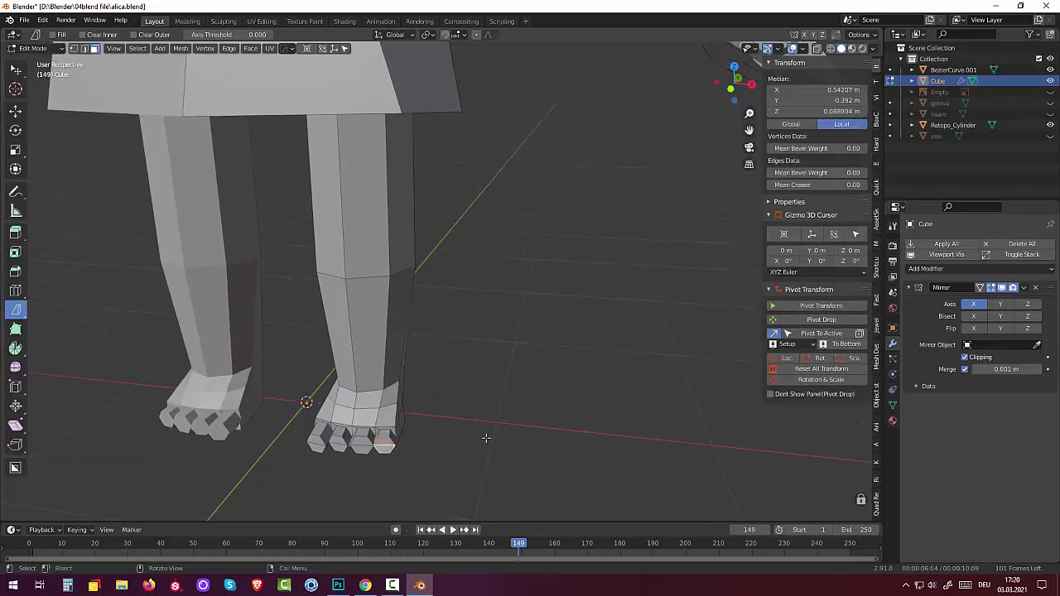
{"action": "key", "text": "ctrl+shift+b"}
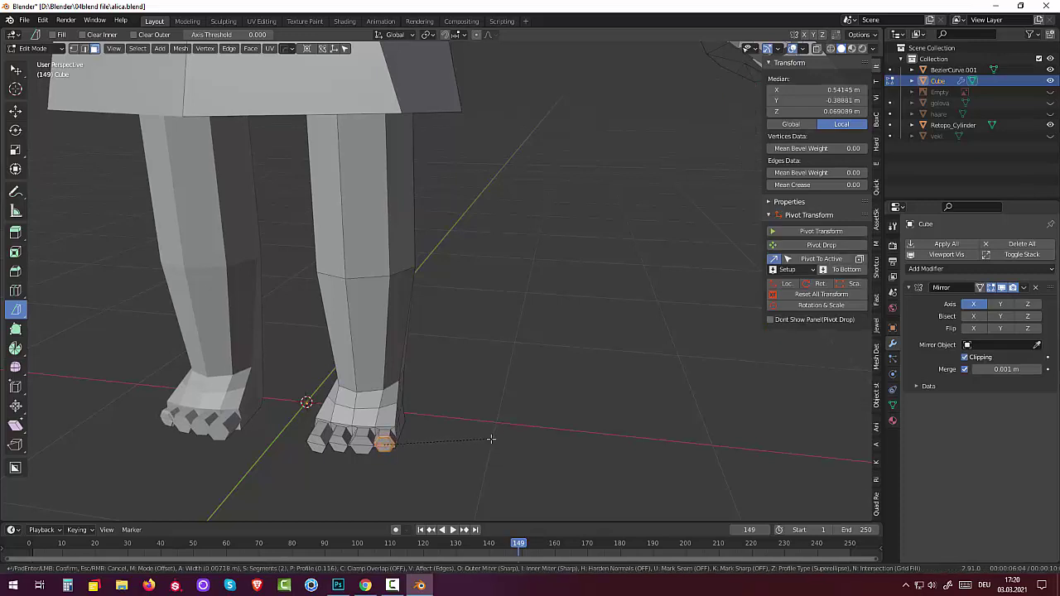
{"action": "scroll", "coordinate": [492, 439], "scroll_direction": "down", "scroll_amount": 1}
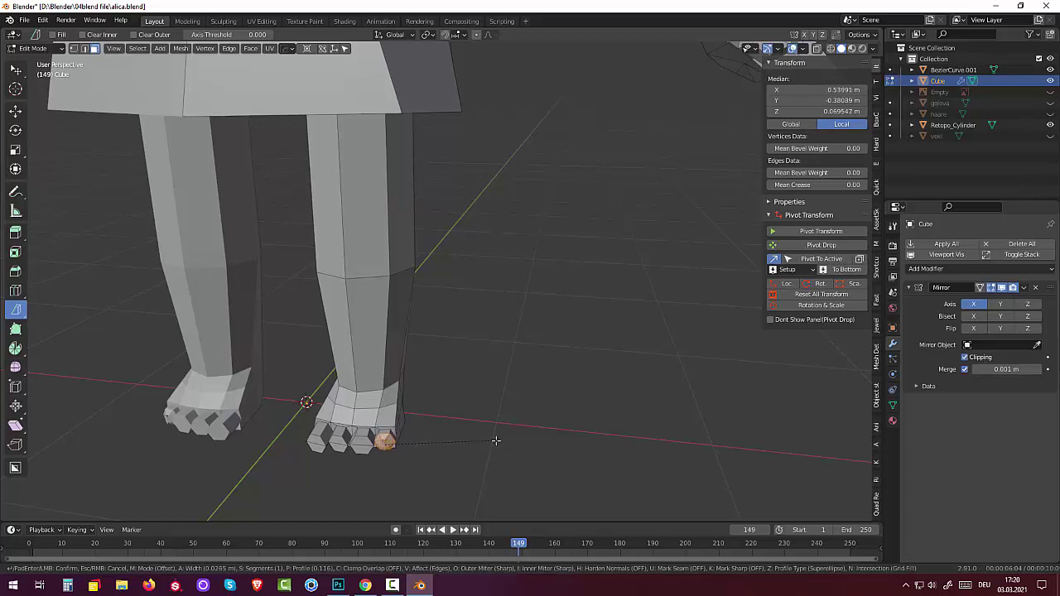
{"action": "left_click", "coordinate": [378, 445]}
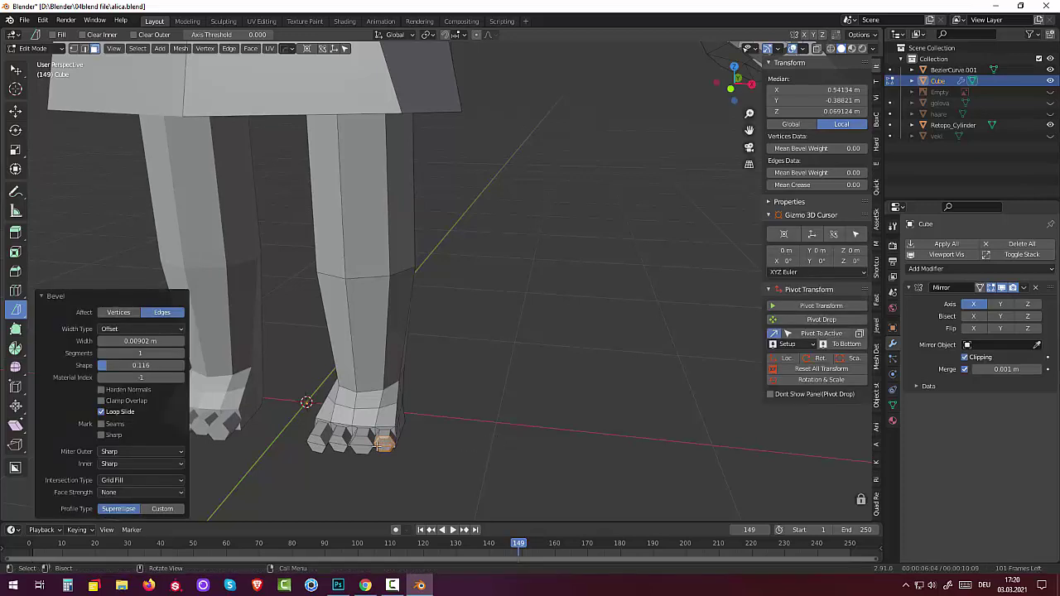
Select faces on the third and fourth toes, viewing the feet from below
{"action": "left_click", "coordinate": [358, 445]}
{"action": "left_click", "coordinate": [359, 445], "text": "shift"}
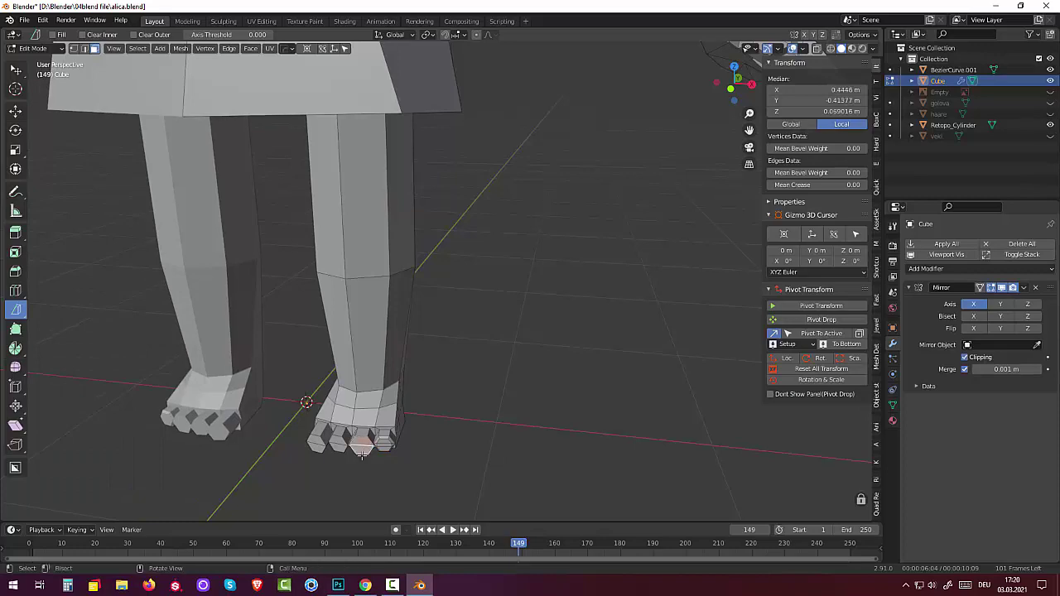
{"action": "mouse_move", "coordinate": [516, 487]}
{"action": "middle_mouse_down"}
{"action": "mouse_move", "coordinate": [511, 437]}
{"action": "mouse_move", "coordinate": [508, 449]}
{"action": "mouse_move", "coordinate": [480, 403]}
{"action": "mouse_move", "coordinate": [482, 293]}
{"action": "middle_mouse_up"}
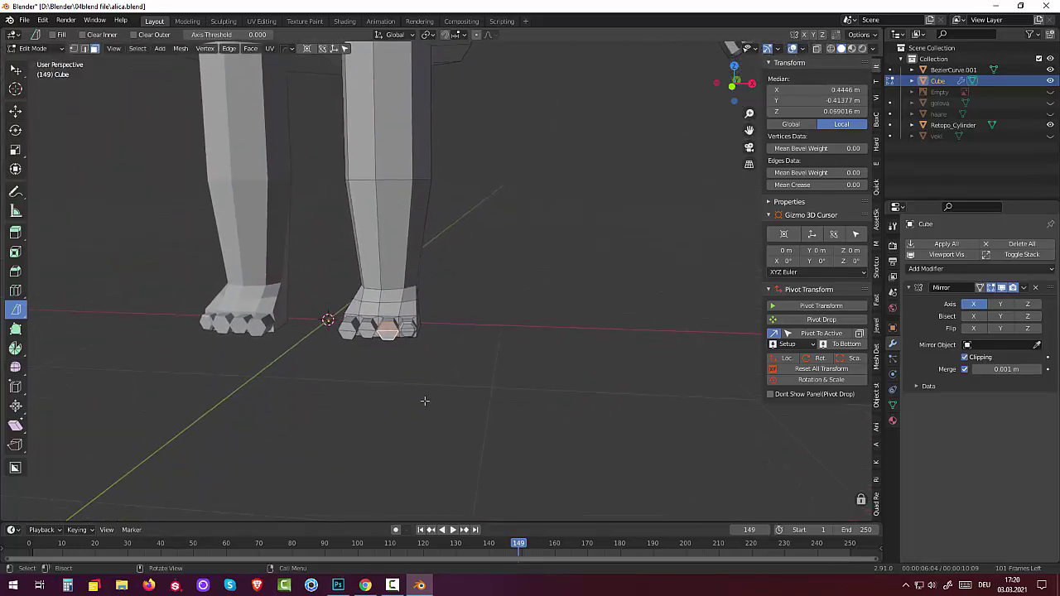
{"action": "scroll", "coordinate": [421, 380], "scroll_direction": "up", "scroll_amount": 2}
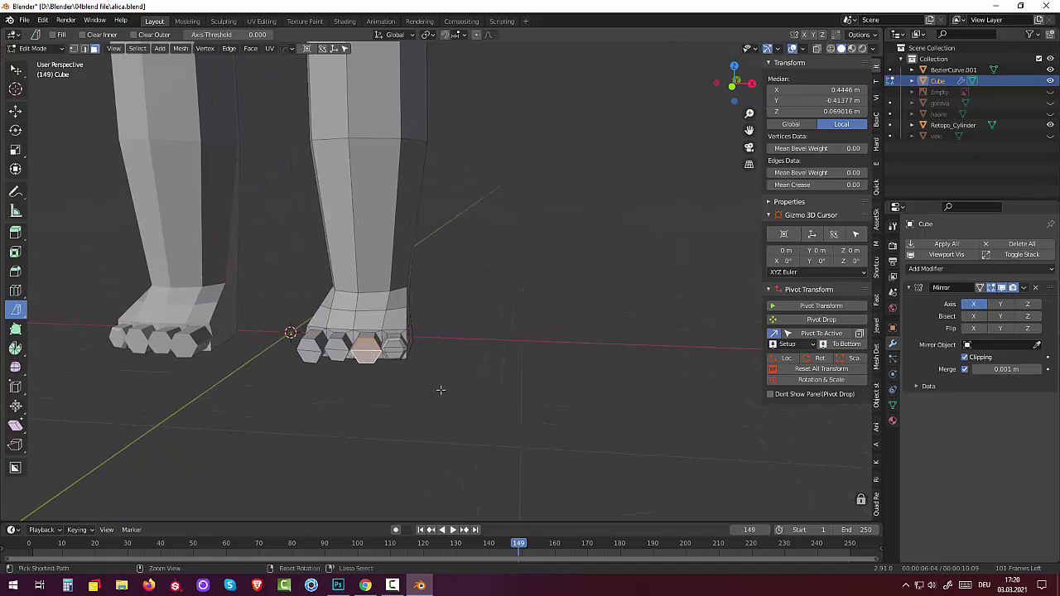
{"action": "left_click", "coordinate": [439, 391], "text": "ctrl"}
{"action": "left_click", "coordinate": [437, 395], "text": "ctrl"}
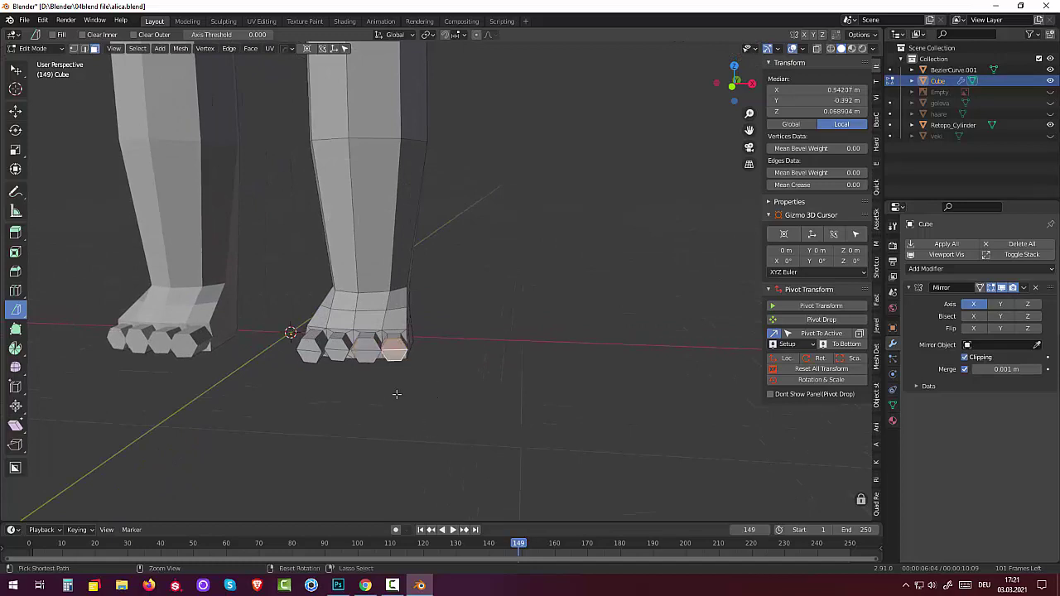
{"action": "left_click", "coordinate": [391, 354]}
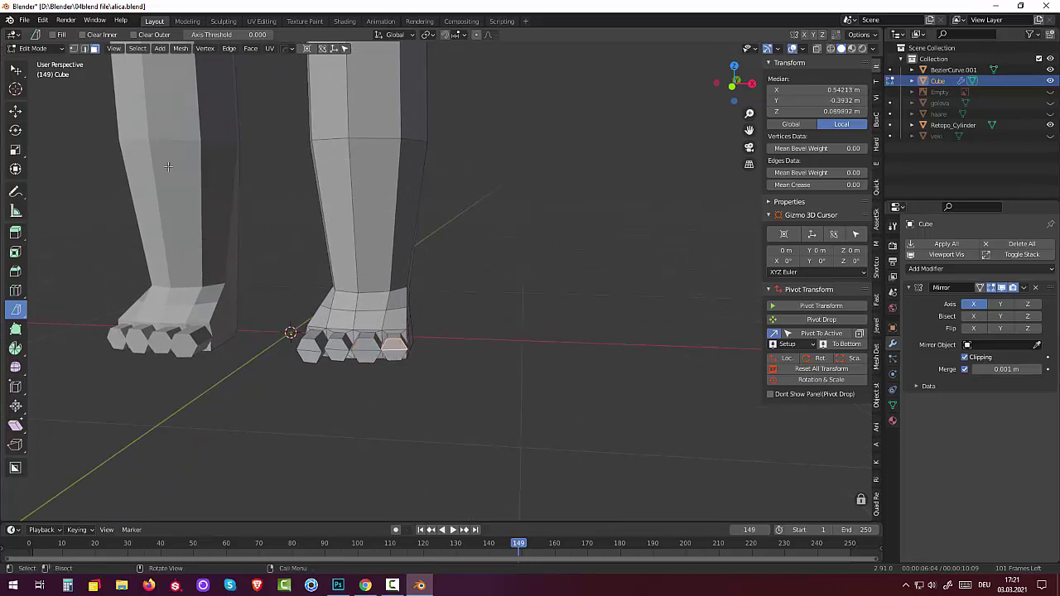
In edge mode, select the edges along the toes' lower rim
{"action": "left_click", "coordinate": [84, 48]}
{"action": "left_click", "coordinate": [396, 352]}
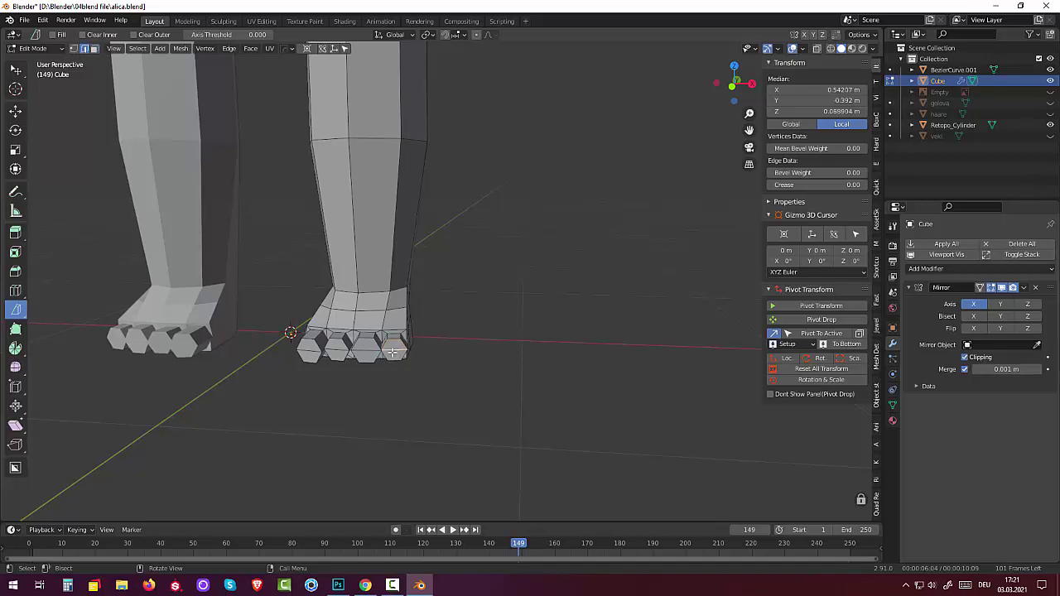
{"action": "left_click", "coordinate": [355, 354], "text": "shift"}
{"action": "left_click", "coordinate": [331, 352], "text": "shift"}
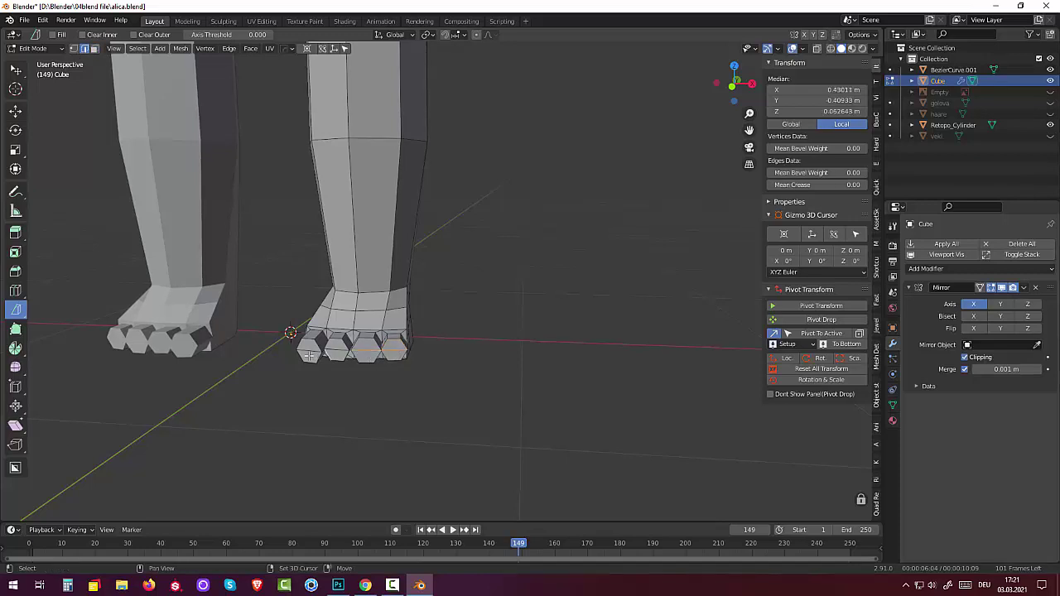
{"action": "left_click", "coordinate": [308, 354], "text": "shift"}
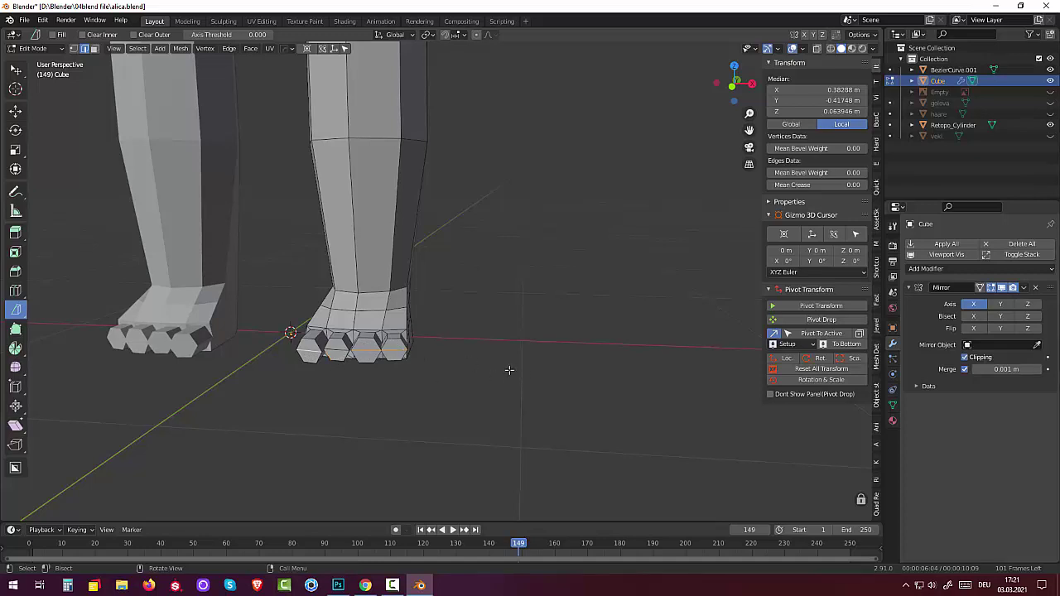
{"action": "left_click", "coordinate": [333, 351], "text": "shift"}
{"action": "left_click", "coordinate": [356, 355], "text": "shift"}
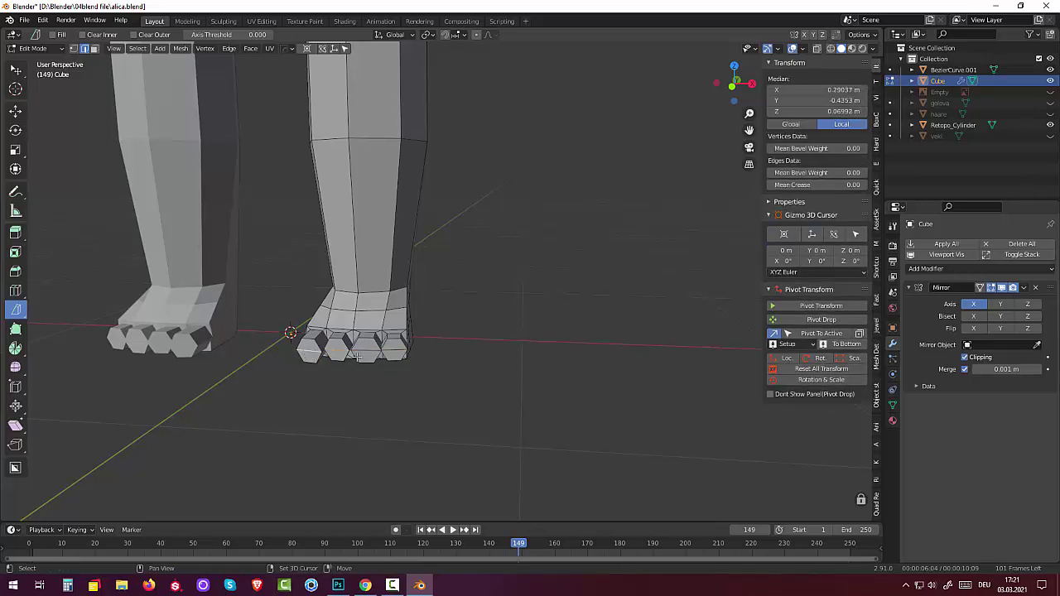
{"action": "left_click", "coordinate": [372, 350], "text": "shift"}
{"action": "left_click", "coordinate": [395, 350], "text": "shift"}
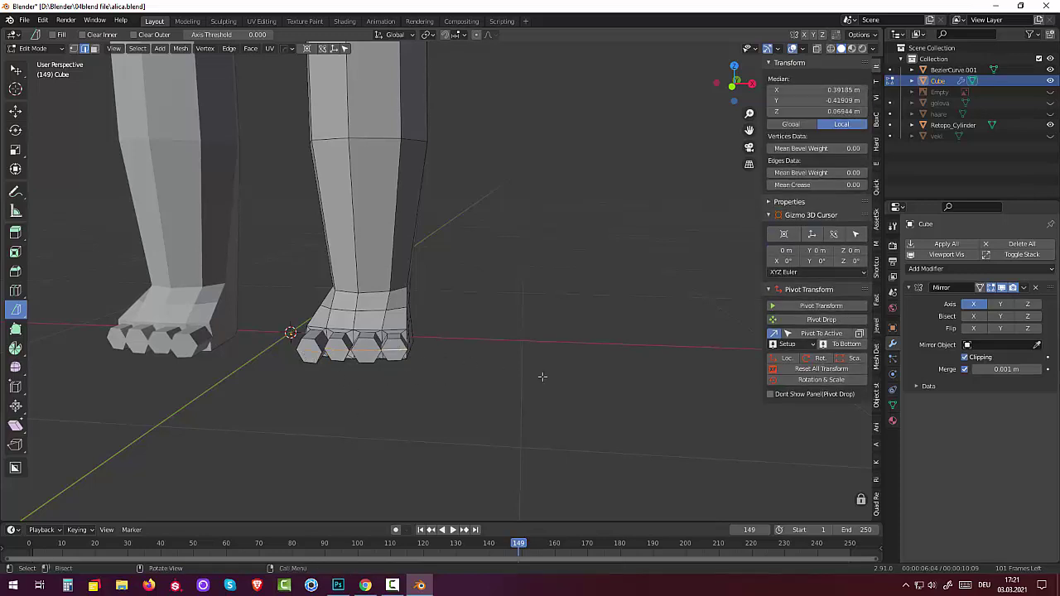
Dissolve the selected toe-rim edges
{"action": "key", "text": "x"}
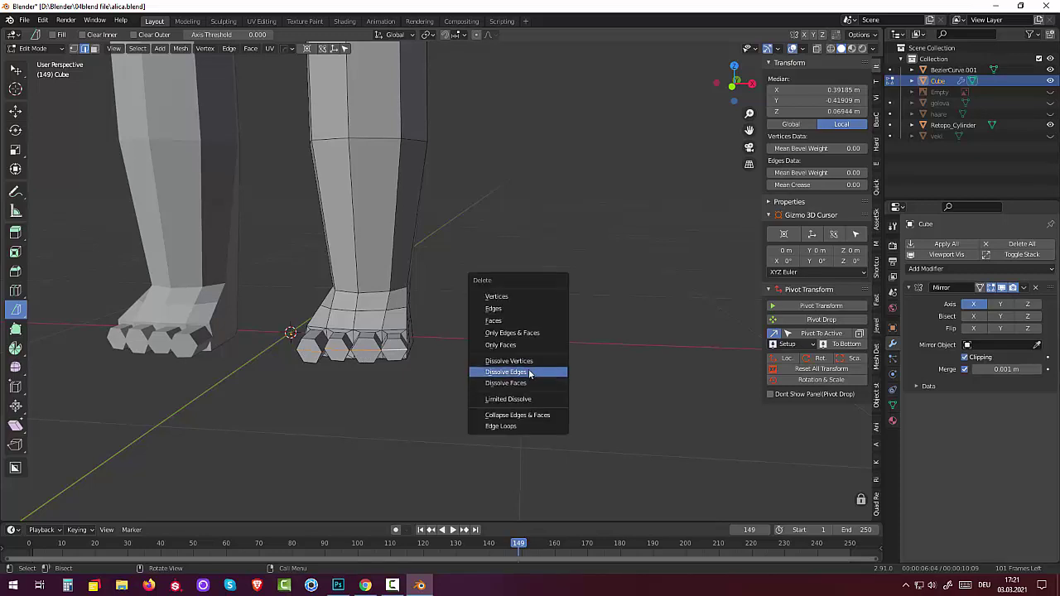
{"action": "left_click", "coordinate": [530, 373]}
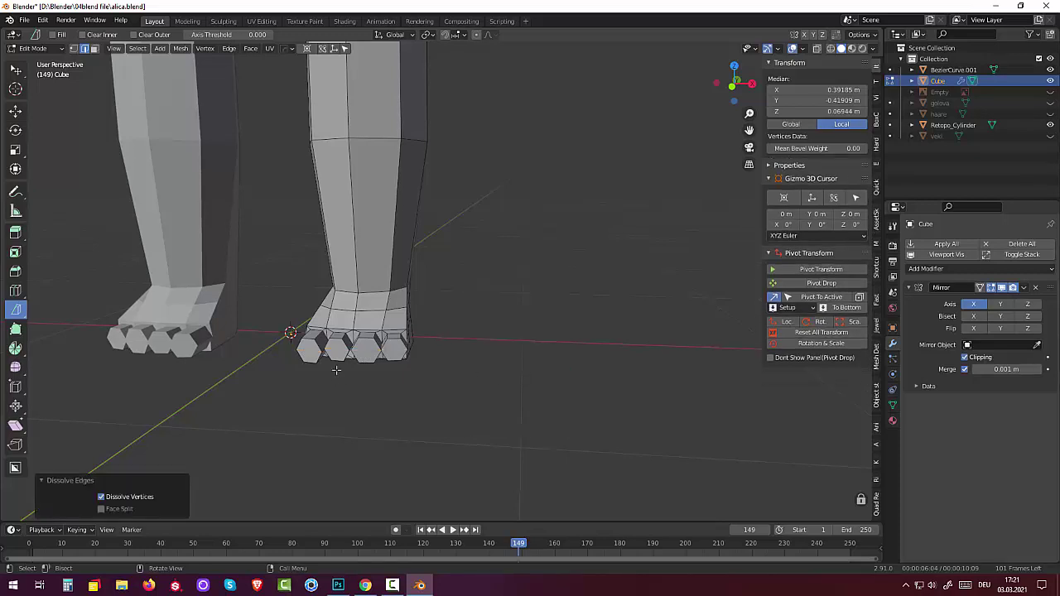
{"action": "left_click", "coordinate": [335, 349]}
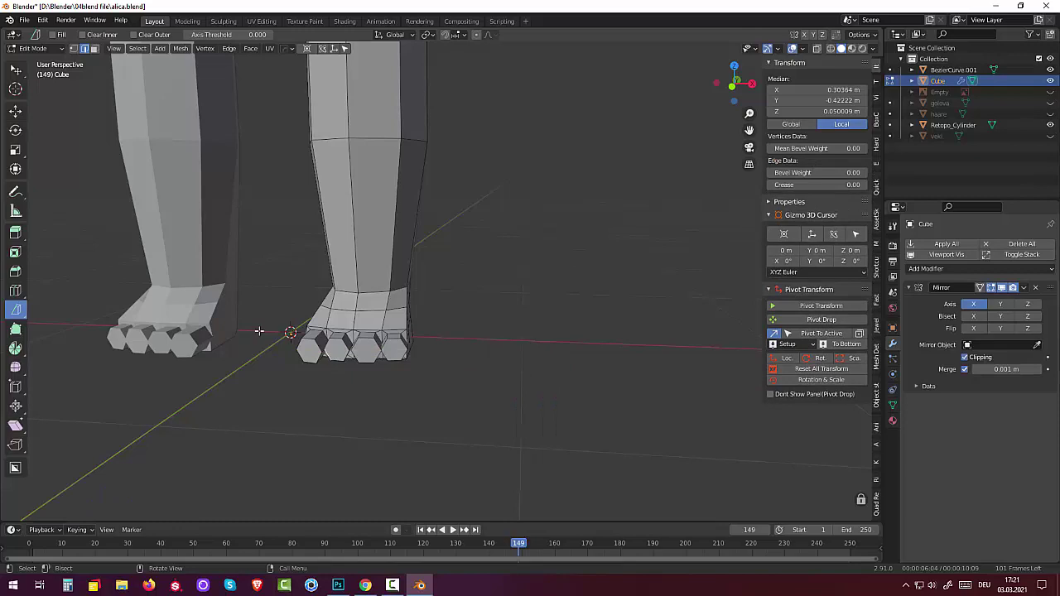
{"action": "mouse_move", "coordinate": [259, 330]}
{"action": "middle_mouse_down"}
{"action": "mouse_move", "coordinate": [314, 425]}
{"action": "mouse_move", "coordinate": [306, 306]}
{"action": "middle_mouse_up"}
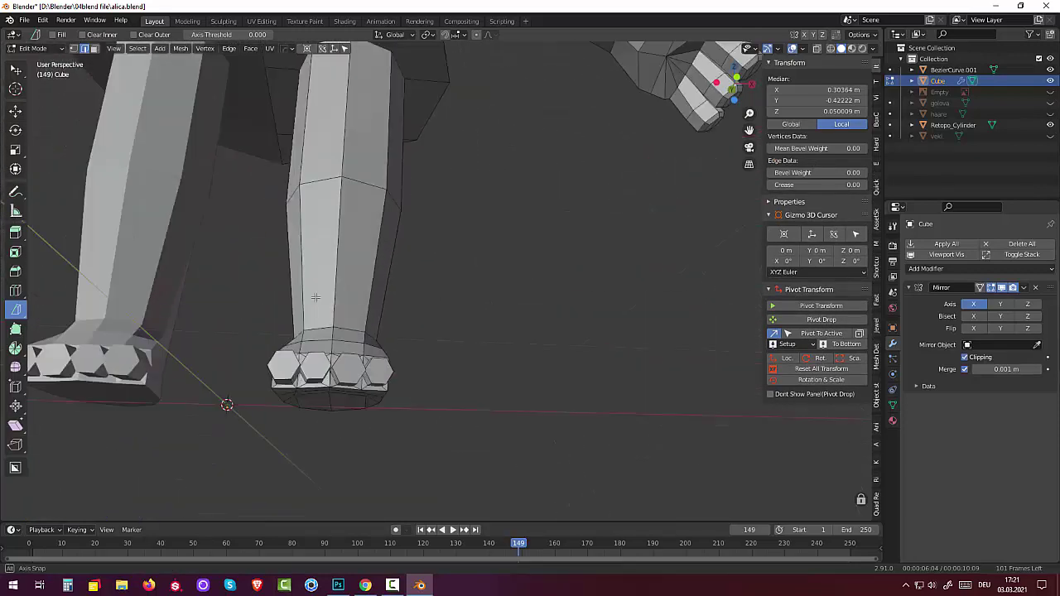
Scale a toe face on the right foot down to 0.852
{"action": "left_click", "coordinate": [96, 49]}
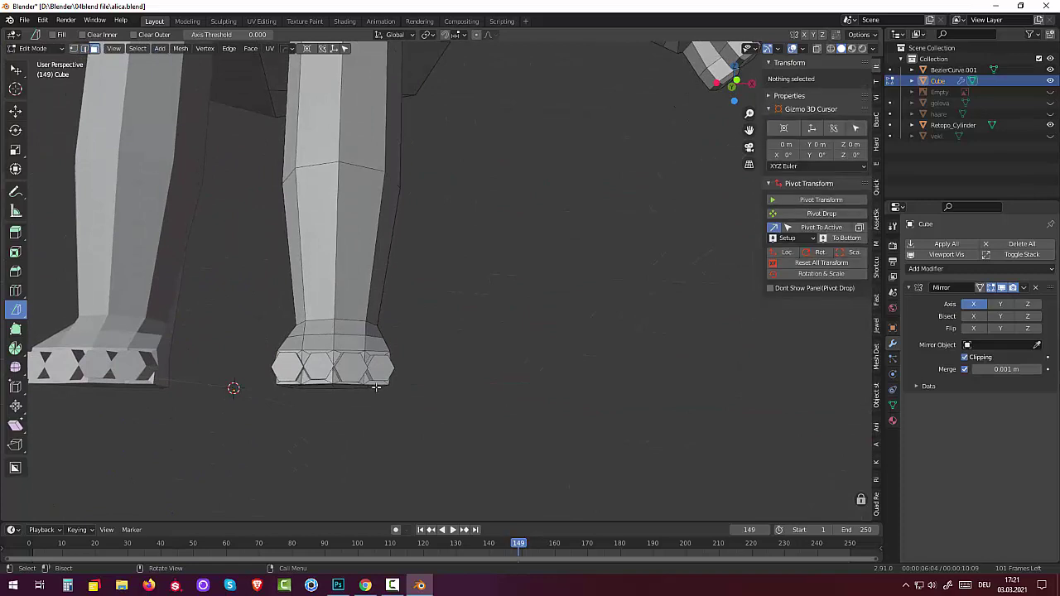
{"action": "left_click", "coordinate": [344, 363]}
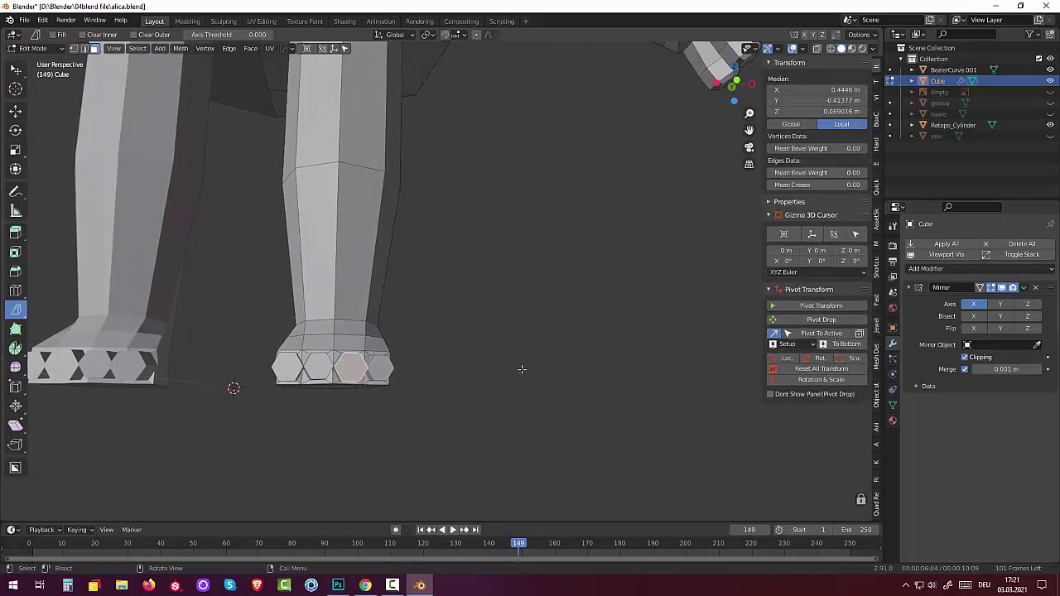
{"action": "key", "text": "s"}
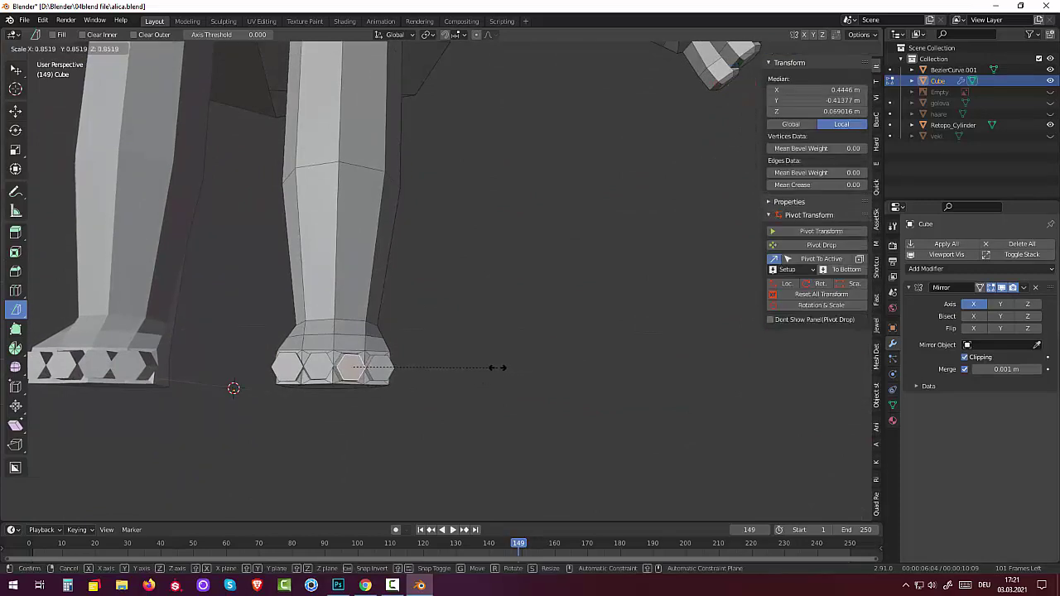
{"action": "left_click", "coordinate": [497, 368]}
{"action": "middle_click_drag", "start_coordinate": [492, 359], "coordinate": [466, 427]}
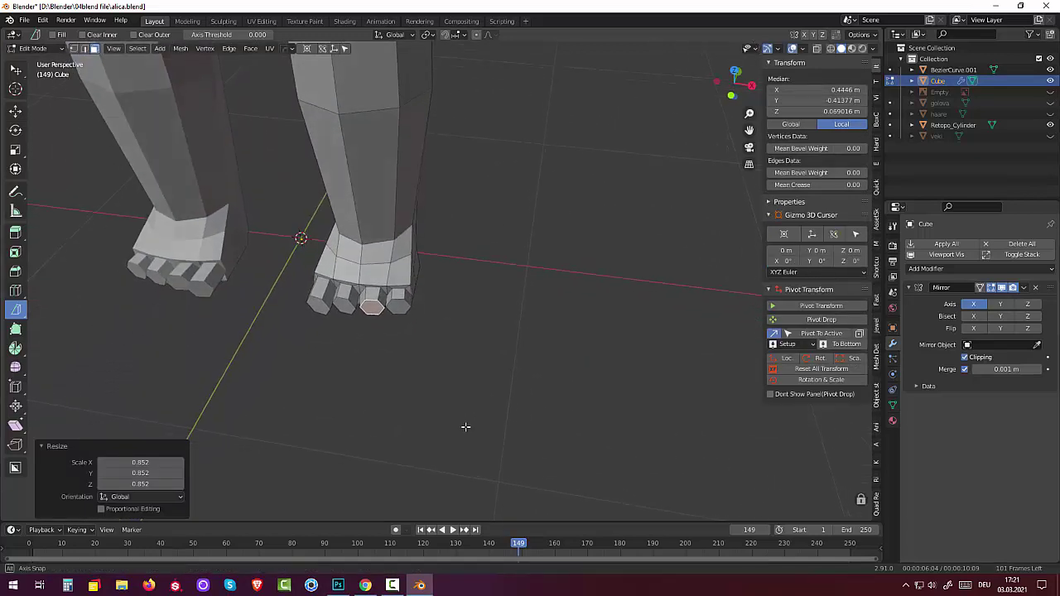
Bevel the tip faces of the next two toes
{"action": "left_click", "coordinate": [399, 310]}
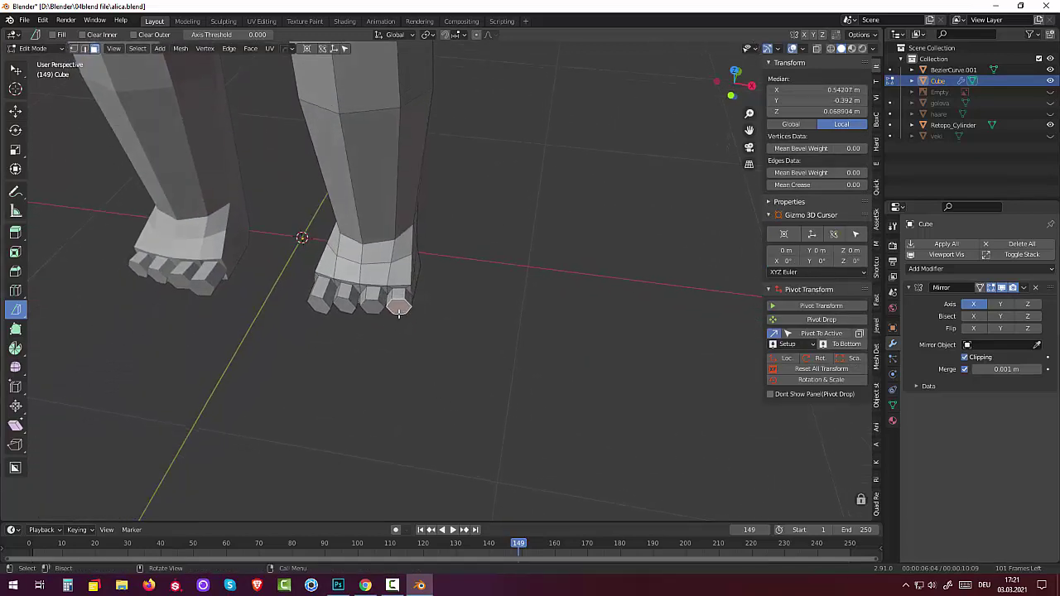
{"action": "key", "text": "ctrl+b"}
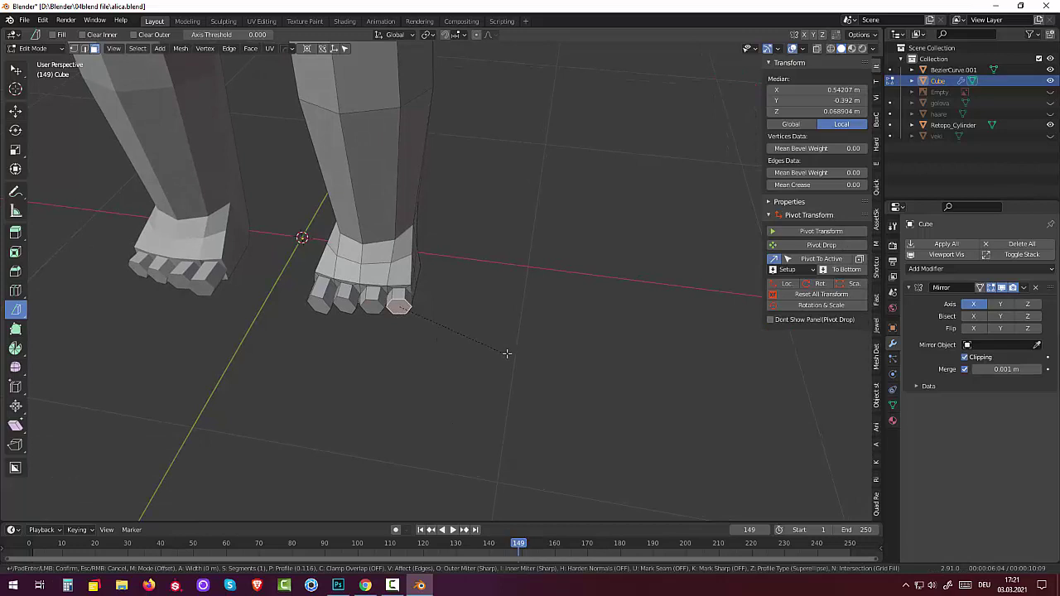
{"action": "left_click", "coordinate": [508, 351]}
{"action": "left_click", "coordinate": [370, 306]}
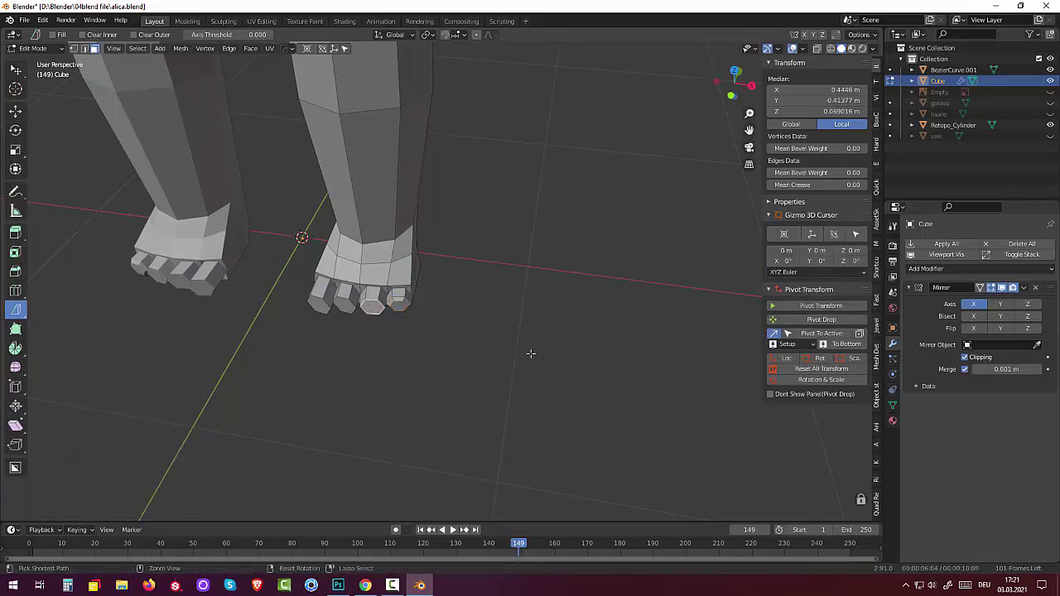
{"action": "key", "text": "ctrl+b"}
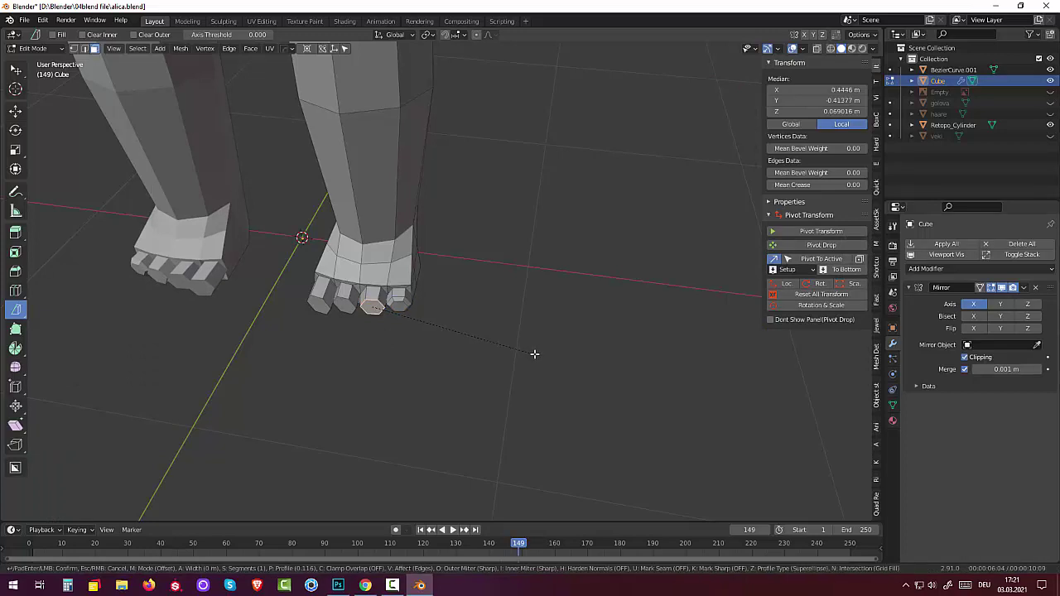
{"action": "left_click", "coordinate": [534, 353]}
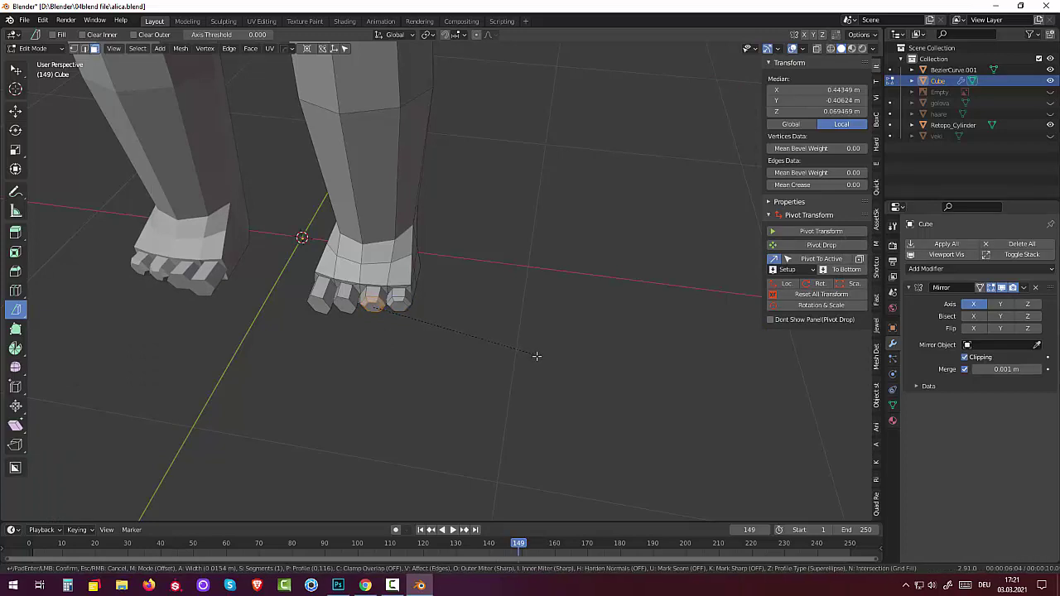
Bevel the remaining toe tips, finishing with the leftmost toe, then deselect
{"action": "left_click", "coordinate": [344, 304], "text": "shift"}
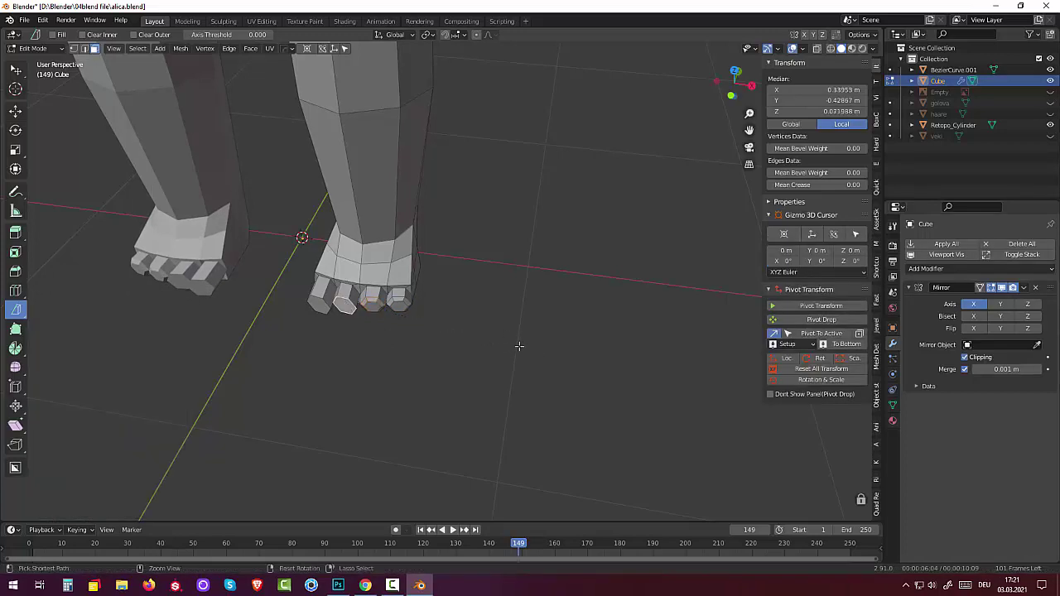
{"action": "key", "text": "ctrl+b"}
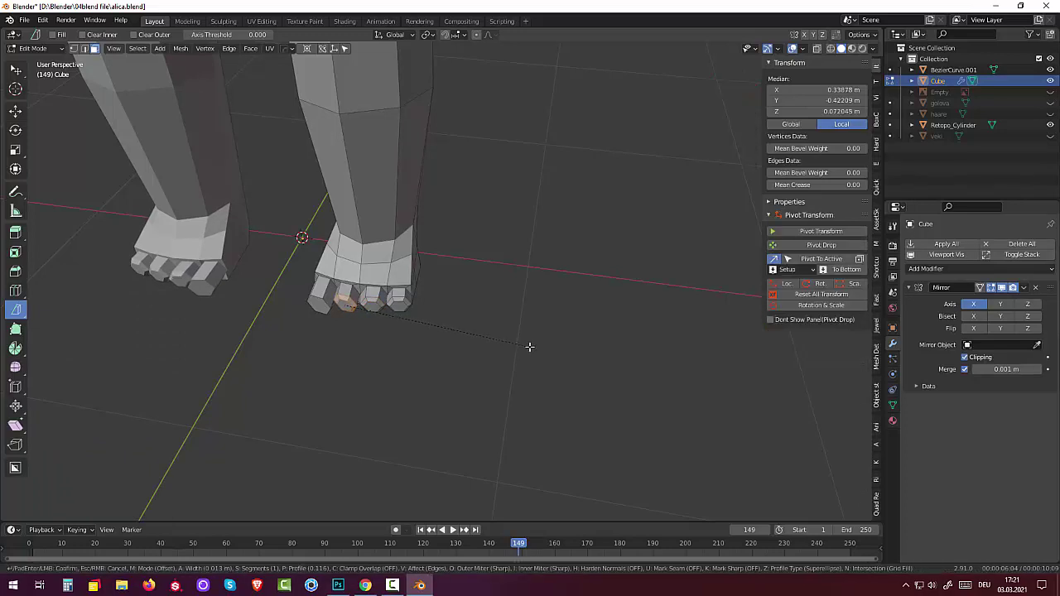
{"action": "left_click", "coordinate": [501, 340]}
{"action": "left_click", "coordinate": [316, 309]}
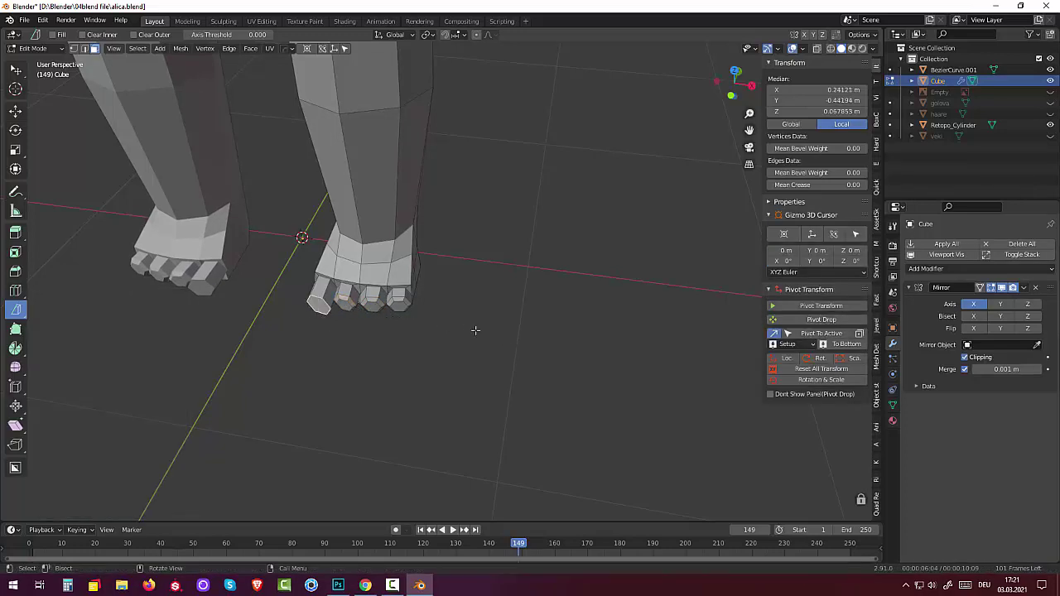
{"action": "key", "text": "ctrl"}
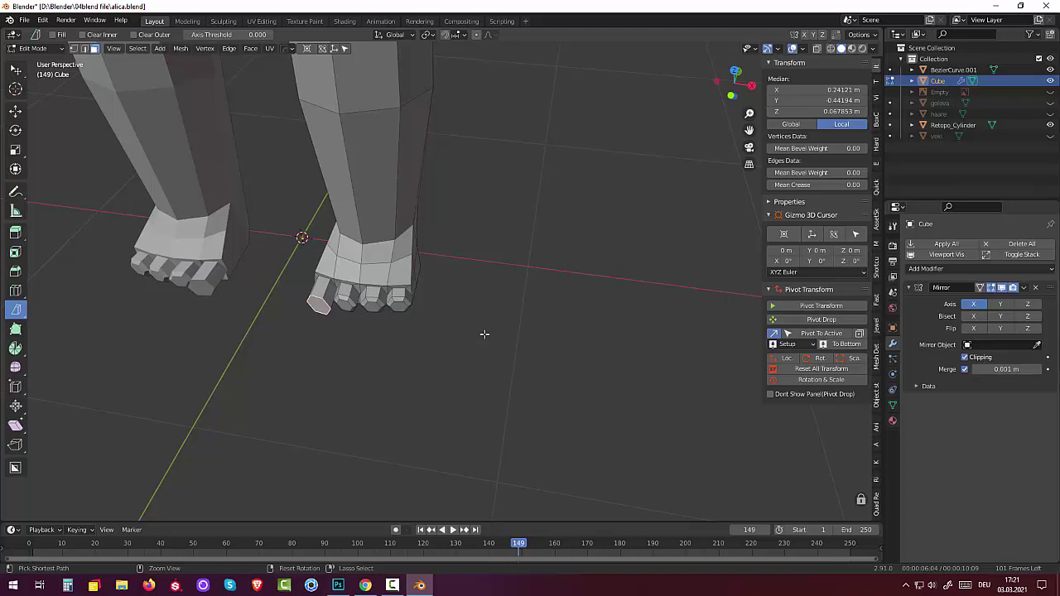
{"action": "key", "text": "ctrl+b"}
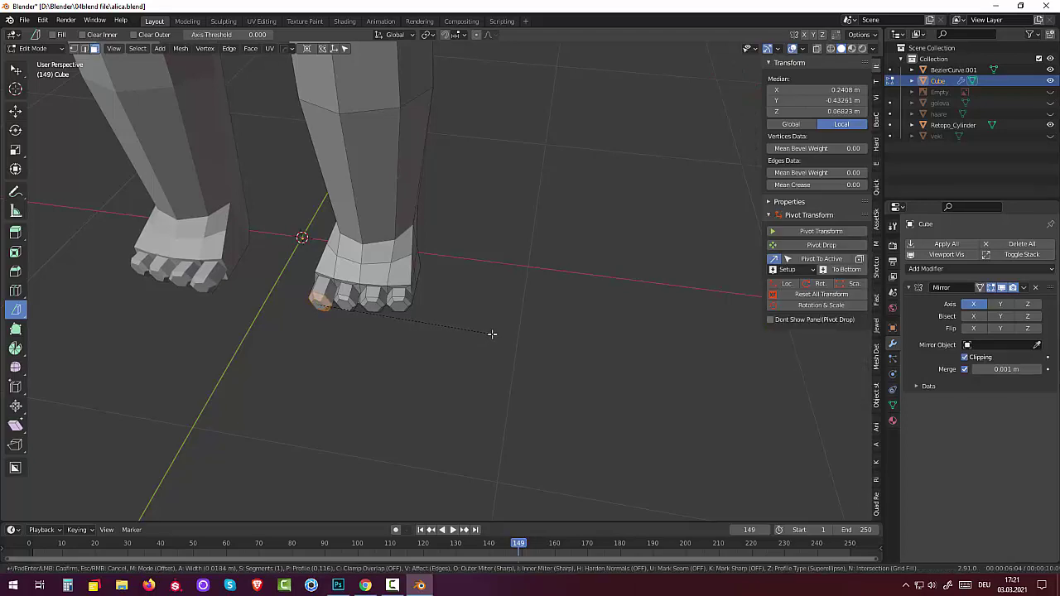
{"action": "left_click", "coordinate": [492, 334]}
{"action": "left_click", "coordinate": [418, 363]}
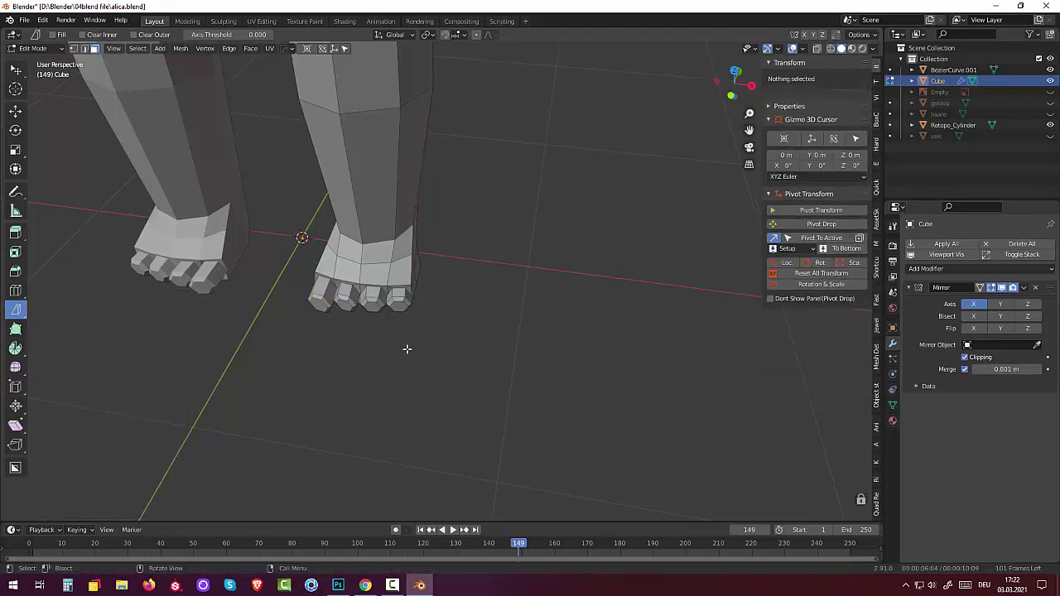
{"action": "mouse_move", "coordinate": [407, 350]}
{"action": "middle_mouse_down"}
{"action": "mouse_move", "coordinate": [483, 359]}
{"action": "mouse_move", "coordinate": [372, 345]}
{"action": "middle_mouse_up"}
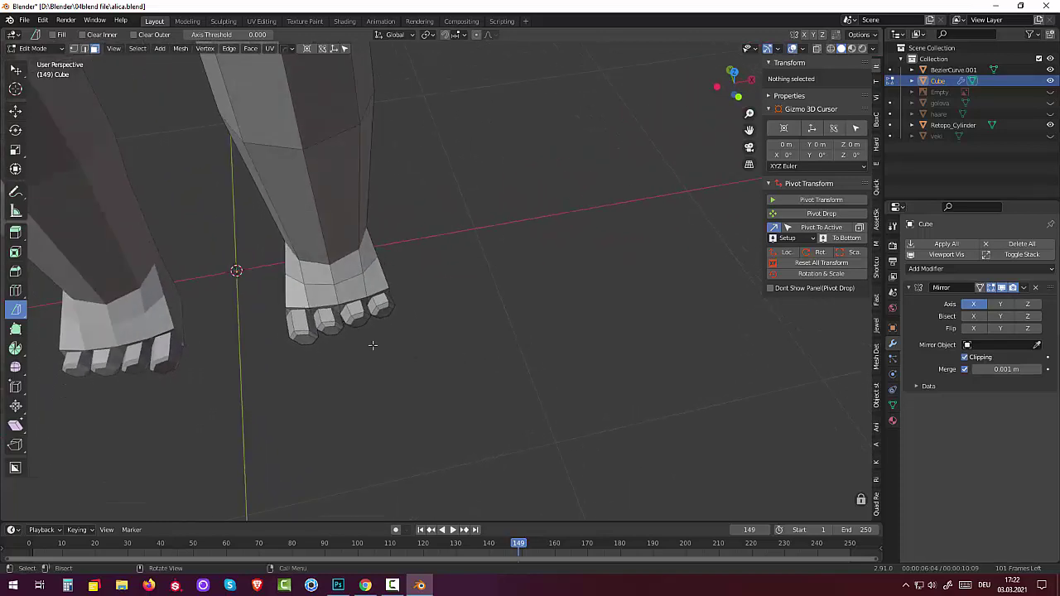
Add loop cuts across the first and second toes, slid toward the tips
{"action": "left_click", "coordinate": [295, 321]}
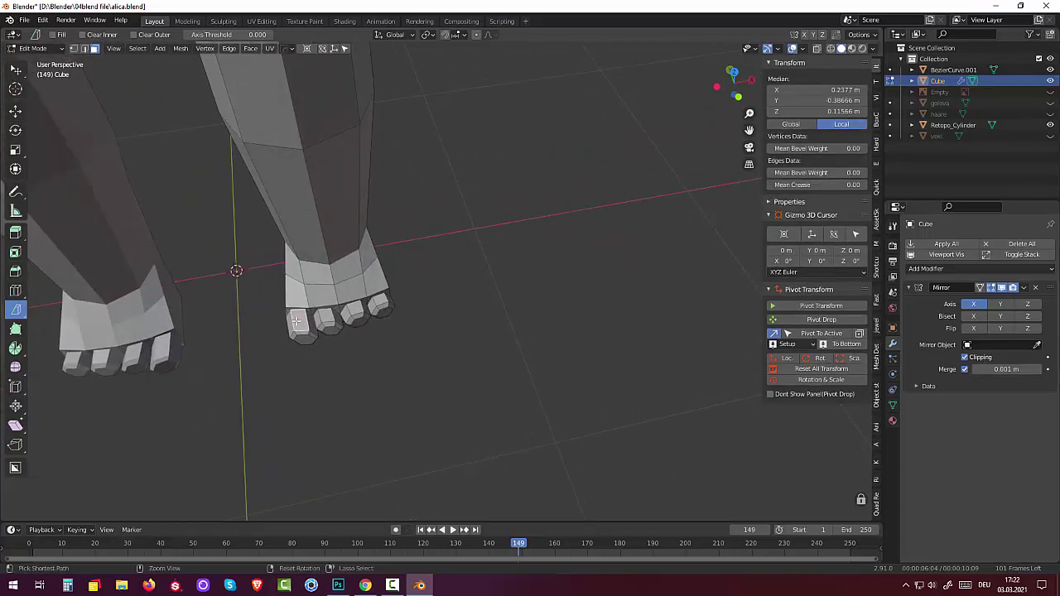
{"action": "key", "text": "ctrl+r"}
{"action": "left_click", "coordinate": [296, 320]}
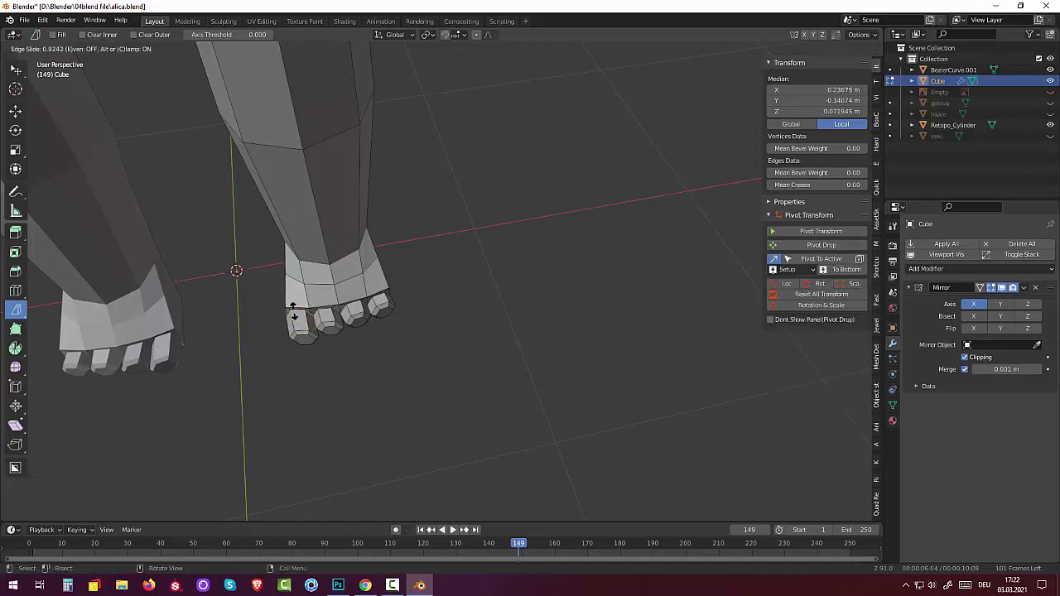
{"action": "left_click", "coordinate": [305, 313]}
{"action": "left_click", "coordinate": [328, 319]}
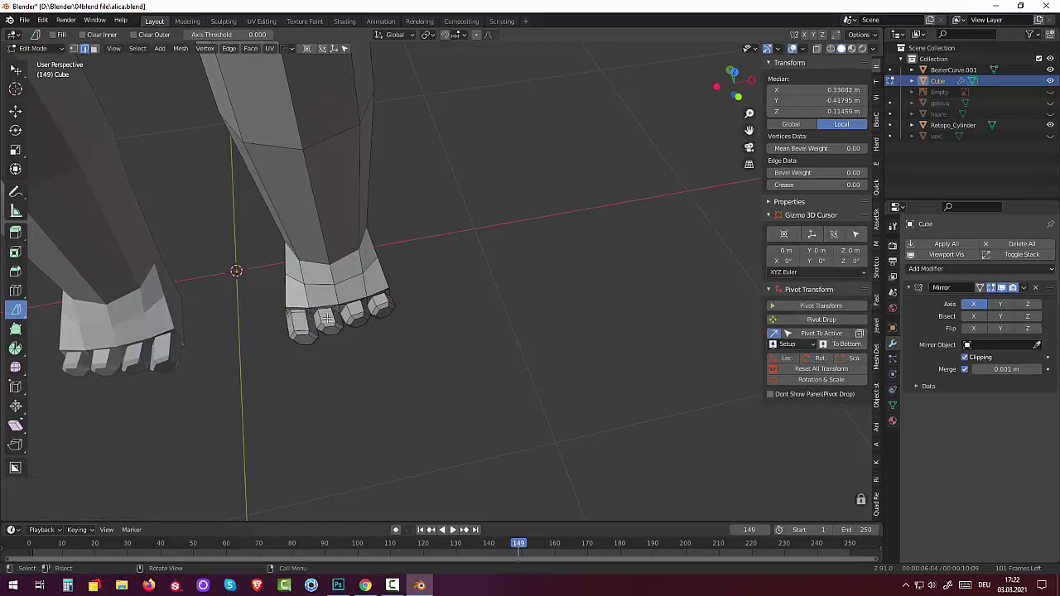
{"action": "left_click", "coordinate": [232, 235]}
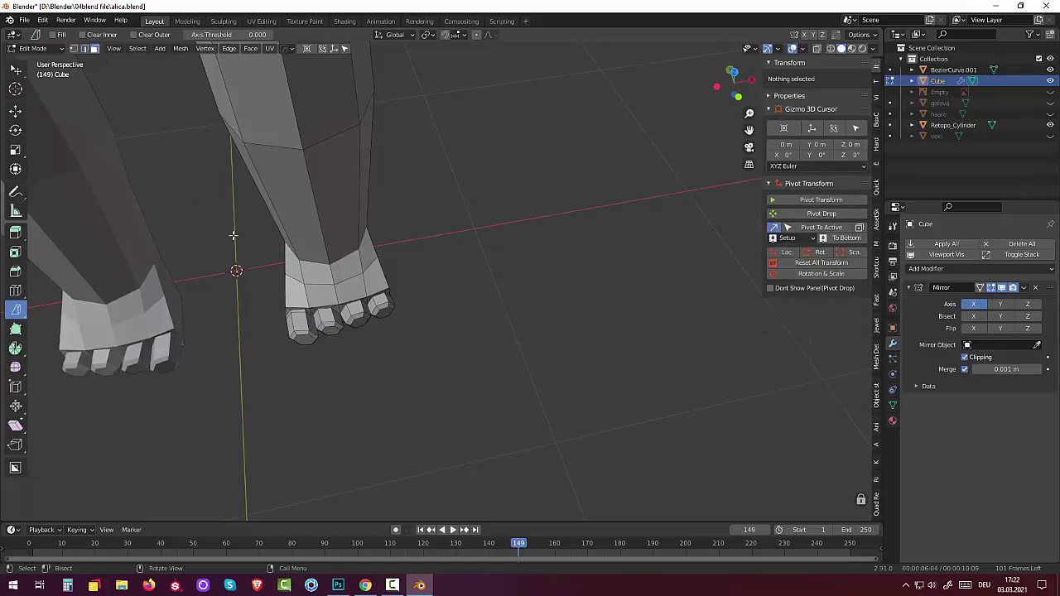
{"action": "left_click", "coordinate": [332, 319]}
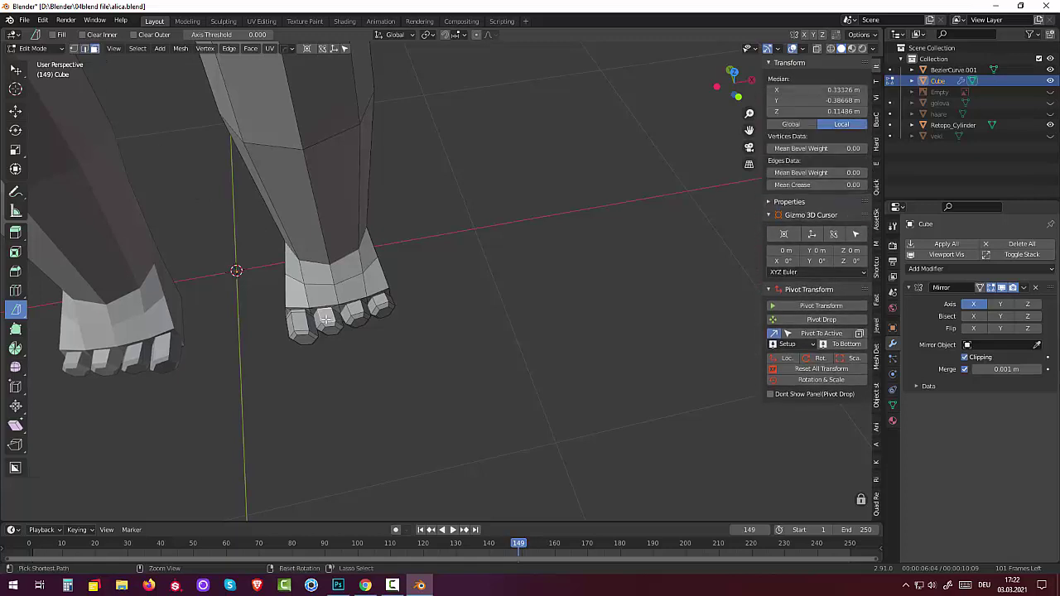
{"action": "key", "text": "ctrl+r"}
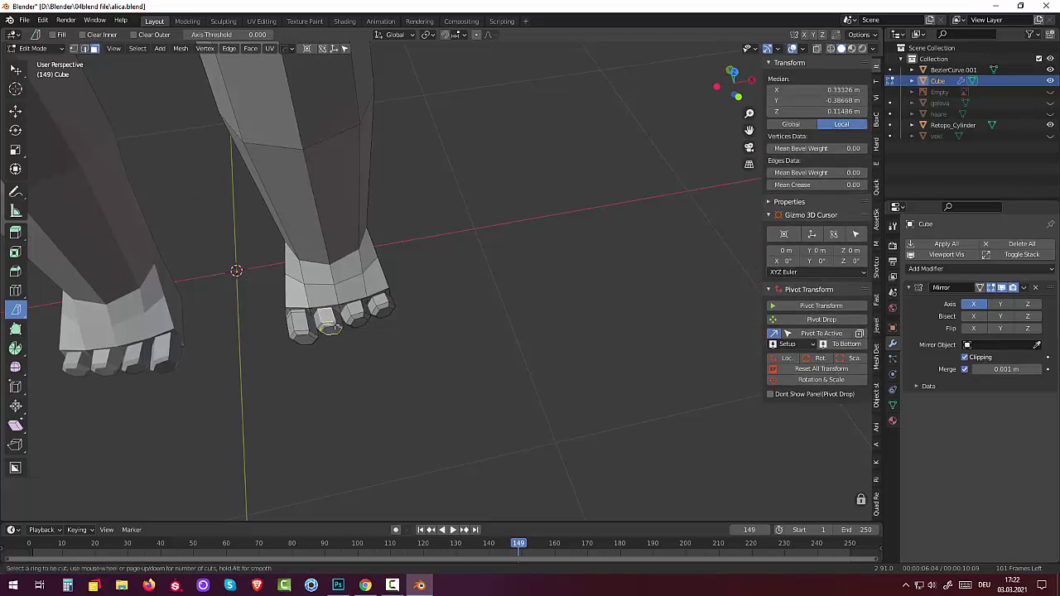
{"action": "left_click_drag", "start_coordinate": [328, 315], "coordinate": [334, 310]}
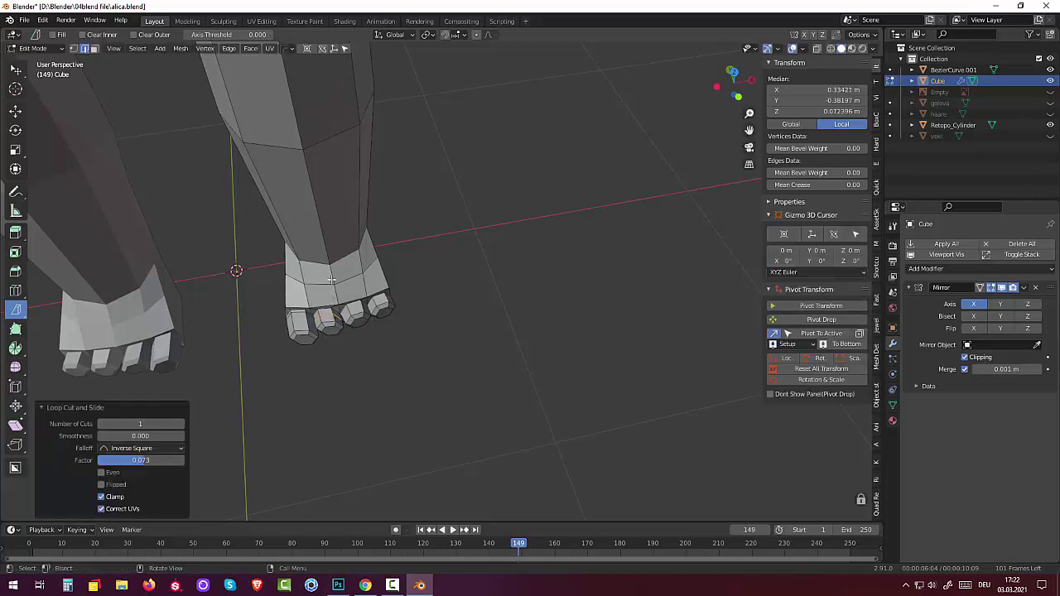
Add loop cuts across the third, fourth and last toes near their tips
{"action": "left_click", "coordinate": [374, 308], "text": "ctrl"}
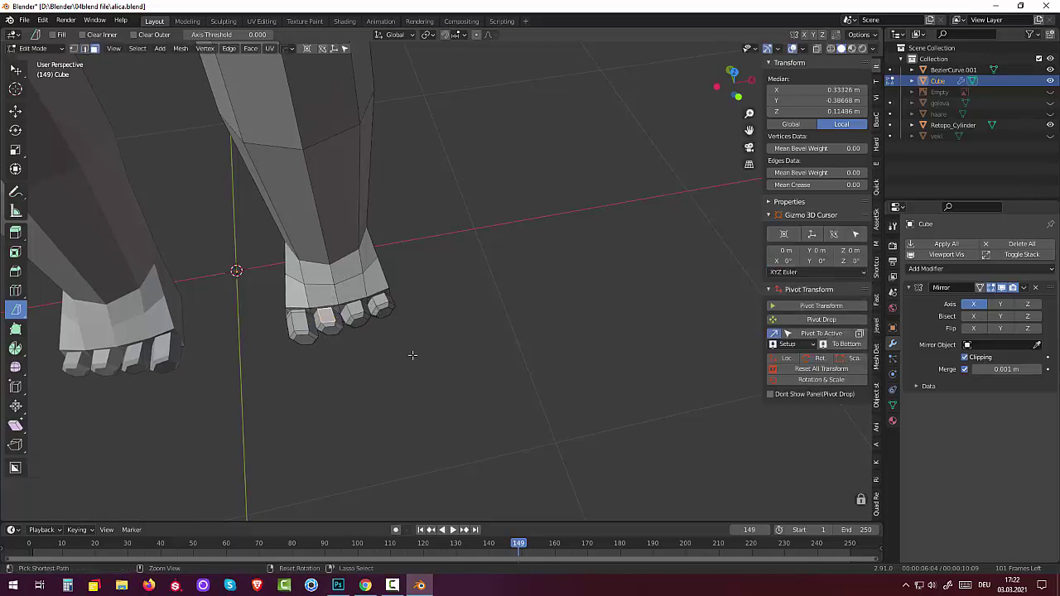
{"action": "left_click", "coordinate": [327, 319]}
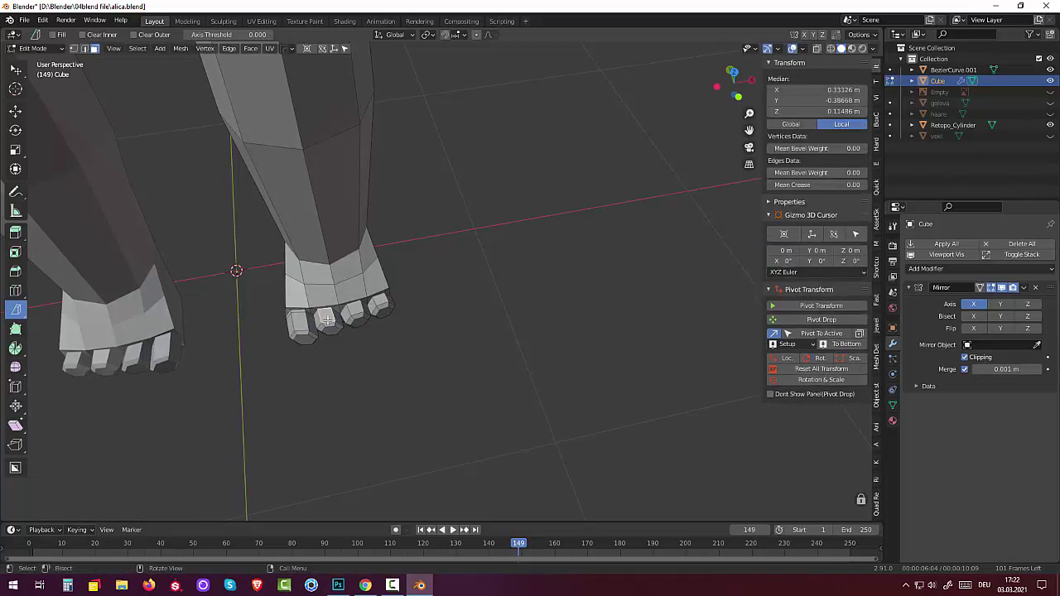
{"action": "key", "text": "ctrl+r"}
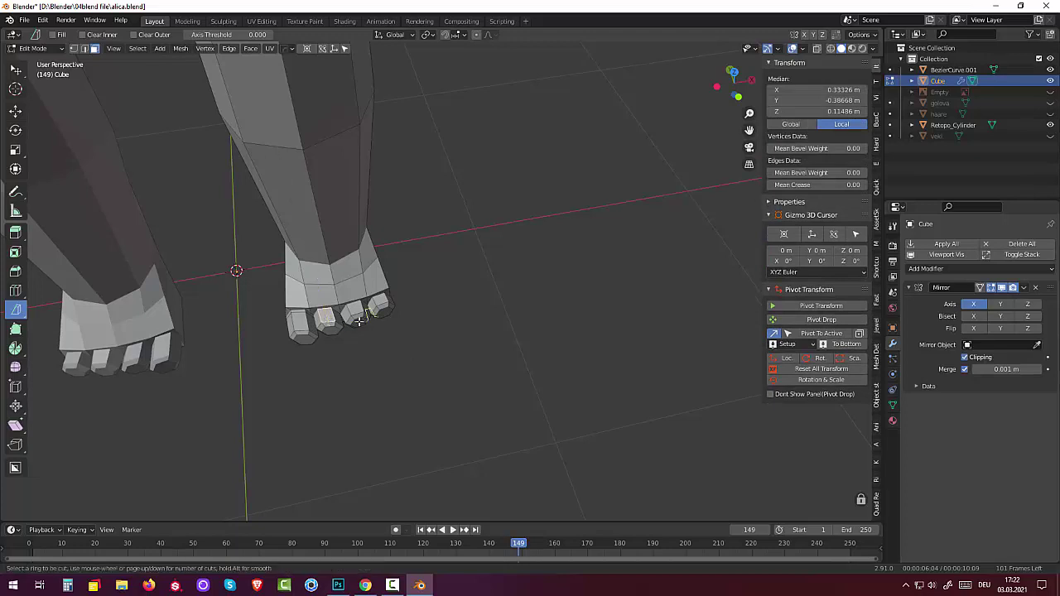
{"action": "left_click", "coordinate": [327, 316]}
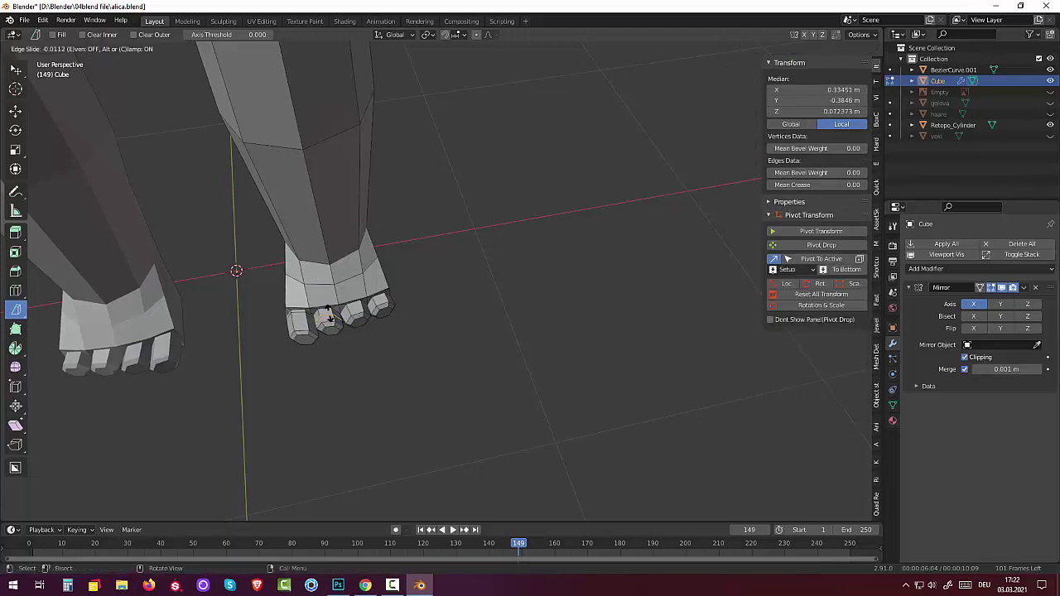
{"action": "left_click", "coordinate": [332, 309]}
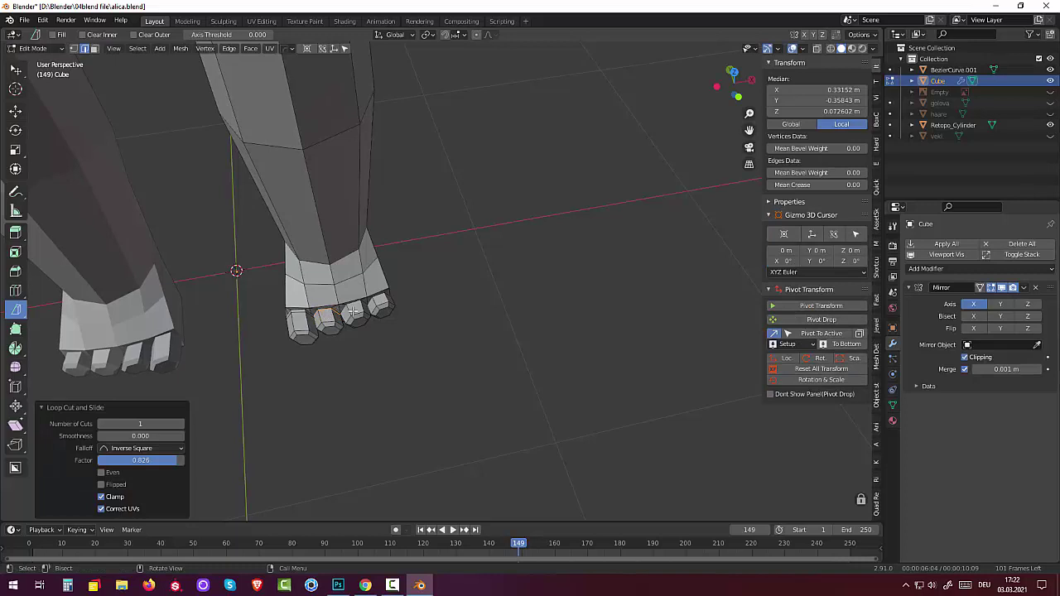
{"action": "left_click", "coordinate": [351, 311]}
{"action": "key", "text": "ctrl+r"}
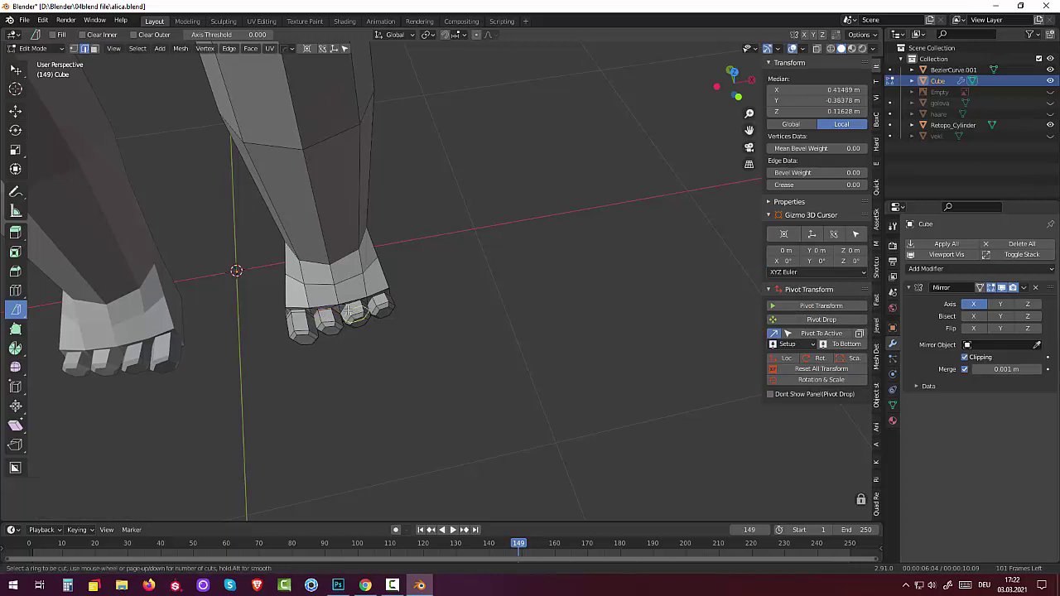
{"action": "left_click", "coordinate": [348, 311]}
{"action": "left_click", "coordinate": [344, 306]}
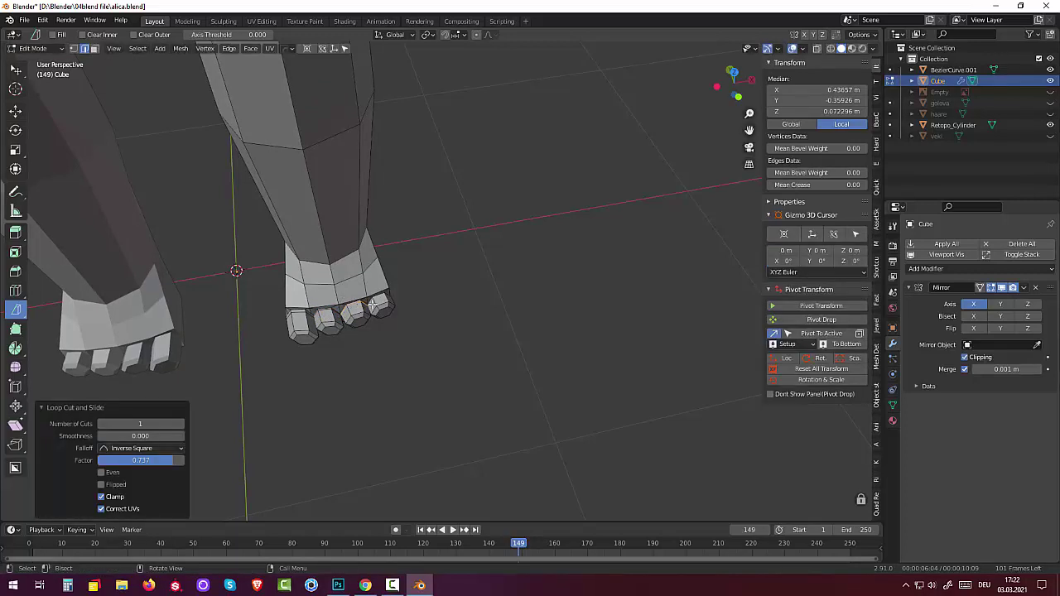
{"action": "left_click", "coordinate": [375, 305]}
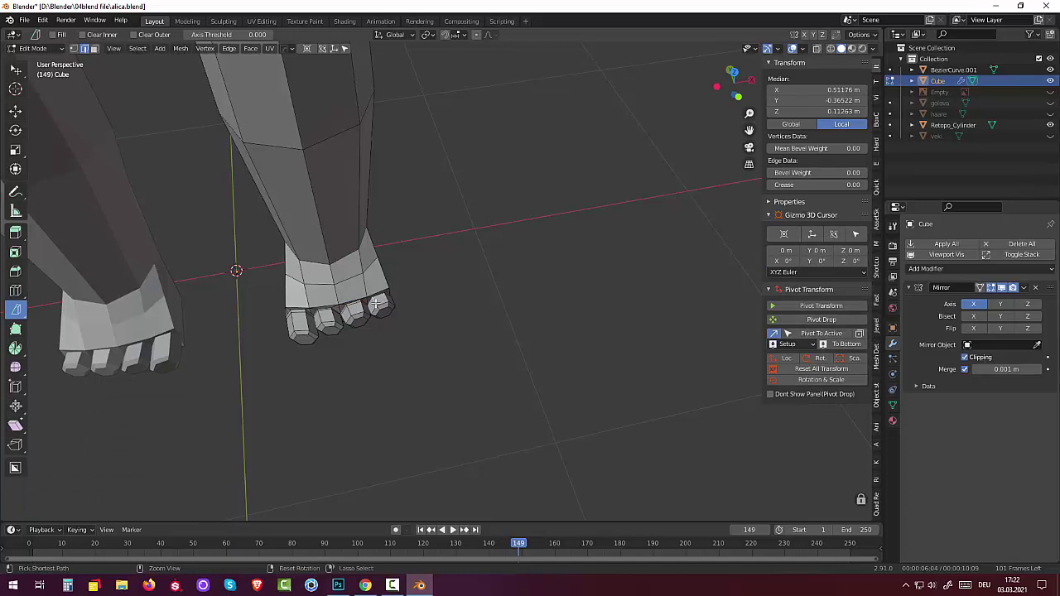
{"action": "key", "text": "g"}
{"action": "key", "text": "g"}
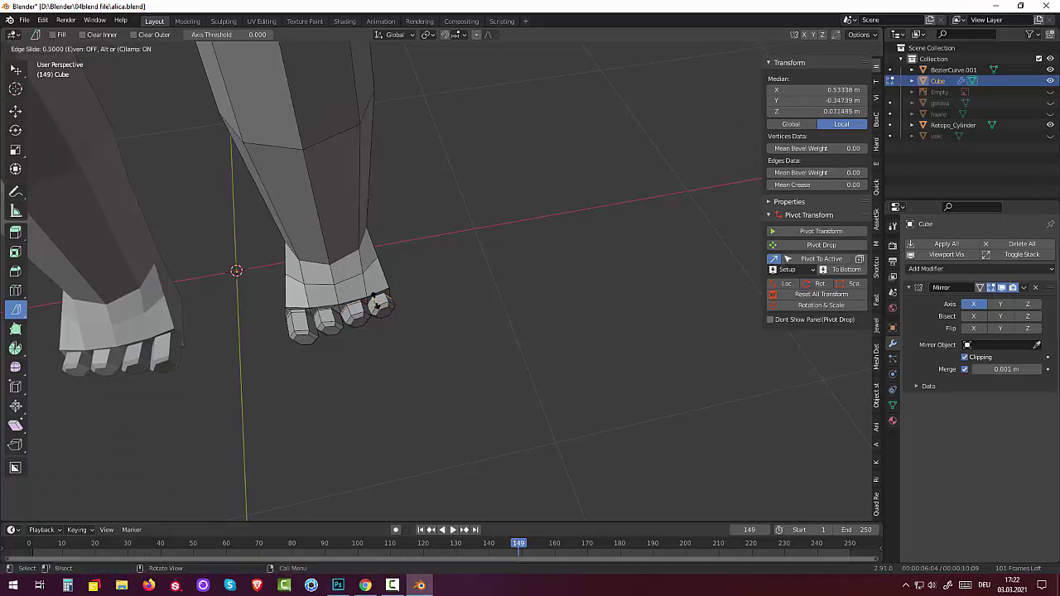
{"action": "left_click", "coordinate": [377, 304]}
{"action": "mouse_move", "coordinate": [431, 320]}
{"action": "middle_mouse_down"}
{"action": "mouse_move", "coordinate": [428, 244]}
{"action": "mouse_move", "coordinate": [418, 381]}
{"action": "mouse_move", "coordinate": [367, 320]}
{"action": "mouse_move", "coordinate": [395, 284]}
{"action": "mouse_move", "coordinate": [453, 277]}
{"action": "mouse_move", "coordinate": [412, 238]}
{"action": "middle_mouse_up"}
Scale the lower leg's edge loop to 0.677 and raise it 0.048 m
{"action": "left_click", "coordinate": [408, 221]}
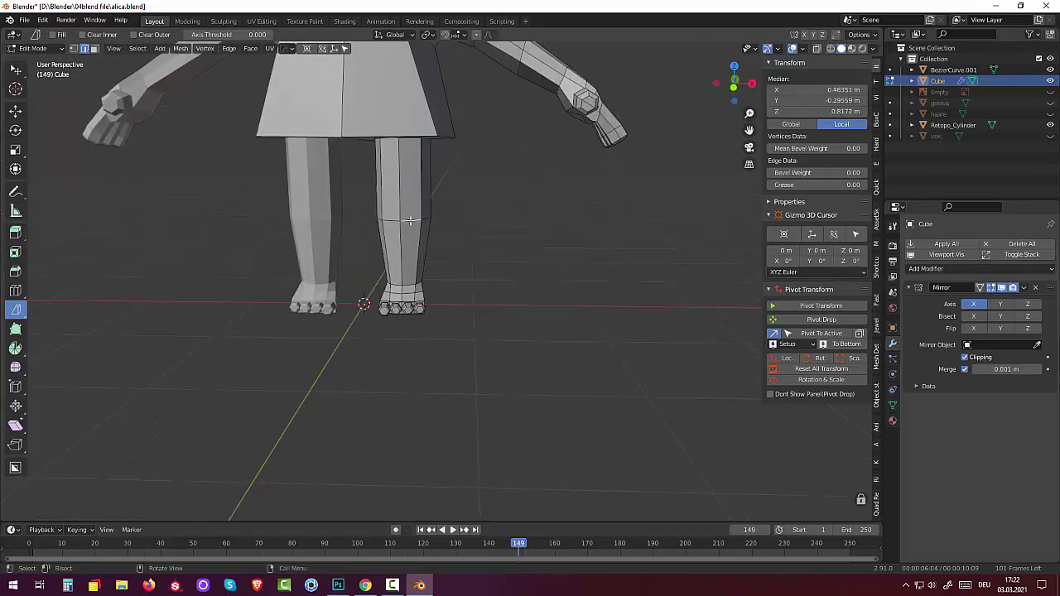
{"action": "left_click", "coordinate": [409, 220], "text": "alt"}
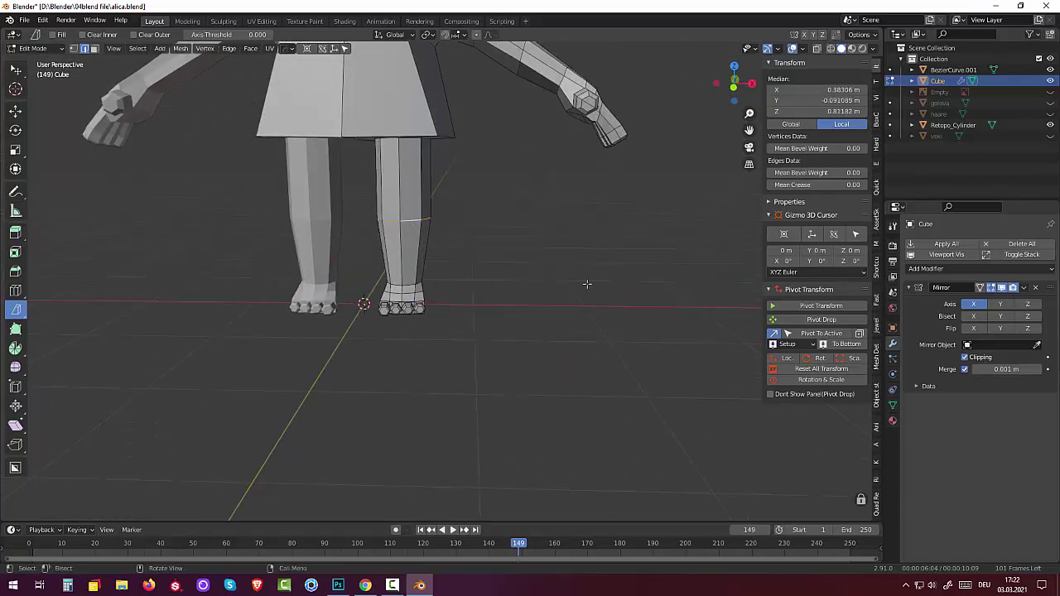
{"action": "key", "text": "s"}
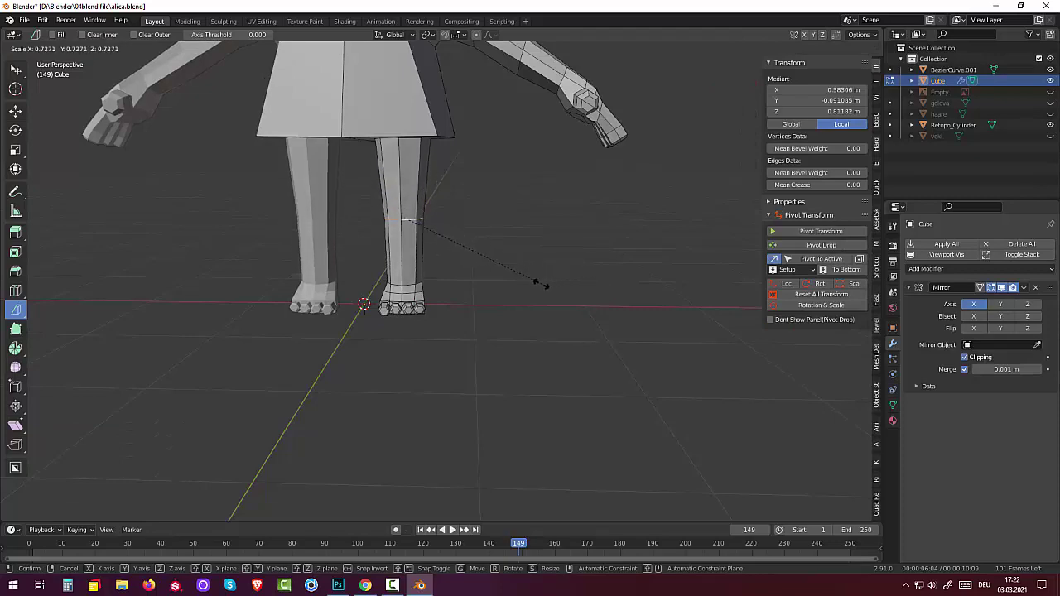
{"action": "left_click", "coordinate": [530, 283]}
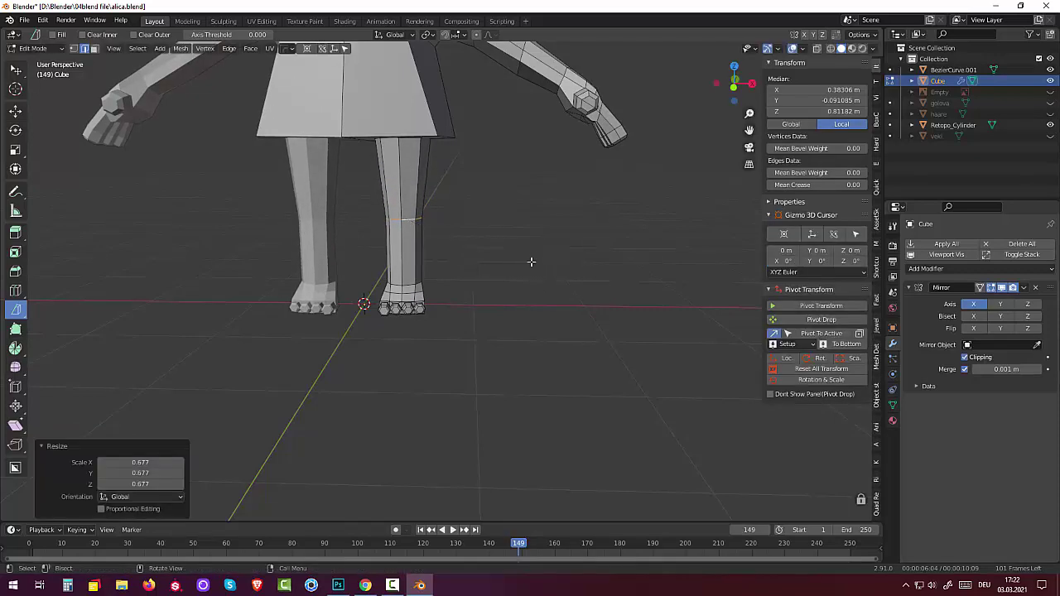
{"action": "mouse_move", "coordinate": [530, 260]}
{"action": "middle_mouse_down"}
{"action": "mouse_move", "coordinate": [546, 177]}
{"action": "mouse_move", "coordinate": [492, 239]}
{"action": "mouse_move", "coordinate": [429, 254]}
{"action": "mouse_move", "coordinate": [535, 254]}
{"action": "middle_mouse_up"}
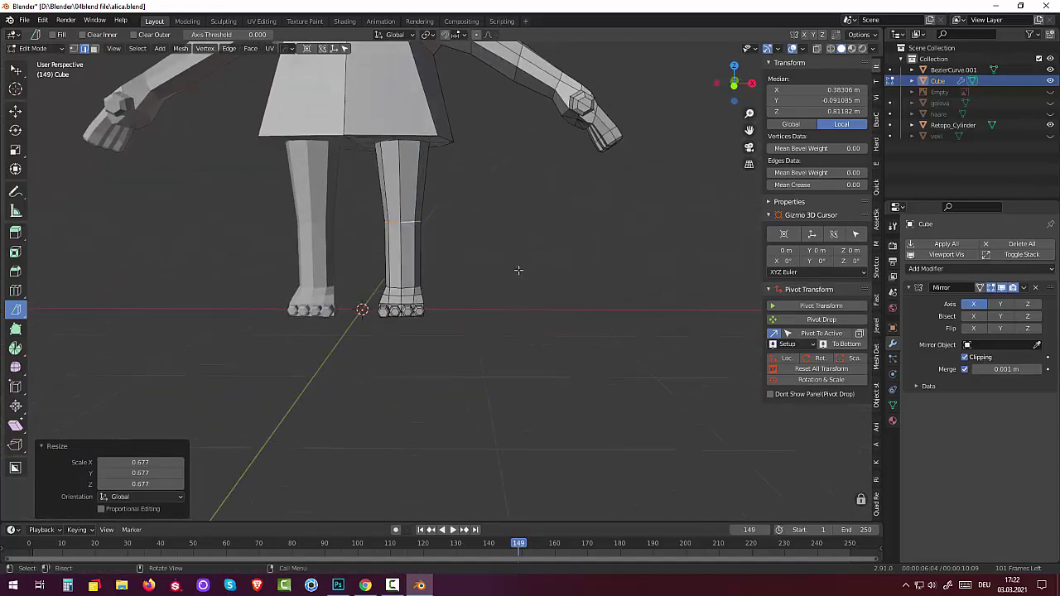
{"action": "key", "text": "g"}
{"action": "key", "text": "z"}
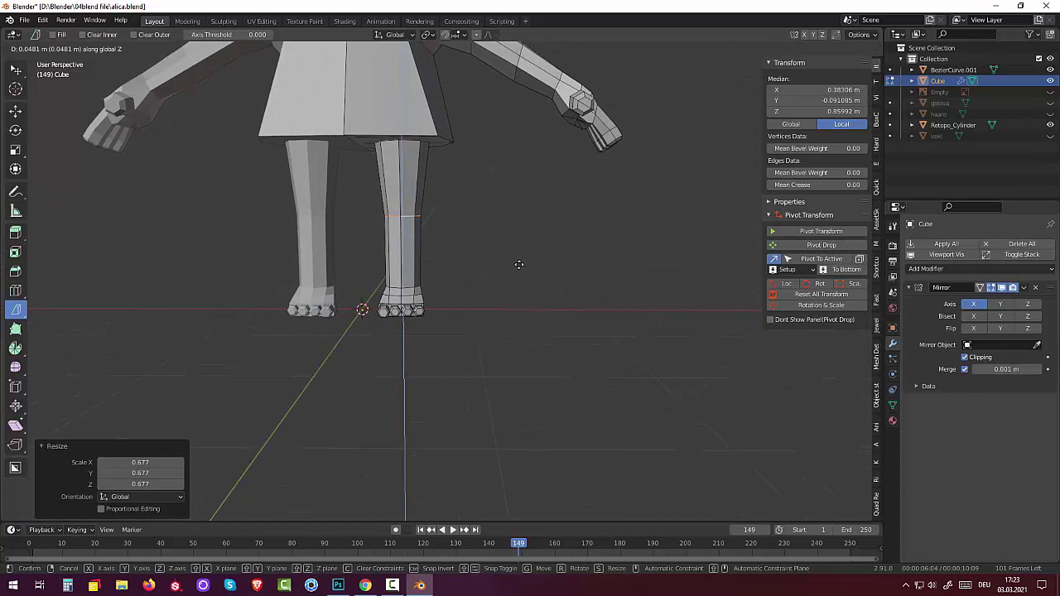
{"action": "left_click", "coordinate": [519, 264]}
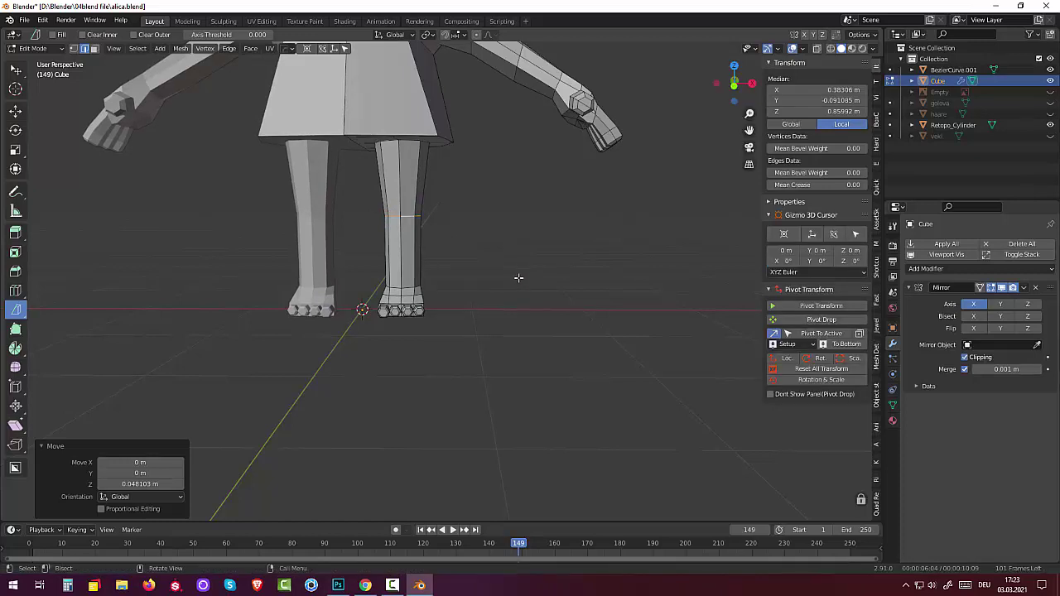
Slide the shin edge loop higher up the leg
{"action": "left_click", "coordinate": [409, 200]}
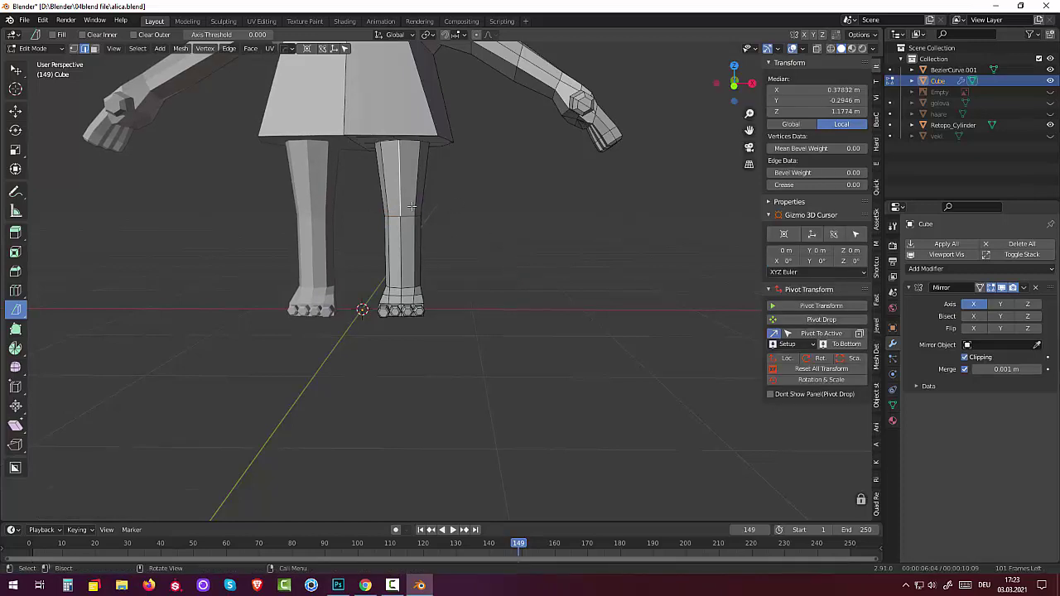
{"action": "key", "text": "g"}
{"action": "key", "text": "g"}
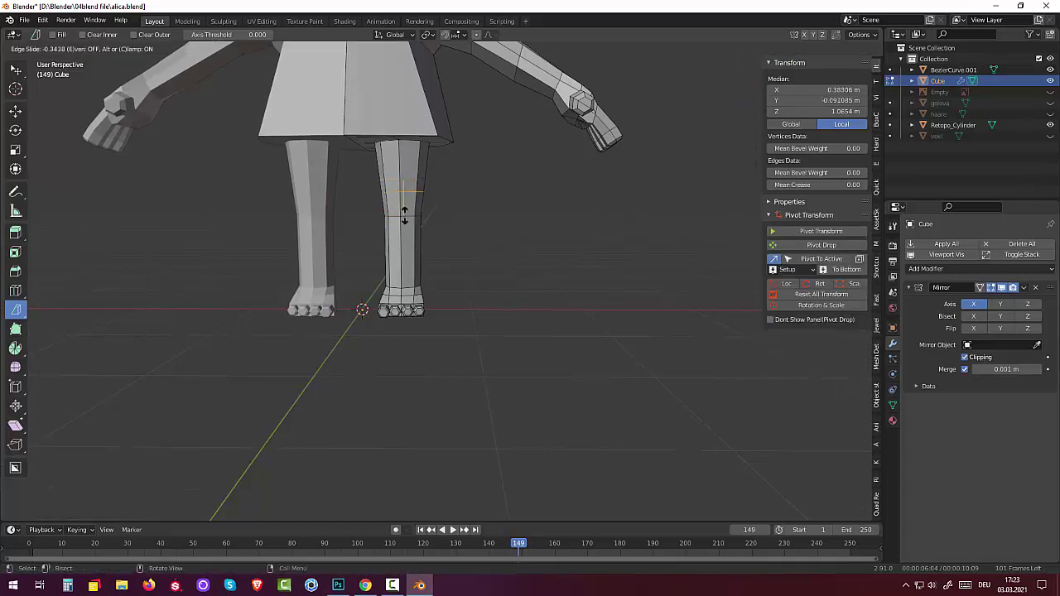
{"action": "left_click", "coordinate": [408, 232]}
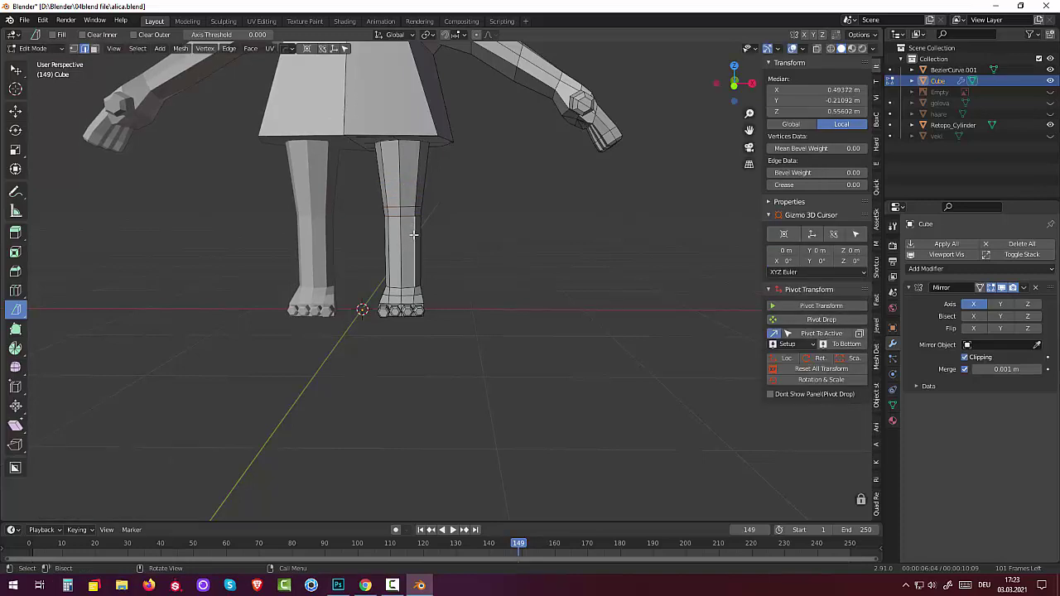
{"action": "key", "text": "g"}
{"action": "key", "text": "g"}
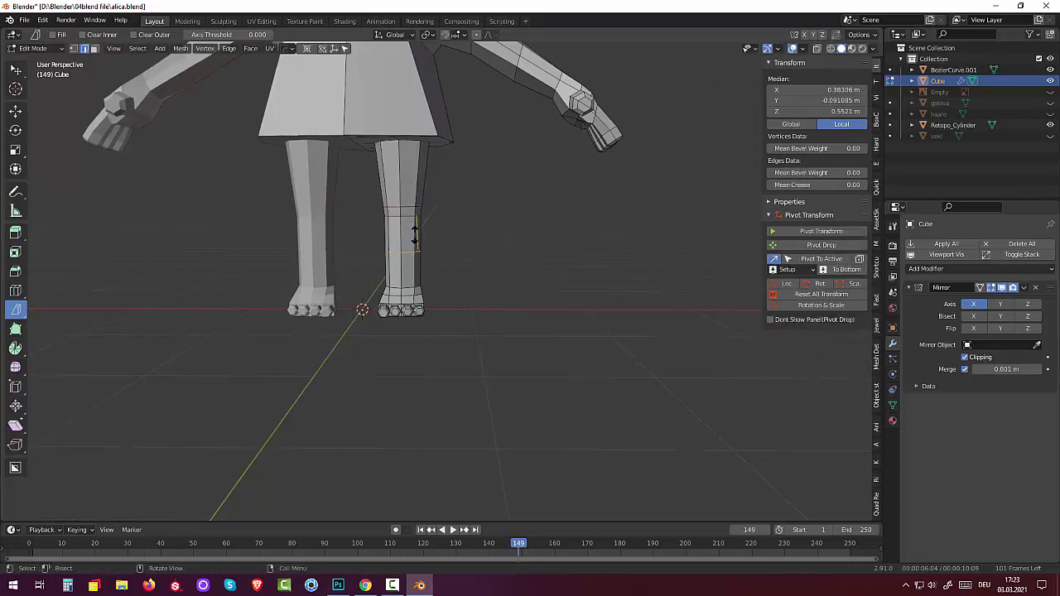
{"action": "left_click", "coordinate": [550, 285]}
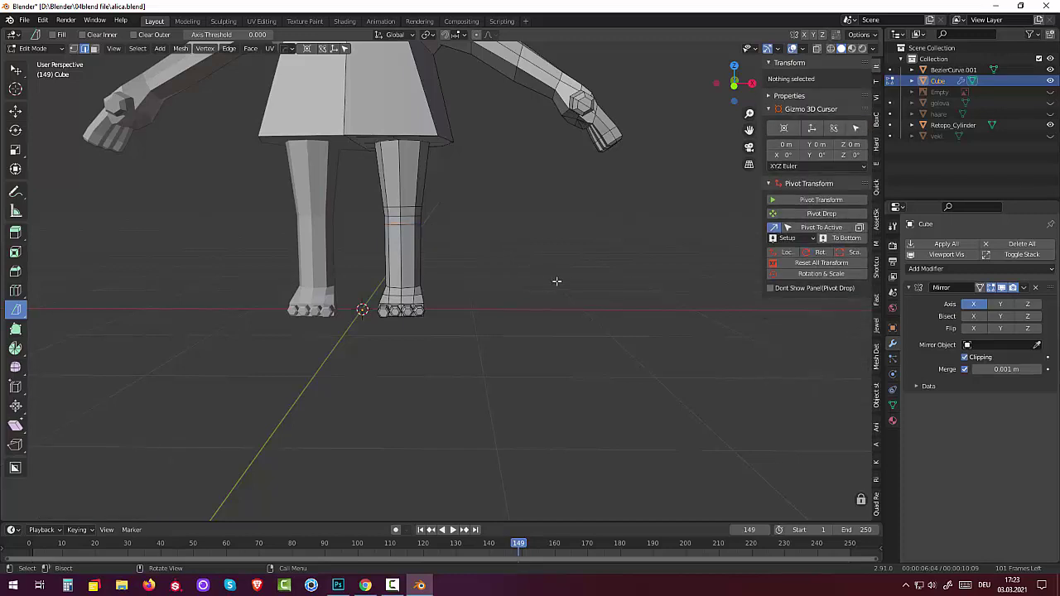
{"action": "scroll", "coordinate": [596, 291], "scroll_direction": "down", "scroll_amount": 1}
{"action": "scroll", "coordinate": [551, 284], "scroll_direction": "down", "scroll_amount": 3}
{"action": "mouse_move", "coordinate": [552, 284]}
{"action": "middle_mouse_down"}
{"action": "mouse_move", "coordinate": [536, 293]}
{"action": "mouse_move", "coordinate": [510, 272]}
{"action": "middle_mouse_up"}
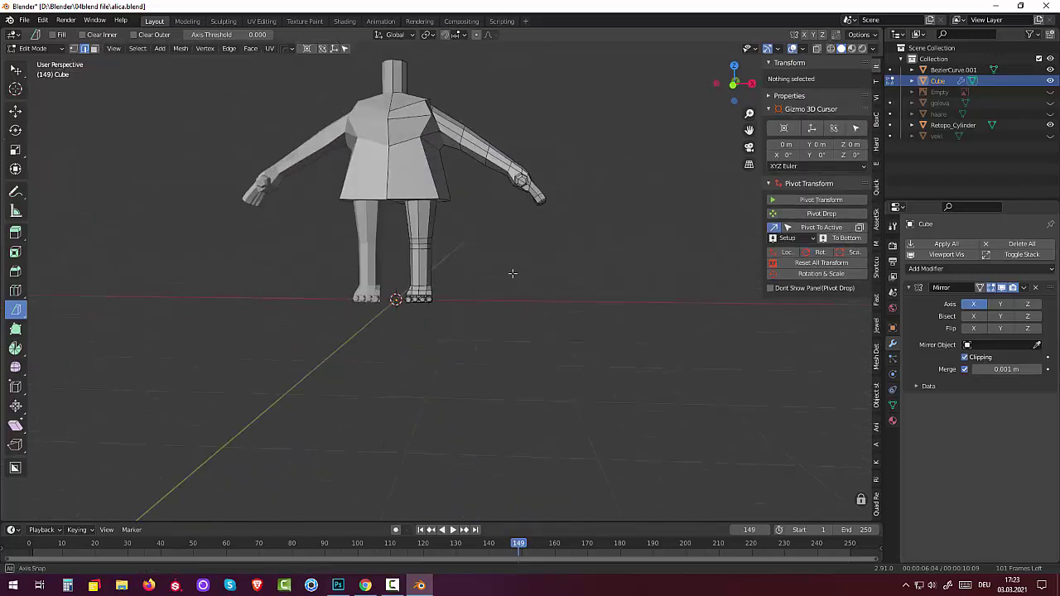
{"action": "scroll", "coordinate": [510, 272], "scroll_direction": "down", "scroll_amount": 2}
{"action": "mouse_move", "coordinate": [535, 307]}
{"action": "middle_mouse_down"}
{"action": "mouse_move", "coordinate": [561, 315]}
{"action": "mouse_move", "coordinate": [544, 310]}
{"action": "mouse_move", "coordinate": [541, 260]}
{"action": "mouse_move", "coordinate": [546, 308]}
{"action": "mouse_move", "coordinate": [461, 255]}
{"action": "middle_mouse_up"}
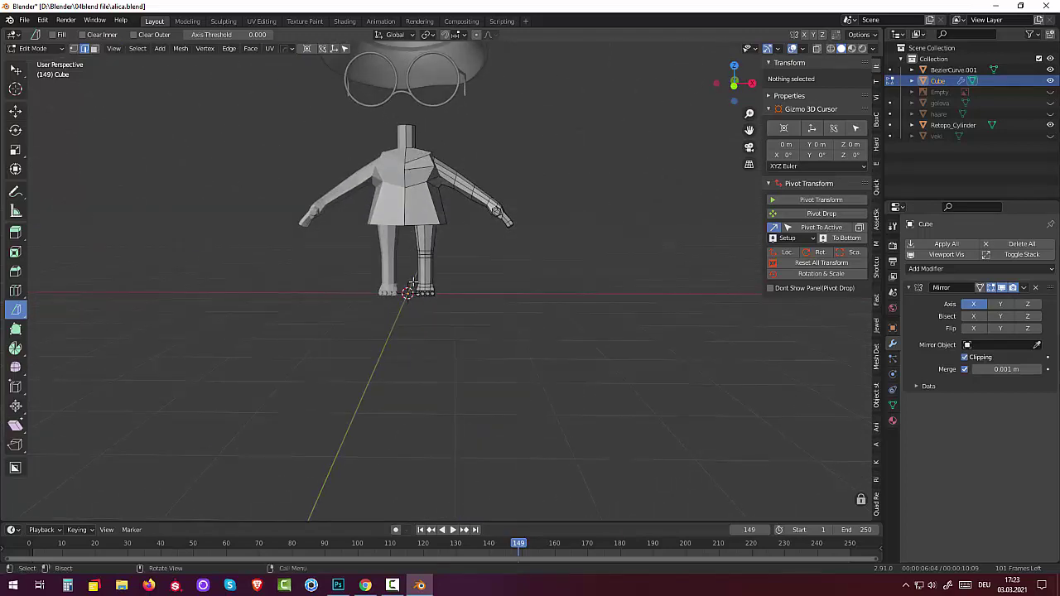
{"action": "mouse_move", "coordinate": [426, 280]}
{"action": "middle_mouse_down"}
{"action": "mouse_move", "coordinate": [439, 279]}
{"action": "mouse_move", "coordinate": [442, 196]}
{"action": "mouse_move", "coordinate": [448, 206]}
{"action": "middle_mouse_up"}
{"action": "scroll", "coordinate": [438, 279], "scroll_direction": "up", "scroll_amount": 2}
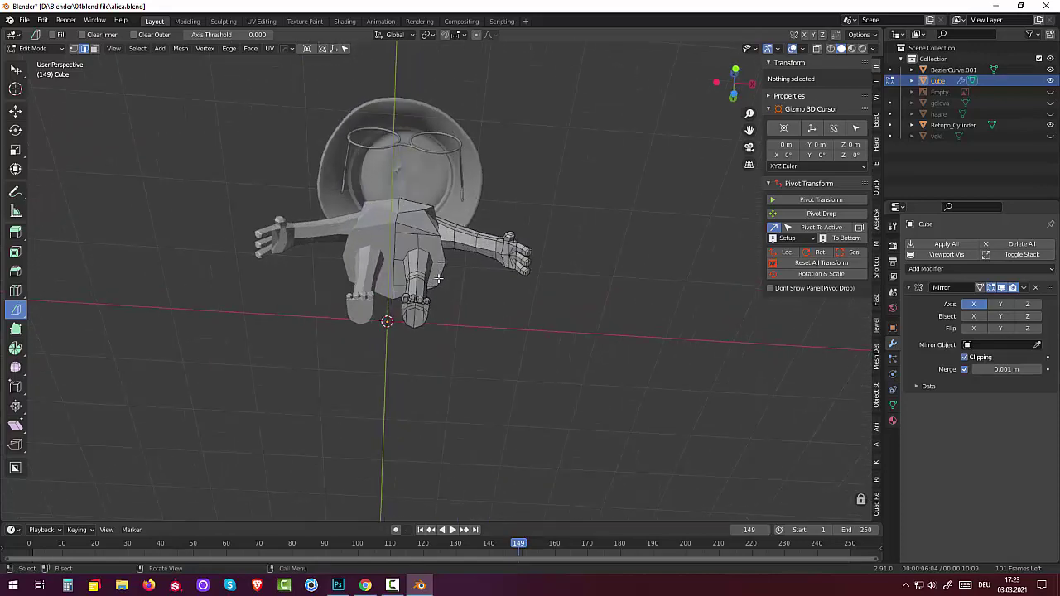
{"action": "scroll", "coordinate": [439, 279], "scroll_direction": "up", "scroll_amount": 2}
{"action": "scroll", "coordinate": [435, 283], "scroll_direction": "up", "scroll_amount": 2}
{"action": "middle_click_drag", "start_coordinate": [430, 285], "coordinate": [415, 296]}
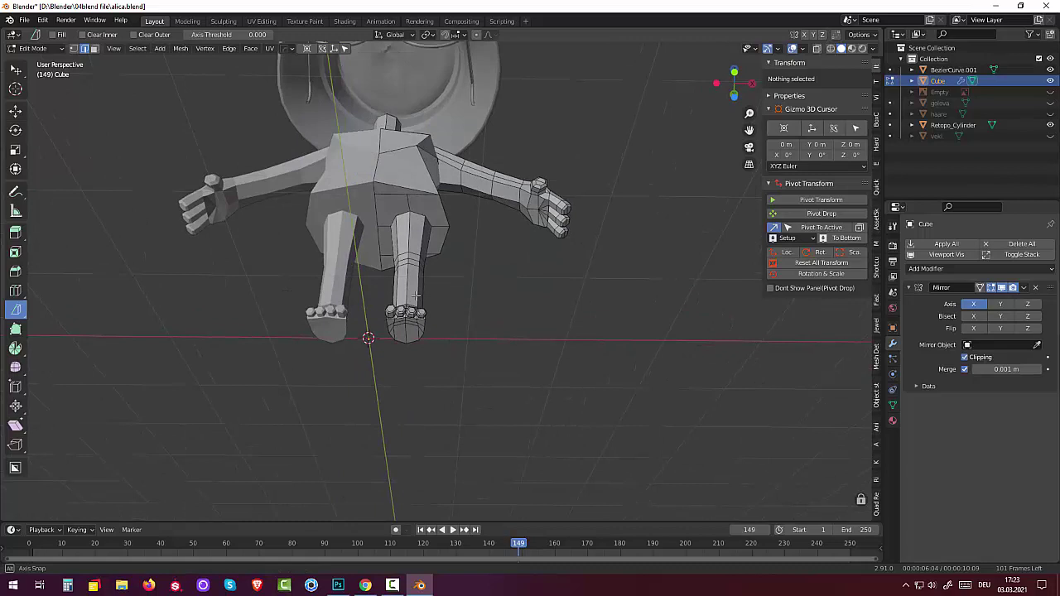
{"action": "left_click", "coordinate": [419, 215]}
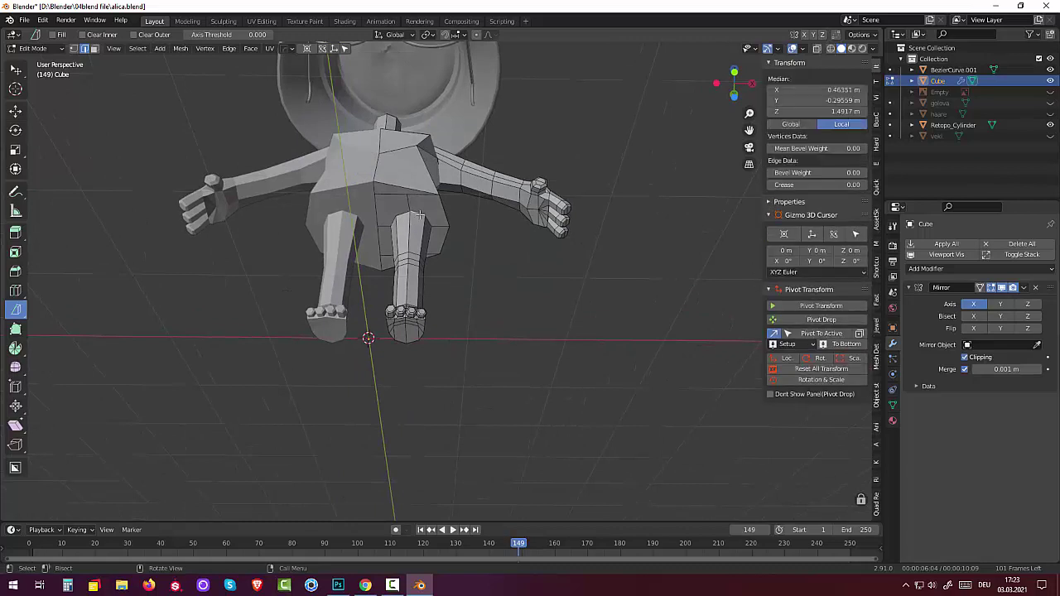
{"action": "left_click", "coordinate": [438, 227]}
{"action": "key", "text": "ctrl+r"}
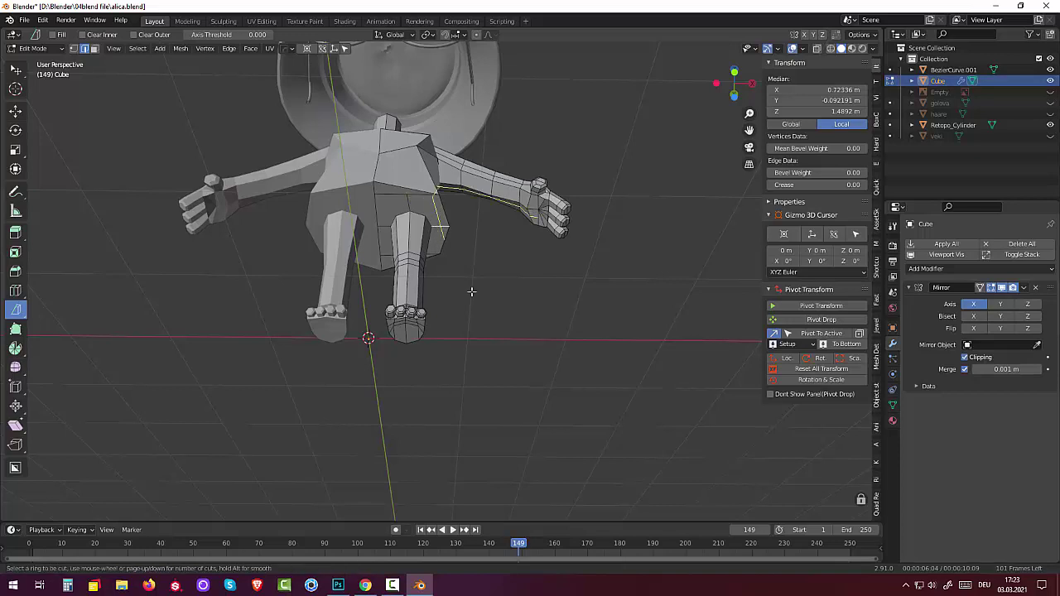
{"action": "mouse_move", "coordinate": [524, 300]}
{"action": "middle_mouse_down"}
{"action": "mouse_move", "coordinate": [539, 355]}
{"action": "mouse_move", "coordinate": [525, 372]}
{"action": "mouse_move", "coordinate": [456, 359]}
{"action": "mouse_move", "coordinate": [392, 307]}
{"action": "mouse_move", "coordinate": [400, 265]}
{"action": "middle_mouse_up"}
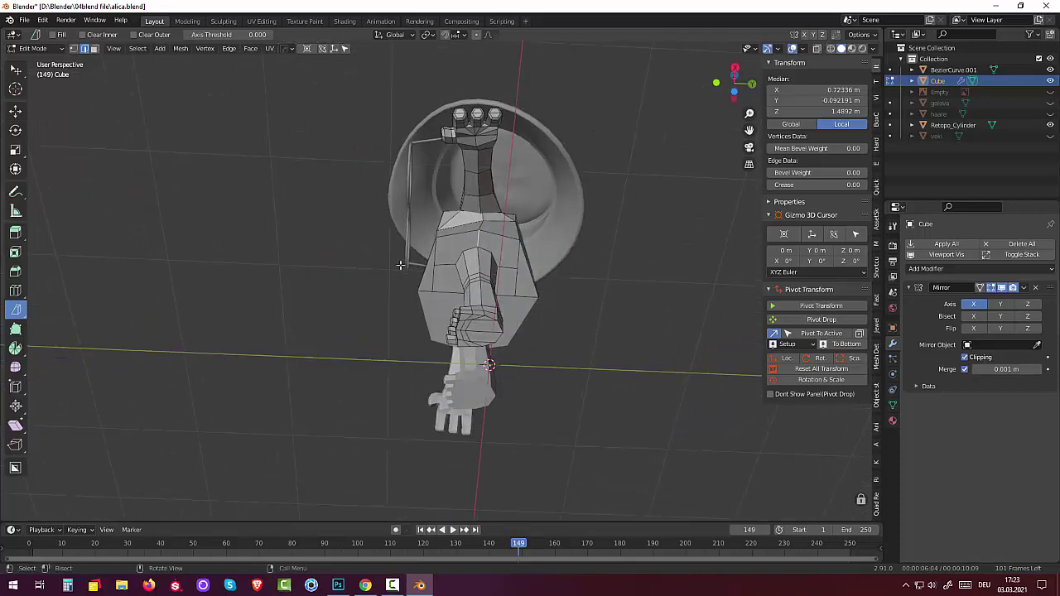
{"action": "left_click", "coordinate": [502, 236], "text": "shift"}
{"action": "left_click", "coordinate": [453, 240], "text": "shift"}
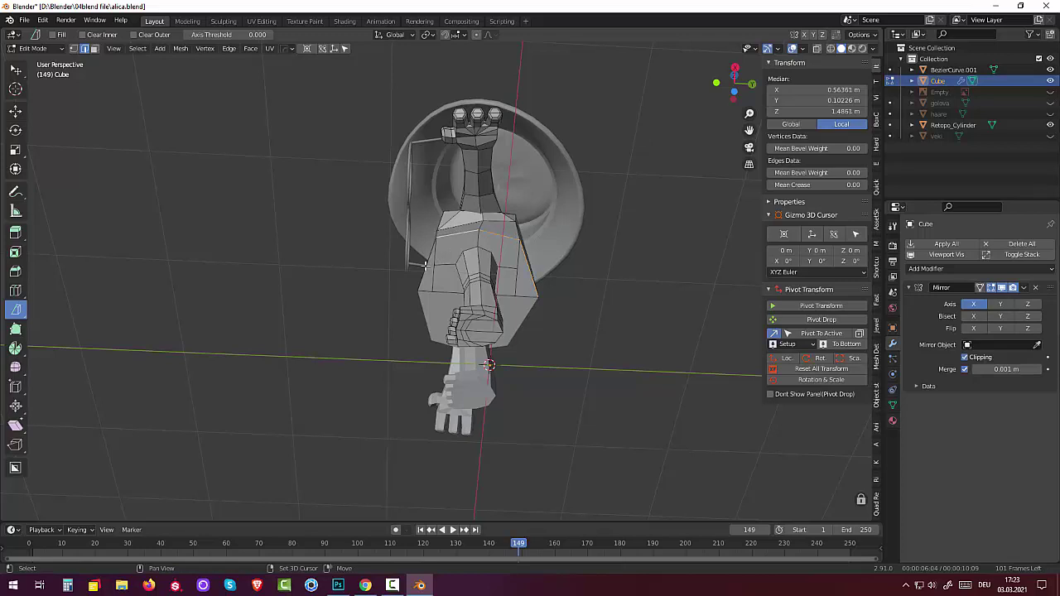
{"action": "left_click", "coordinate": [425, 267], "text": "shift"}
{"action": "key", "text": "i"}
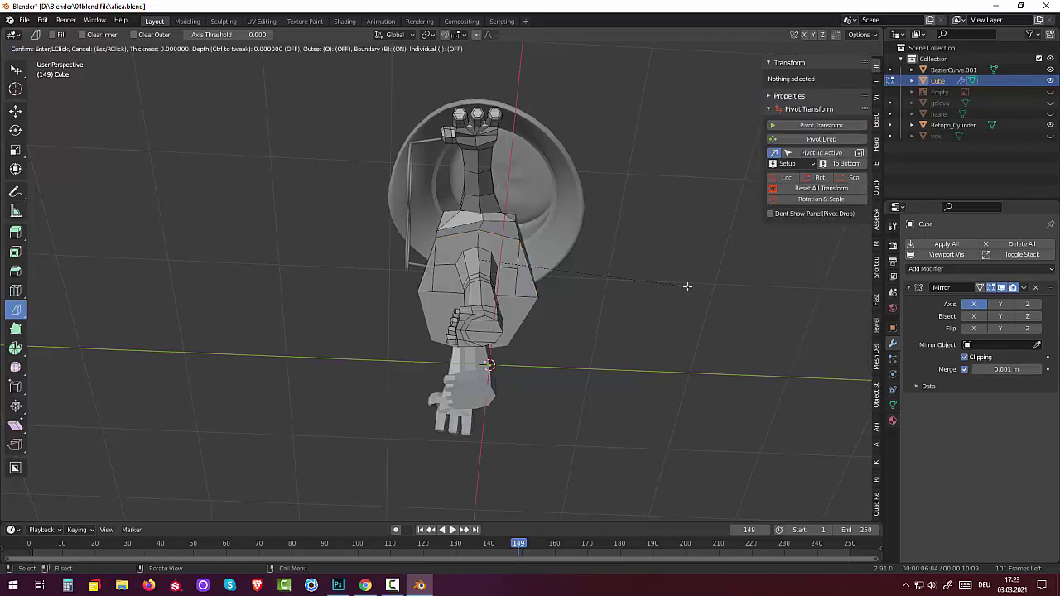
{"action": "right_click", "coordinate": [627, 322]}
{"action": "mouse_move", "coordinate": [626, 322]}
{"action": "middle_mouse_down"}
{"action": "mouse_move", "coordinate": [638, 373]}
{"action": "mouse_move", "coordinate": [667, 390]}
{"action": "mouse_move", "coordinate": [588, 350]}
{"action": "middle_mouse_up"}
{"action": "key", "text": "alt+a"}
{"action": "scroll", "coordinate": [658, 332], "scroll_direction": "down", "scroll_amount": 2}
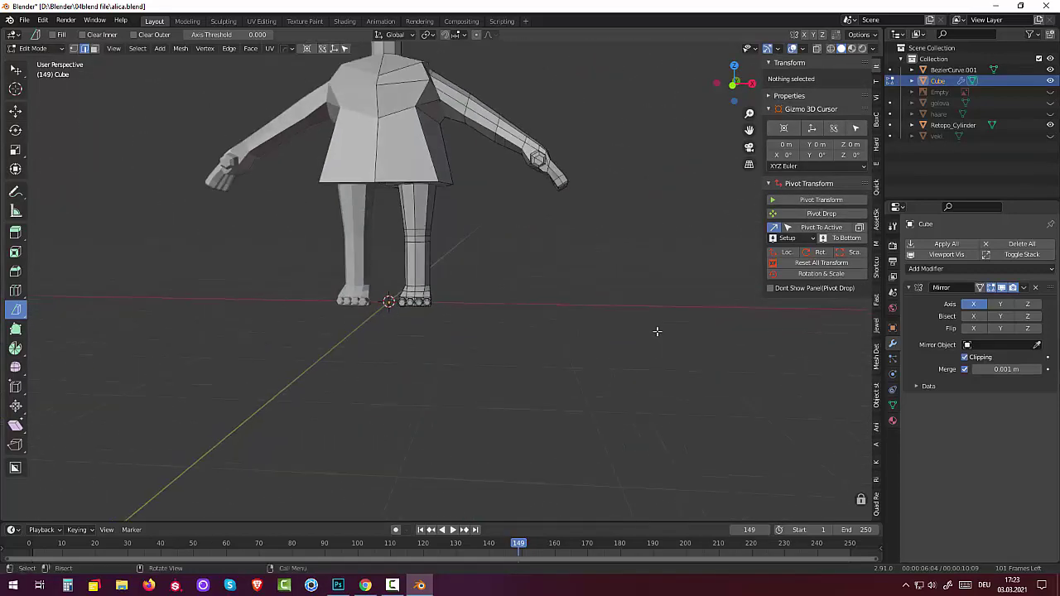
{"action": "scroll", "coordinate": [645, 325], "scroll_direction": "down", "scroll_amount": 2}
{"action": "scroll", "coordinate": [637, 324], "scroll_direction": "down", "scroll_amount": 2}
{"action": "scroll", "coordinate": [634, 323], "scroll_direction": "up", "scroll_amount": 1}
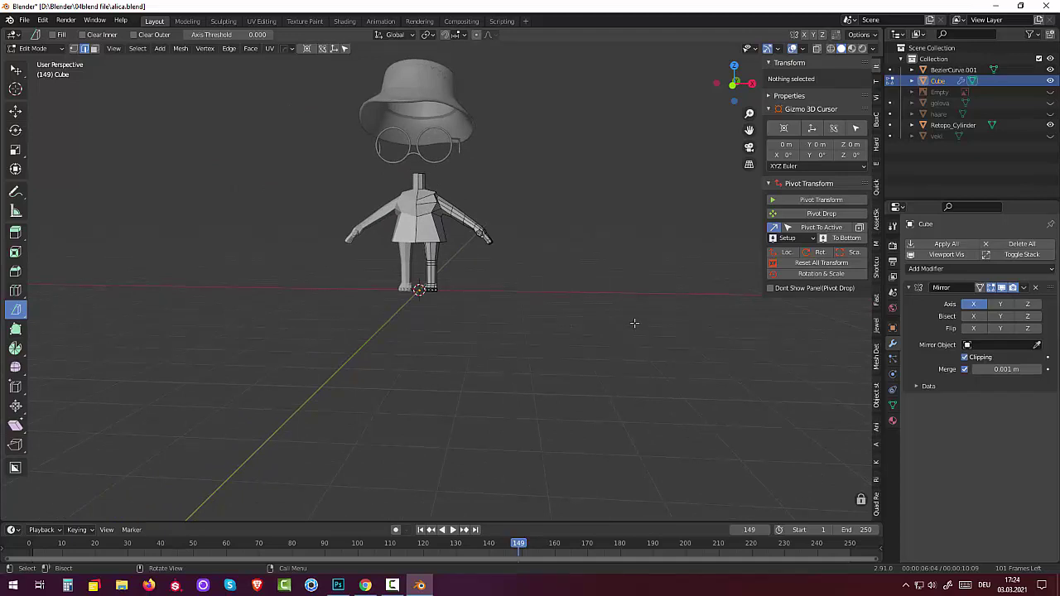
Unhide the golova head, reference sheet Empty and haare hair in the Outliner
{"action": "left_click", "coordinate": [1049, 103]}
{"action": "left_click", "coordinate": [1049, 92]}
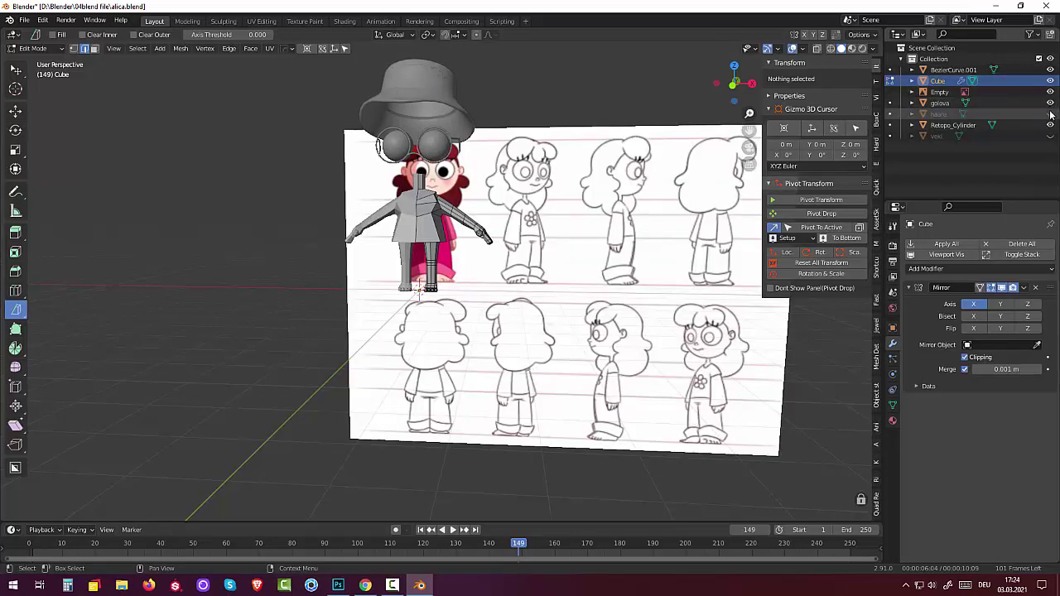
{"action": "left_click", "coordinate": [1049, 113]}
{"action": "mouse_move", "coordinate": [669, 225]}
{"action": "middle_mouse_down"}
{"action": "mouse_move", "coordinate": [625, 239]}
{"action": "mouse_move", "coordinate": [648, 244]}
{"action": "mouse_move", "coordinate": [634, 250]}
{"action": "mouse_move", "coordinate": [635, 193]}
{"action": "middle_mouse_up"}
{"action": "scroll", "coordinate": [554, 269], "scroll_direction": "up", "scroll_amount": 3}
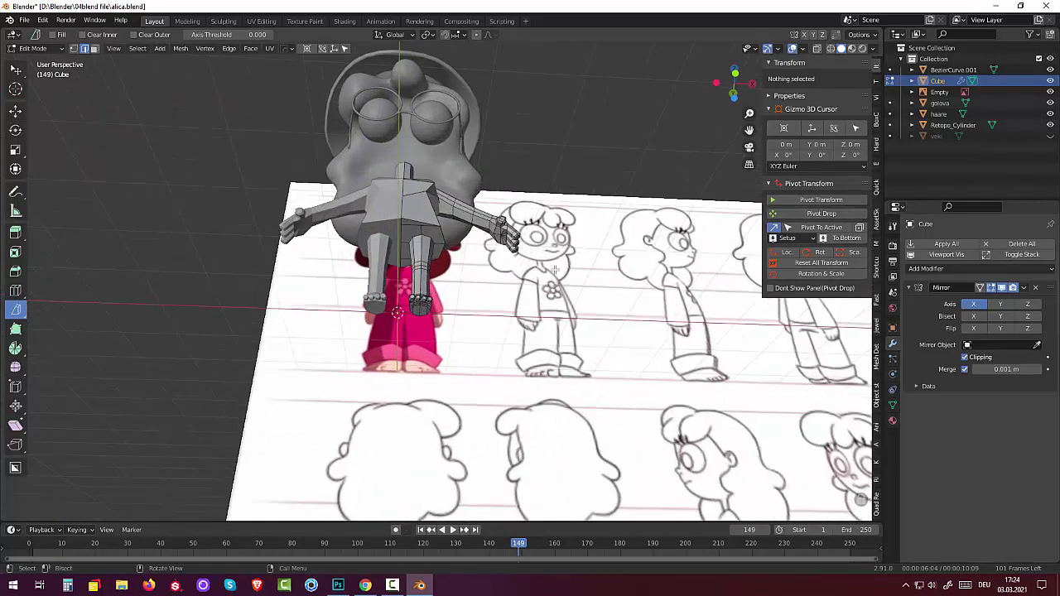
{"action": "middle_click_drag", "start_coordinate": [501, 283], "coordinate": [461, 296]}
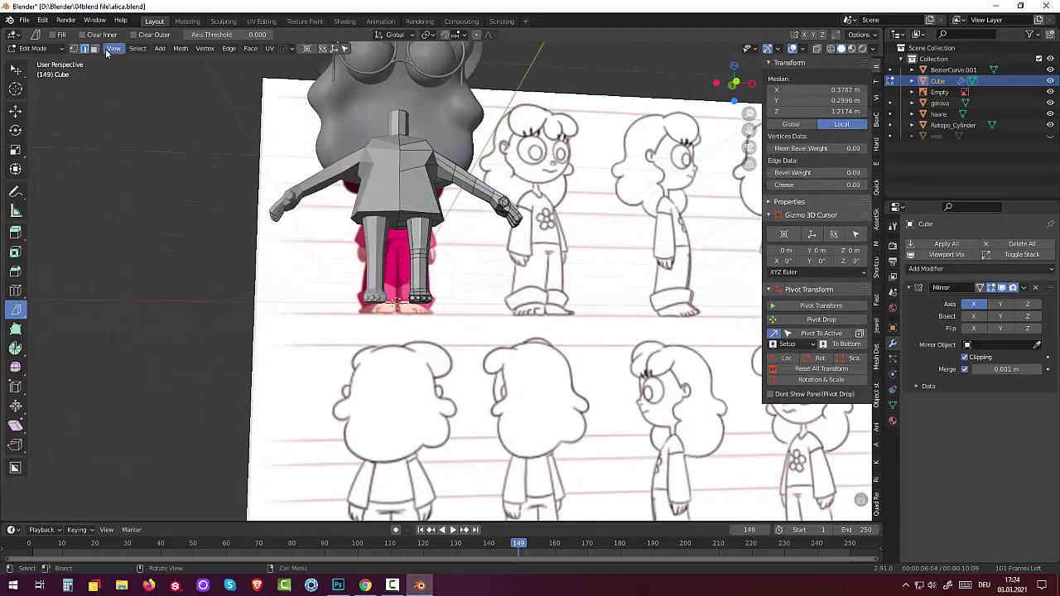
Select a leg face and orbit to compare the body with the reference sheet
{"action": "left_click", "coordinate": [94, 49]}
{"action": "left_click", "coordinate": [418, 235]}
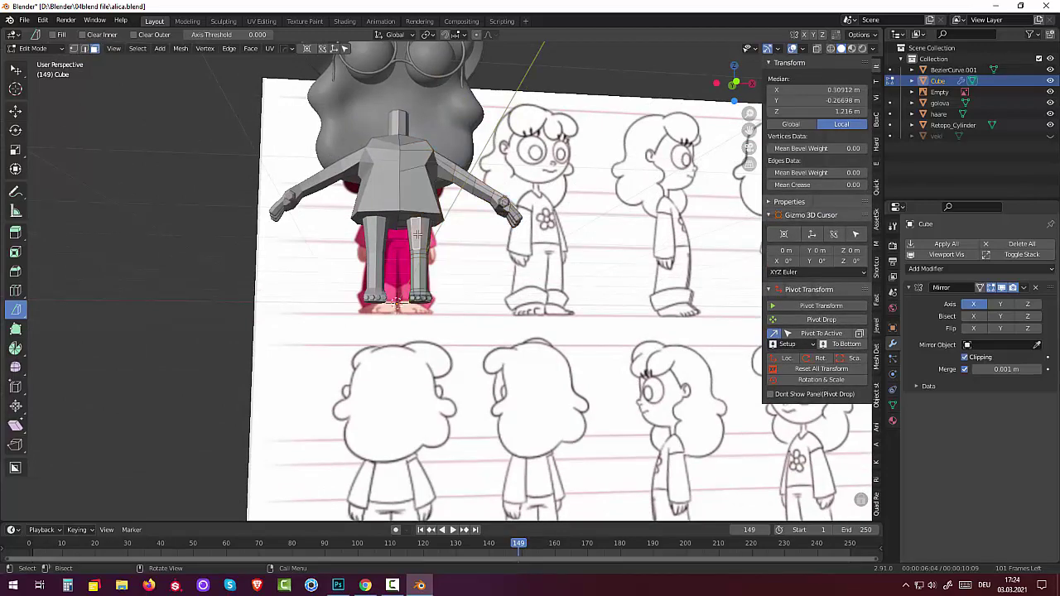
{"action": "mouse_move", "coordinate": [418, 302]}
{"action": "middle_mouse_down"}
{"action": "mouse_move", "coordinate": [438, 281]}
{"action": "mouse_move", "coordinate": [527, 268]}
{"action": "mouse_move", "coordinate": [532, 248]}
{"action": "middle_mouse_up"}
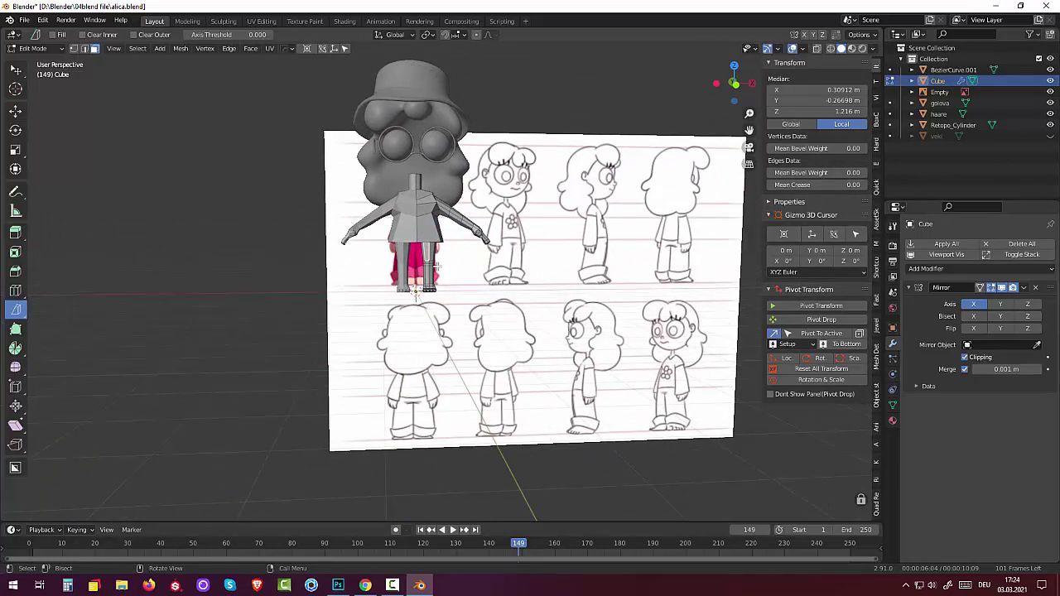
{"action": "mouse_move", "coordinate": [470, 307]}
{"action": "middle_mouse_down"}
{"action": "mouse_move", "coordinate": [341, 307]}
{"action": "mouse_move", "coordinate": [471, 307]}
{"action": "middle_mouse_up"}
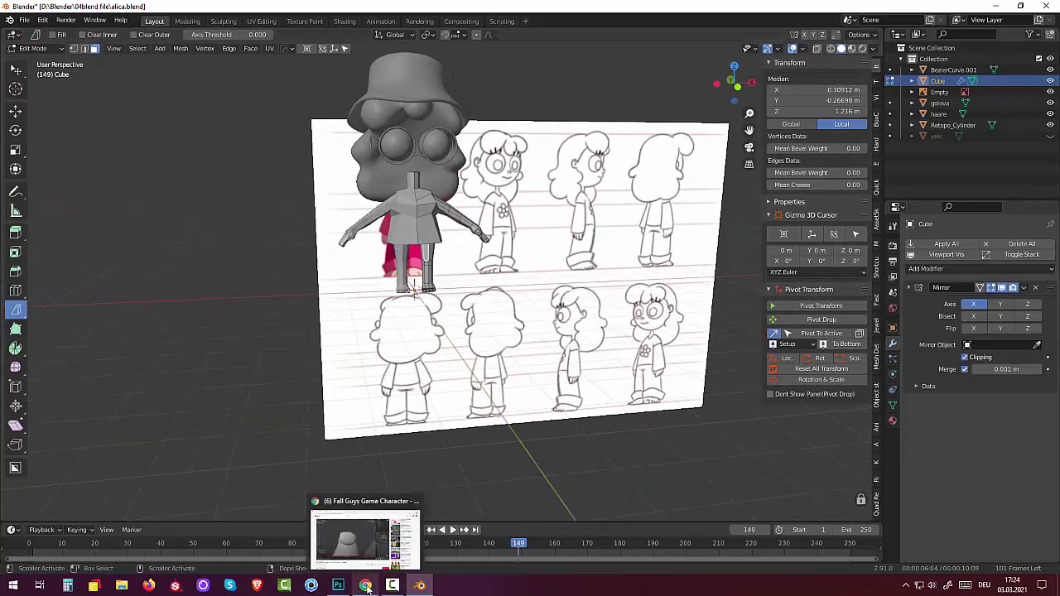
{"action": "left_click", "coordinate": [392, 585]}
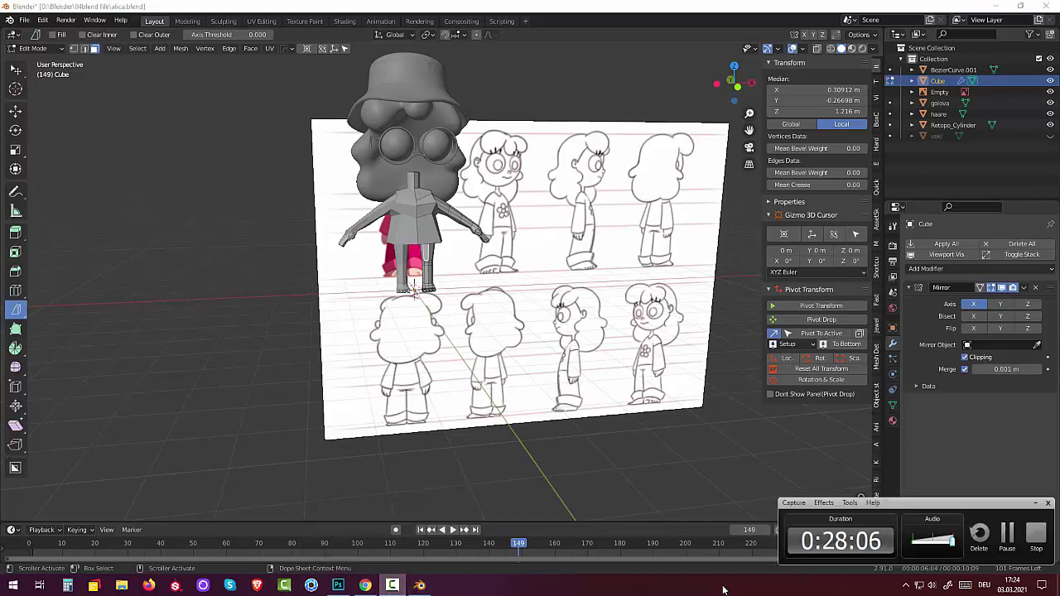